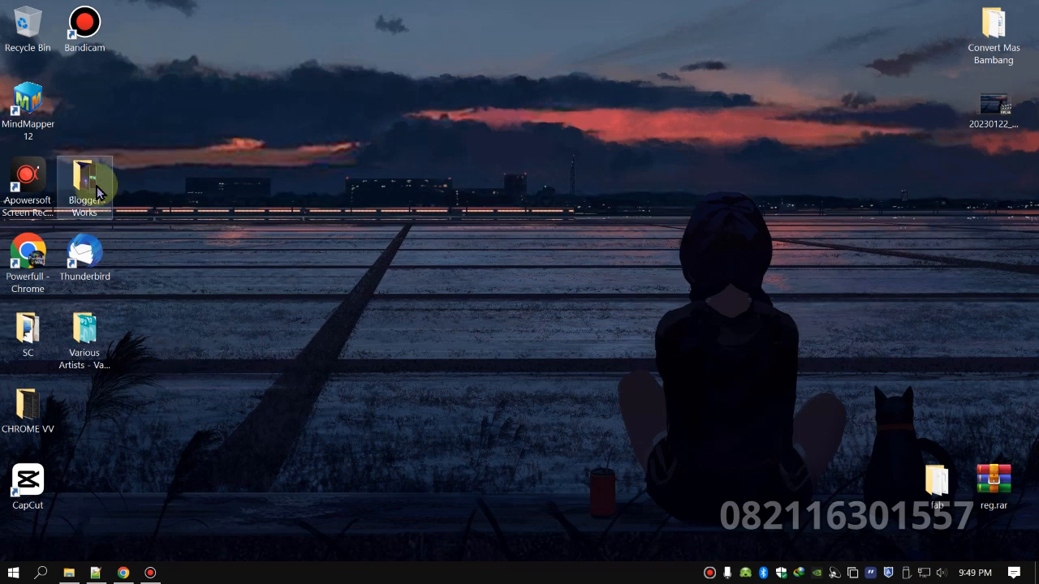
Move the Blogger Works folder below the Various Artists folder on the desktop and open it in a more central window.
{"action": "left_click_drag", "start_coordinate": [95, 188], "coordinate": [104, 416]}
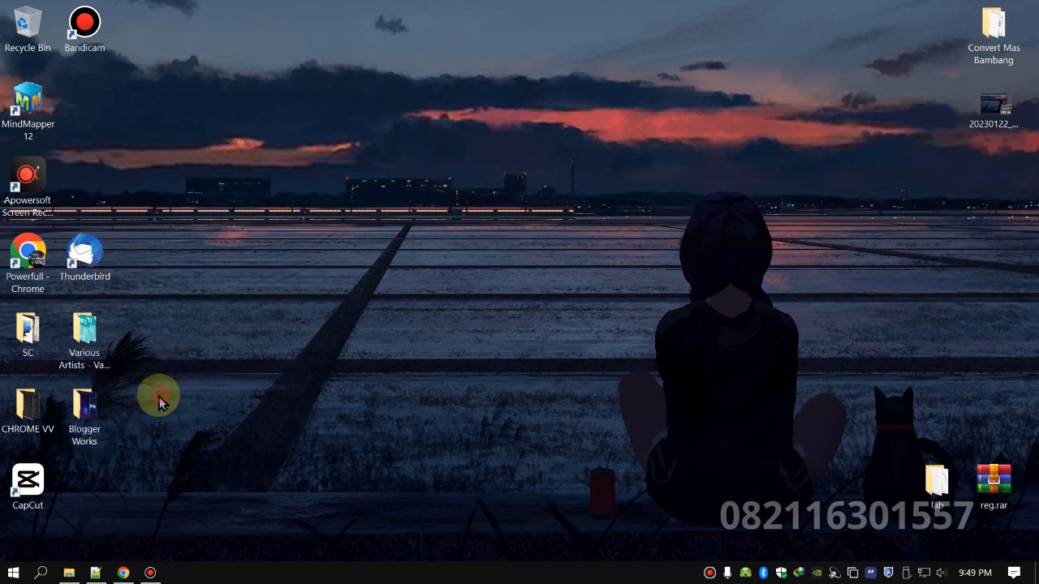
{"action": "double_click", "coordinate": [104, 416]}
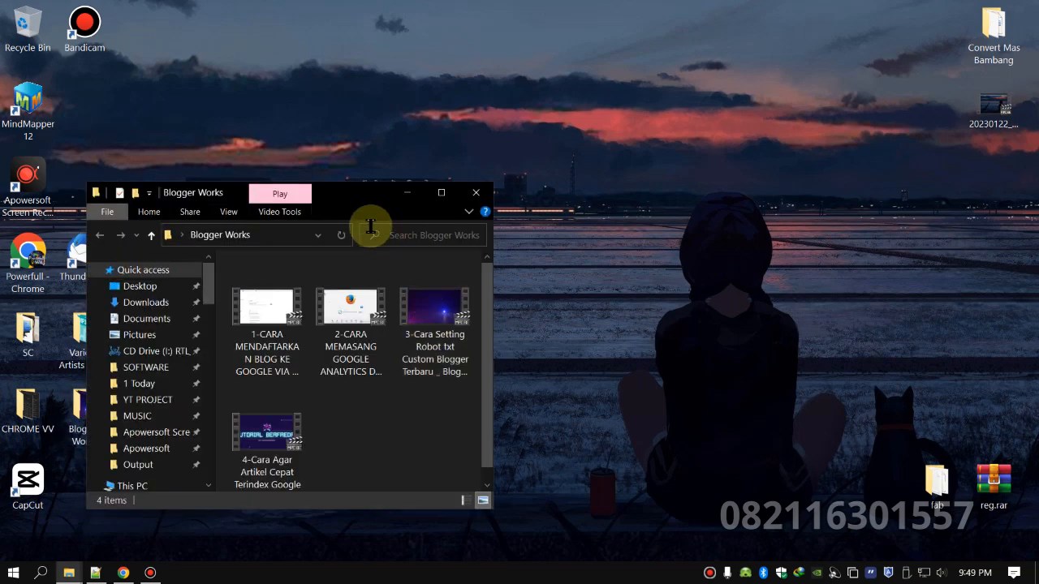
{"action": "left_click_drag", "start_coordinate": [367, 200], "coordinate": [586, 174]}
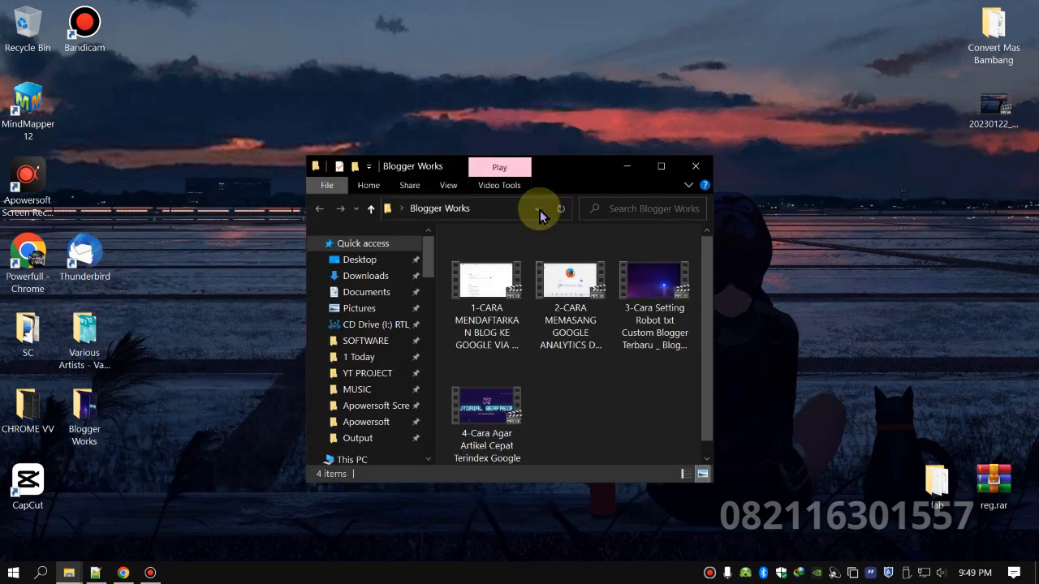
Show the Blogger Works files as a list and open the video "2-CARA MEMASANG GOOGLE ANALYTICS DI BLOG UPDATE 2021.mp4".
{"action": "left_click", "coordinate": [448, 185]}
{"action": "left_click", "coordinate": [423, 235]}
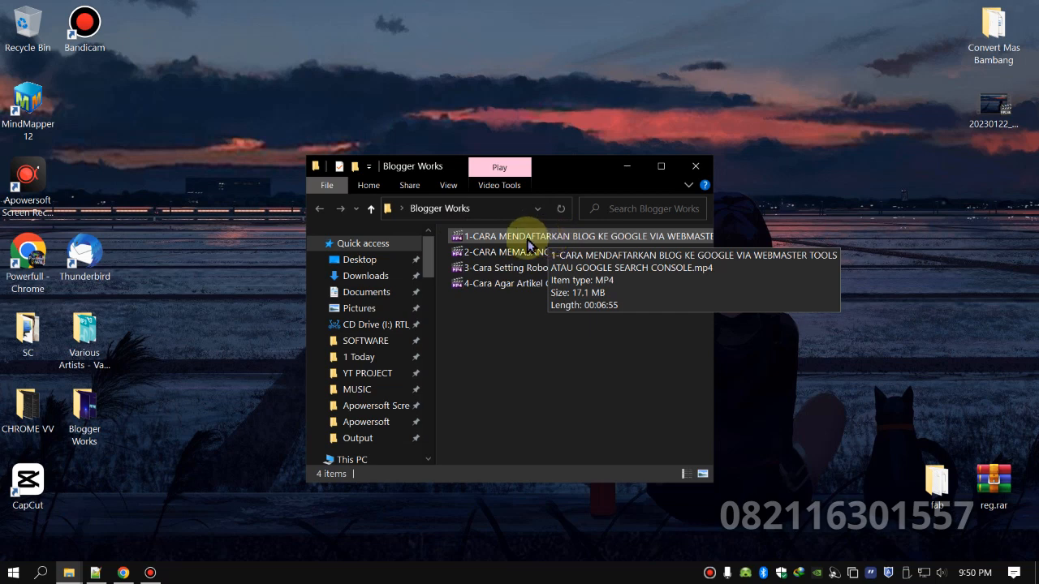
{"action": "left_click", "coordinate": [500, 253]}
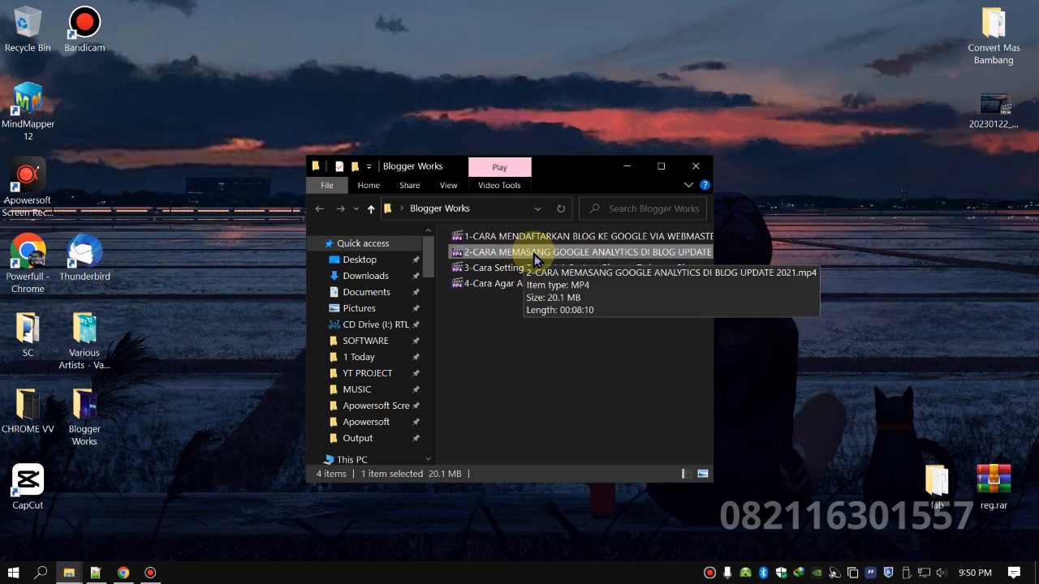
{"action": "double_click", "coordinate": [535, 259]}
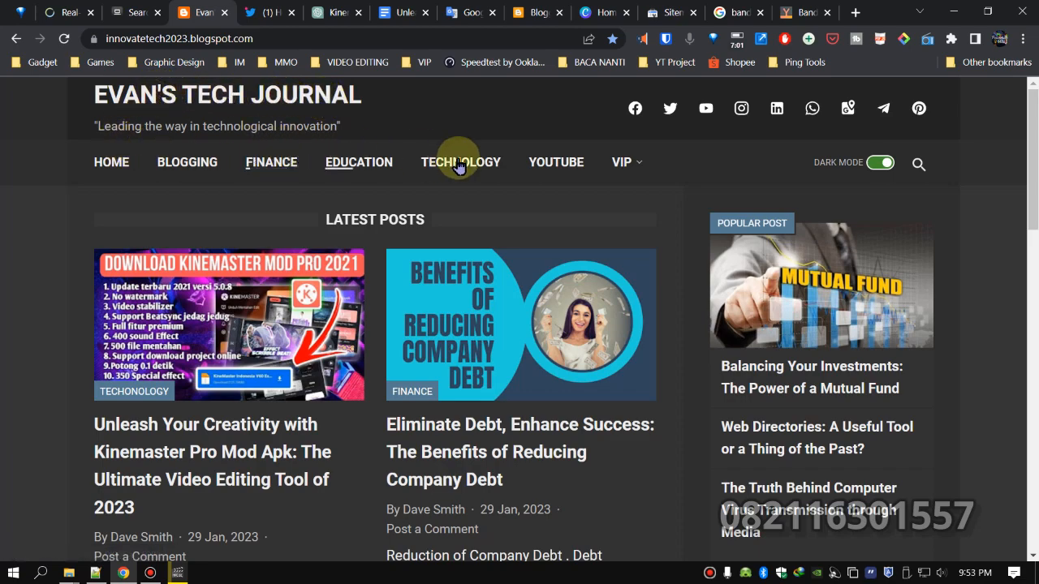
Open the Site Map page of the Evan's Tech Journal blog in Chrome and turn off dark mode to view it.
{"action": "scroll", "coordinate": [669, 276], "scroll_direction": "down", "scroll_amount": 7}
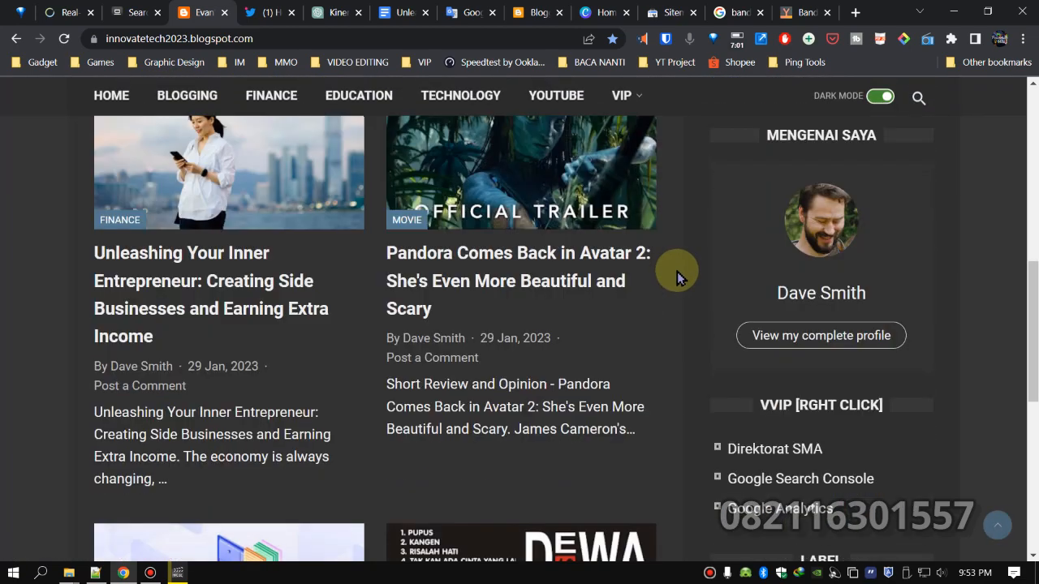
{"action": "scroll", "coordinate": [674, 278], "scroll_direction": "down", "scroll_amount": 6}
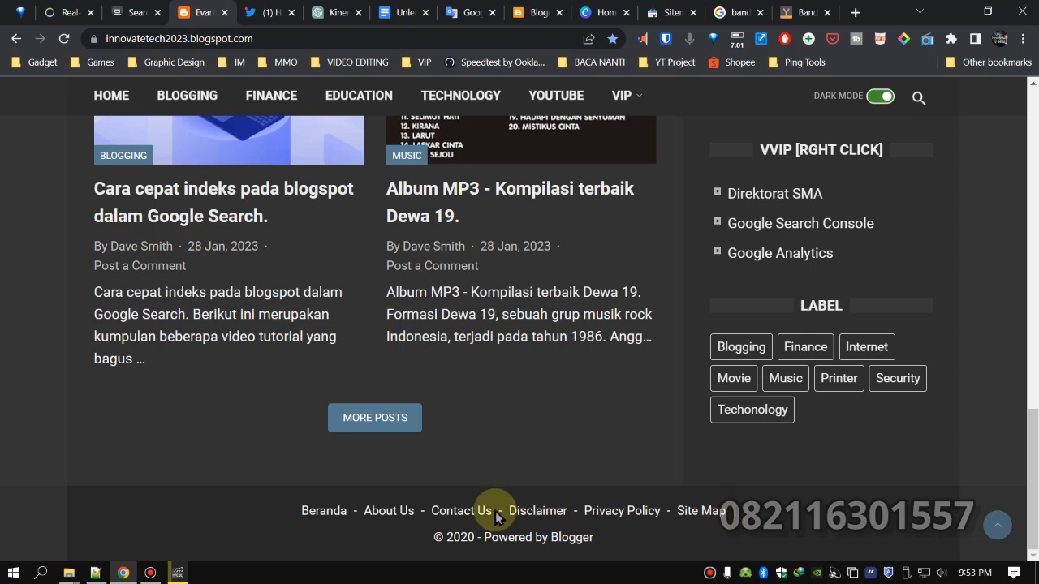
{"action": "left_click", "coordinate": [701, 511]}
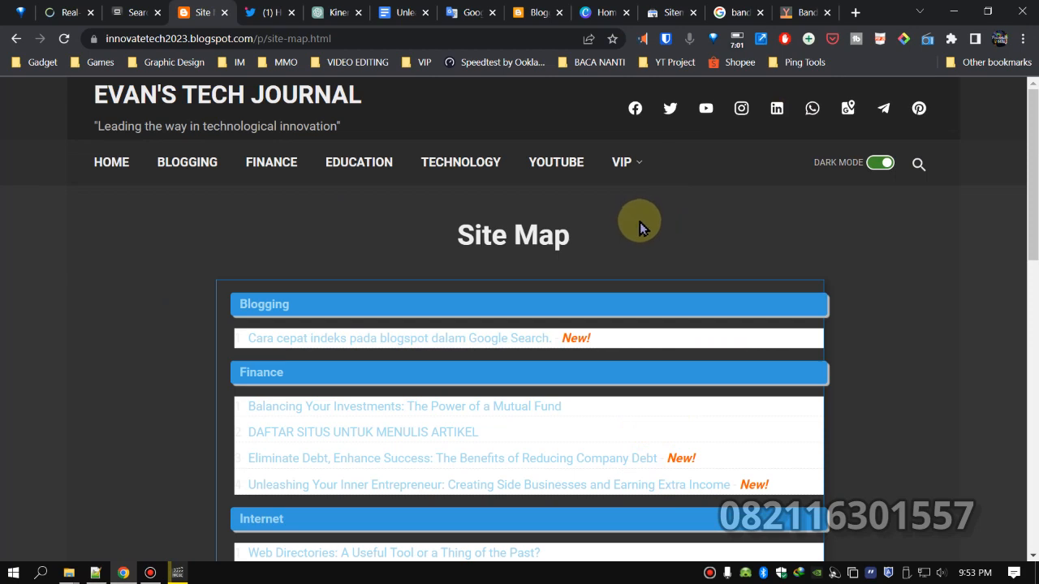
{"action": "left_click", "coordinate": [881, 166]}
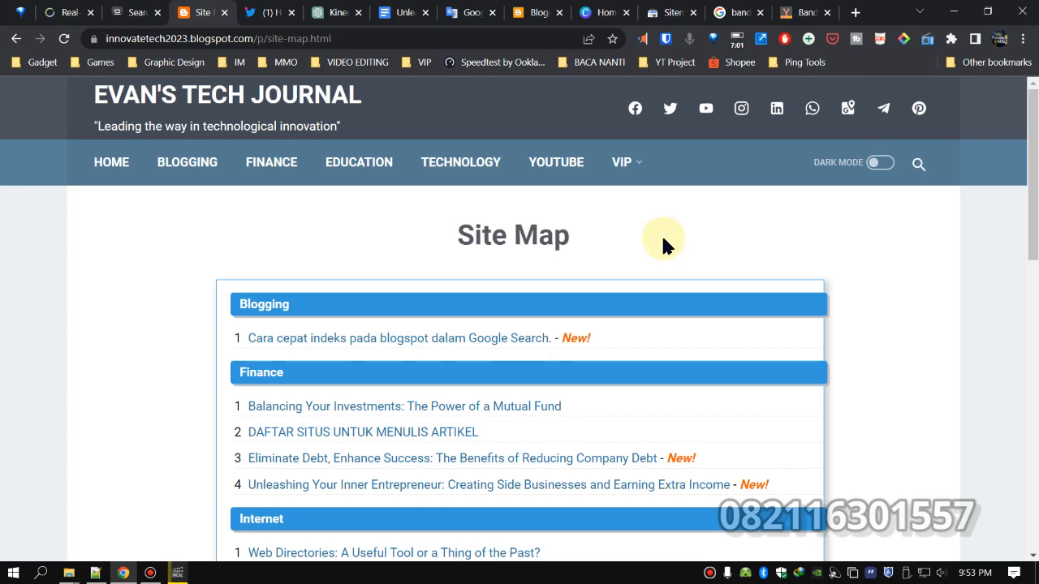
{"action": "scroll", "coordinate": [662, 244], "scroll_direction": "down", "scroll_amount": 10}
{"action": "scroll", "coordinate": [663, 243], "scroll_direction": "up", "scroll_amount": 10}
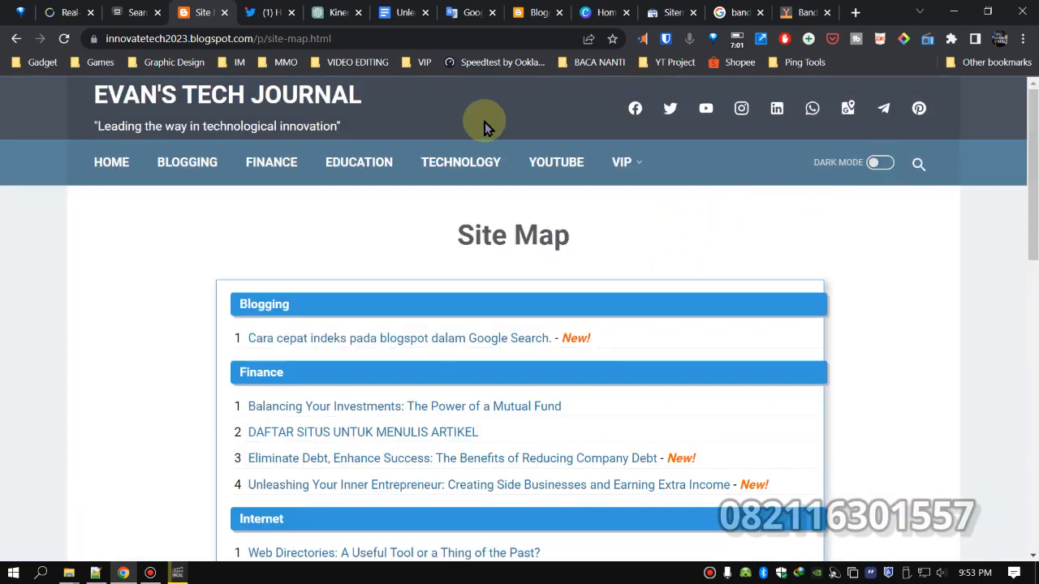
Return to the blog's home page and look through the latest posts and sidebar sections.
{"action": "left_click", "coordinate": [112, 168]}
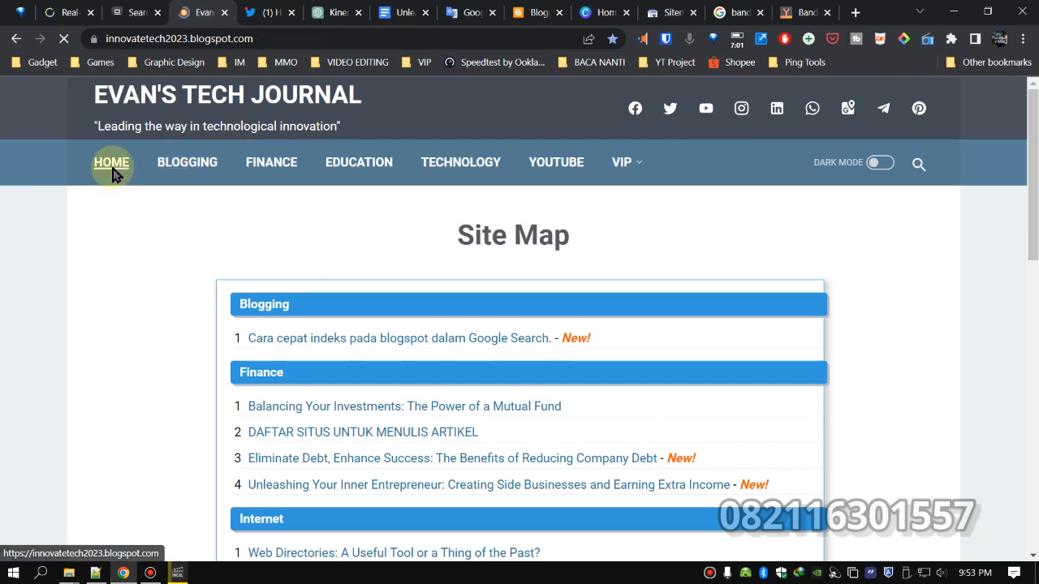
{"action": "scroll", "coordinate": [317, 255], "scroll_direction": "down", "scroll_amount": 9}
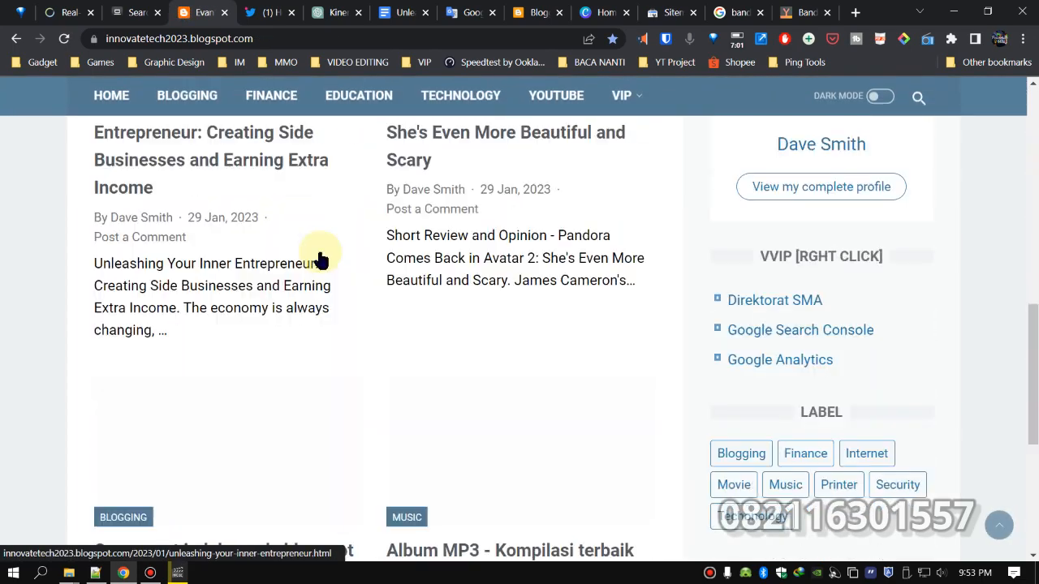
{"action": "scroll", "coordinate": [319, 259], "scroll_direction": "down", "scroll_amount": 5}
{"action": "scroll", "coordinate": [322, 245], "scroll_direction": "up", "scroll_amount": 10}
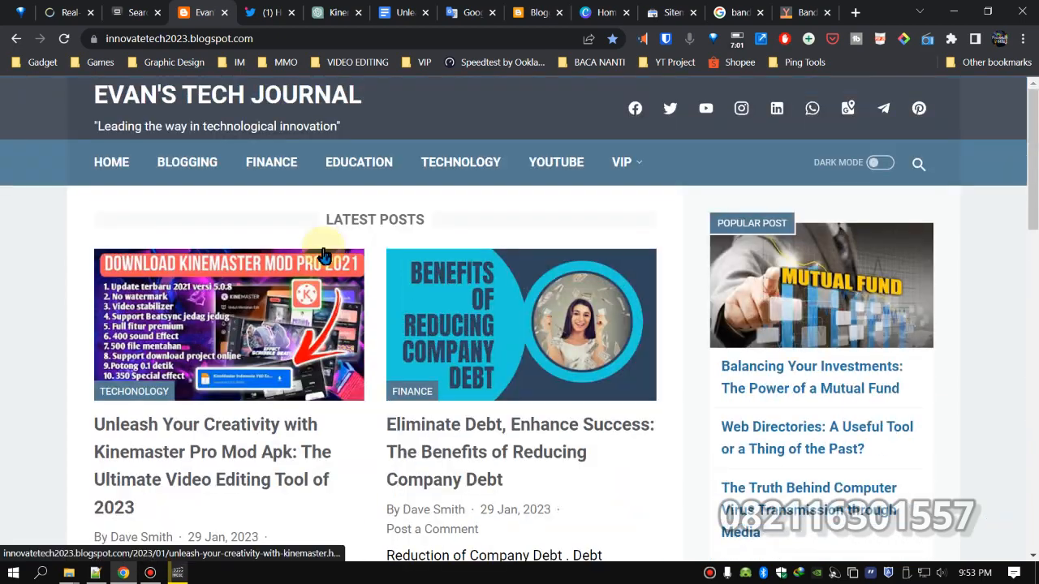
{"action": "scroll", "coordinate": [323, 254], "scroll_direction": "down", "scroll_amount": 6}
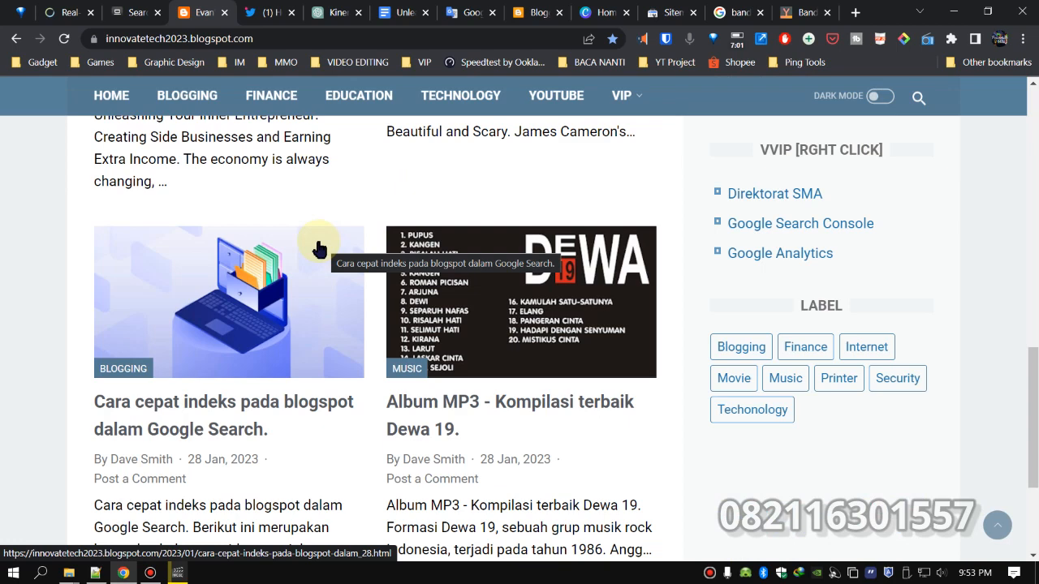
{"action": "scroll", "coordinate": [319, 249], "scroll_direction": "down", "scroll_amount": 2}
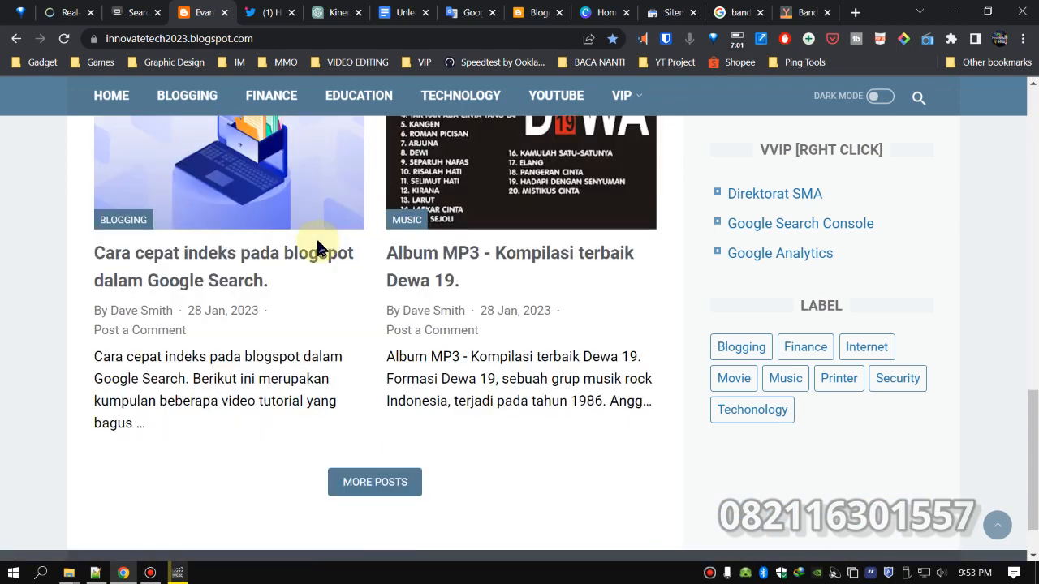
{"action": "scroll", "coordinate": [319, 249], "scroll_direction": "up", "scroll_amount": 4}
{"action": "mouse_move", "coordinate": [636, 112]}
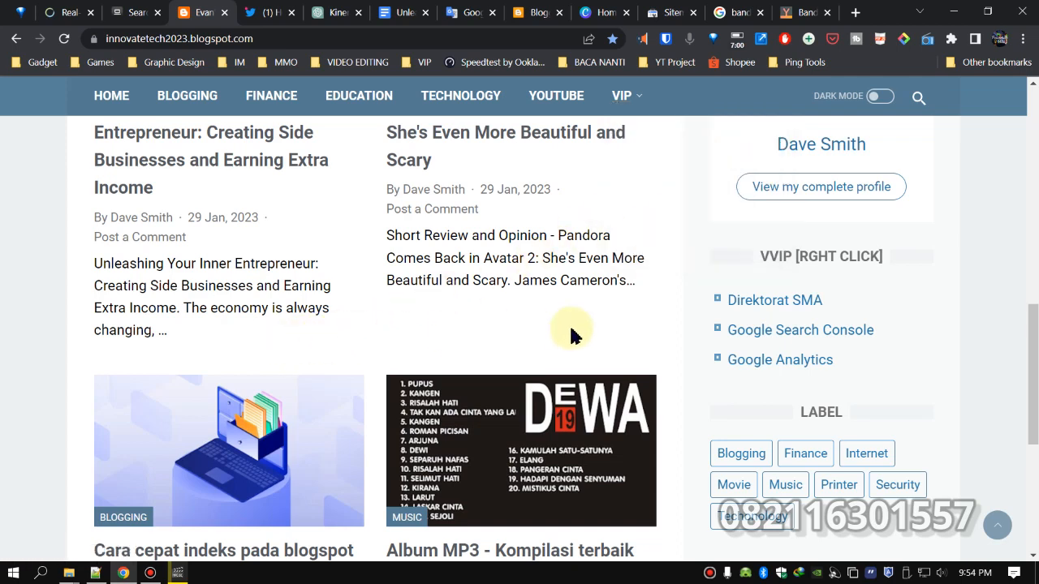
Open the post "Album MP3 - Kompilasi terbaik Dewa 19." and look through its text and embedded video.
{"action": "scroll", "coordinate": [571, 336], "scroll_direction": "down", "scroll_amount": 2}
{"action": "left_click", "coordinate": [504, 293]}
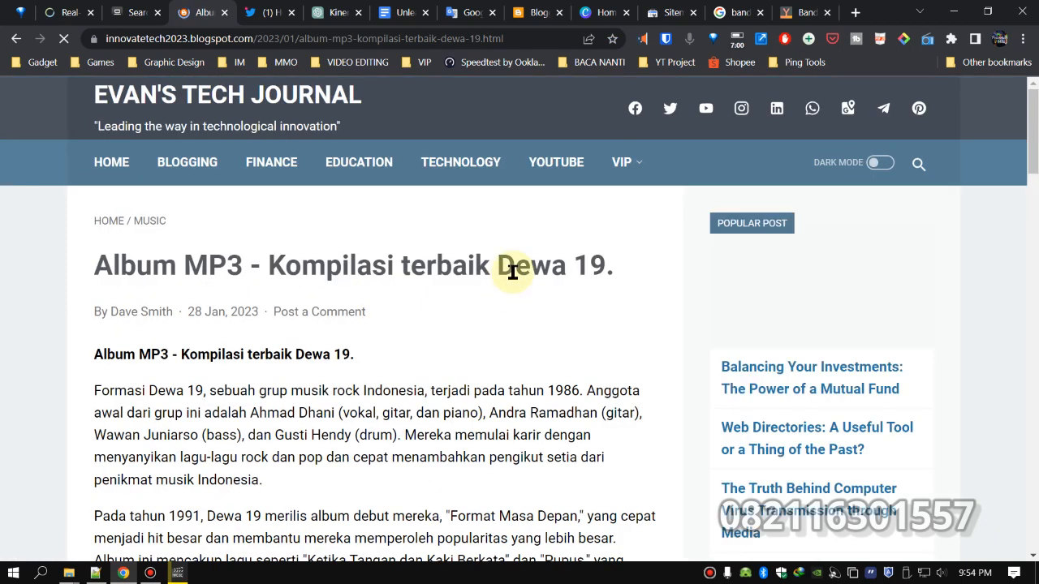
{"action": "scroll", "coordinate": [513, 272], "scroll_direction": "down", "scroll_amount": 2}
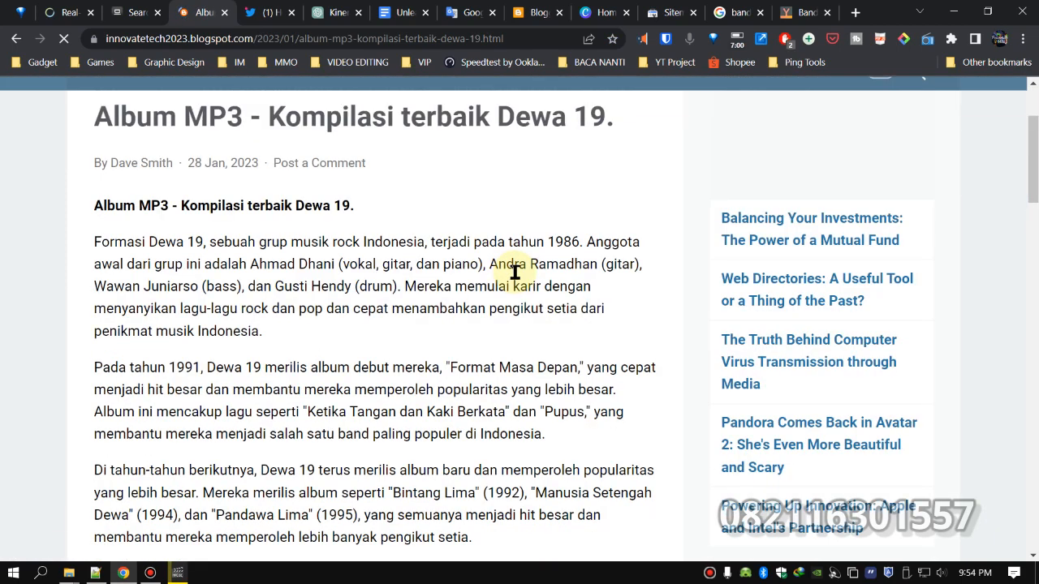
{"action": "scroll", "coordinate": [519, 275], "scroll_direction": "down", "scroll_amount": 10}
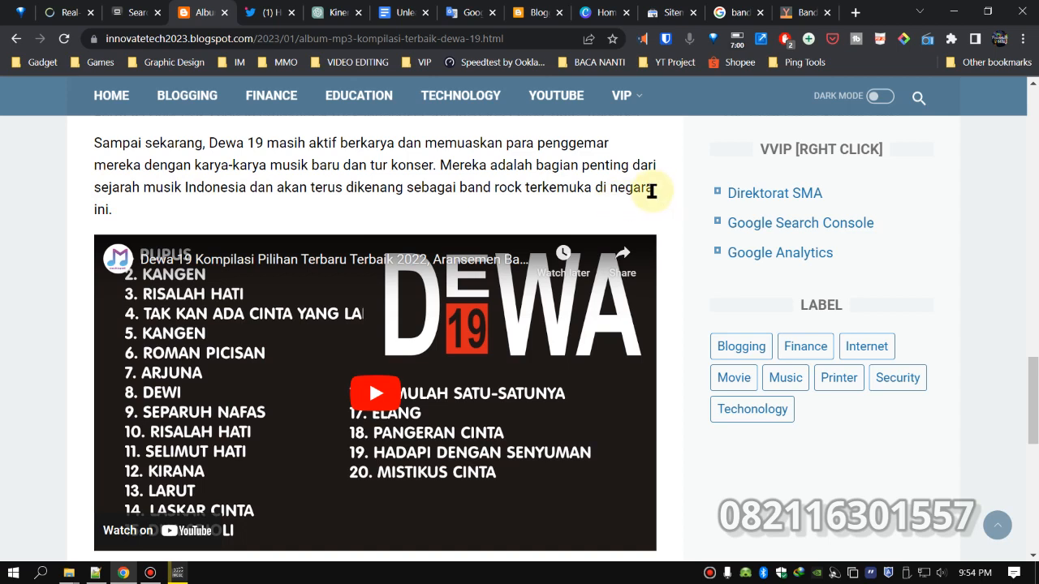
{"action": "scroll", "coordinate": [507, 265], "scroll_direction": "down", "scroll_amount": 2}
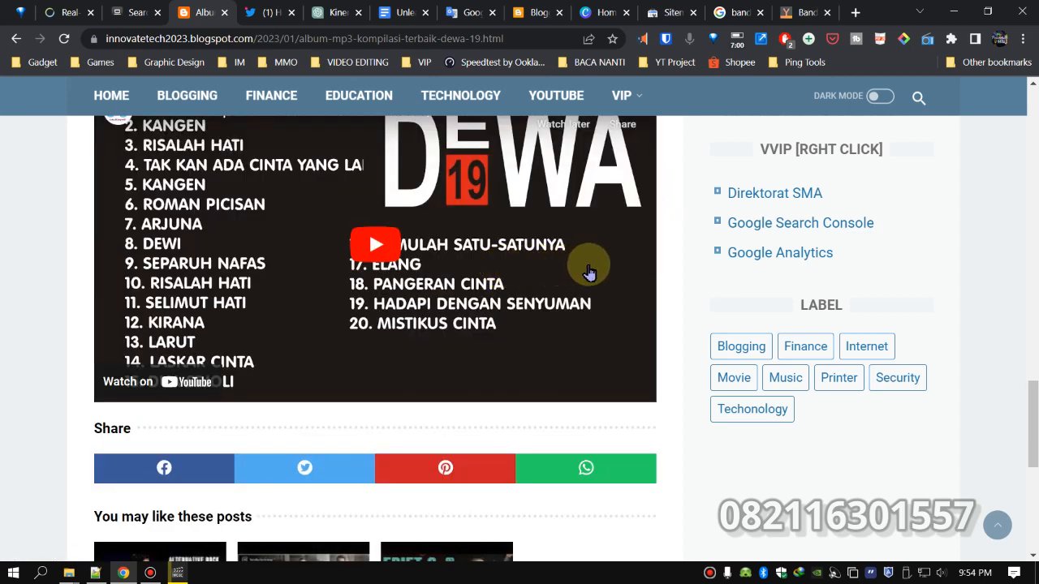
{"action": "scroll", "coordinate": [589, 272], "scroll_direction": "up", "scroll_amount": 2}
{"action": "scroll", "coordinate": [593, 255], "scroll_direction": "up", "scroll_amount": 2}
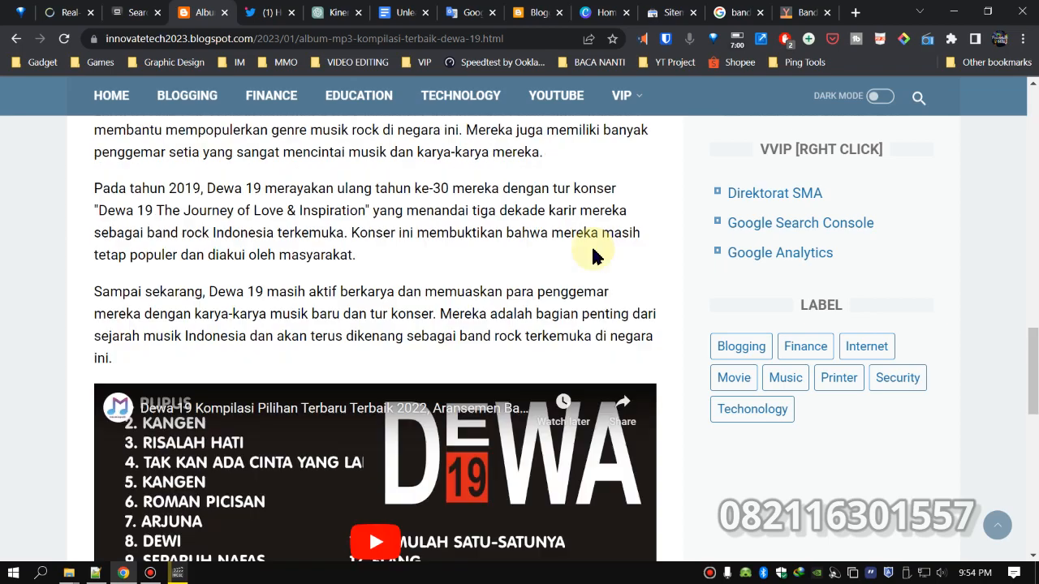
{"action": "scroll", "coordinate": [593, 255], "scroll_direction": "up", "scroll_amount": 4}
{"action": "scroll", "coordinate": [598, 248], "scroll_direction": "up", "scroll_amount": 7}
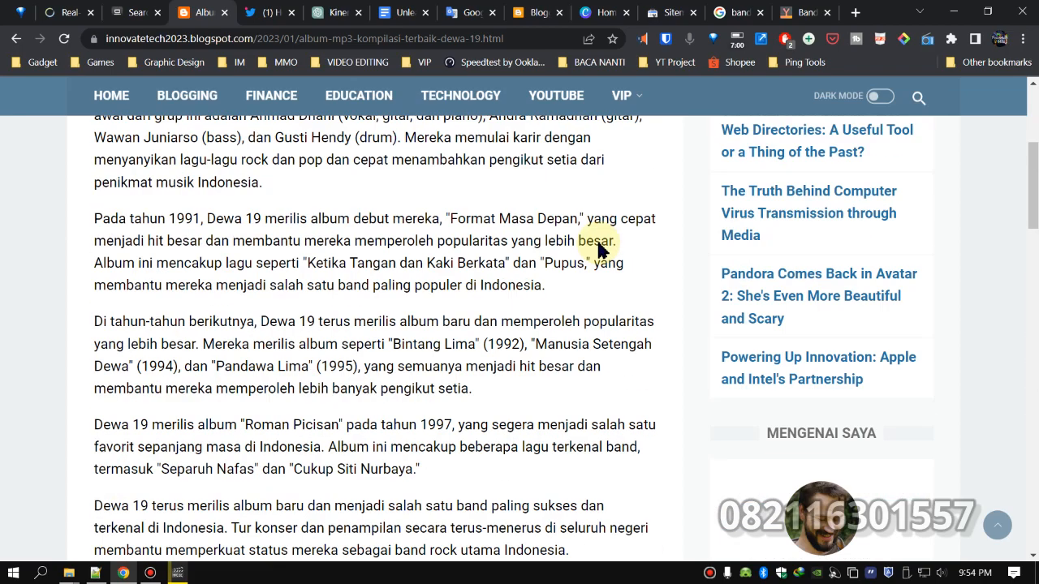
{"action": "scroll", "coordinate": [598, 244], "scroll_direction": "down", "scroll_amount": 2}
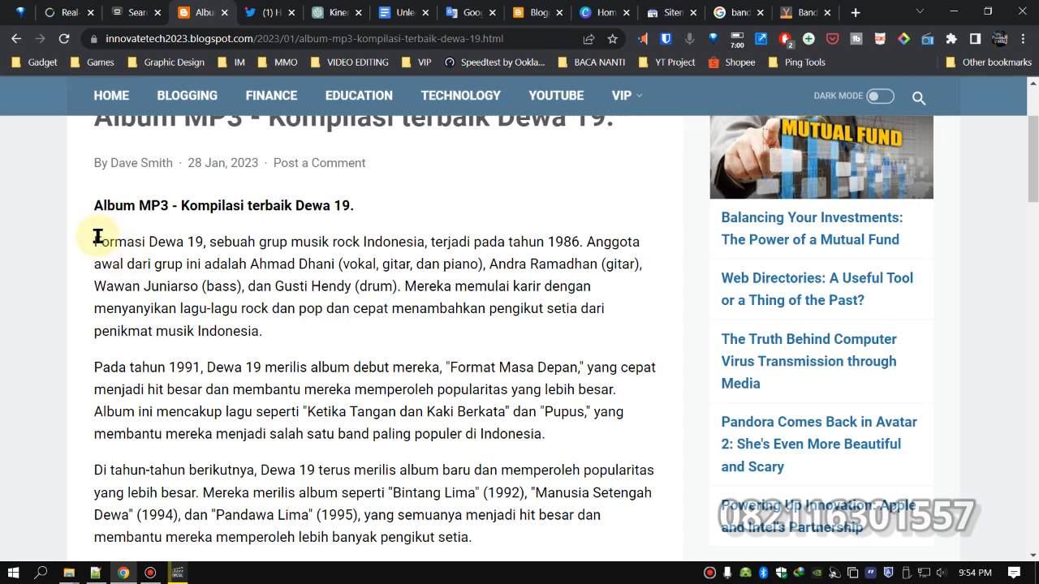
Examine the Dewa 19 article's structure, highlighting text in its opening and closing paragraphs and viewing the related posts between them.
{"action": "left_click_drag", "start_coordinate": [96, 241], "coordinate": [425, 304]}
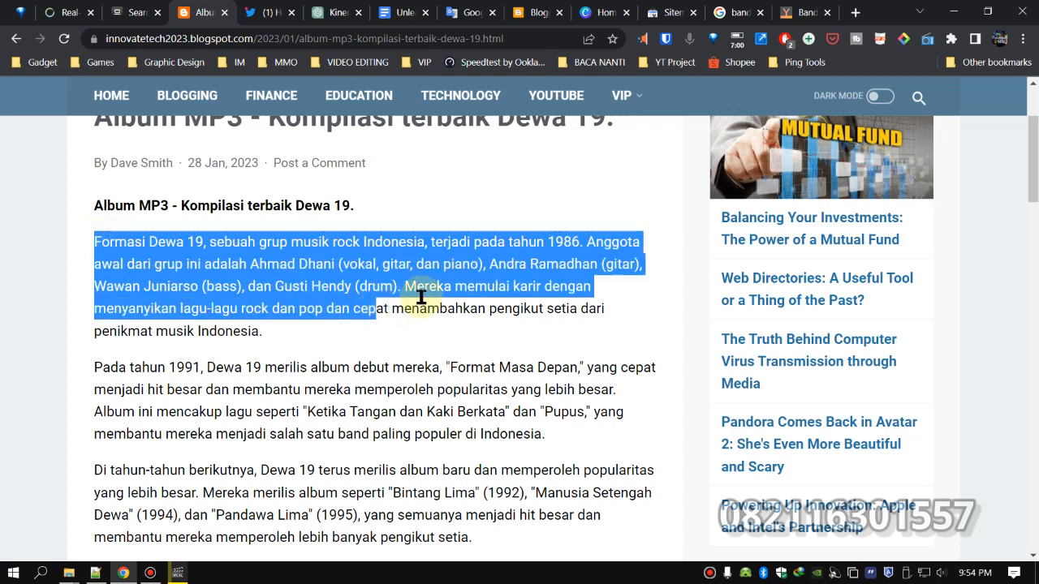
{"action": "scroll", "coordinate": [447, 294], "scroll_direction": "down", "scroll_amount": 3}
{"action": "scroll", "coordinate": [447, 293], "scroll_direction": "down", "scroll_amount": 5}
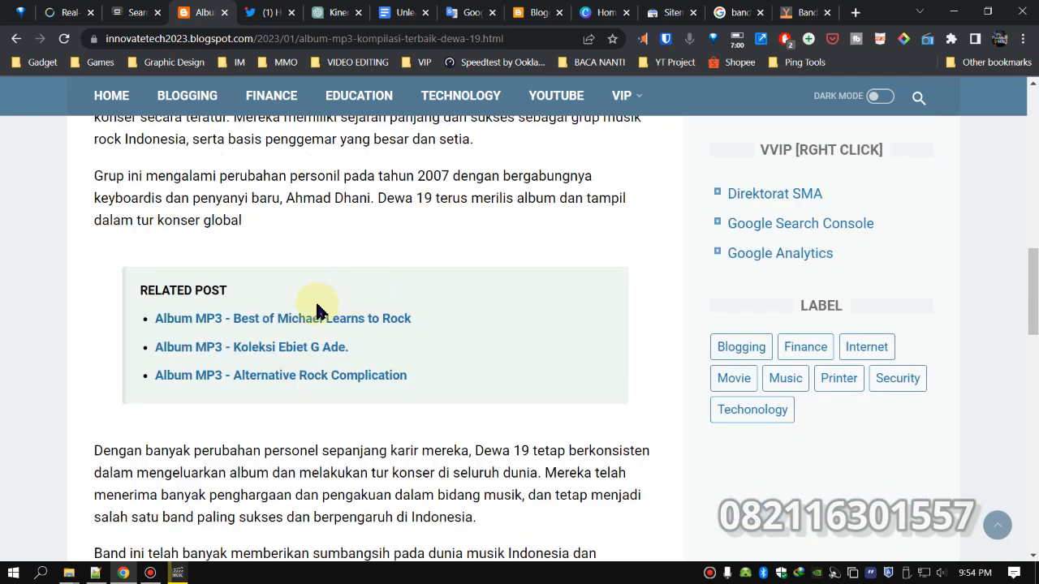
{"action": "scroll", "coordinate": [366, 337], "scroll_direction": "down", "scroll_amount": 3}
{"action": "scroll", "coordinate": [389, 331], "scroll_direction": "down", "scroll_amount": 2}
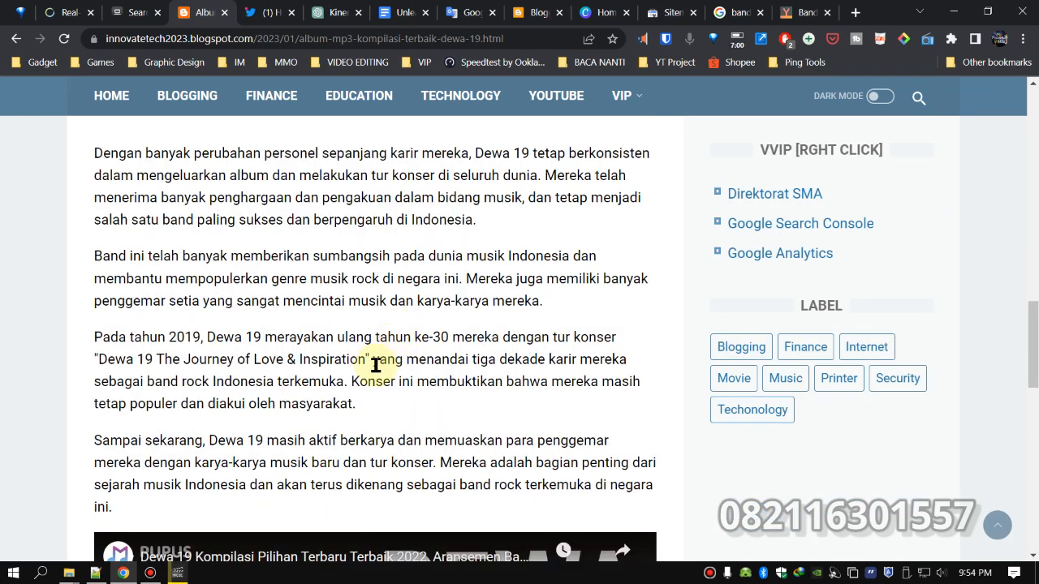
{"action": "scroll", "coordinate": [389, 357], "scroll_direction": "down", "scroll_amount": 2}
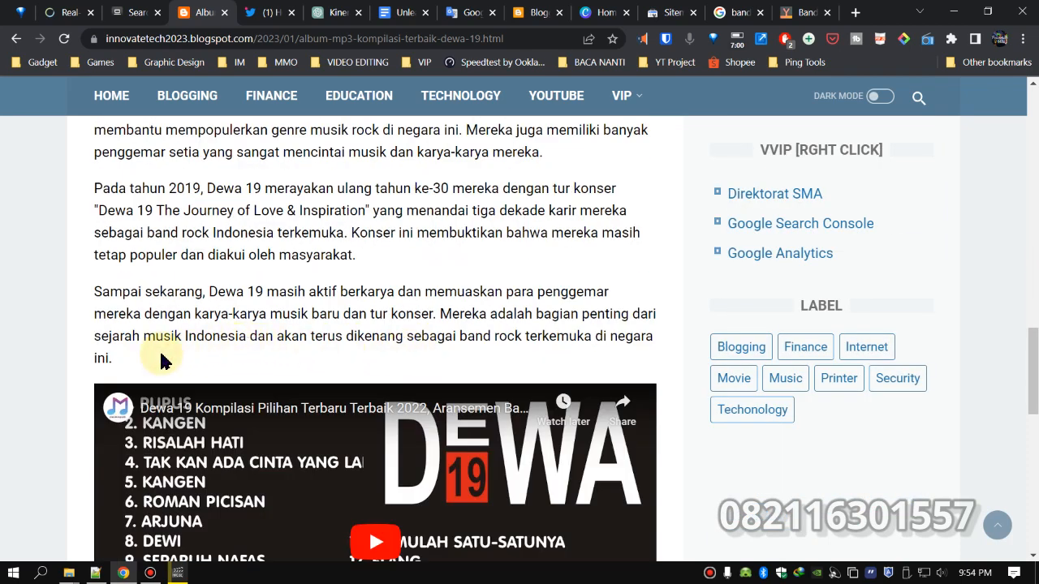
{"action": "left_click_drag", "start_coordinate": [140, 352], "coordinate": [133, 253]}
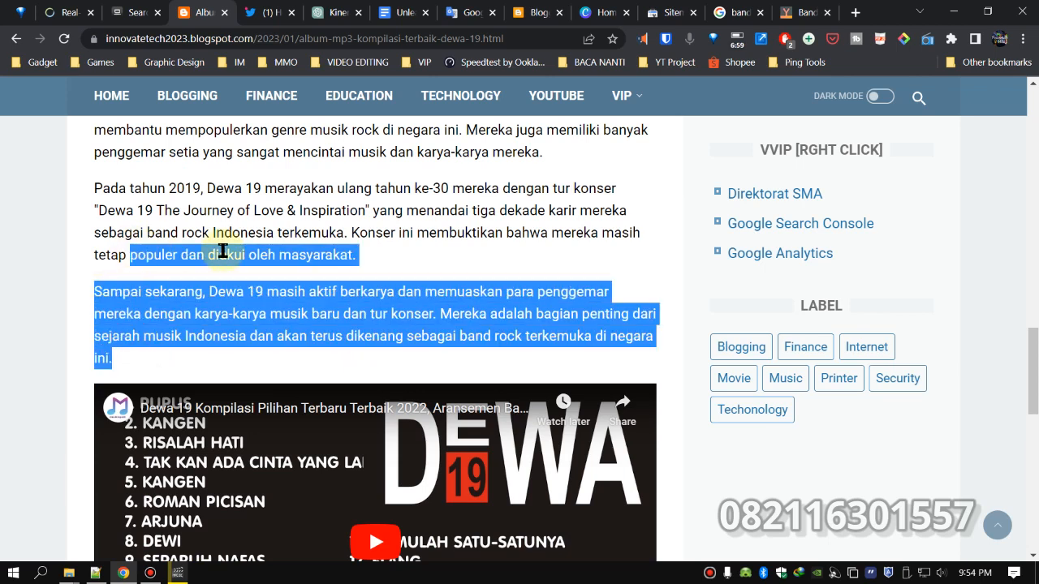
{"action": "left_click", "coordinate": [322, 253]}
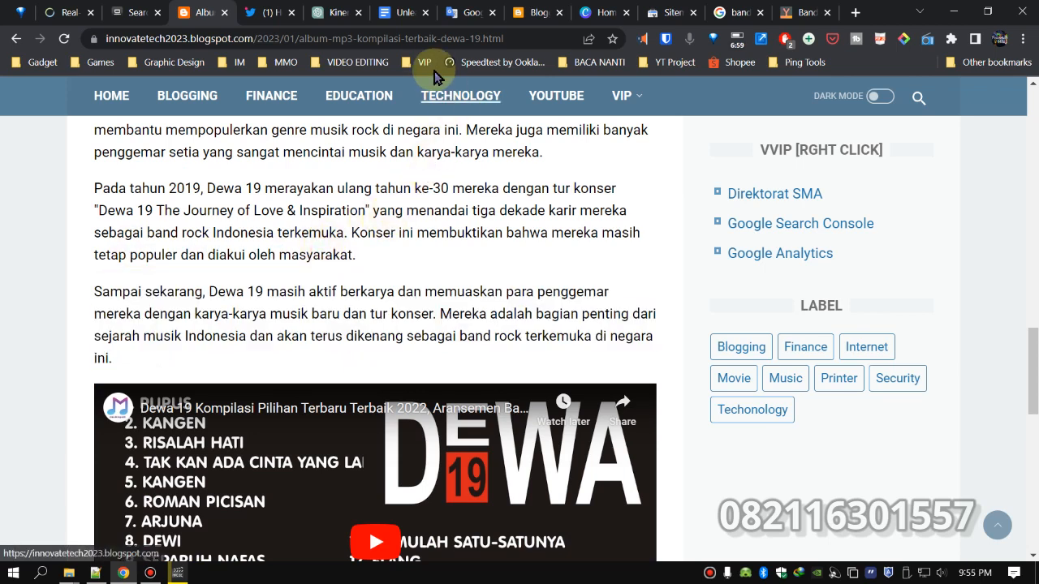
Switch to Google Translate and clear the Indonesian source text about Kinemaster Pro Mod.
{"action": "left_click", "coordinate": [455, 12]}
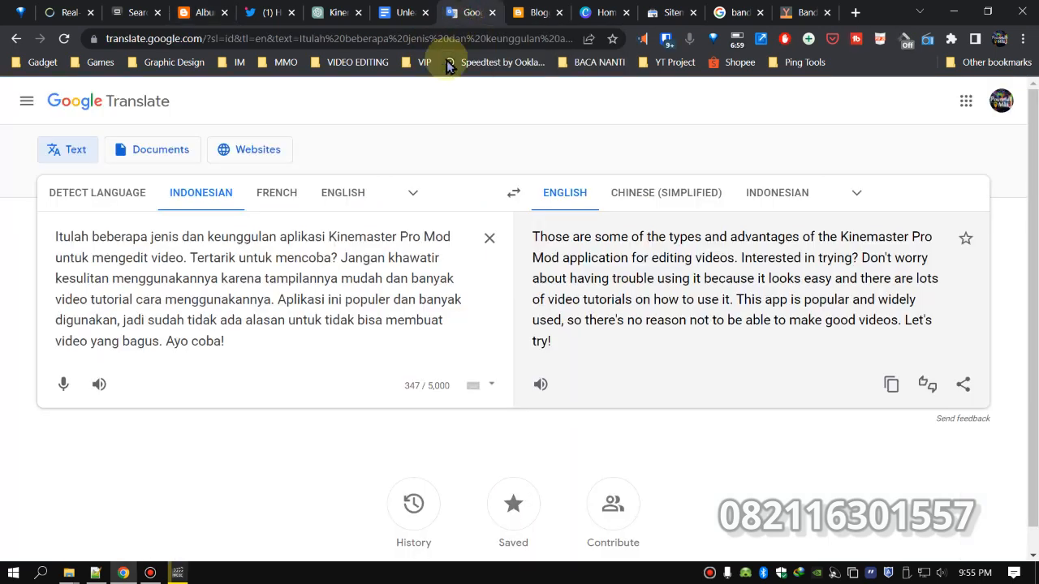
{"action": "left_click", "coordinate": [489, 242]}
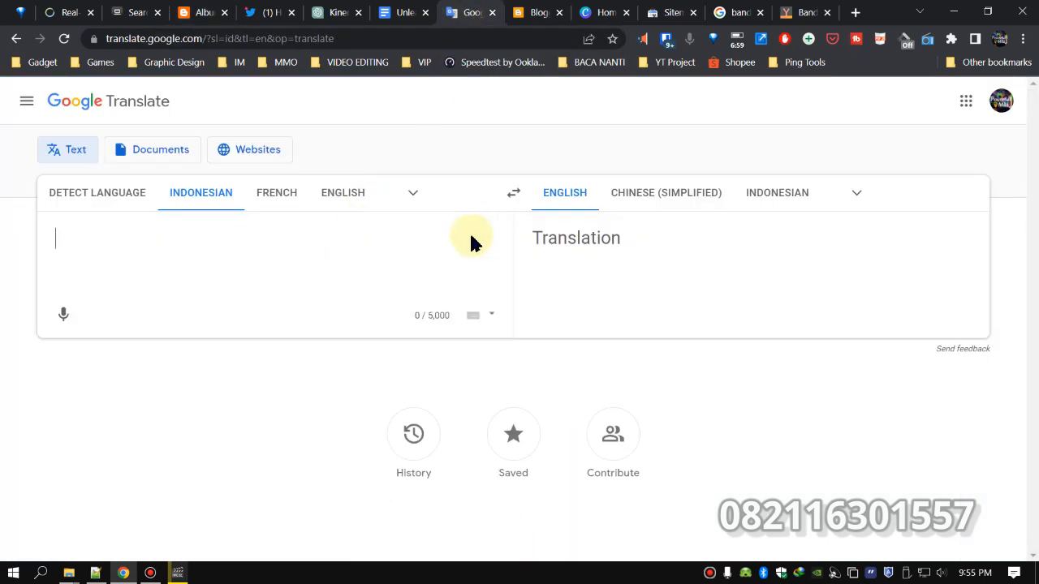
View the end of the open ChatGPT conversation, and return to the empty Google Translate page.
{"action": "left_click", "coordinate": [321, 12]}
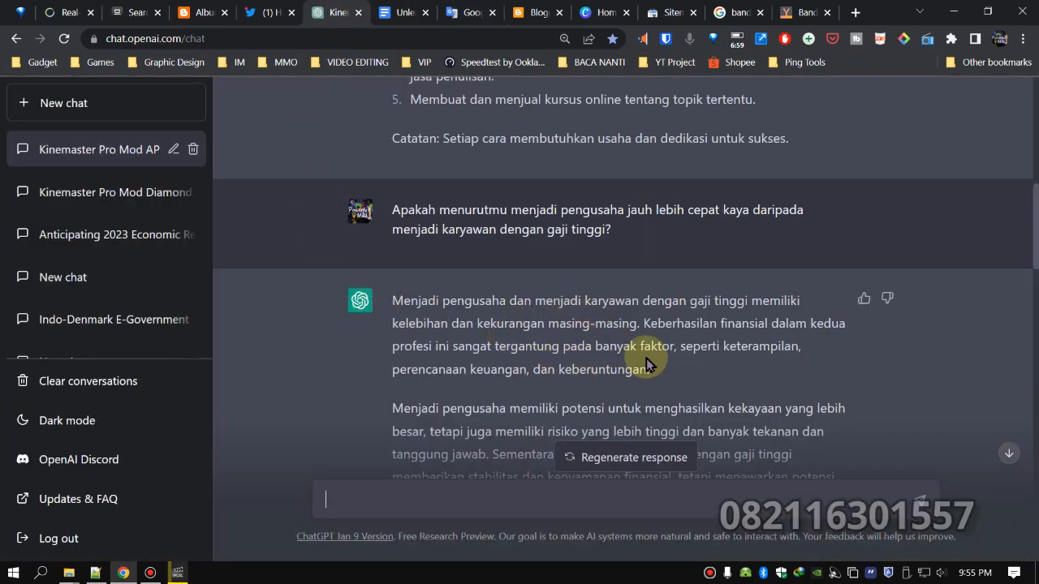
{"action": "scroll", "coordinate": [646, 363], "scroll_direction": "down", "scroll_amount": 20}
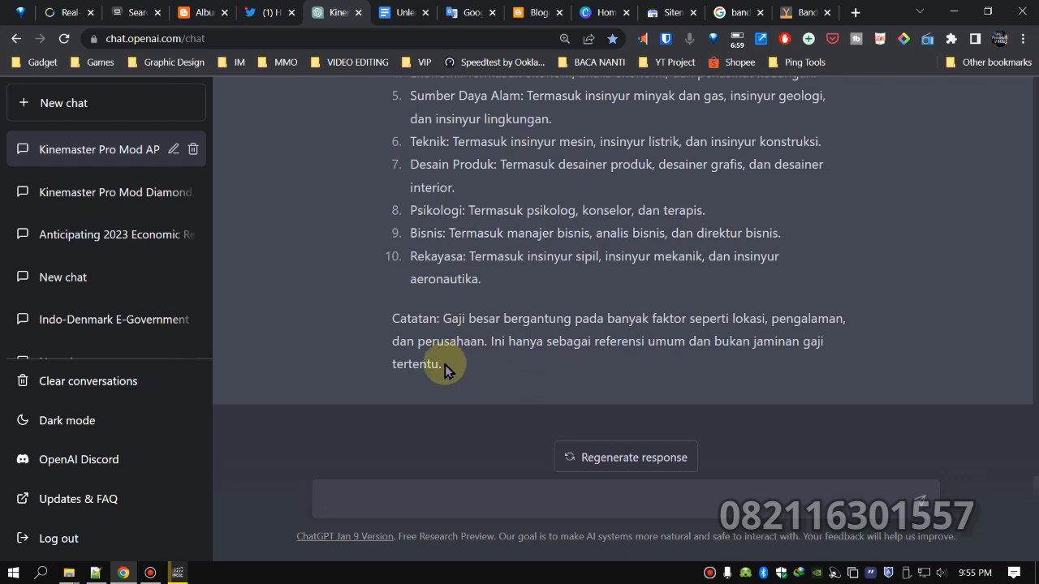
{"action": "left_click", "coordinate": [457, 16]}
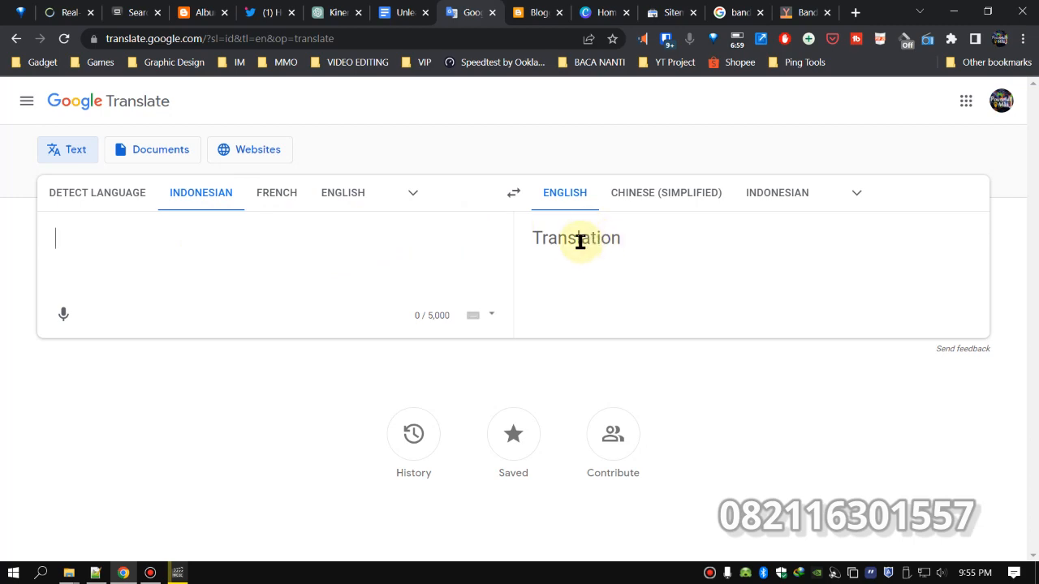
Return to the Dewa 19 article and open Quillbot from the blog's VIP links.
{"action": "left_click", "coordinate": [193, 5]}
{"action": "mouse_move", "coordinate": [615, 101]}
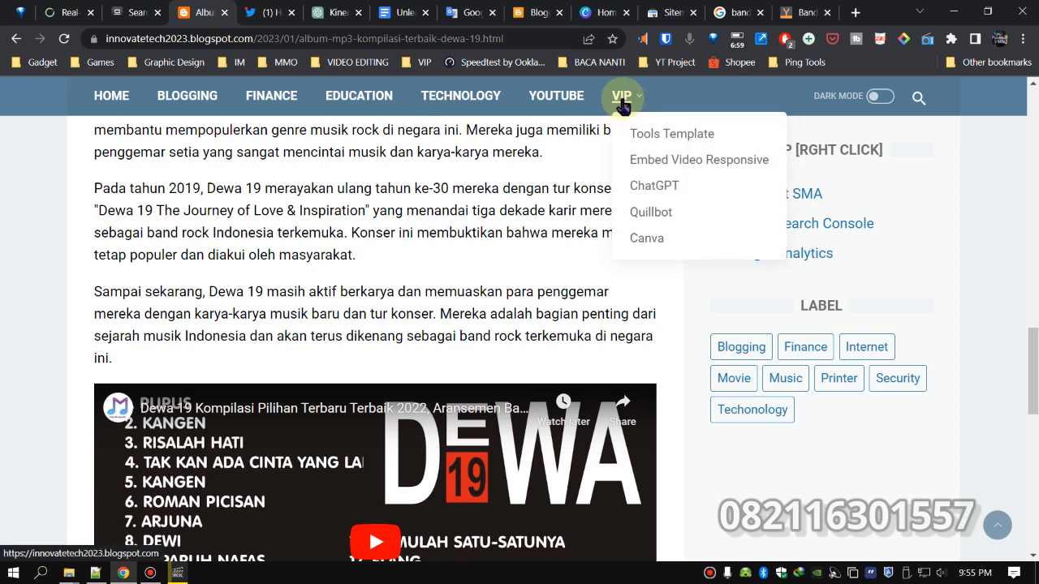
{"action": "left_click", "coordinate": [648, 213]}
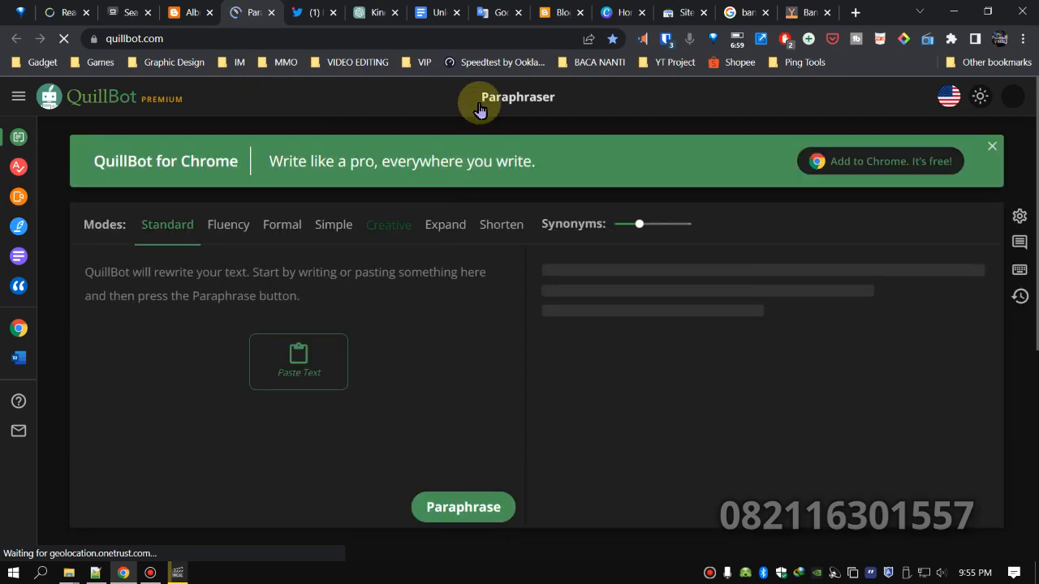
Place the QuillBot page between the Google Docs and Google Translate pages, and dismiss its Chrome extension banner.
{"action": "left_click", "coordinate": [416, 21]}
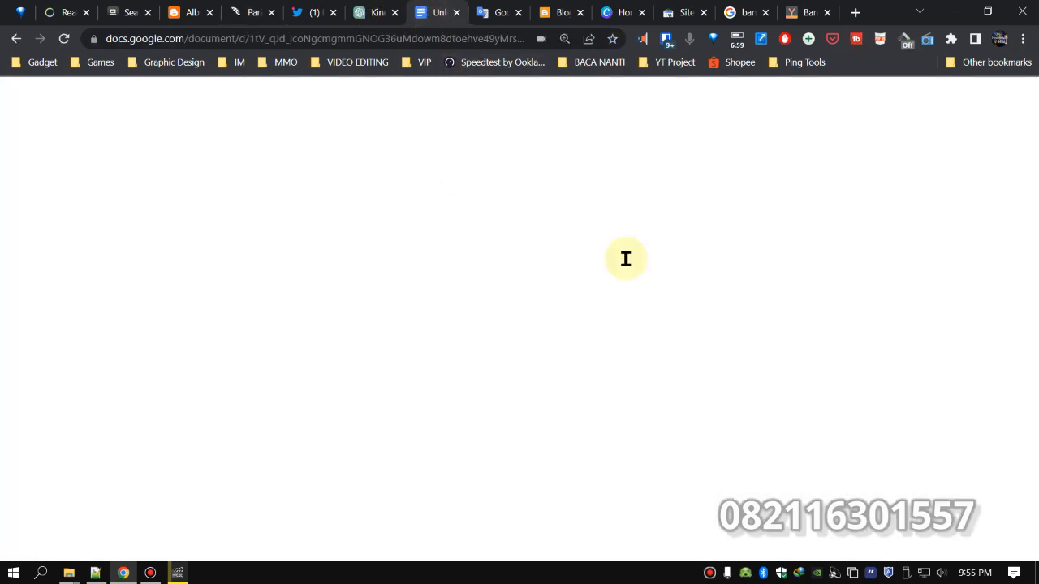
{"action": "left_click", "coordinate": [485, 18]}
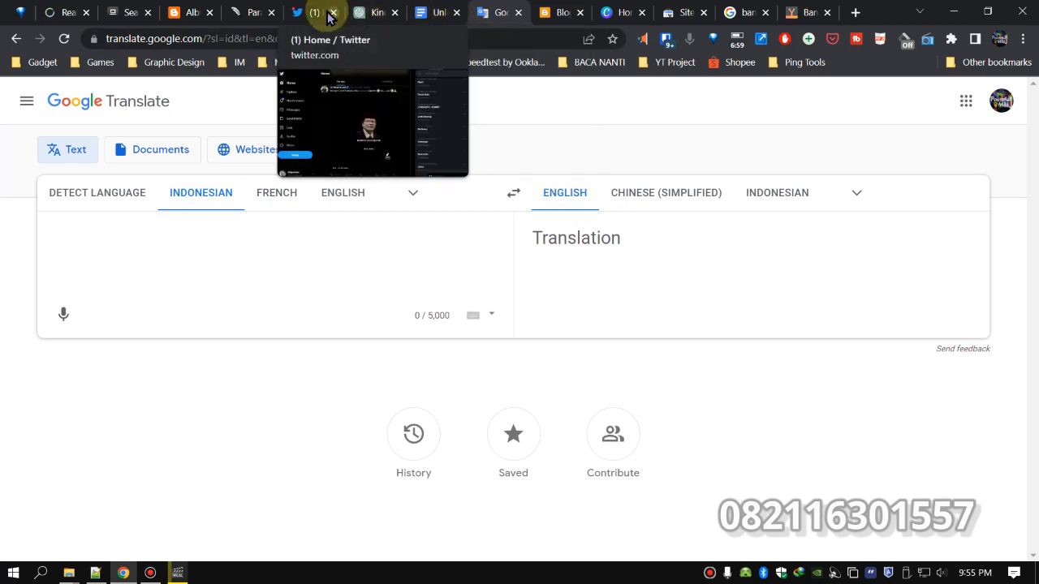
{"action": "left_click_drag", "start_coordinate": [234, 14], "coordinate": [419, 35]}
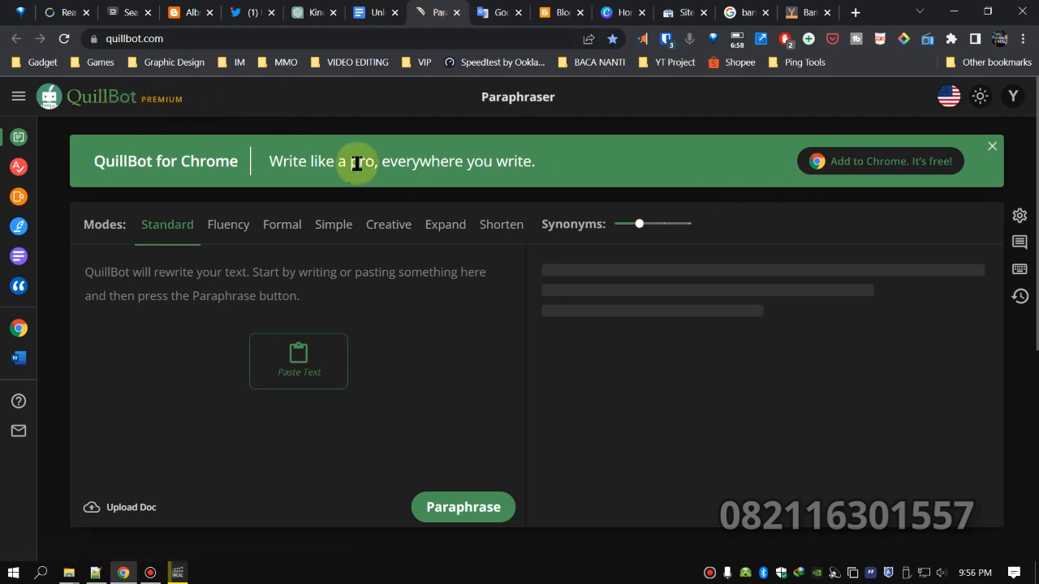
{"action": "left_click", "coordinate": [992, 147]}
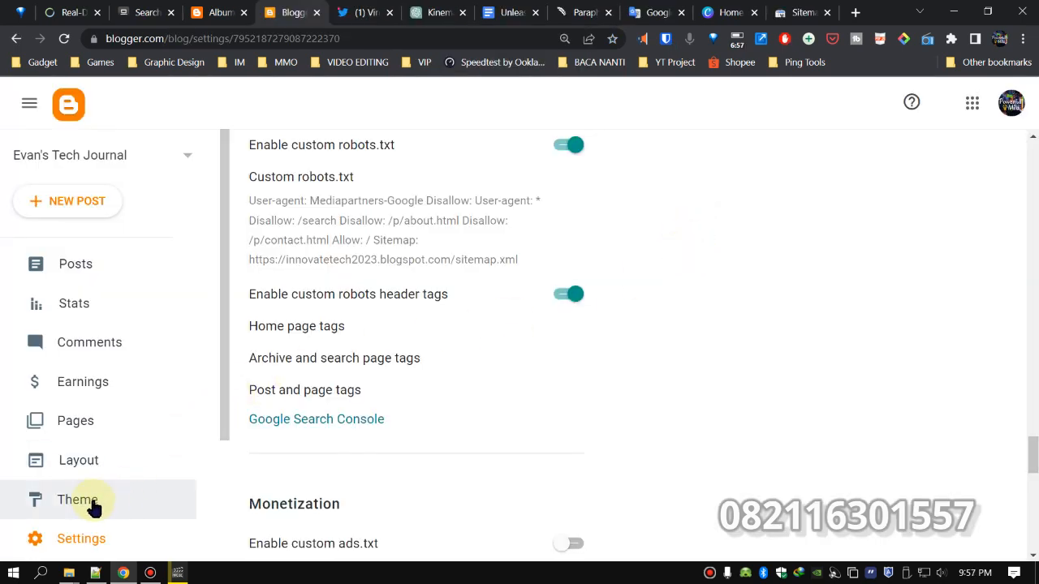
{"action": "scroll", "coordinate": [136, 435], "scroll_direction": "down", "scroll_amount": 2}
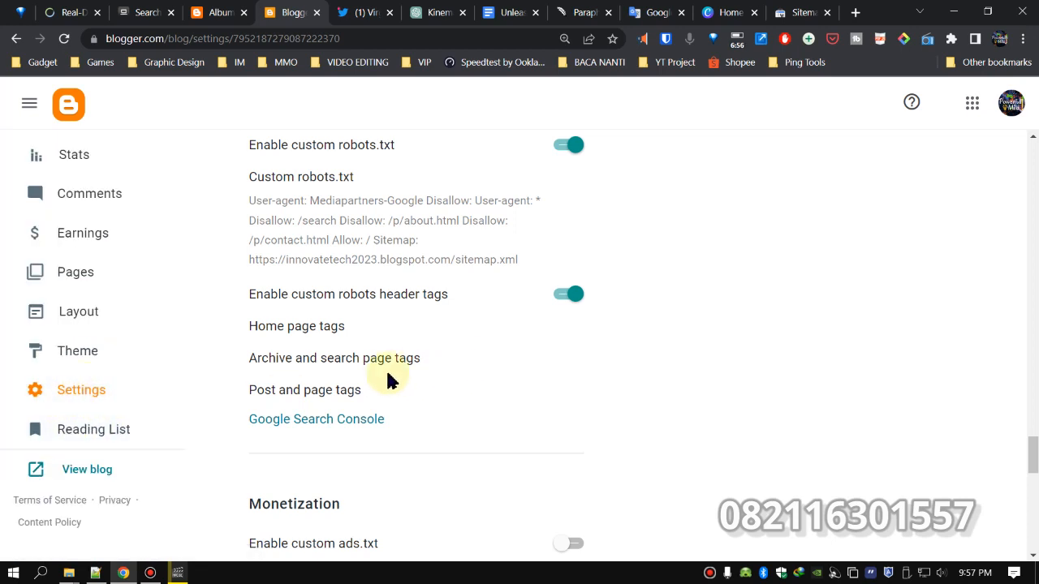
{"action": "left_click", "coordinate": [303, 424]}
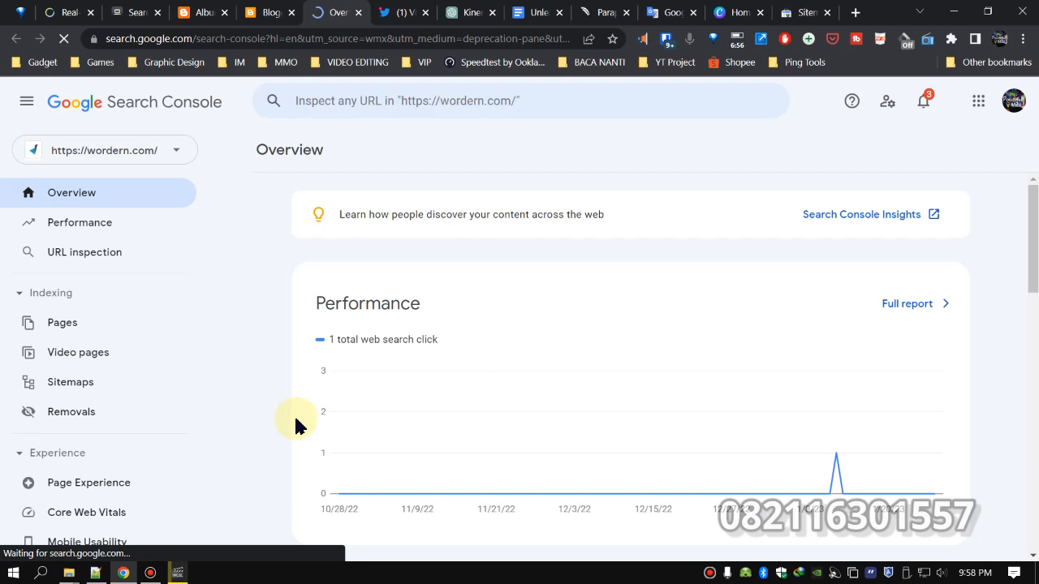
{"action": "left_click", "coordinate": [170, 154]}
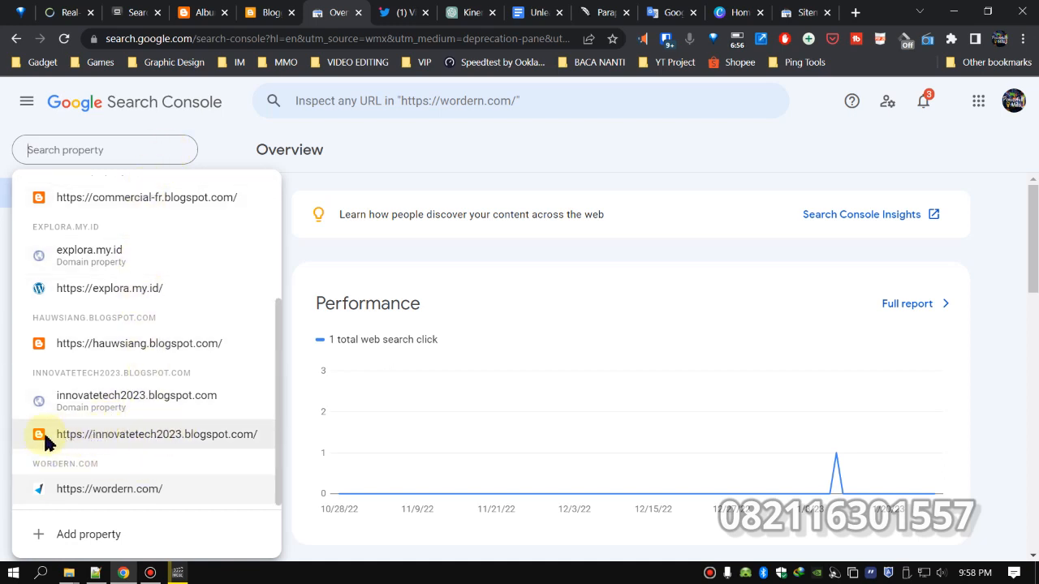
{"action": "left_click", "coordinate": [102, 443]}
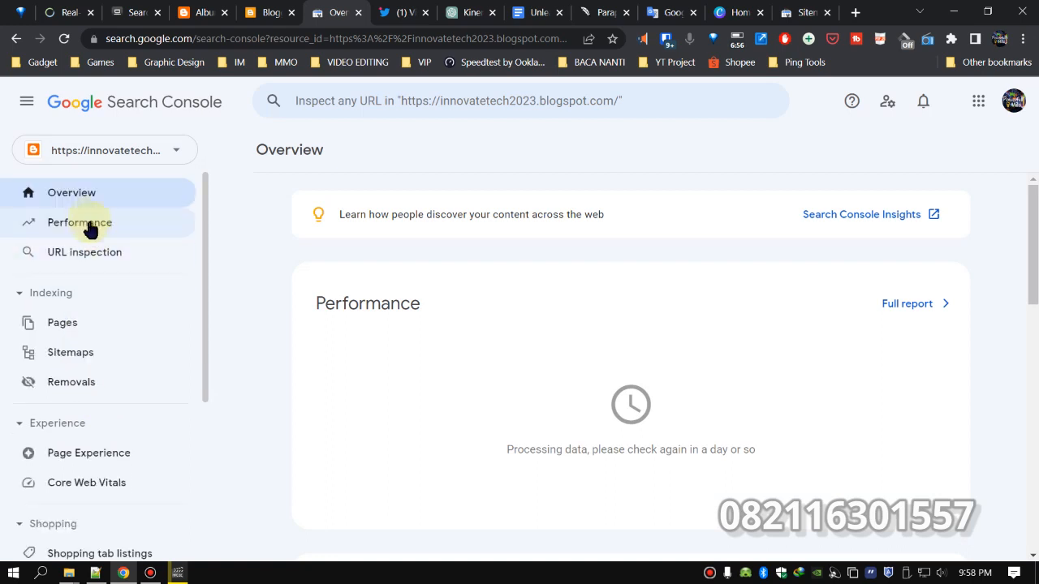
{"action": "left_click", "coordinate": [79, 225]}
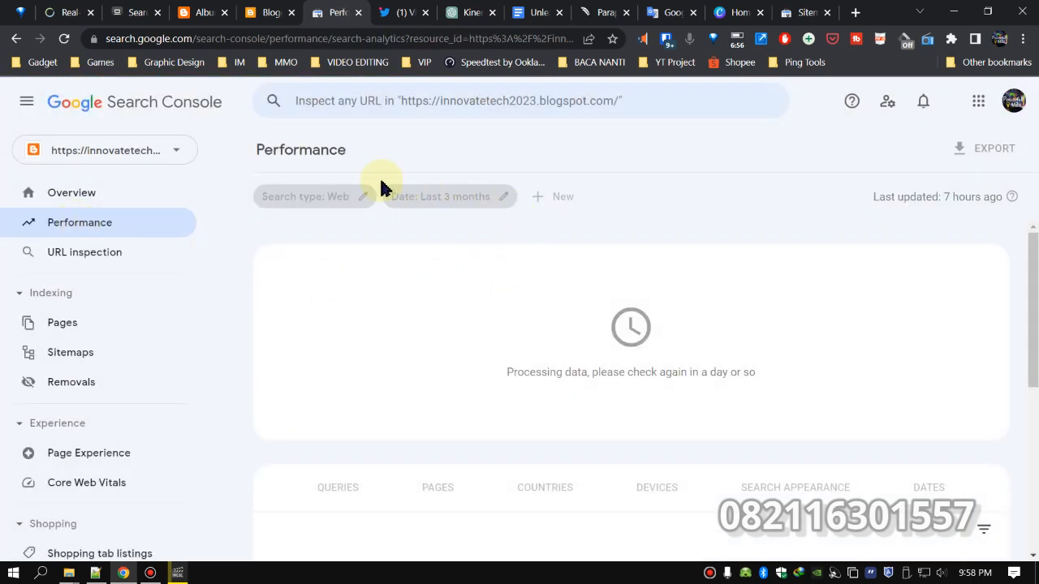
{"action": "left_click", "coordinate": [89, 199]}
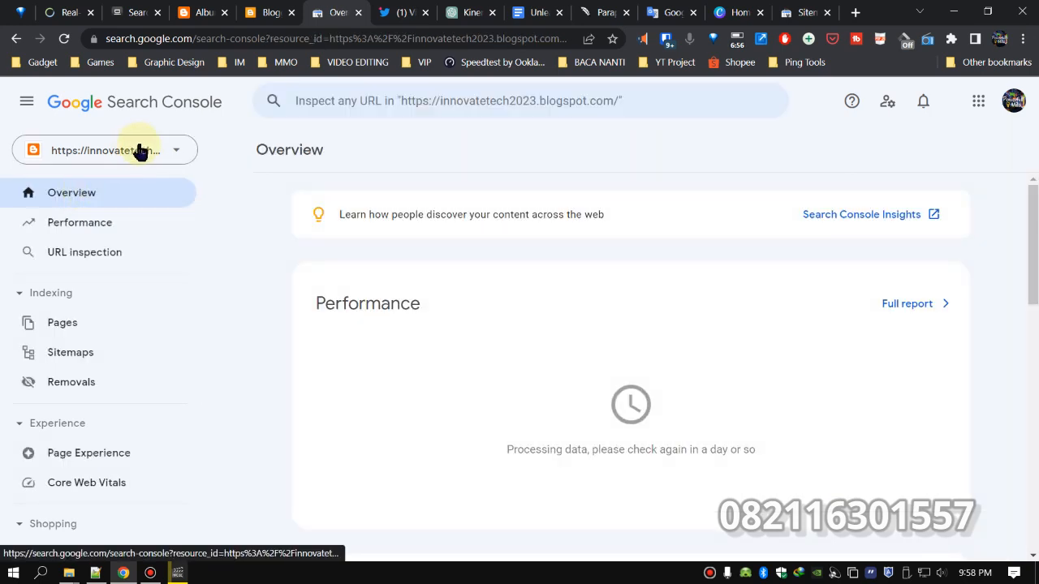
Look at the URL prefix option for adding a property, cancel, and check the existing property list without switching.
{"action": "left_click", "coordinate": [149, 157]}
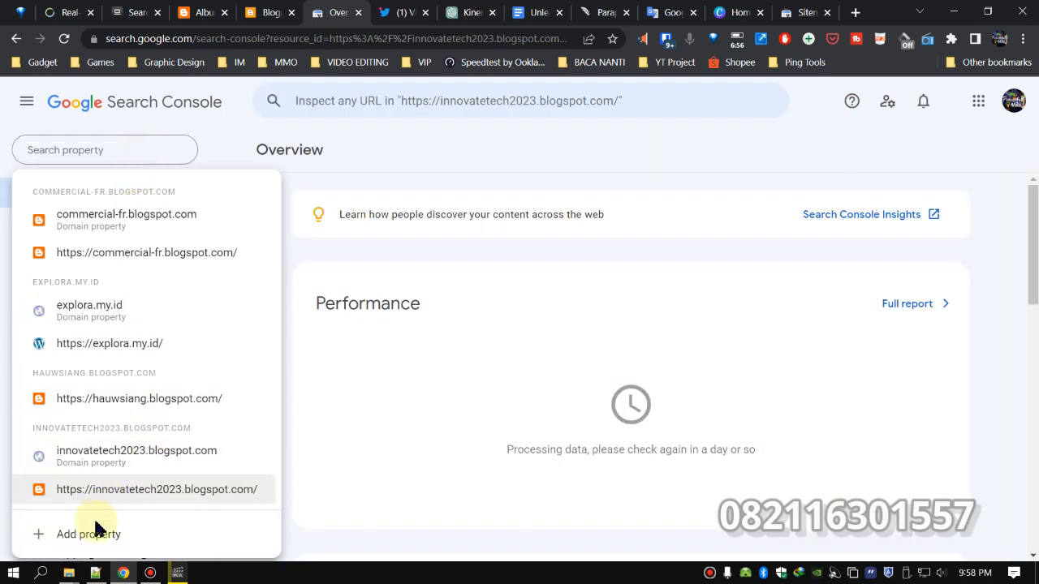
{"action": "left_click", "coordinate": [88, 534]}
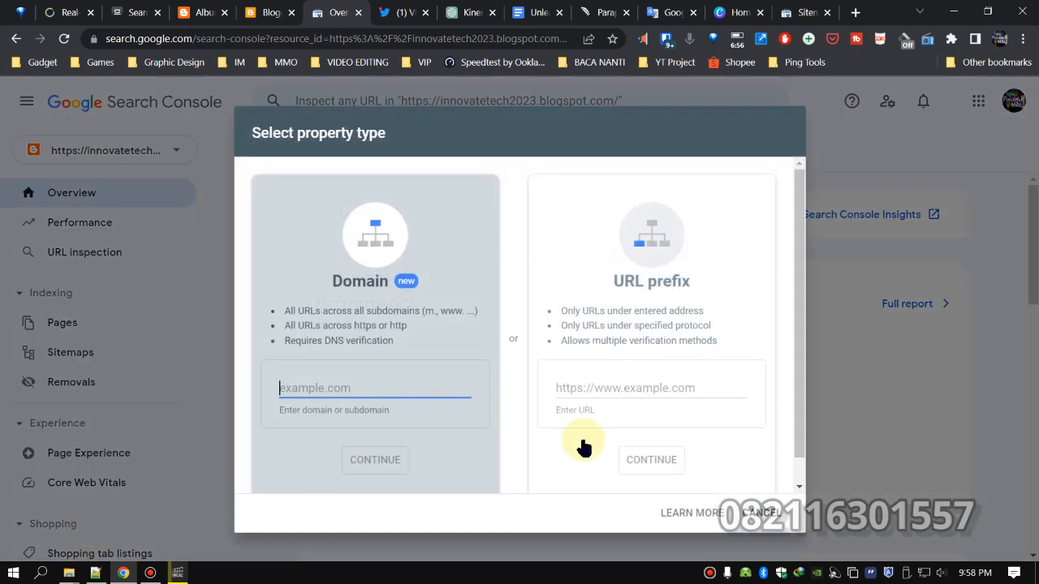
{"action": "left_click", "coordinate": [611, 387]}
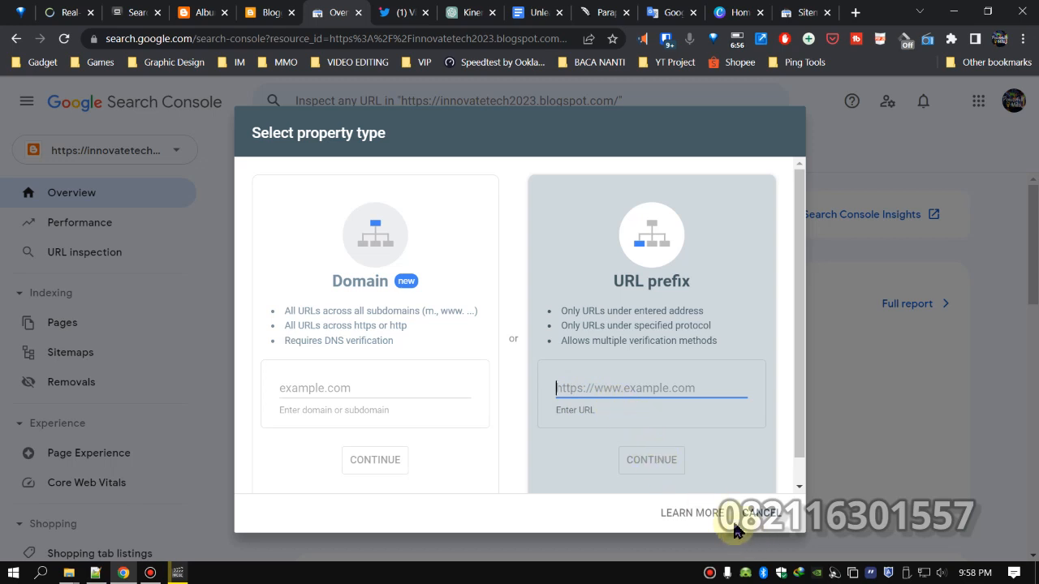
{"action": "left_click", "coordinate": [842, 144]}
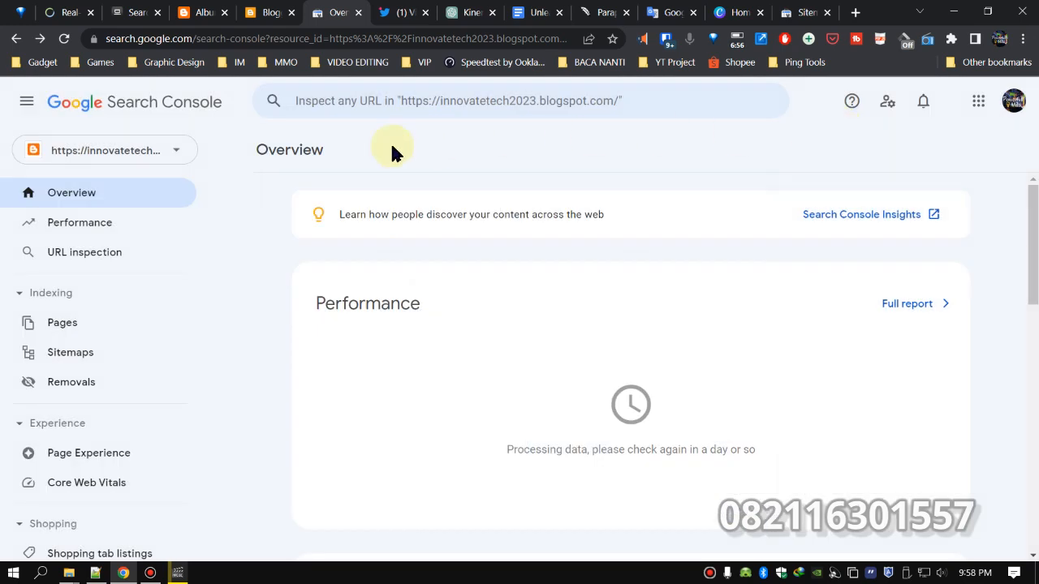
{"action": "left_click", "coordinate": [138, 161]}
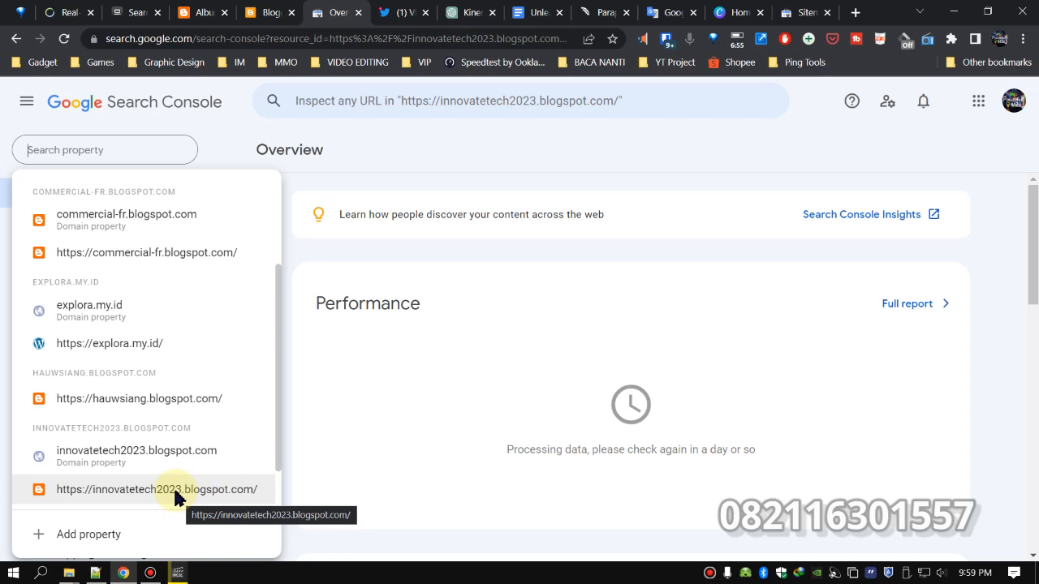
{"action": "left_click", "coordinate": [343, 432]}
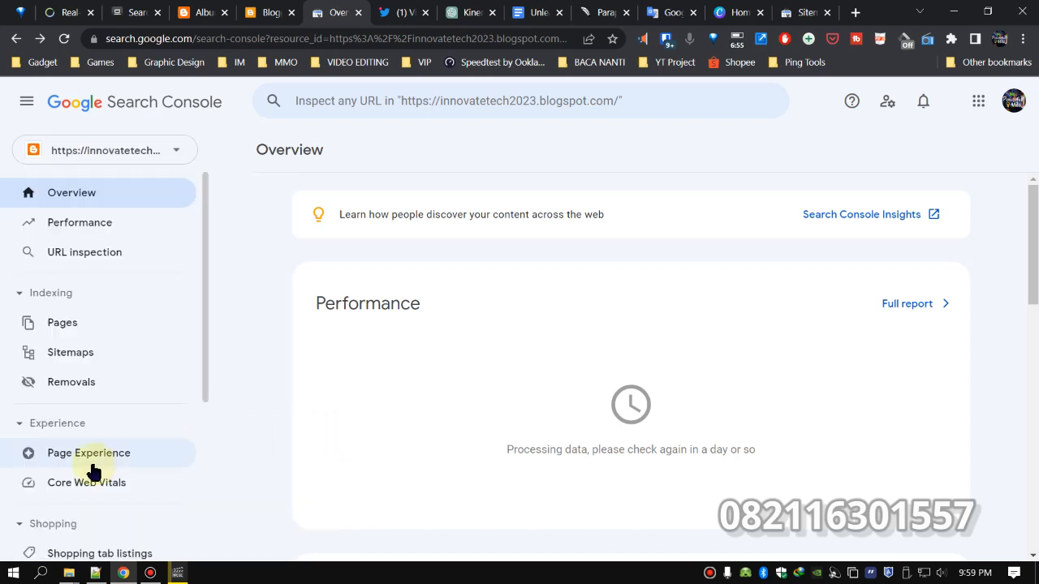
{"action": "scroll", "coordinate": [209, 407], "scroll_direction": "down", "scroll_amount": 2}
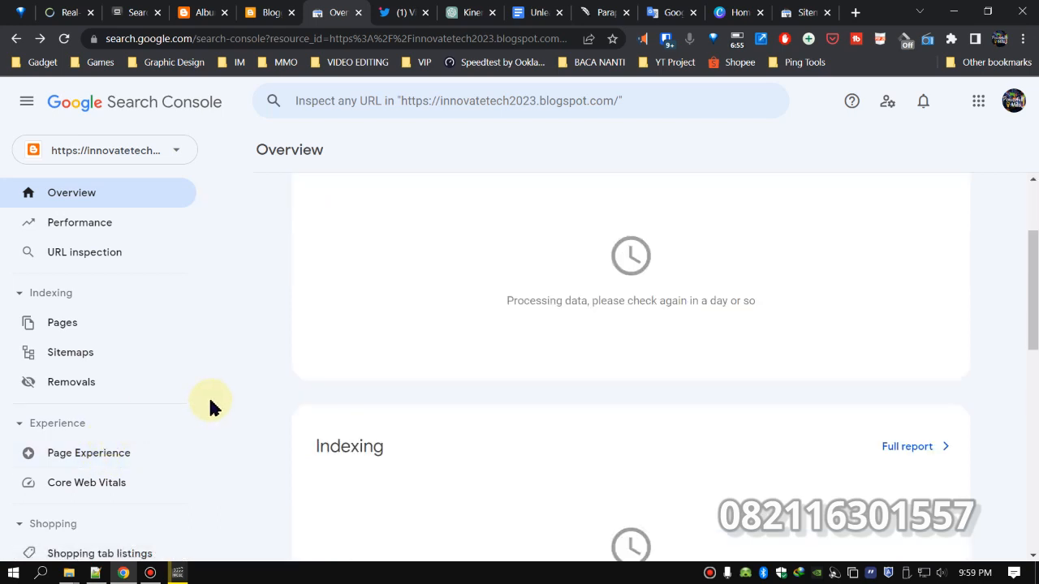
{"action": "left_click", "coordinate": [180, 572]}
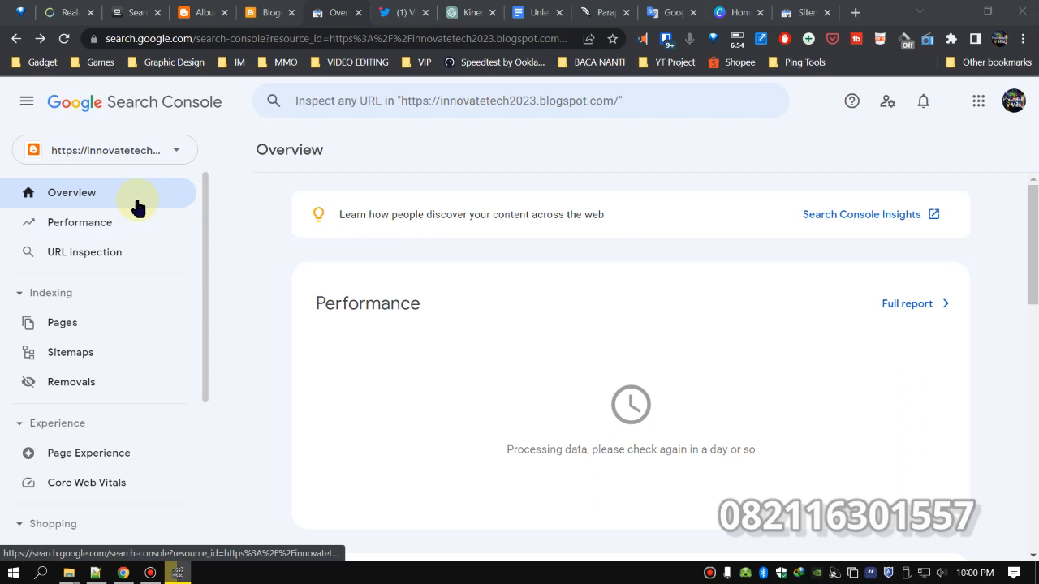
{"action": "left_click", "coordinate": [94, 256]}
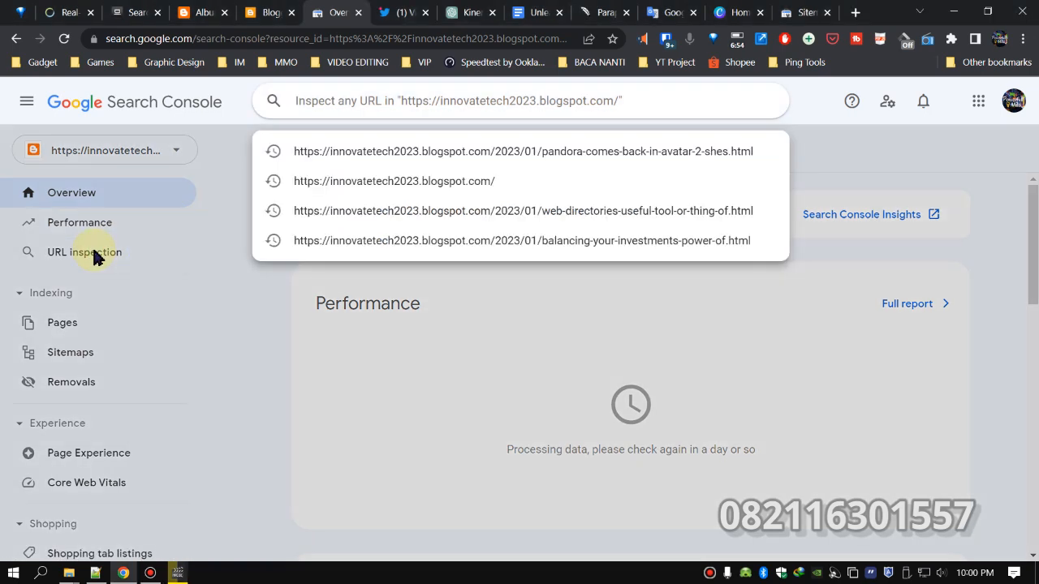
{"action": "left_click", "coordinate": [449, 186]}
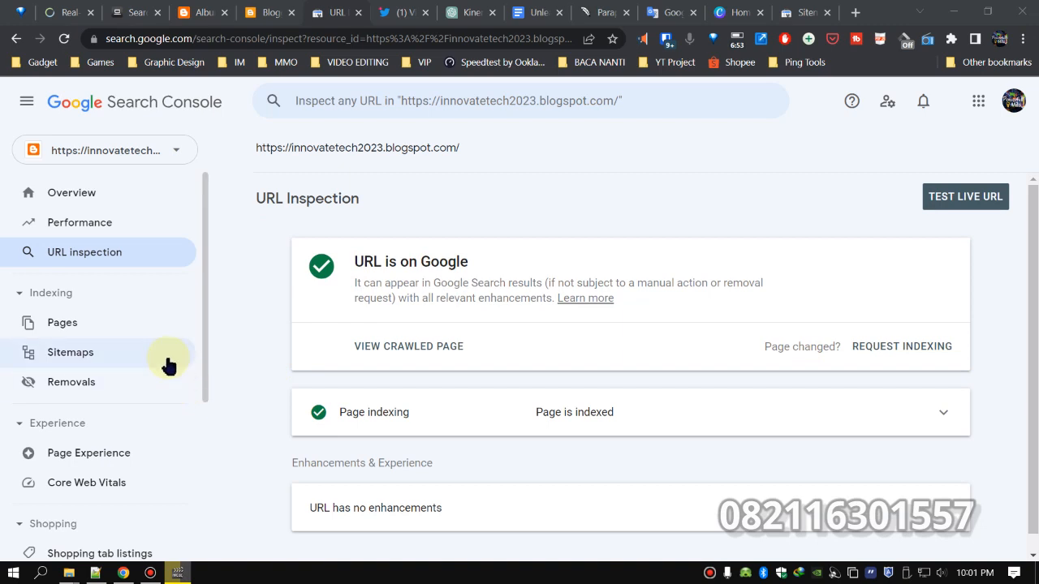
Open the property's Ownership verification settings and look through the verification methods, including the HTML file details.
{"action": "scroll", "coordinate": [168, 365], "scroll_direction": "down", "scroll_amount": 2}
{"action": "scroll", "coordinate": [162, 362], "scroll_direction": "down", "scroll_amount": 2}
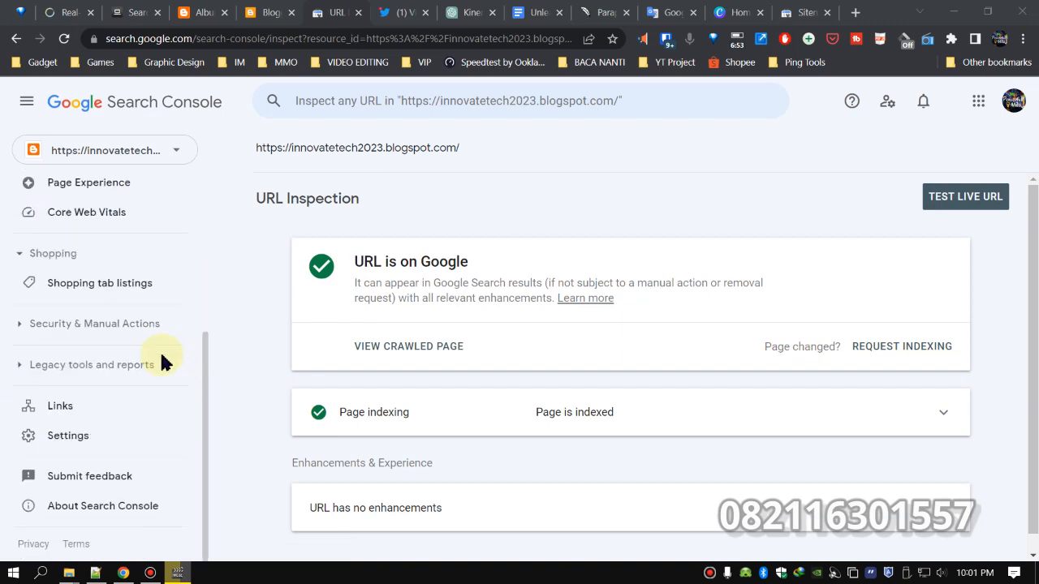
{"action": "left_click", "coordinate": [62, 435]}
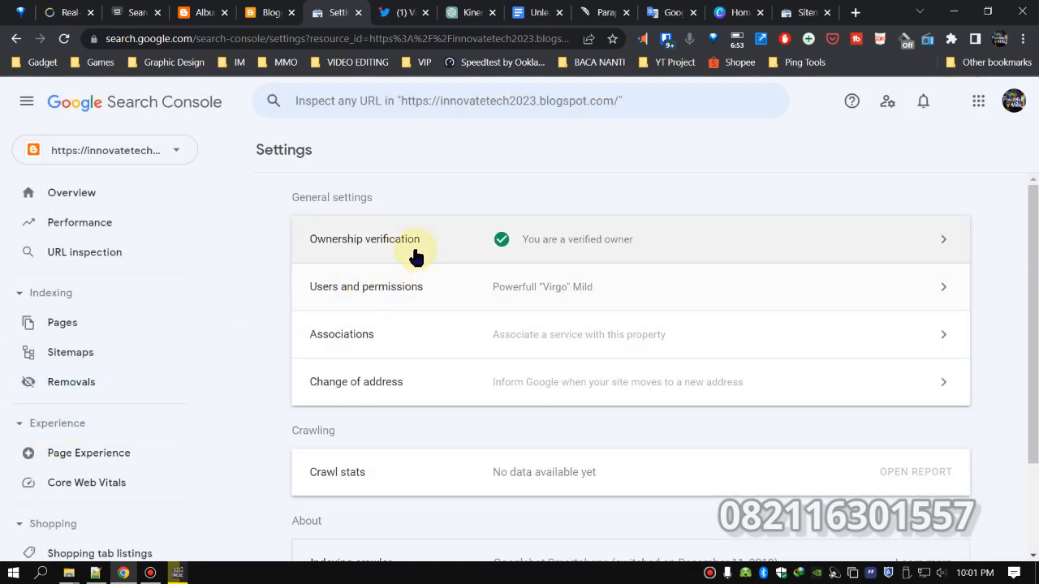
{"action": "left_click", "coordinate": [594, 242]}
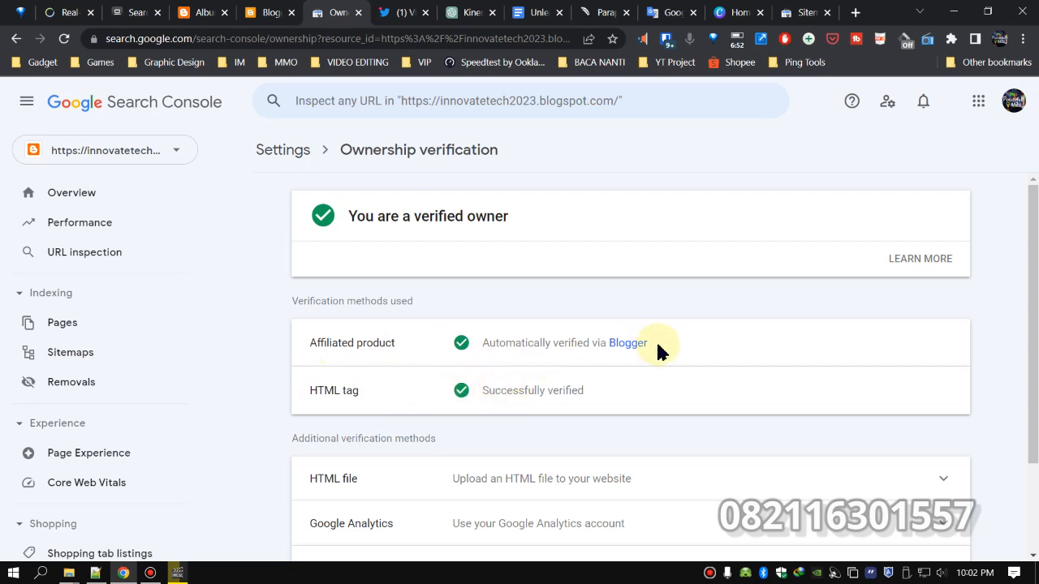
{"action": "scroll", "coordinate": [682, 349], "scroll_direction": "down", "scroll_amount": 2}
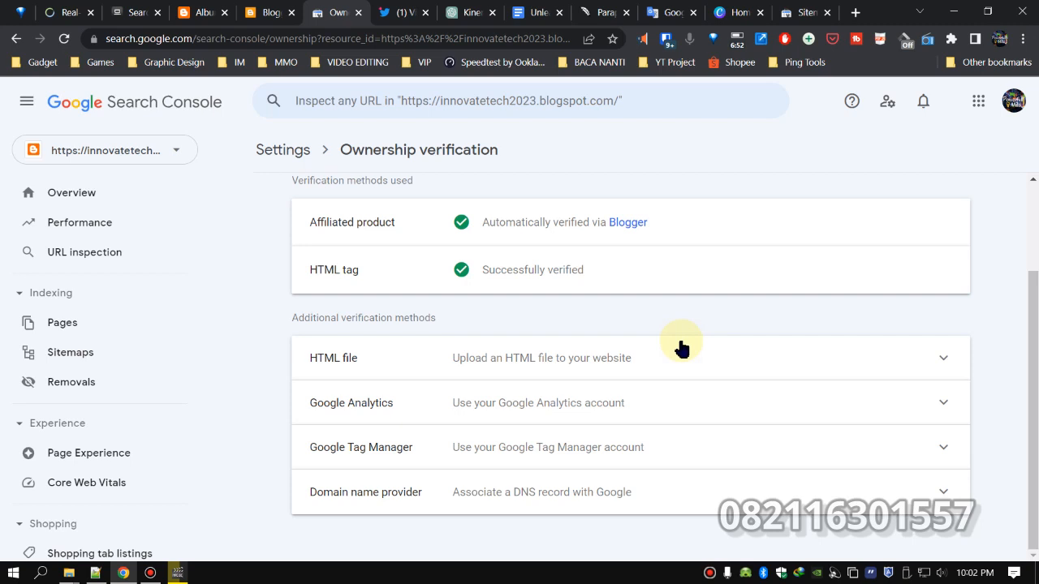
{"action": "left_click", "coordinate": [549, 366]}
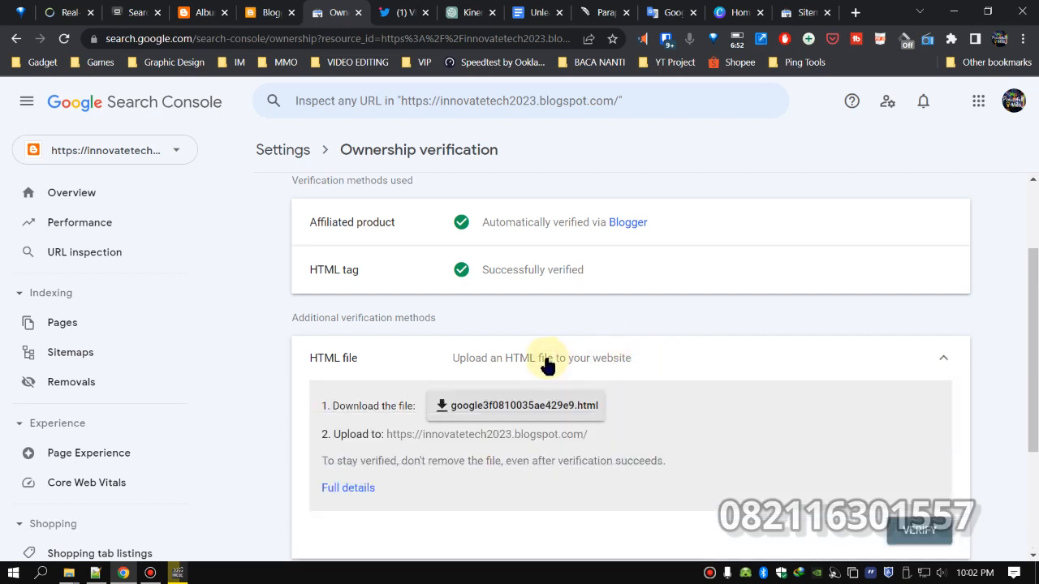
{"action": "scroll", "coordinate": [638, 324], "scroll_direction": "down", "scroll_amount": 2}
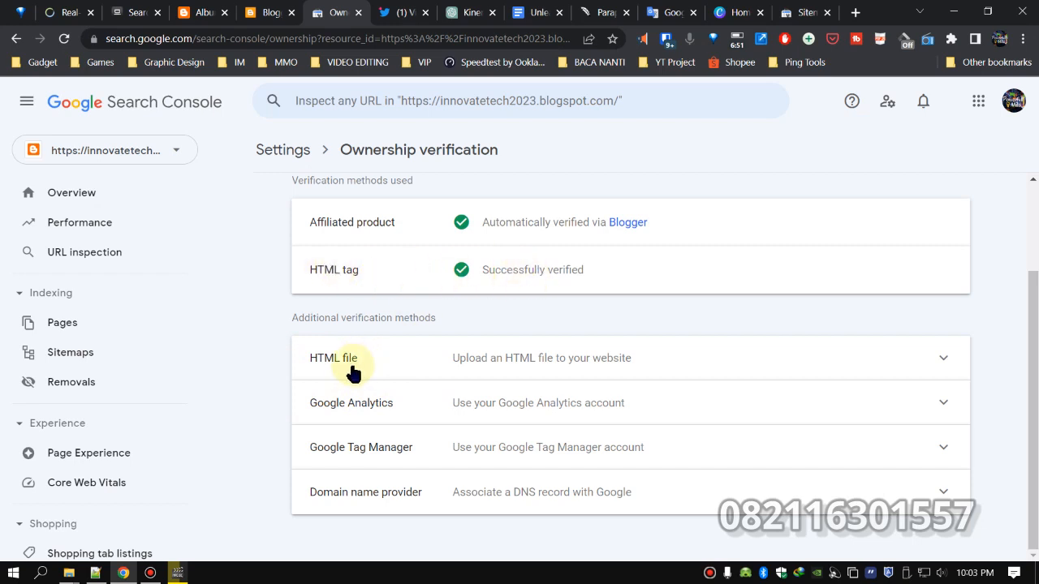
View the tutorial video on registering a blog with Google Search Console, and put its player away.
{"action": "left_click", "coordinate": [177, 573]}
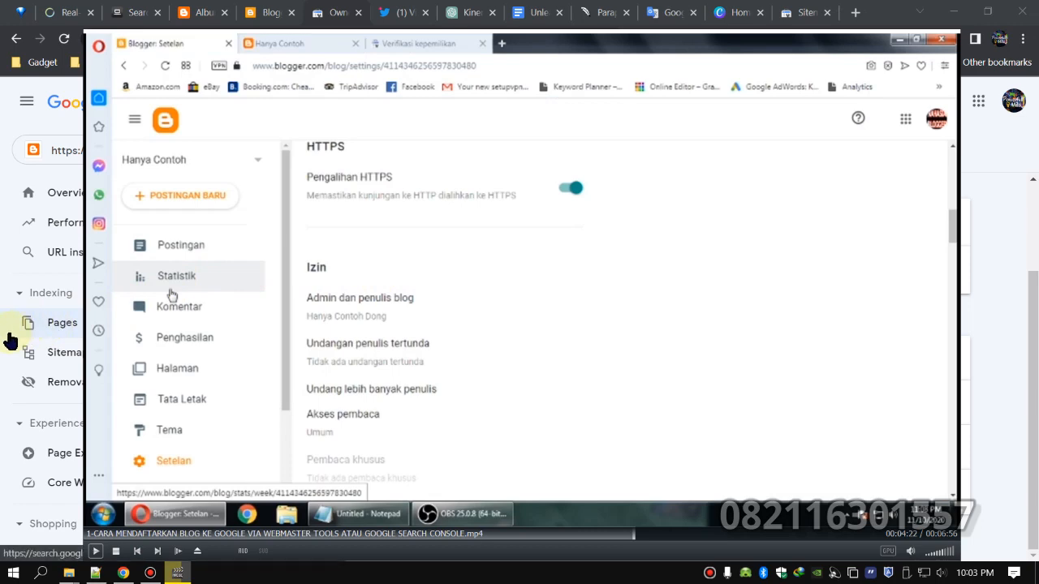
{"action": "left_click", "coordinate": [909, 42]}
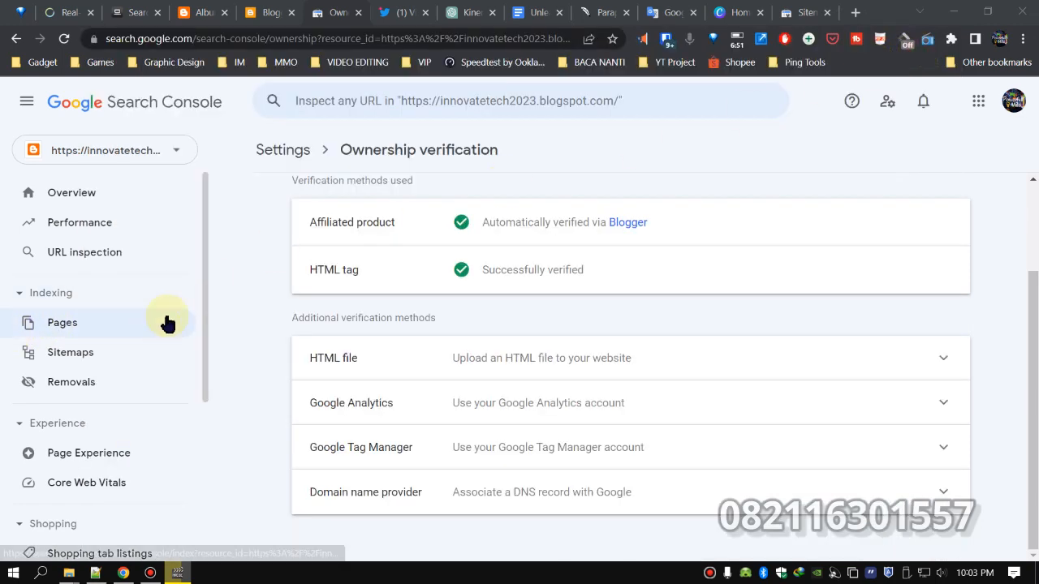
Open the blog theme's HTML code in Blogger and enlarge the page view to 125%.
{"action": "left_click", "coordinate": [265, 17]}
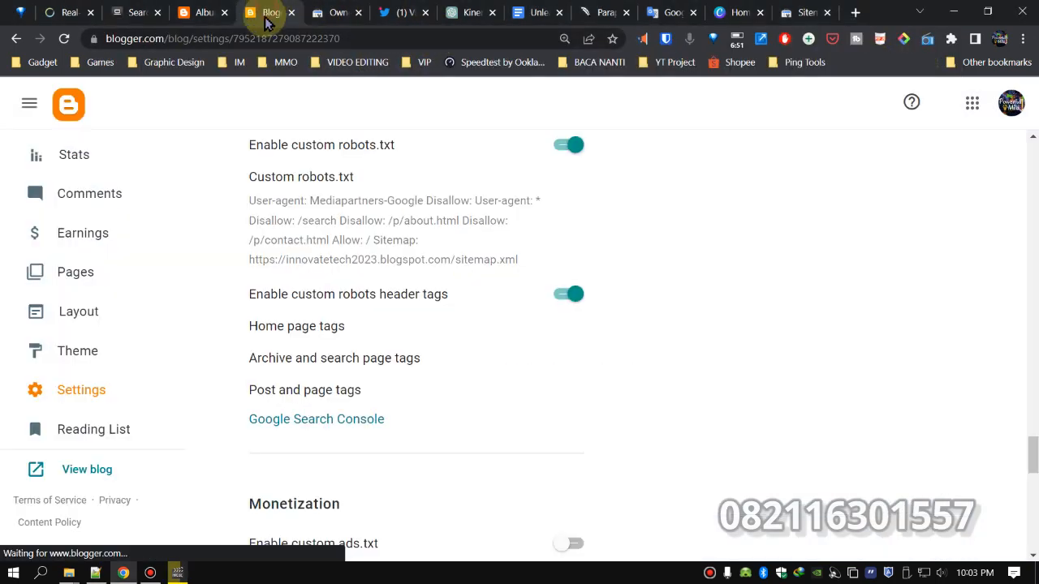
{"action": "left_click", "coordinate": [107, 356]}
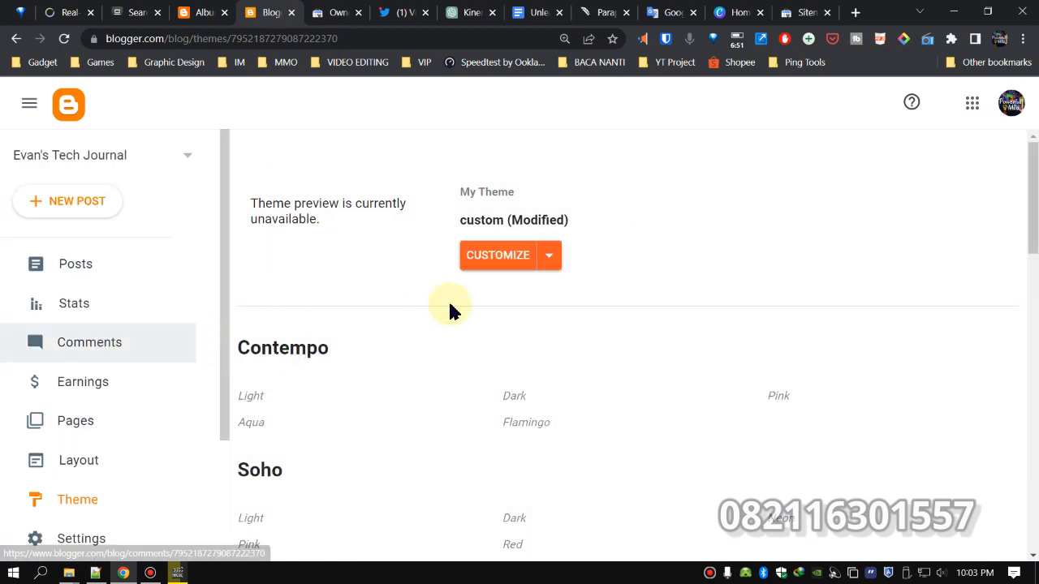
{"action": "left_click", "coordinate": [544, 260]}
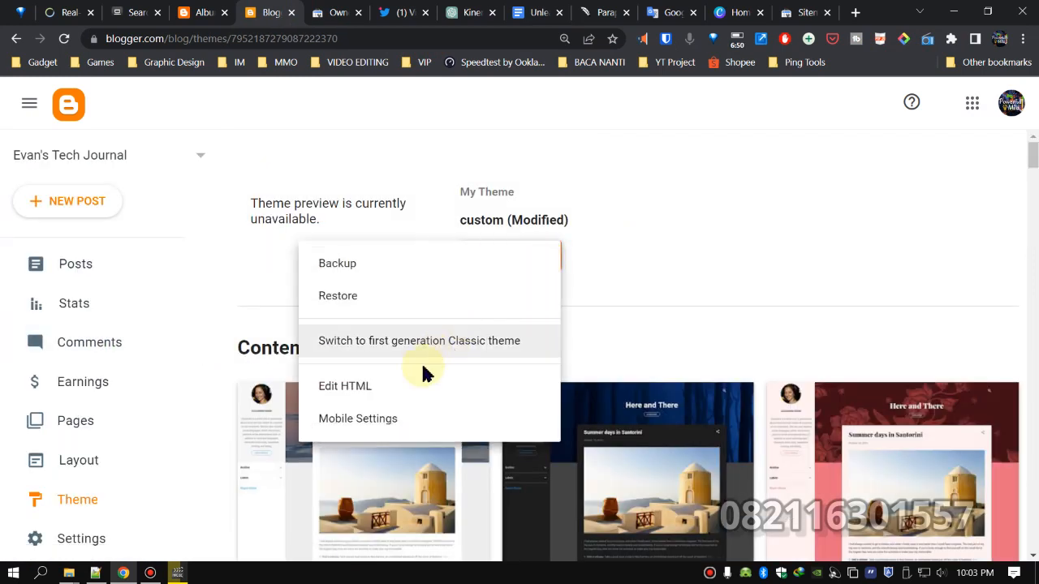
{"action": "left_click", "coordinate": [375, 390]}
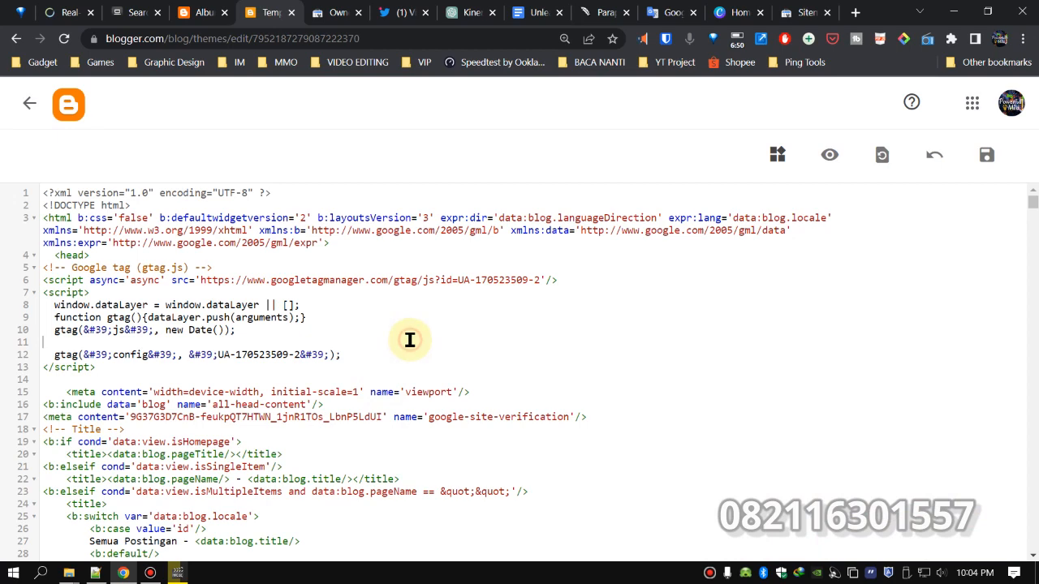
{"action": "key", "text": "ctrl+plus"}
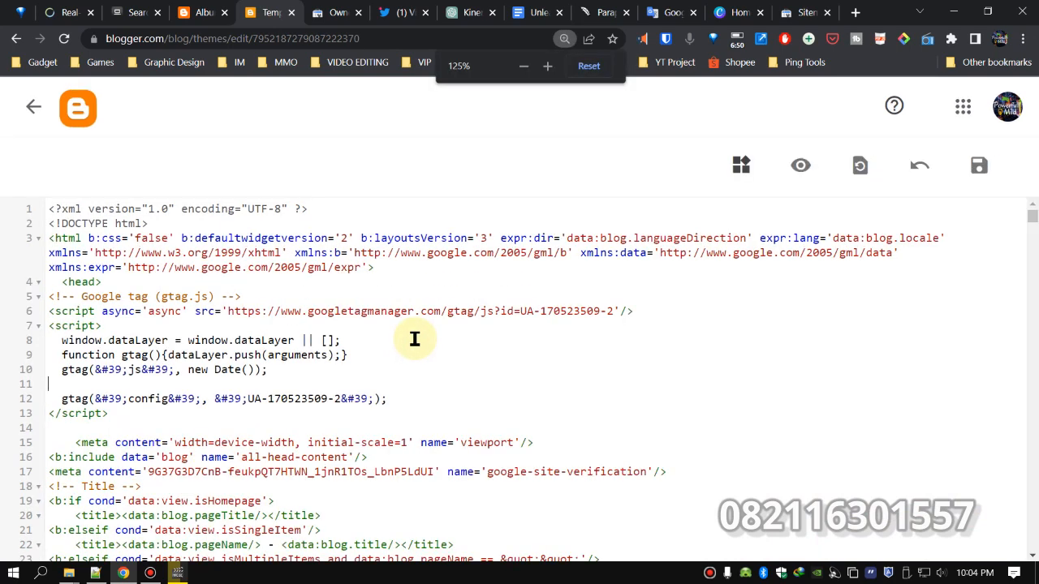
Point out the <head> tag and the google-site-verification meta tag in the theme HTML, and return to Search Console's Ownership verification page.
{"action": "left_click_drag", "start_coordinate": [102, 282], "coordinate": [50, 280]}
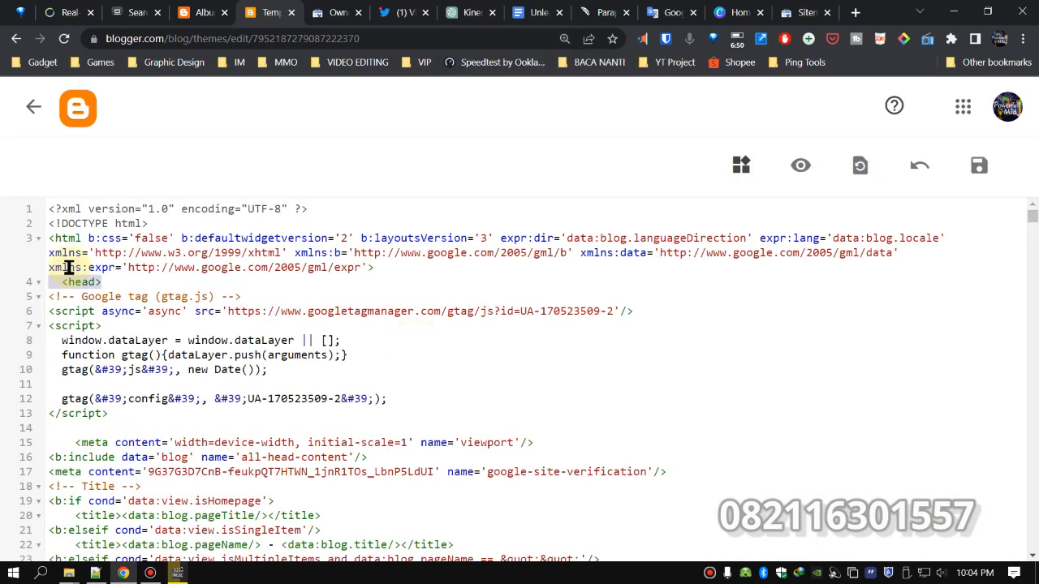
{"action": "left_click", "coordinate": [115, 281]}
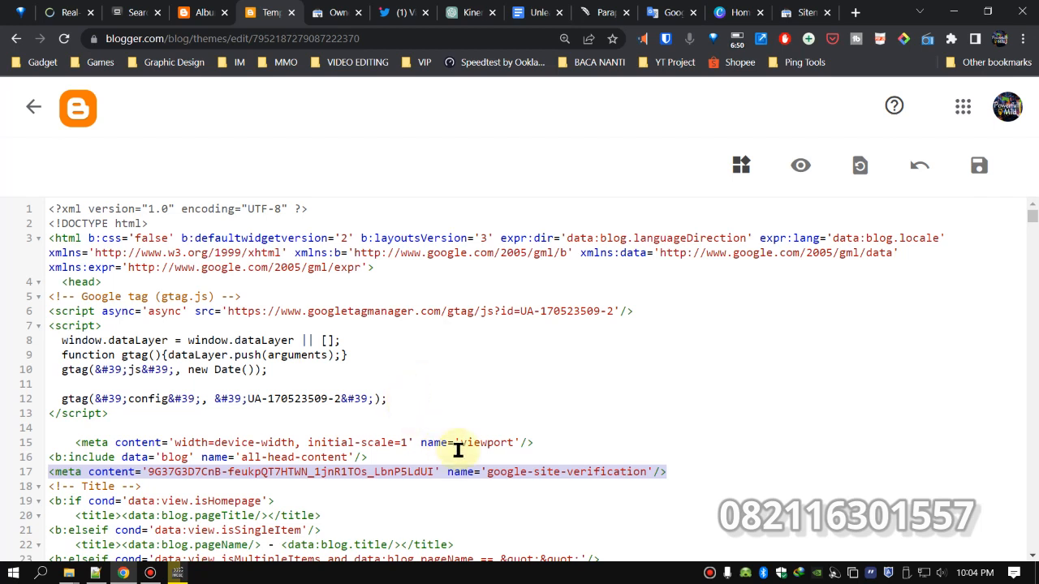
{"action": "left_click", "coordinate": [331, 13]}
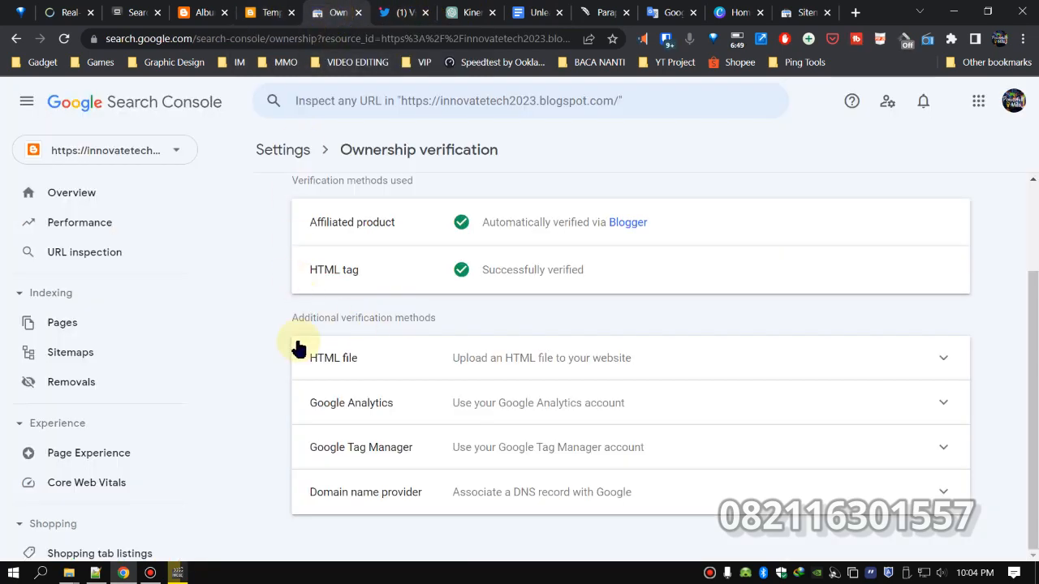
View the verification part of the Search Console tutorial video, put its player away, and look over the verification methods used.
{"action": "key", "text": "alt+Tab"}
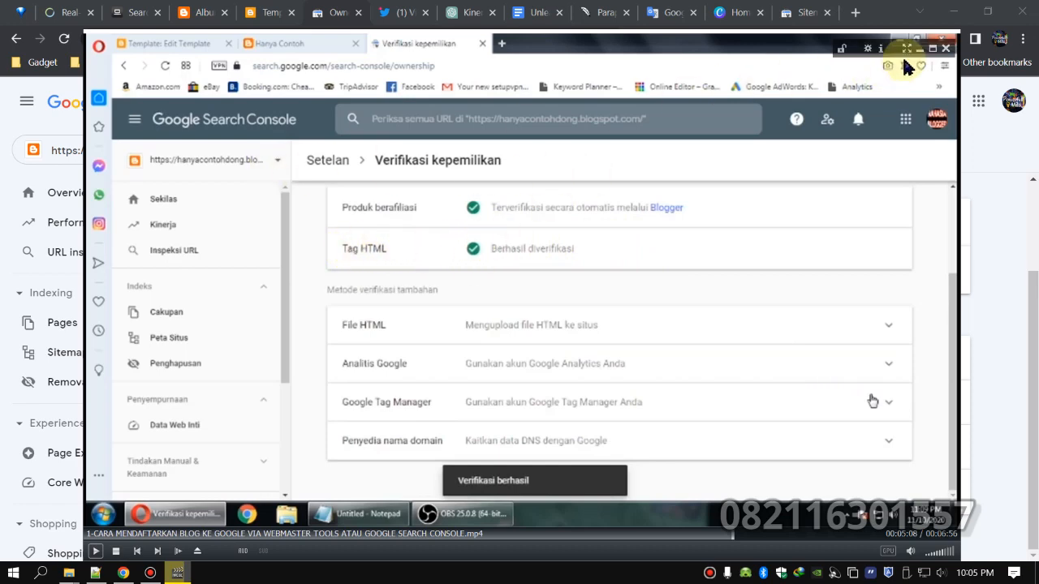
{"action": "left_click", "coordinate": [941, 39]}
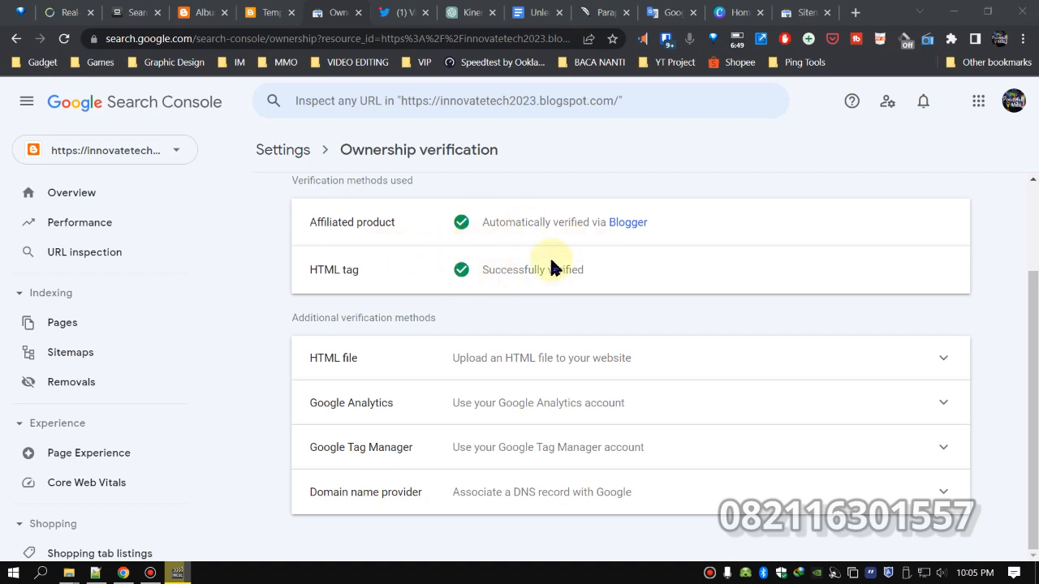
{"action": "scroll", "coordinate": [747, 235], "scroll_direction": "up", "scroll_amount": 2}
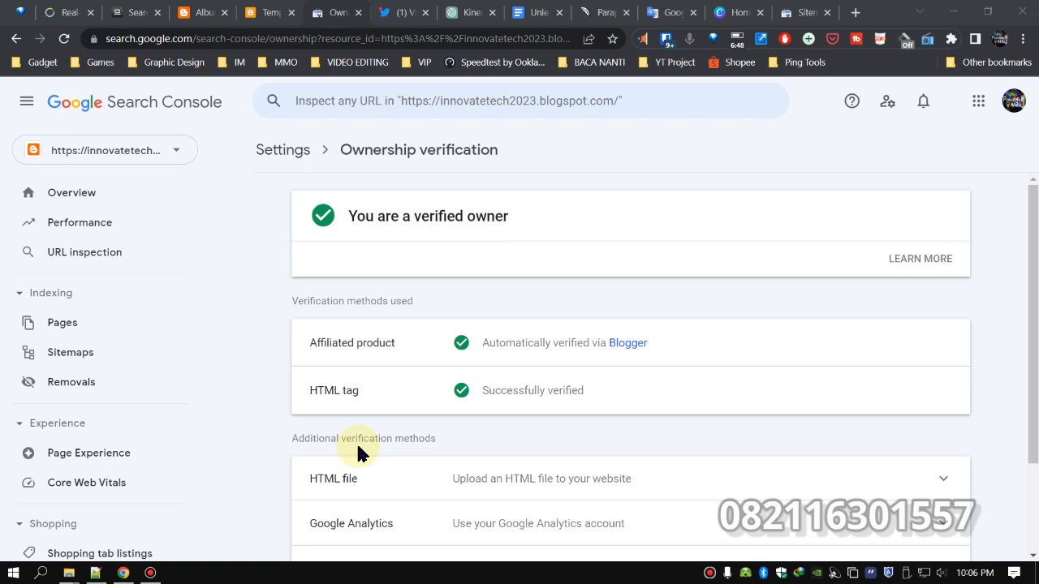
Play the second tutorial video on installing Google Analytics, and open the blog's Google Analytics link in a separate tab.
{"action": "key", "text": "alt+Tab"}
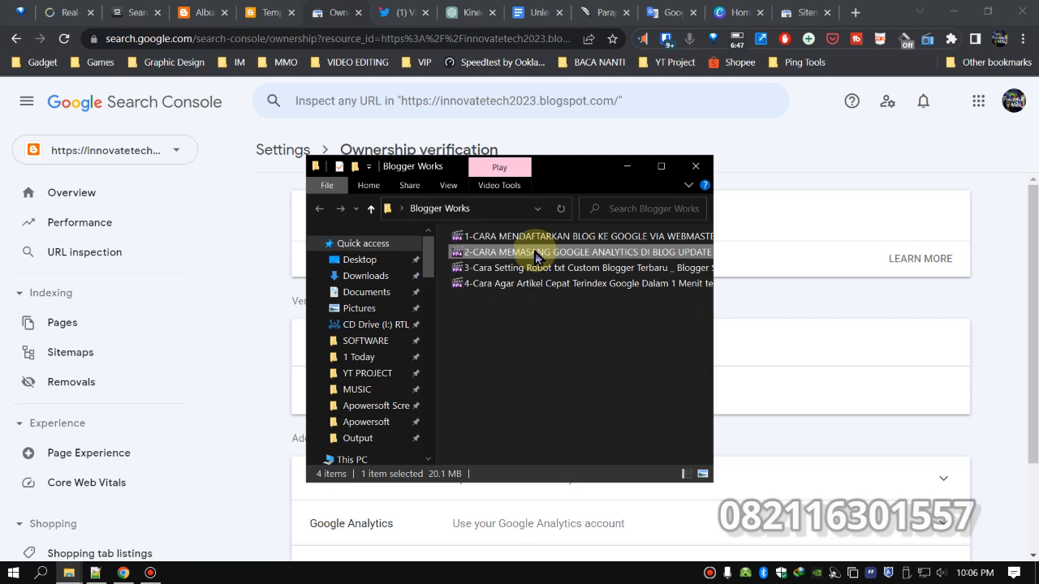
{"action": "double_click", "coordinate": [535, 253]}
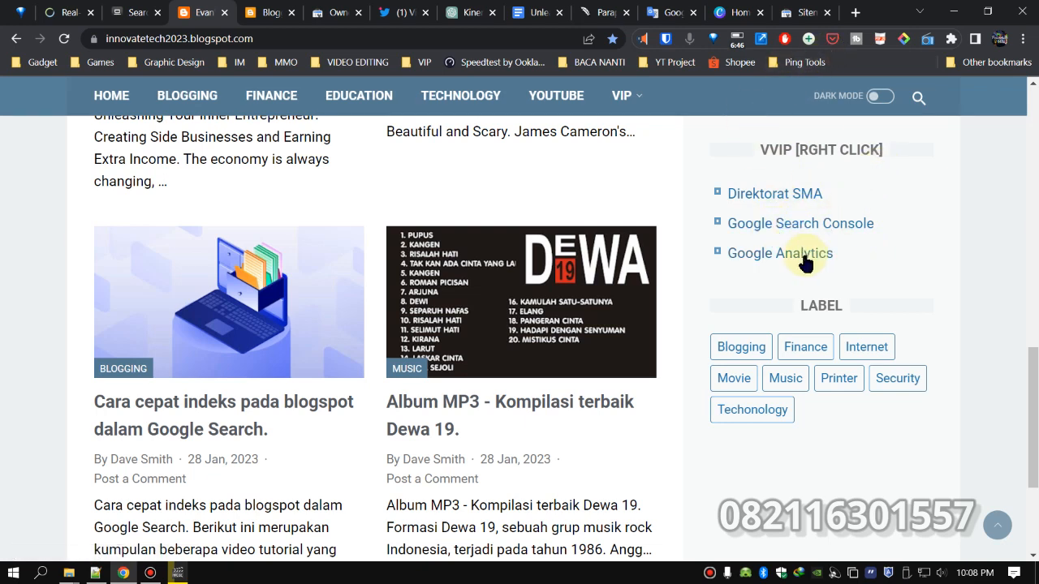
{"action": "right_click", "coordinate": [742, 261]}
{"action": "left_click", "coordinate": [766, 268]}
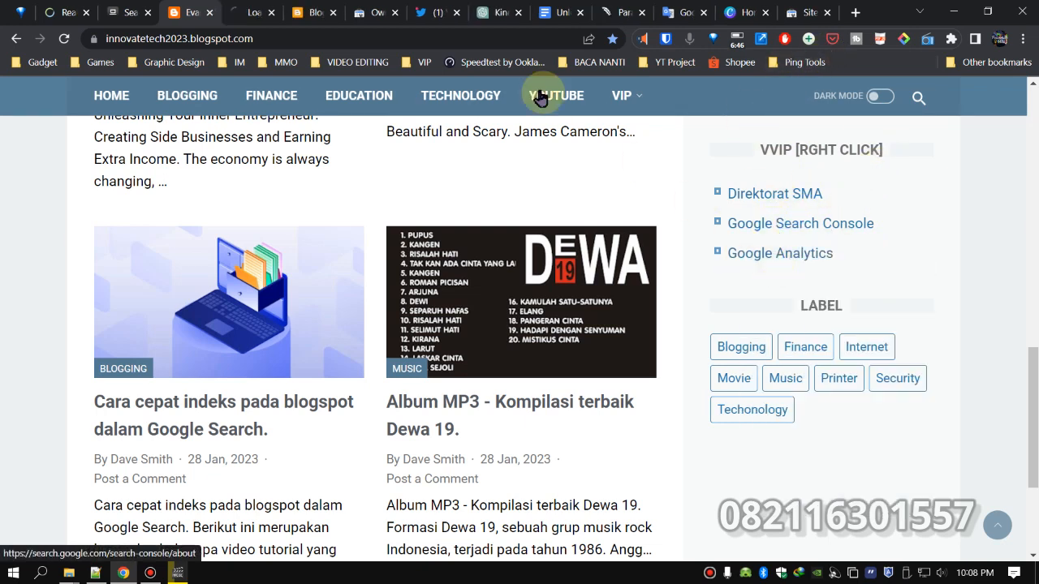
{"action": "left_click", "coordinate": [244, 12]}
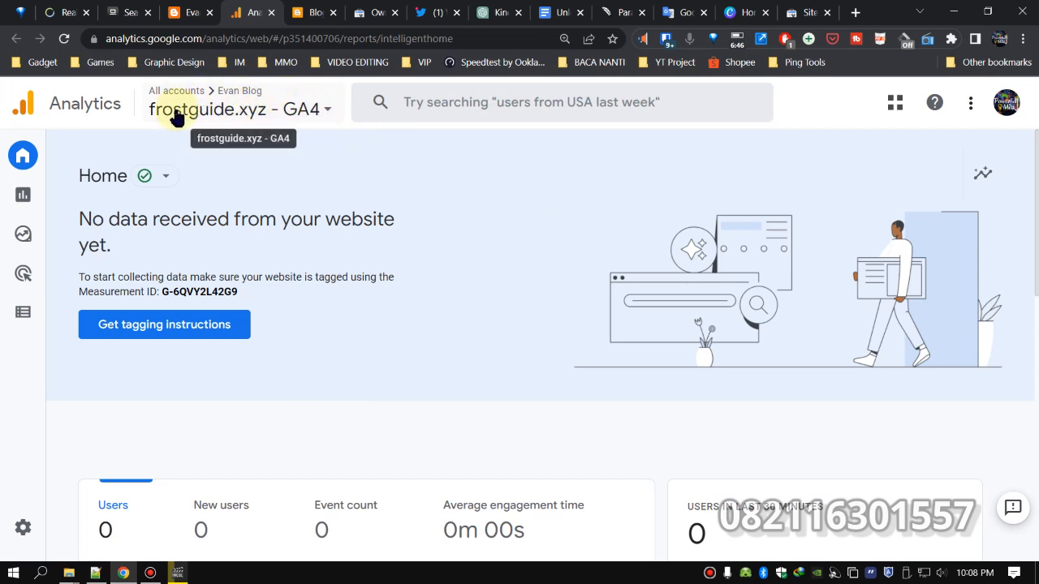
Switch Analytics to the Semua Data Situs view of the Innovatetech2023 property and dismiss the Universal Analytics notice.
{"action": "left_click", "coordinate": [325, 114]}
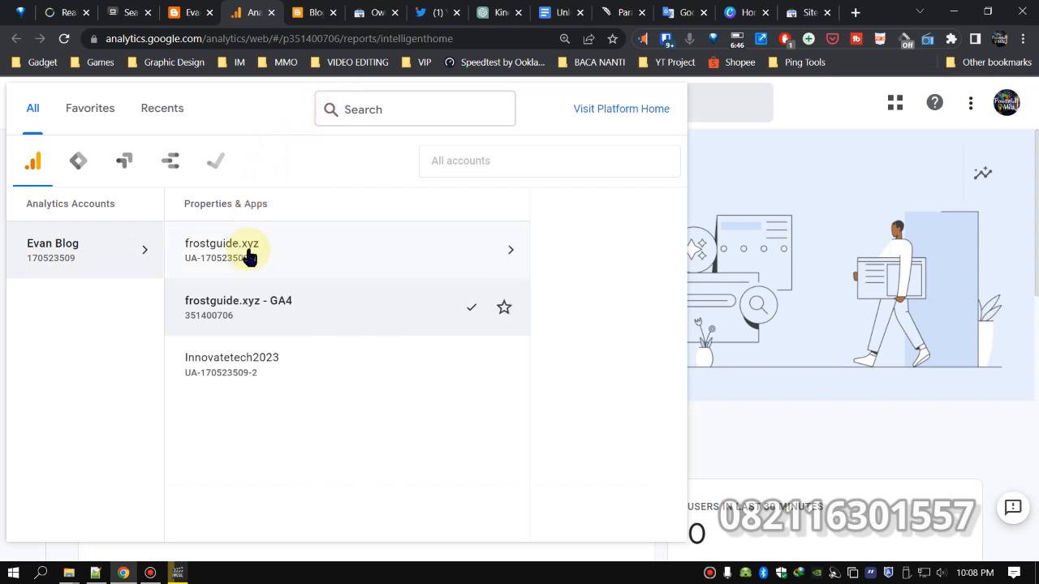
{"action": "left_click", "coordinate": [225, 365]}
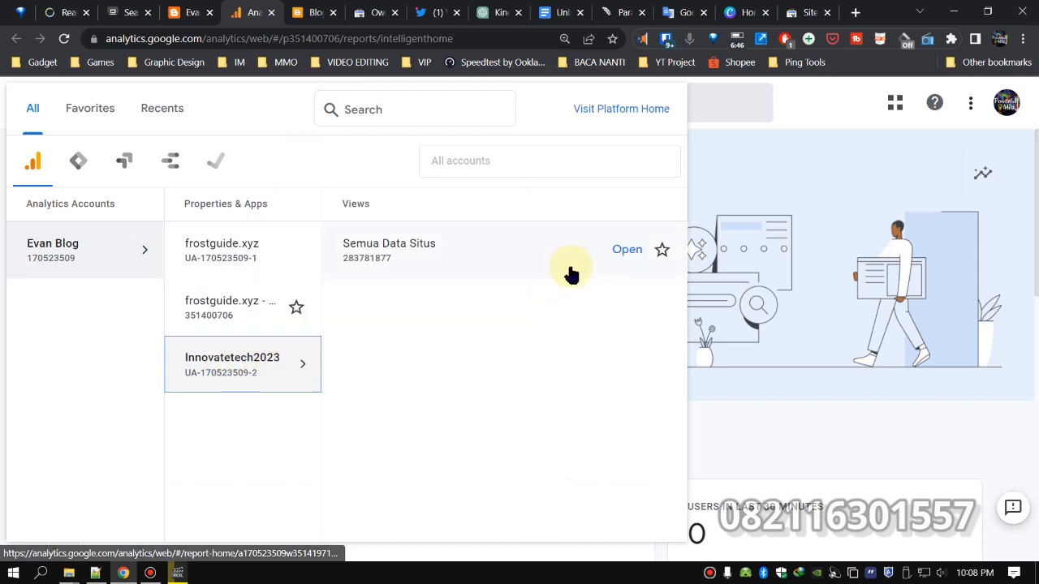
{"action": "left_click", "coordinate": [628, 253]}
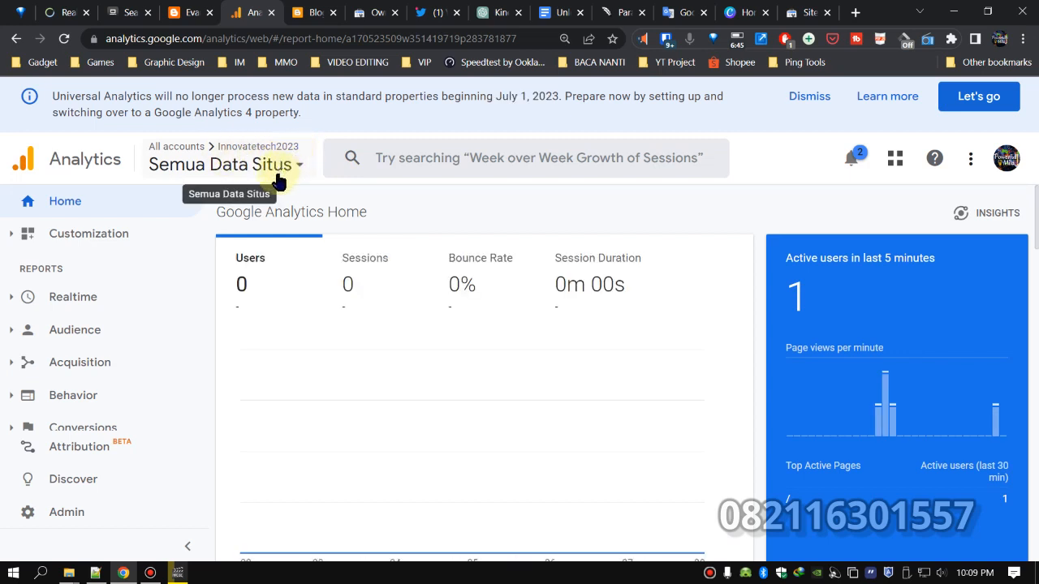
{"action": "left_click", "coordinate": [812, 98]}
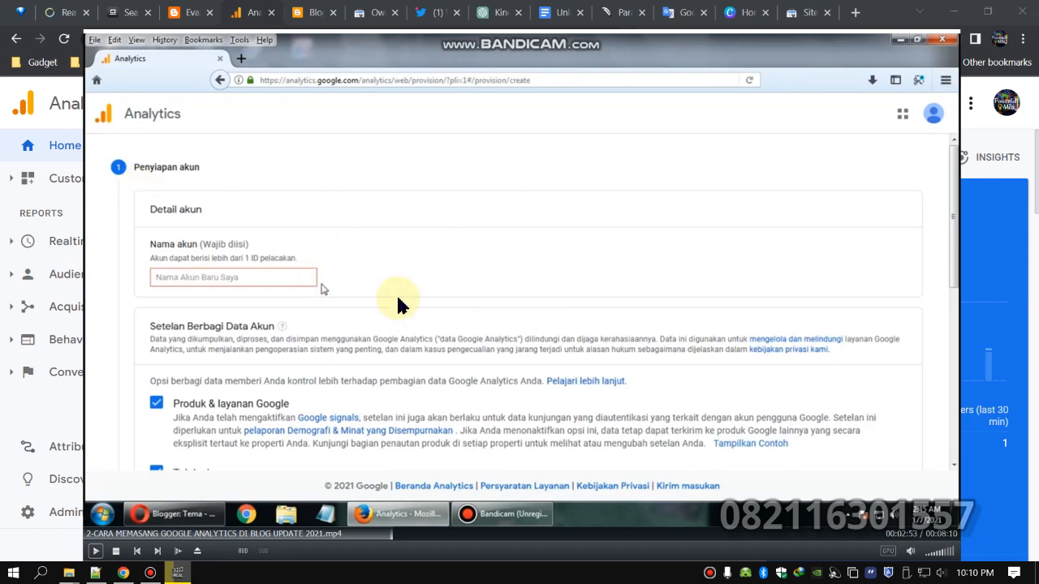
Watch the Google Analytics tutorial video through the property and business setup up to the gtag.js tracking code, and put the player away.
{"action": "key", "text": "space"}
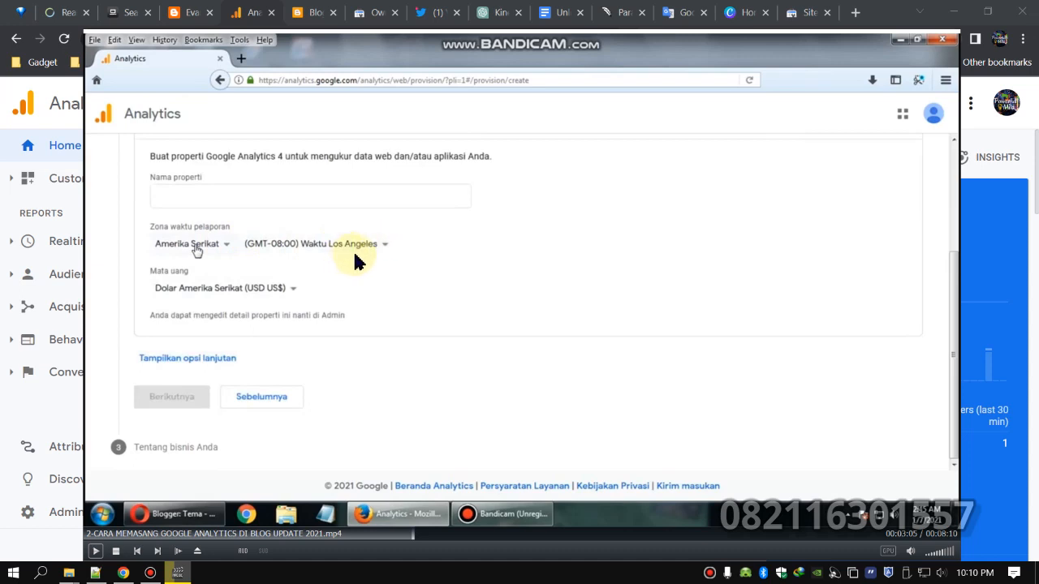
{"action": "key", "text": "space"}
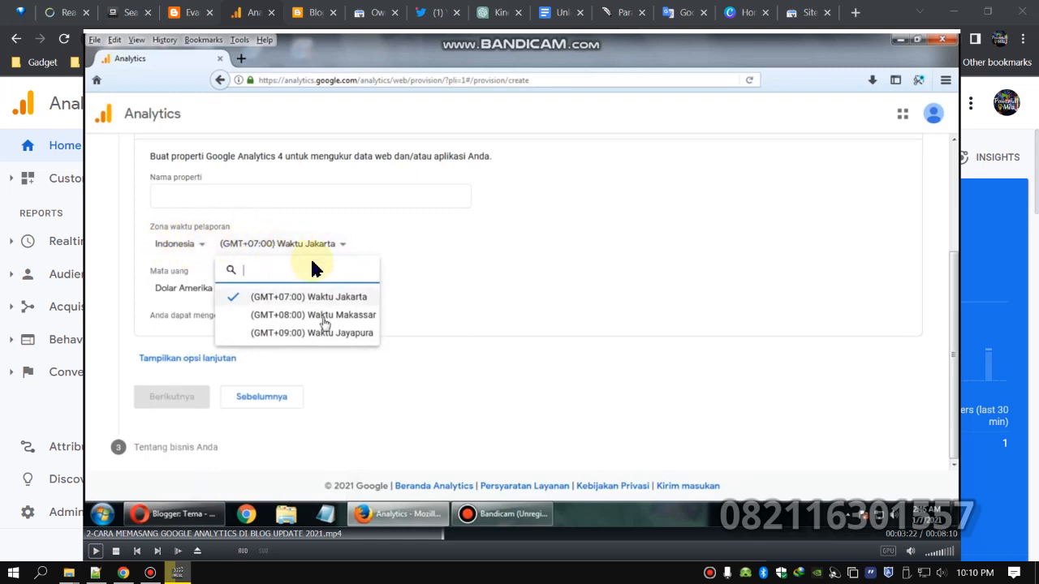
{"action": "left_click", "coordinate": [387, 307]}
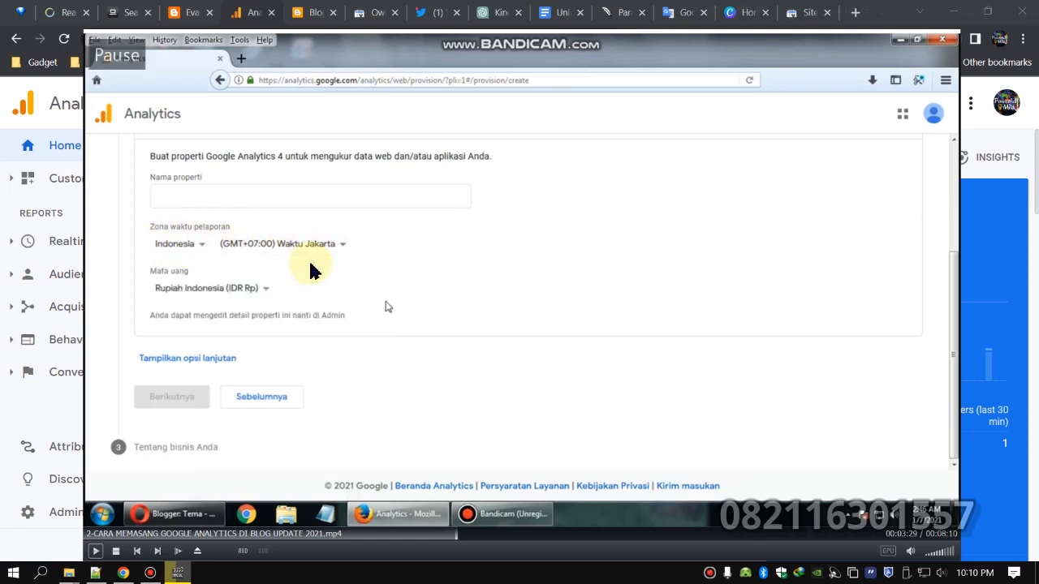
{"action": "left_click", "coordinate": [387, 307]}
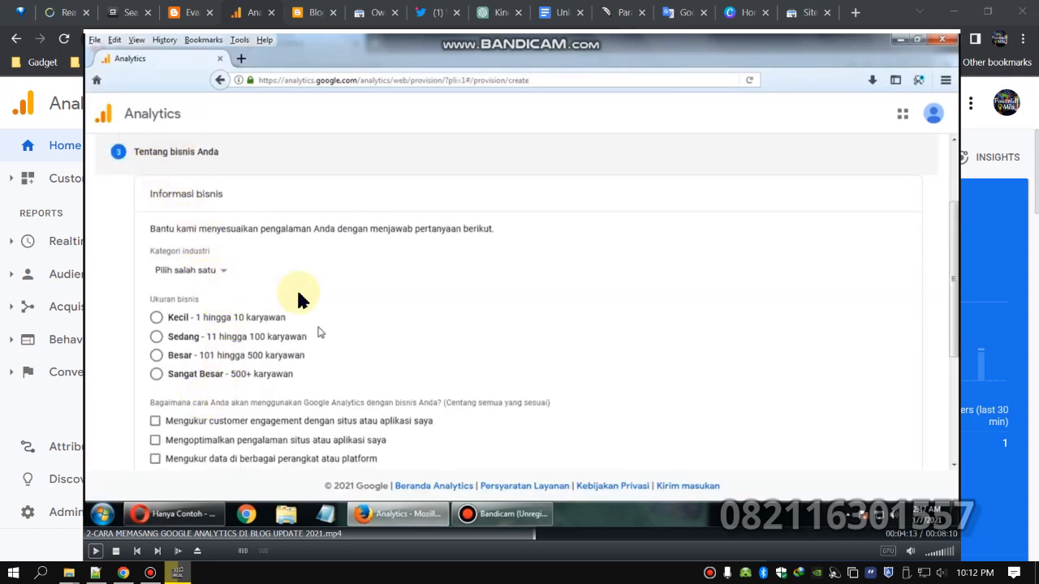
{"action": "left_click", "coordinate": [298, 293]}
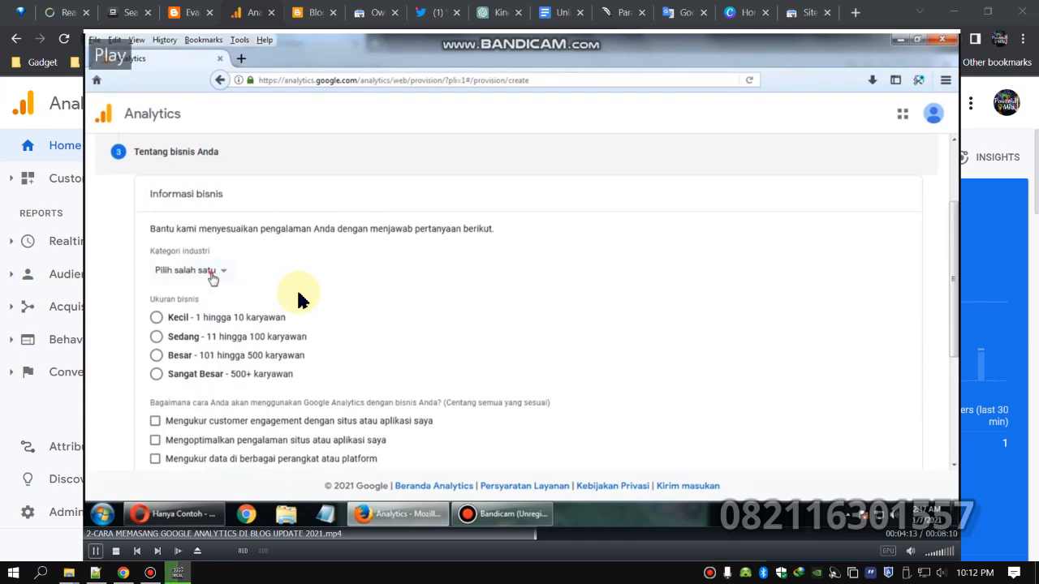
{"action": "left_click", "coordinate": [299, 294]}
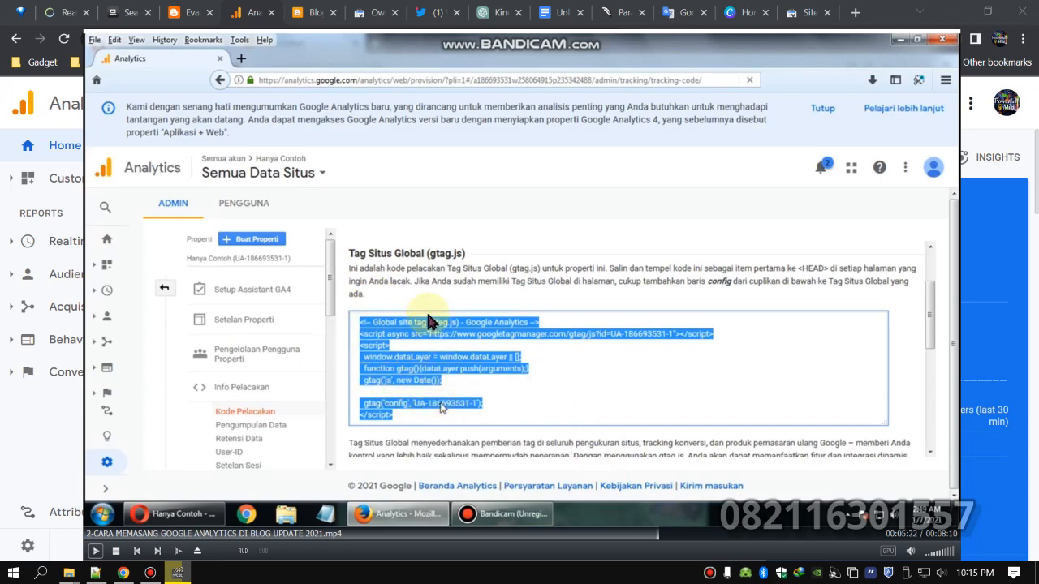
{"action": "left_click", "coordinate": [228, 10]}
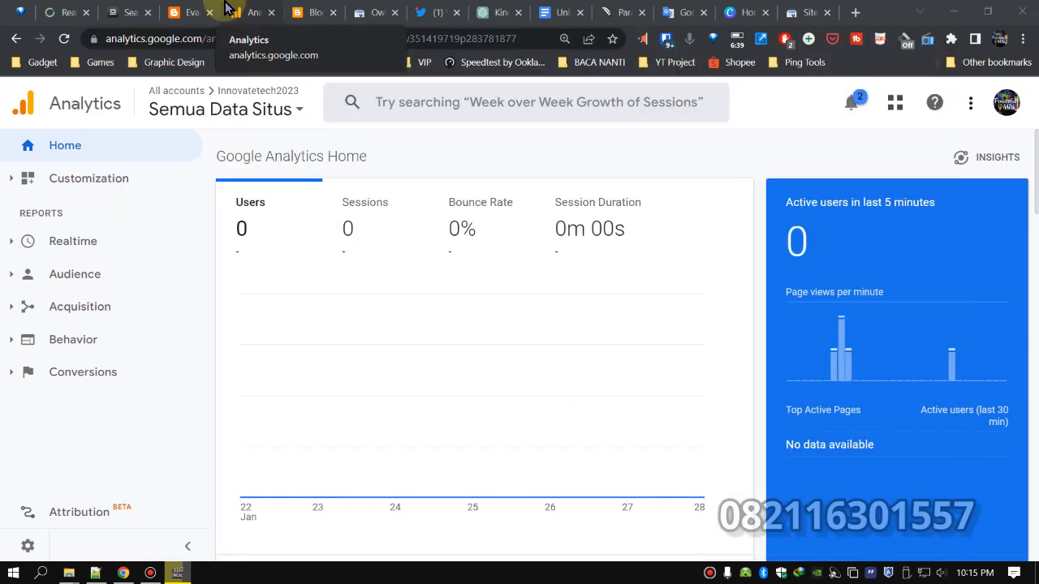
Open the HTML code of the blog's custom theme in Blogger and enlarge the page view to 125%.
{"action": "left_click", "coordinate": [309, 19]}
{"action": "scroll", "coordinate": [166, 381], "scroll_direction": "down", "scroll_amount": 2}
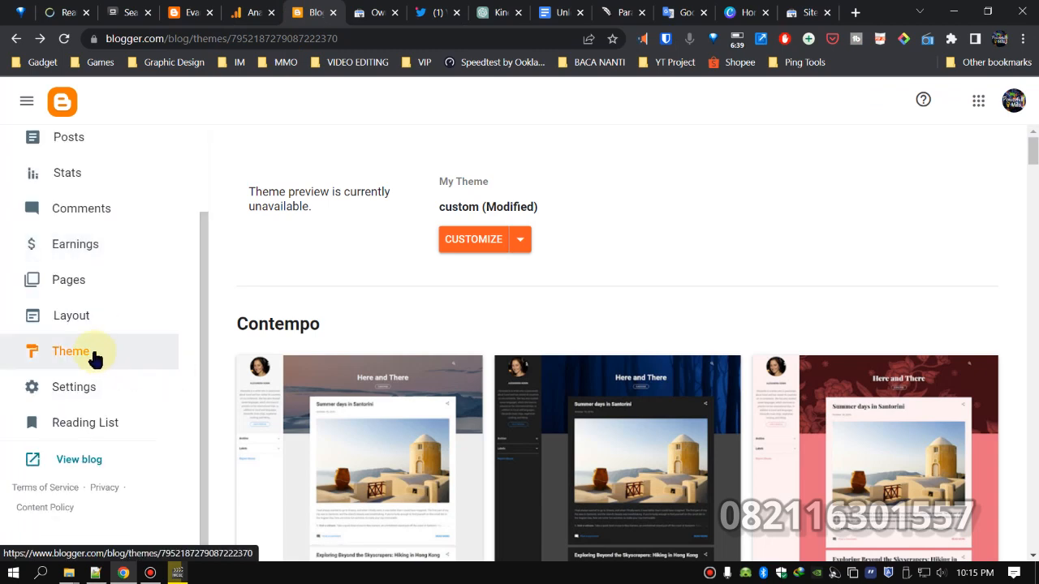
{"action": "scroll", "coordinate": [51, 352], "scroll_direction": "up", "scroll_amount": 2}
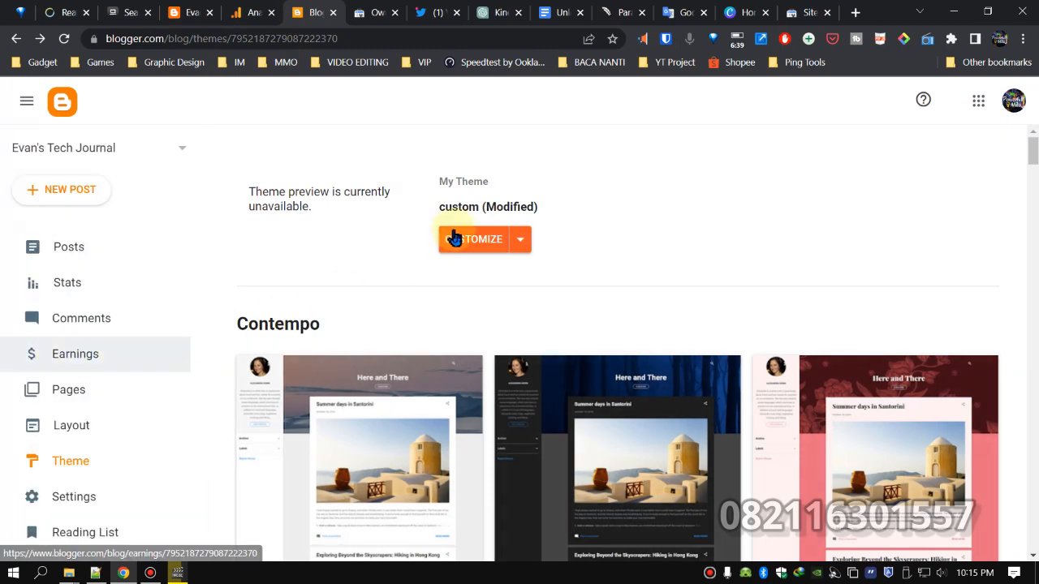
{"action": "left_click", "coordinate": [522, 237]}
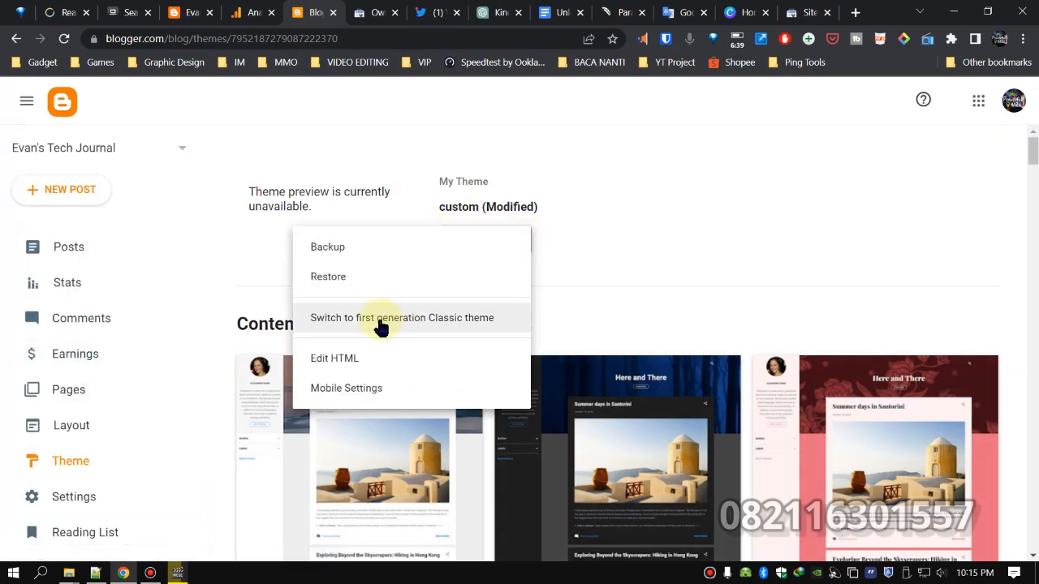
{"action": "left_click", "coordinate": [338, 357]}
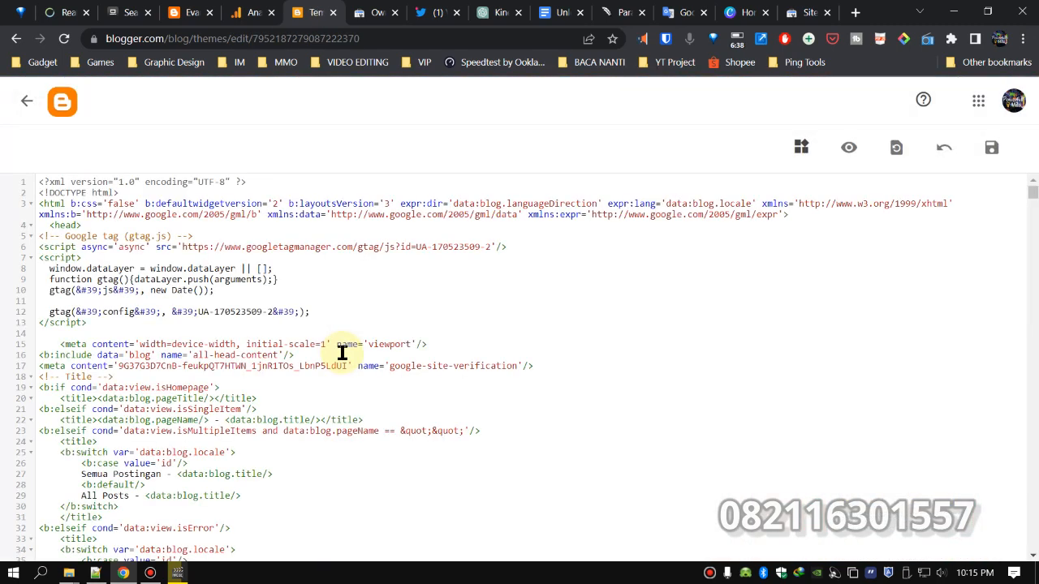
{"action": "key", "text": "ctrl+plus"}
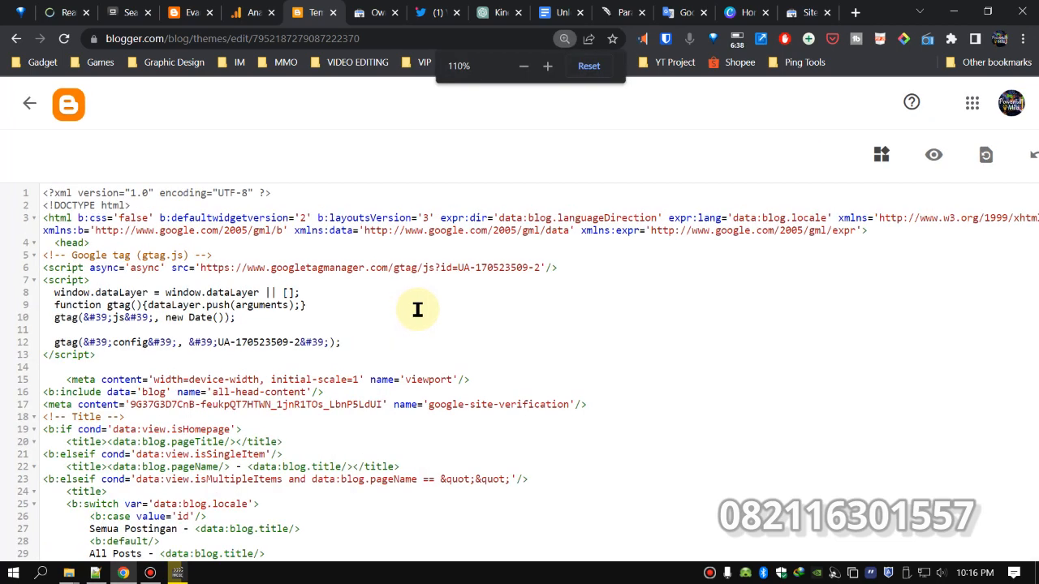
{"action": "key", "text": "ctrl+plus"}
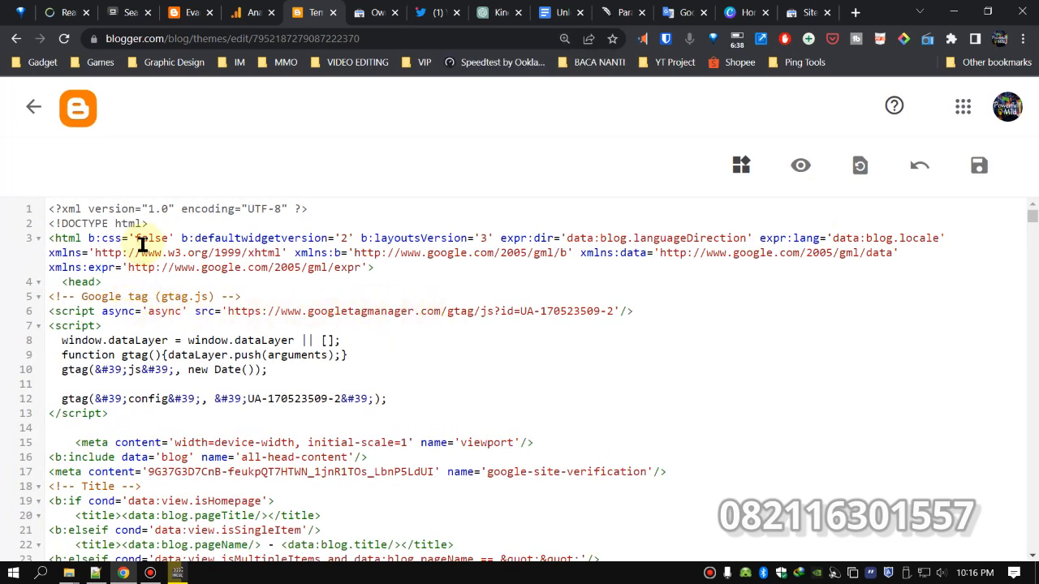
Insert a blank line below the <head> tag, highlight the Google tag script beneath it, and remove the blank line.
{"action": "key", "text": "Return"}
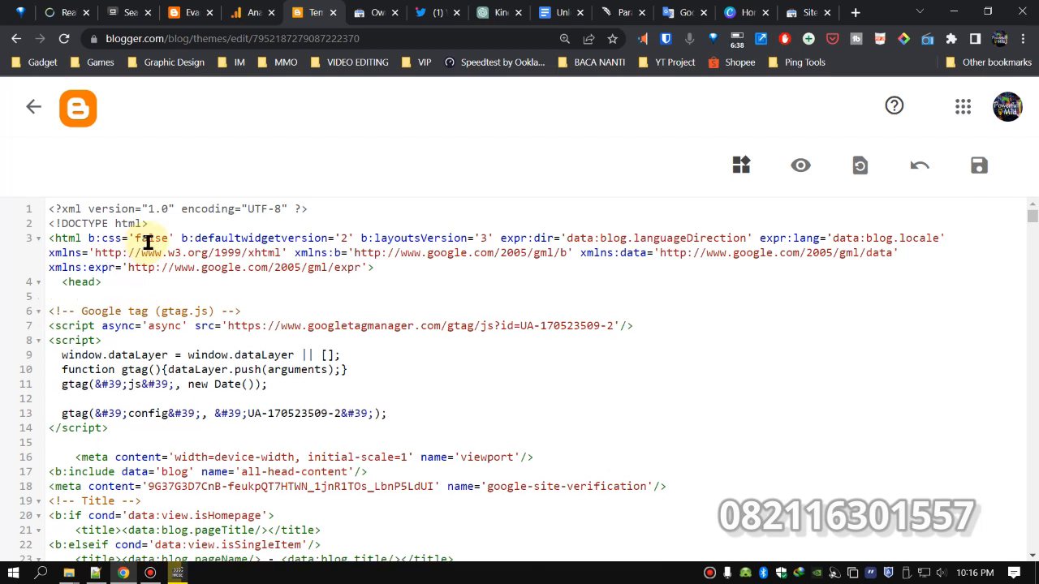
{"action": "left_click_drag", "start_coordinate": [106, 282], "coordinate": [32, 282]}
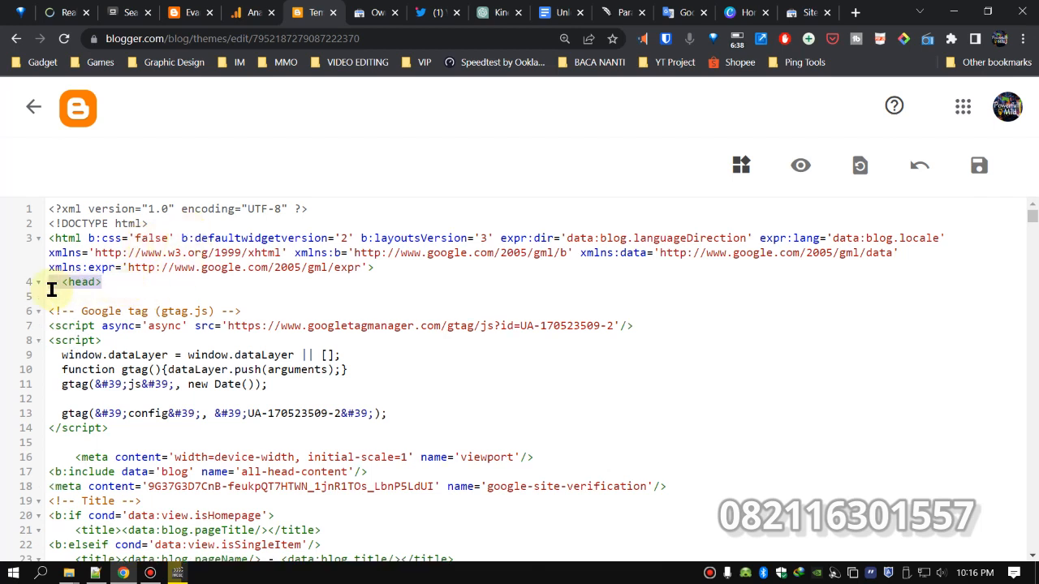
{"action": "left_click_drag", "start_coordinate": [108, 428], "coordinate": [34, 313]}
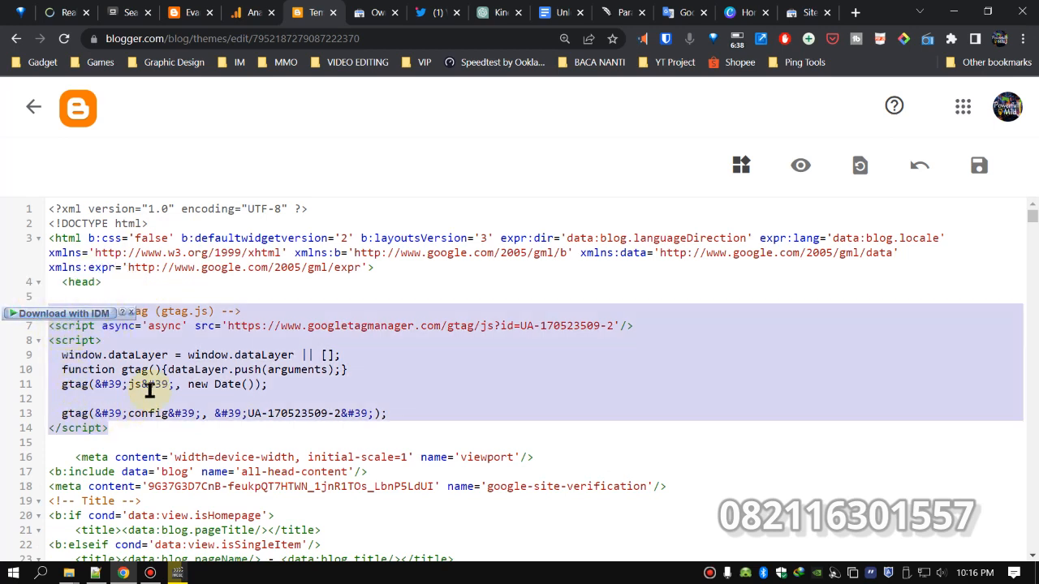
{"action": "left_click_drag", "start_coordinate": [89, 314], "coordinate": [280, 128]}
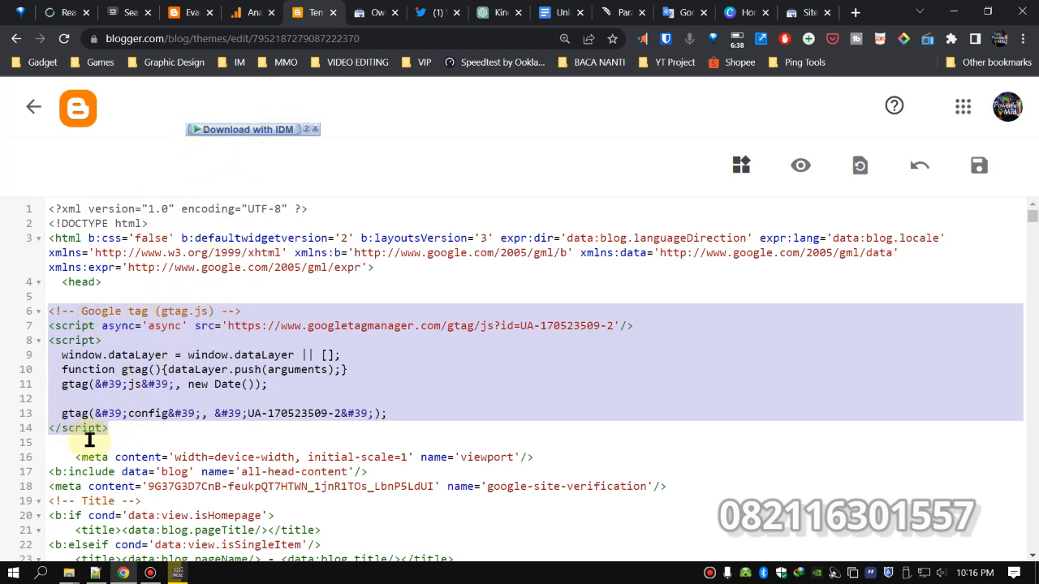
{"action": "left_click", "coordinate": [112, 296]}
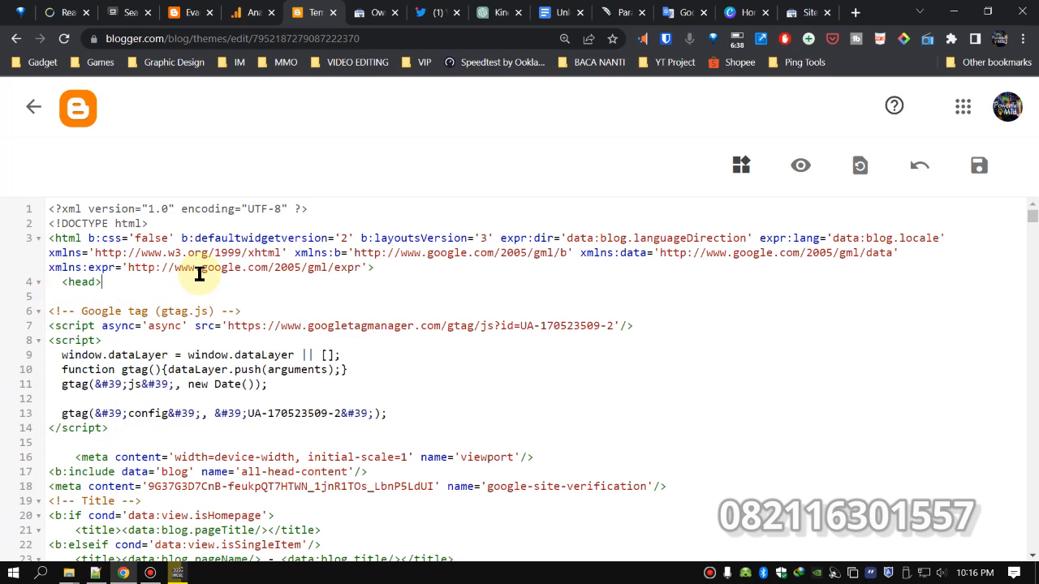
{"action": "key", "text": "BackSpace"}
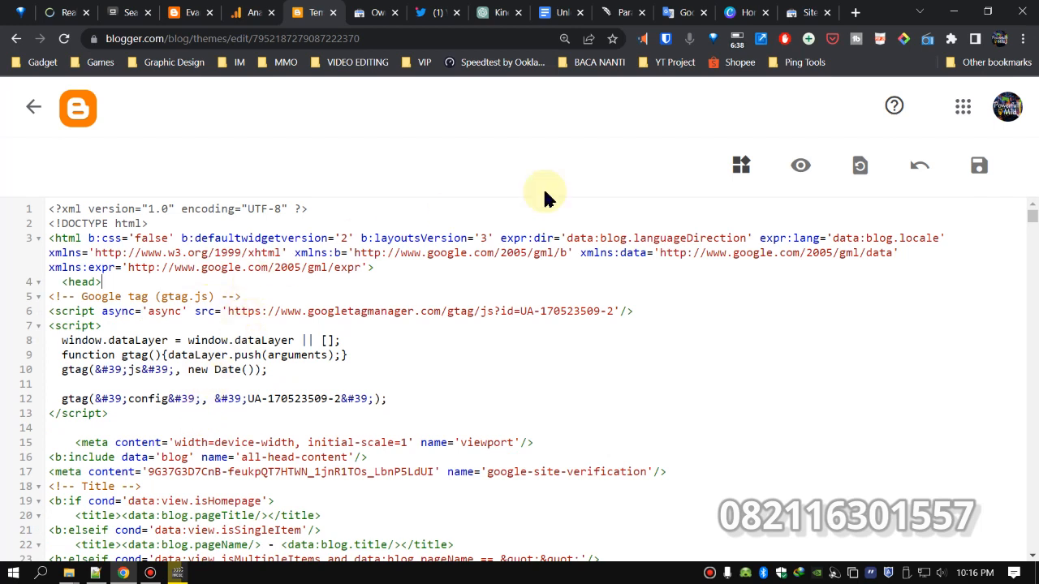
Save the theme's HTML code and leave the theme editor.
{"action": "left_click", "coordinate": [980, 168]}
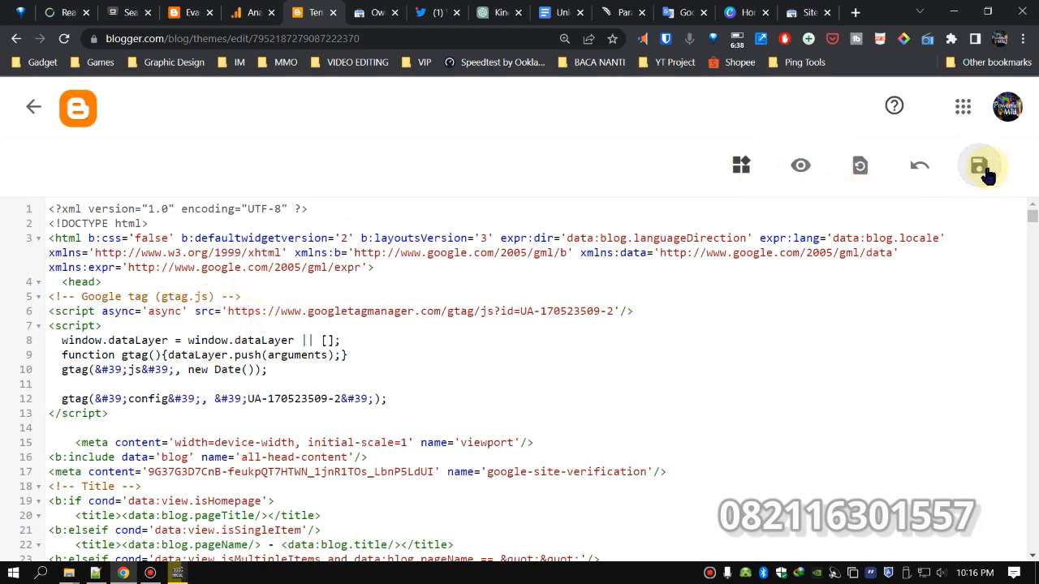
{"action": "left_click", "coordinate": [33, 107]}
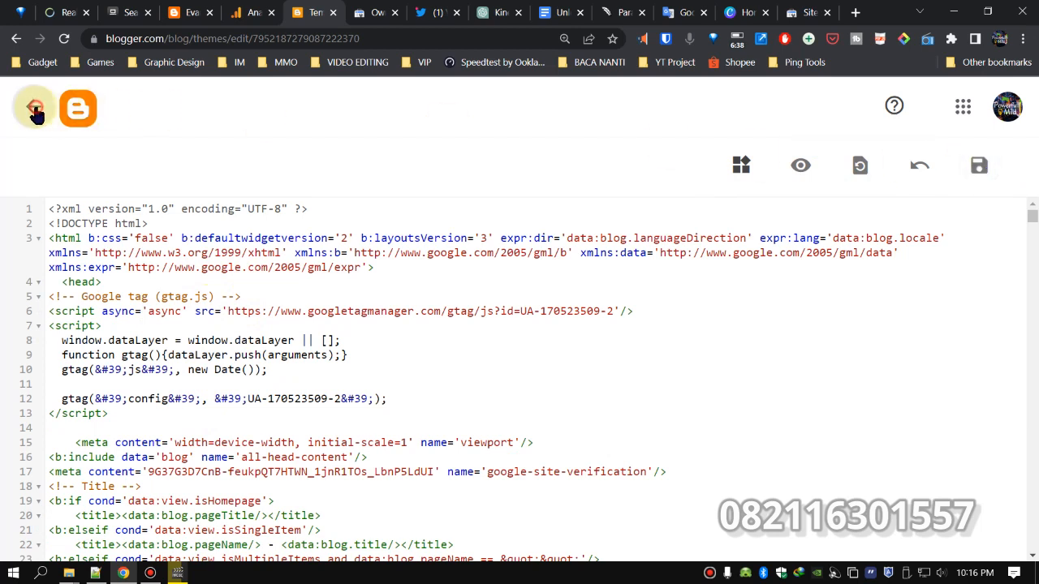
Confirm leaving the theme editor without the unsaved changes and return the page view to 100%.
{"action": "left_click", "coordinate": [593, 122]}
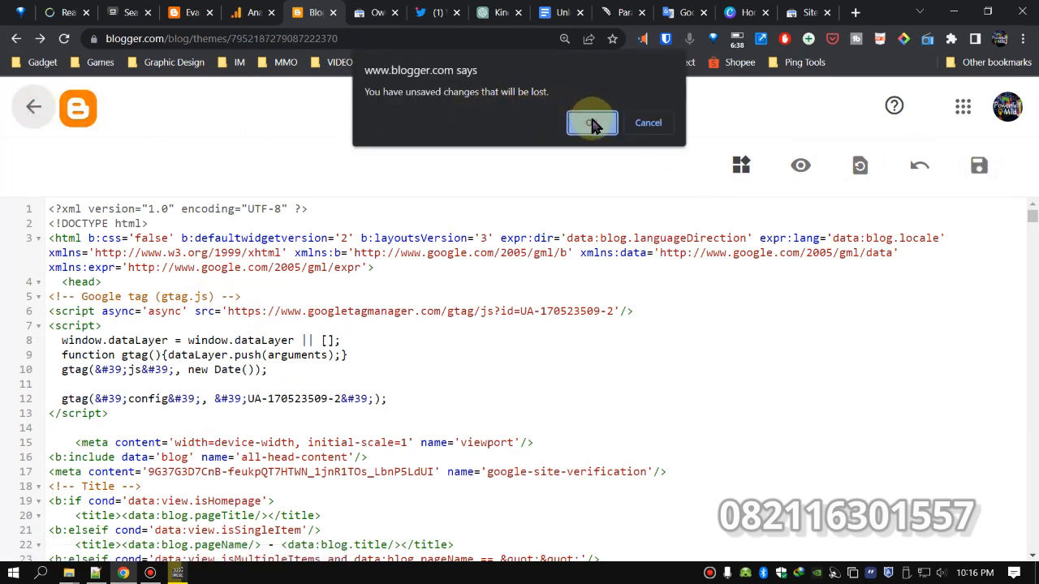
{"action": "left_click", "coordinate": [591, 126]}
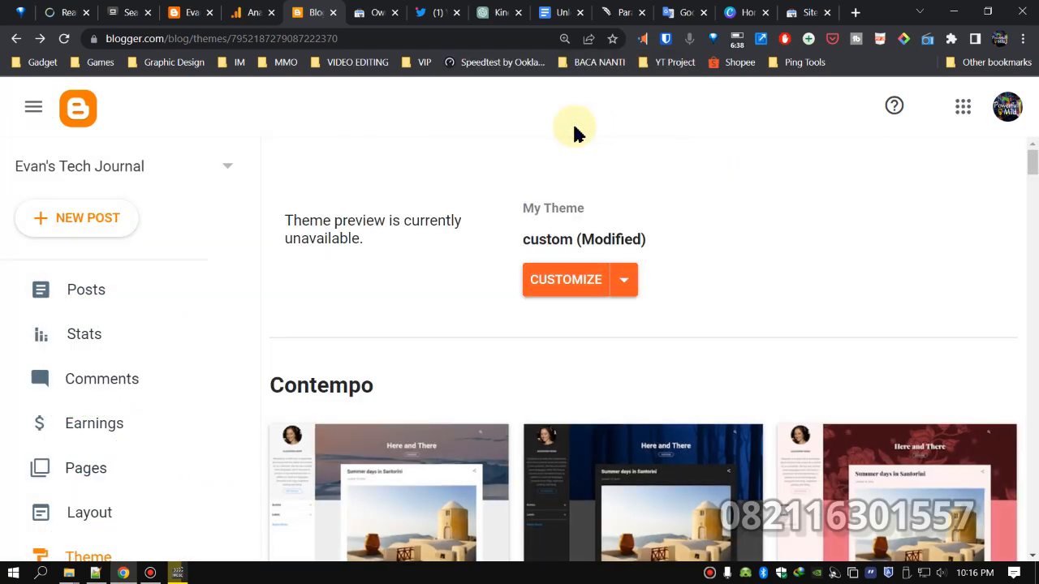
{"action": "key", "text": "ctrl+minus"}
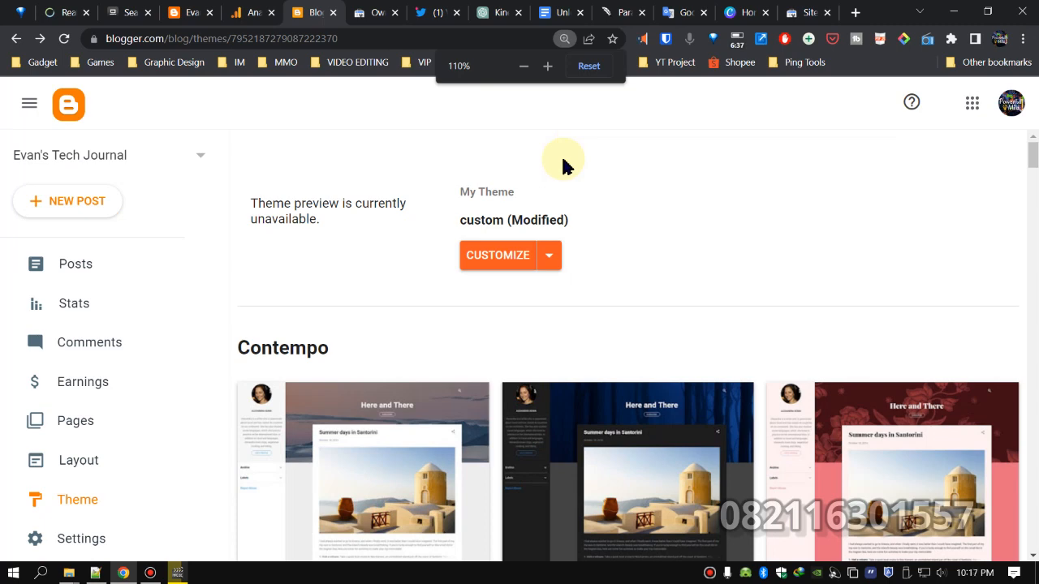
{"action": "key", "text": "ctrl+minus"}
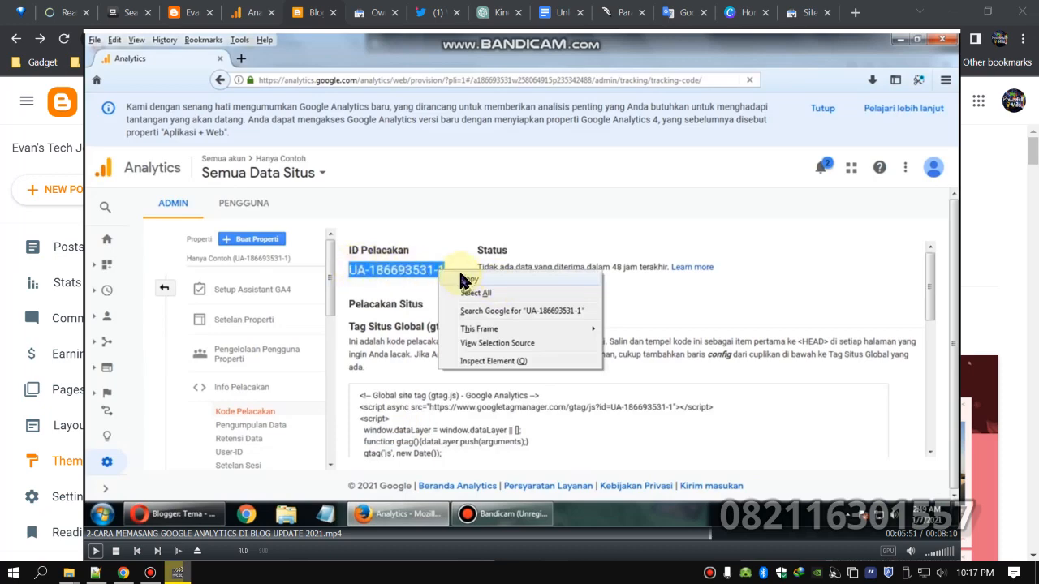
Open the settings of the Evan's Tech Journal blog and find the Google Analytics Measurement ID.
{"action": "left_click", "coordinate": [23, 138]}
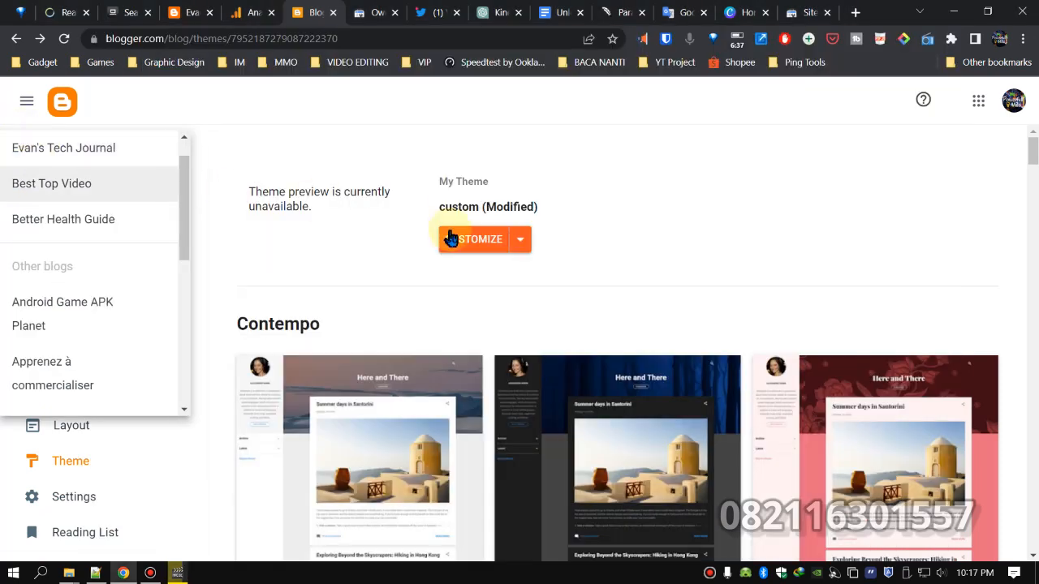
{"action": "left_click", "coordinate": [248, 260]}
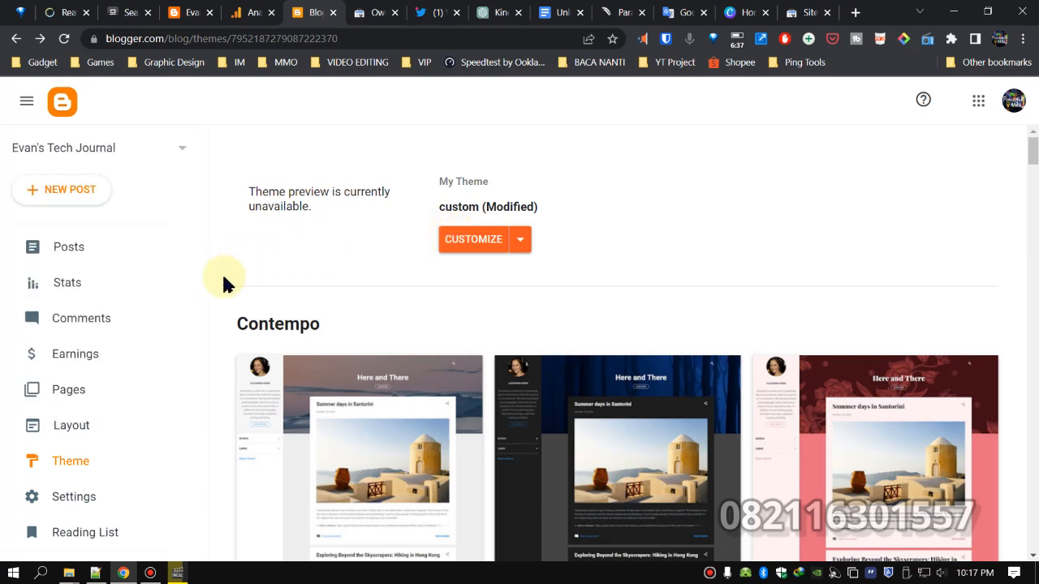
{"action": "scroll", "coordinate": [154, 333], "scroll_direction": "down", "scroll_amount": 2}
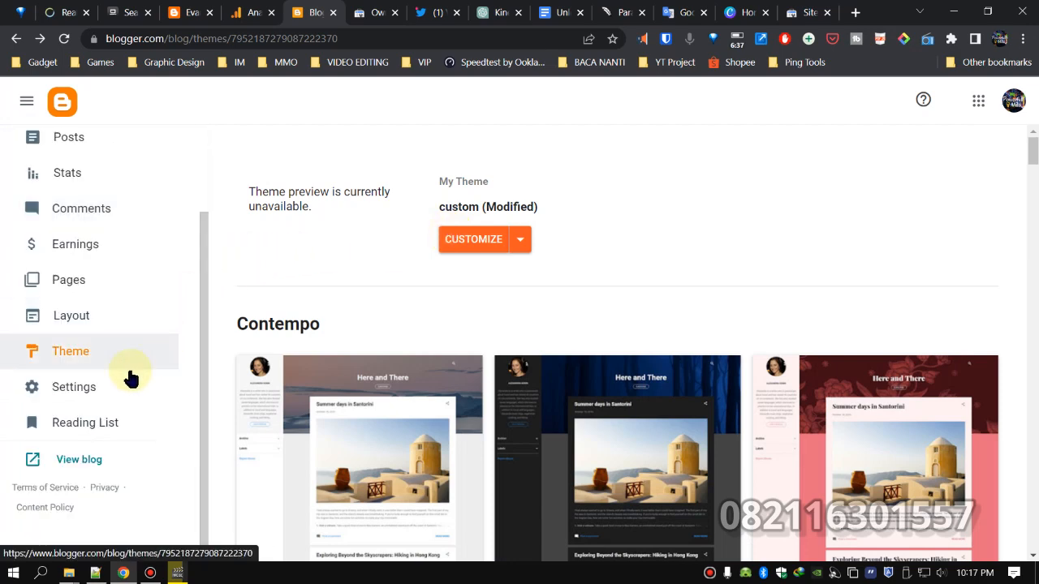
{"action": "left_click", "coordinate": [76, 390]}
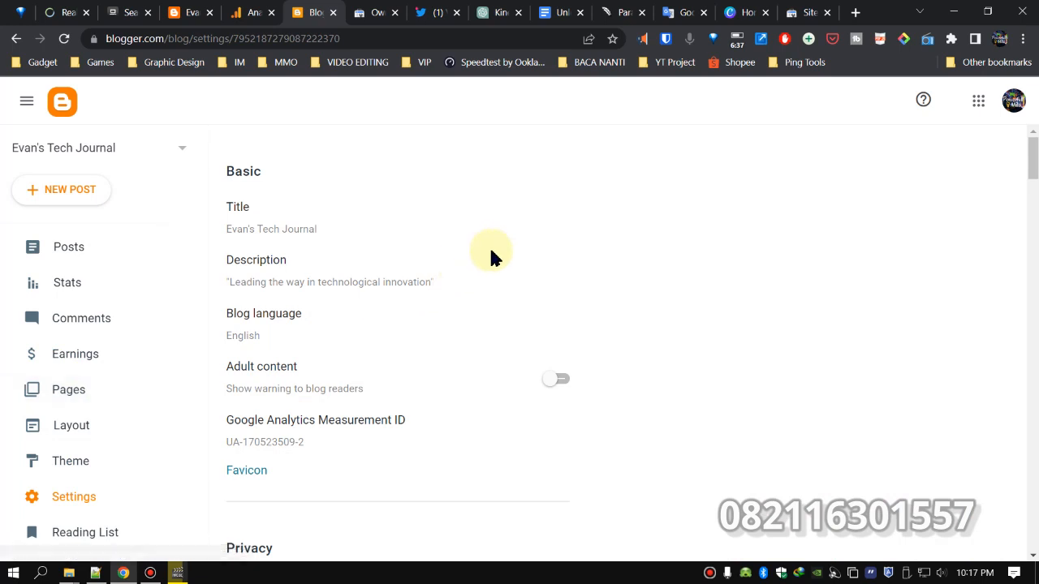
{"action": "scroll", "coordinate": [489, 245], "scroll_direction": "down", "scroll_amount": 2}
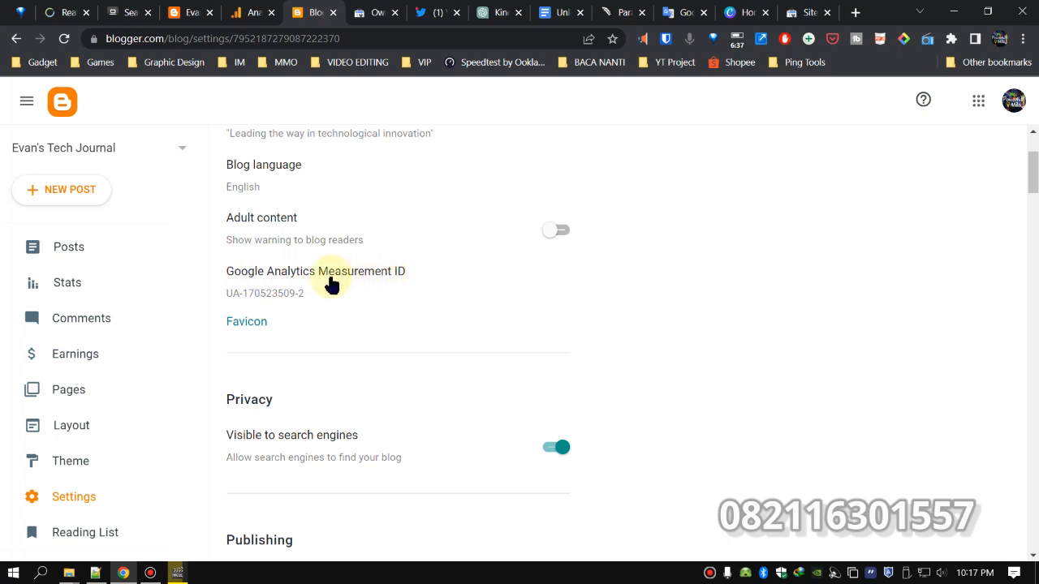
Open the Google Analytics Measurement ID setting, highlight the stored ID, and close it without saving.
{"action": "left_click", "coordinate": [287, 299]}
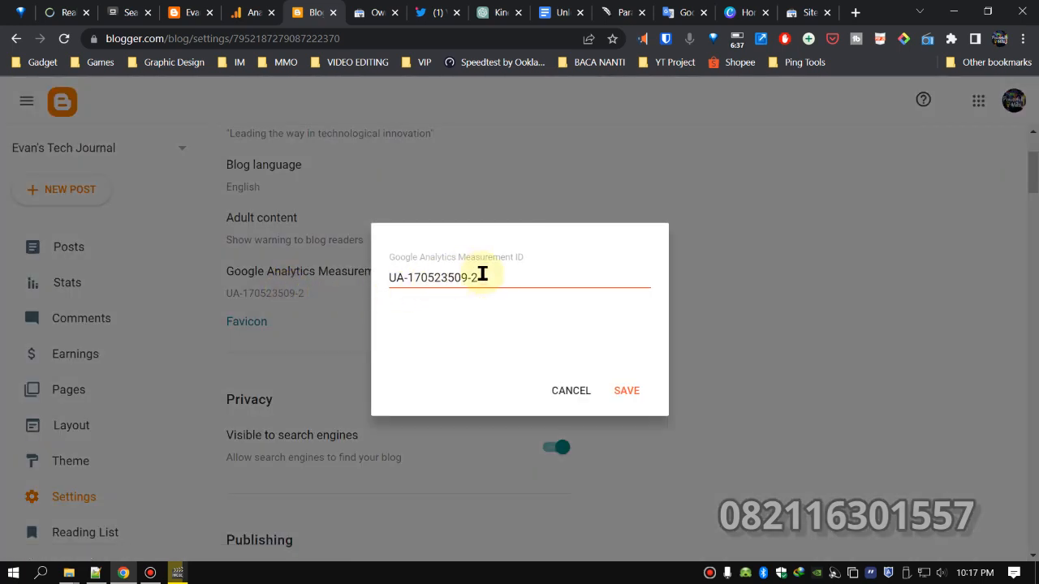
{"action": "left_click", "coordinate": [476, 276]}
{"action": "left_click_drag", "start_coordinate": [477, 276], "coordinate": [378, 272]}
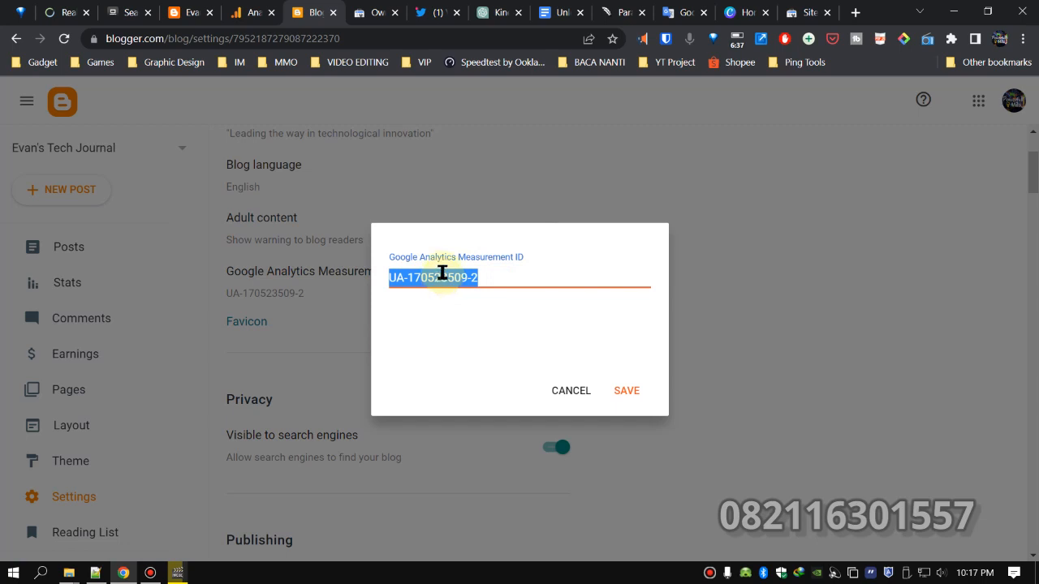
{"action": "left_click", "coordinate": [570, 389]}
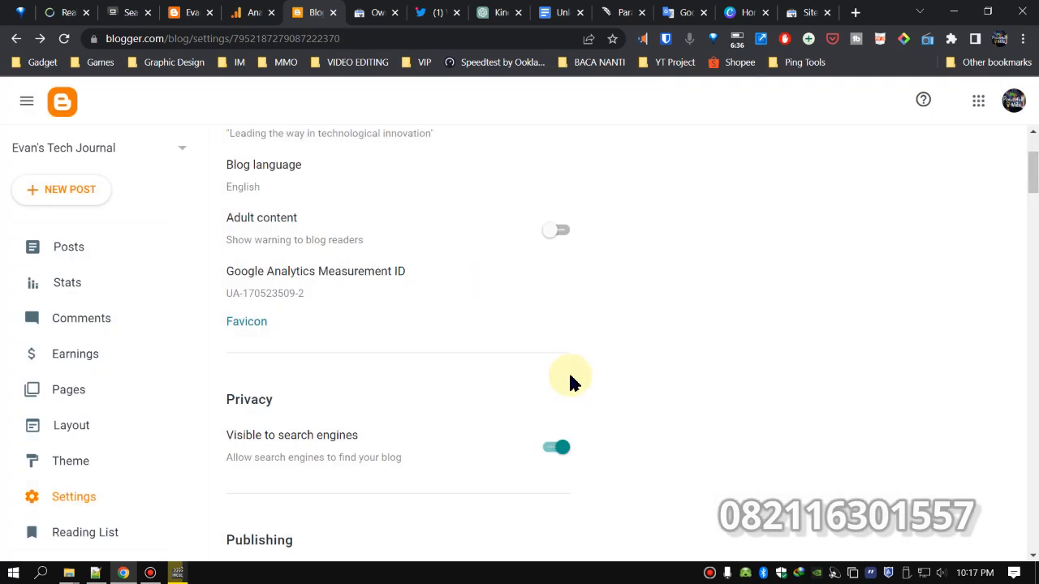
{"action": "left_click", "coordinate": [579, 274]}
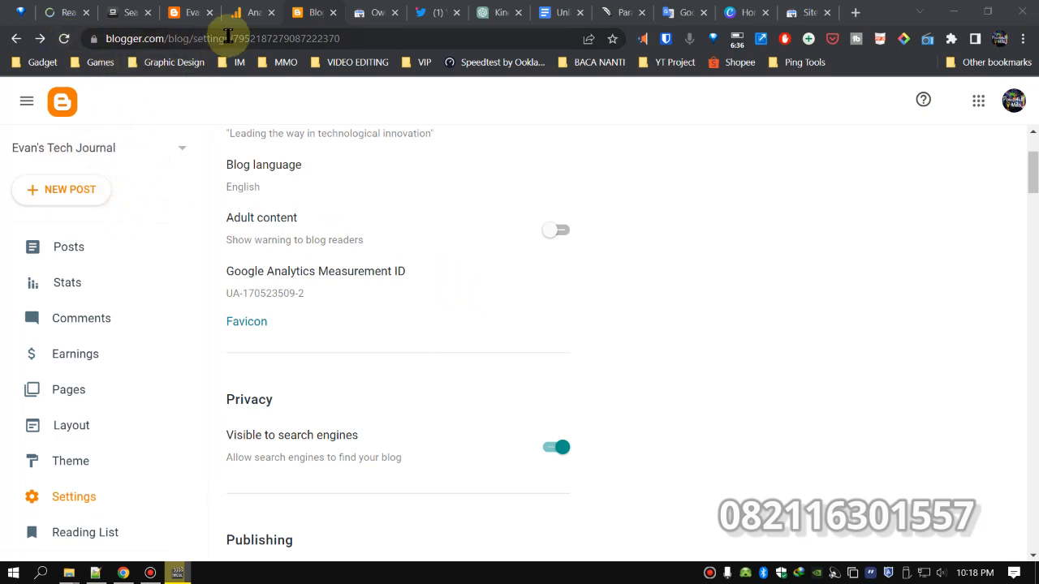
Switch to Google Analytics and view the active users in the Realtime Overview report.
{"action": "left_click", "coordinate": [249, 10]}
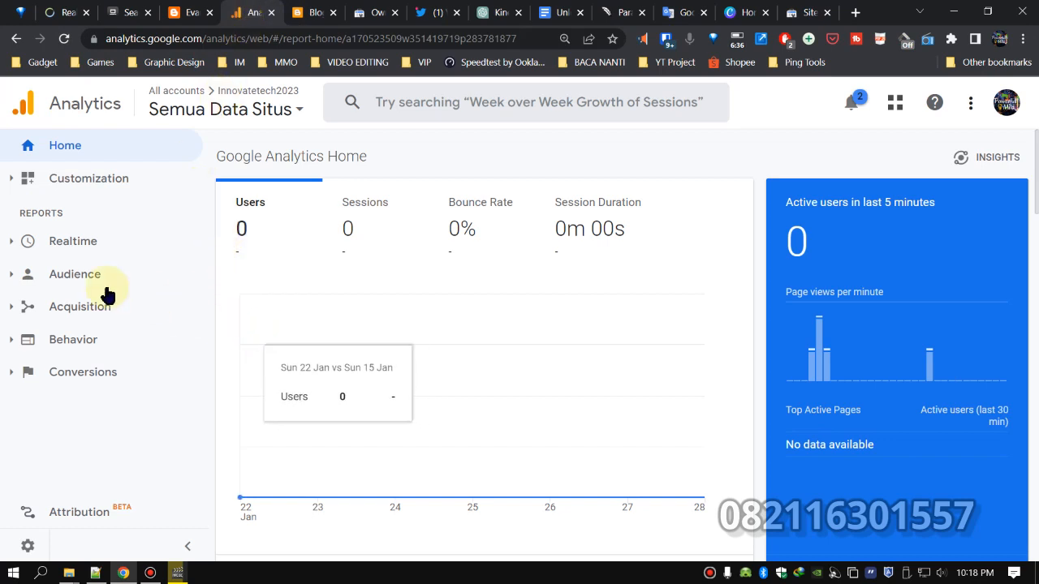
{"action": "left_click", "coordinate": [61, 246]}
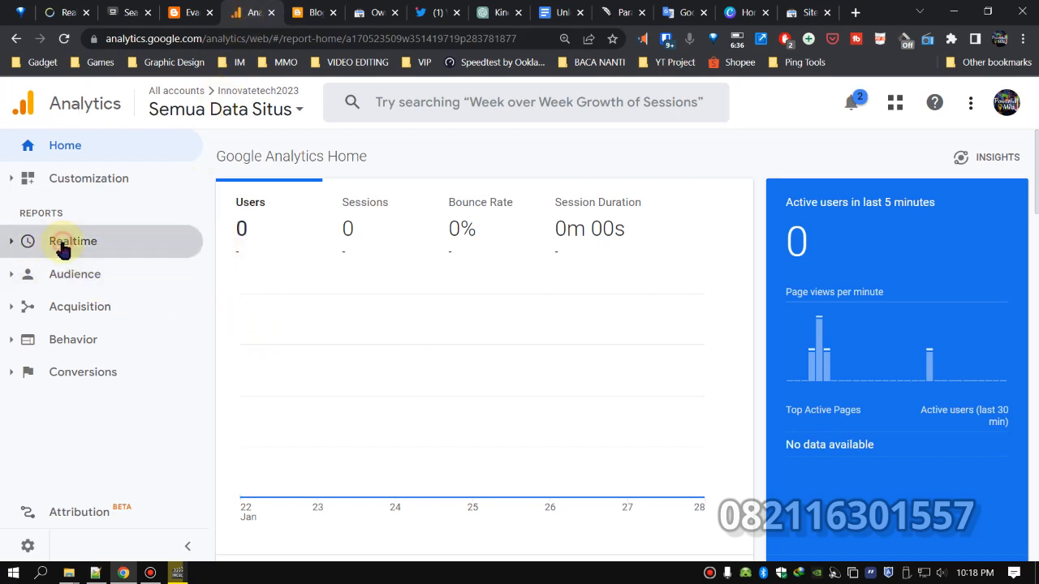
{"action": "left_click", "coordinate": [97, 274]}
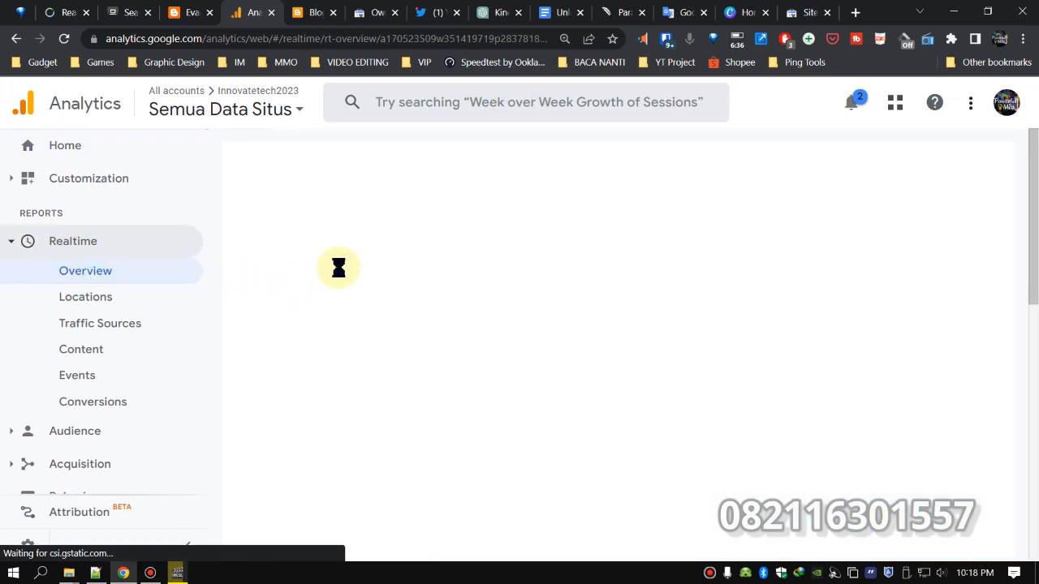
{"action": "scroll", "coordinate": [352, 275], "scroll_direction": "down", "scroll_amount": 1}
{"action": "scroll", "coordinate": [351, 274], "scroll_direction": "down", "scroll_amount": 2}
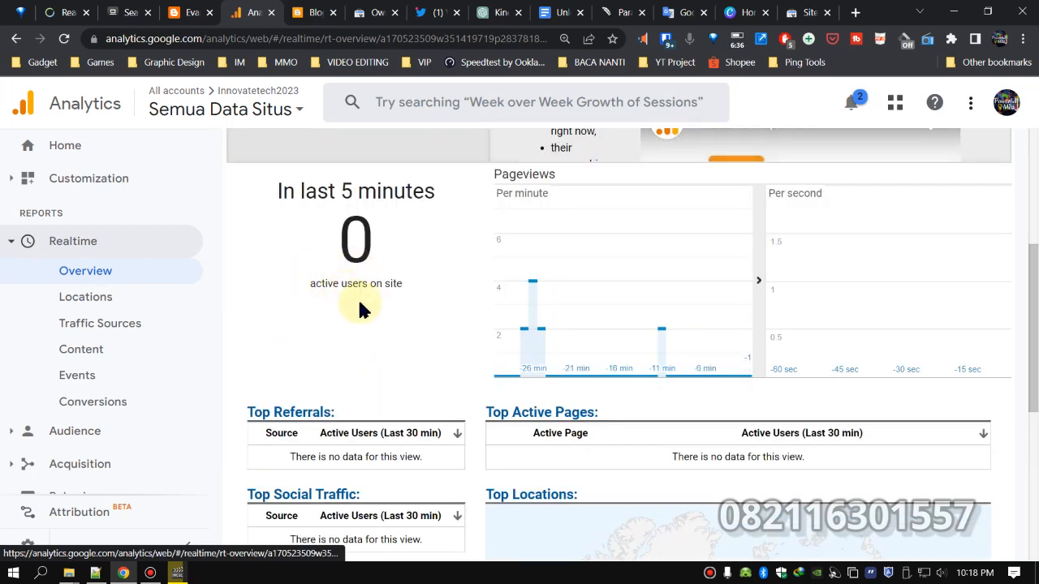
Open the article "Cara cepat indeks pada blogspot dalam Google Search." on the live blog and look through it.
{"action": "left_click", "coordinate": [193, 16]}
{"action": "scroll", "coordinate": [649, 294], "scroll_direction": "down", "scroll_amount": 3}
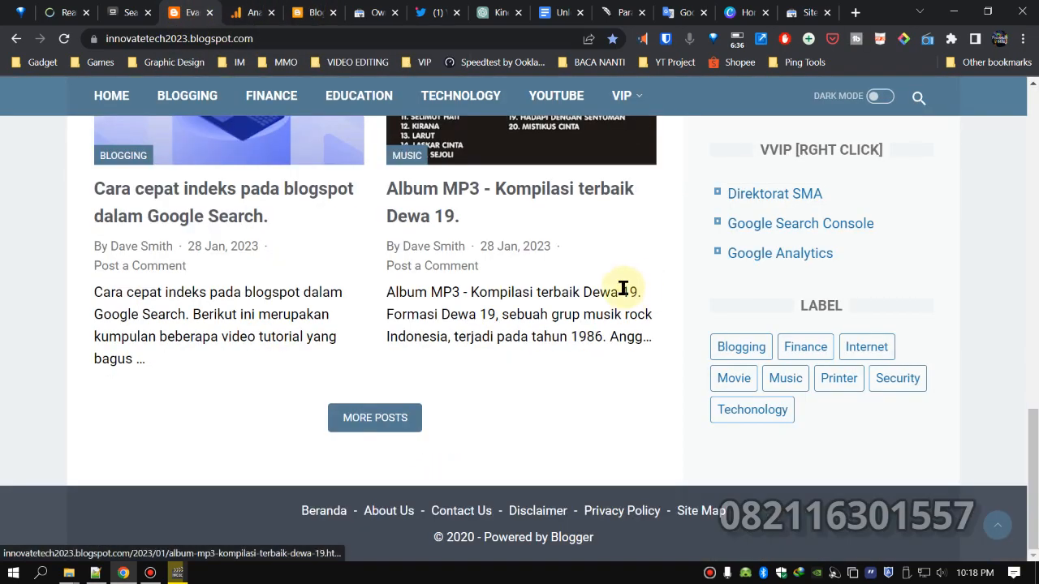
{"action": "left_click", "coordinate": [242, 223]}
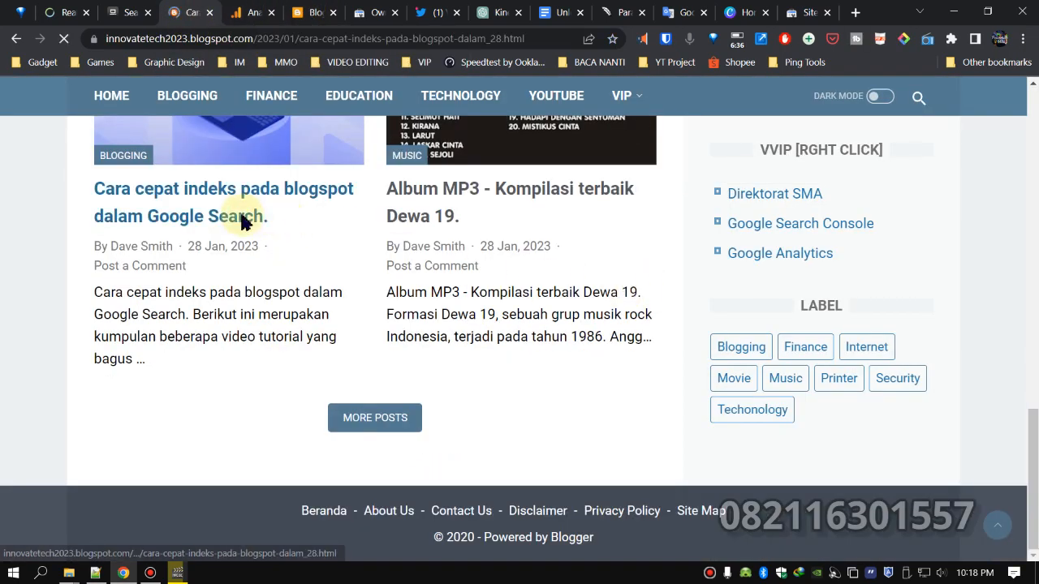
{"action": "scroll", "coordinate": [313, 276], "scroll_direction": "down", "scroll_amount": 3}
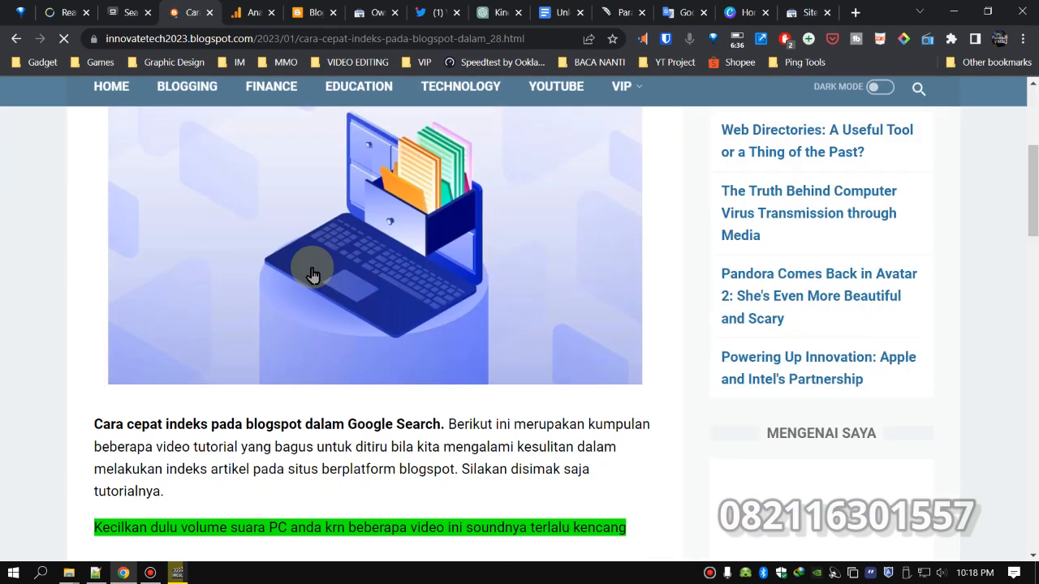
{"action": "scroll", "coordinate": [313, 274], "scroll_direction": "up", "scroll_amount": 4}
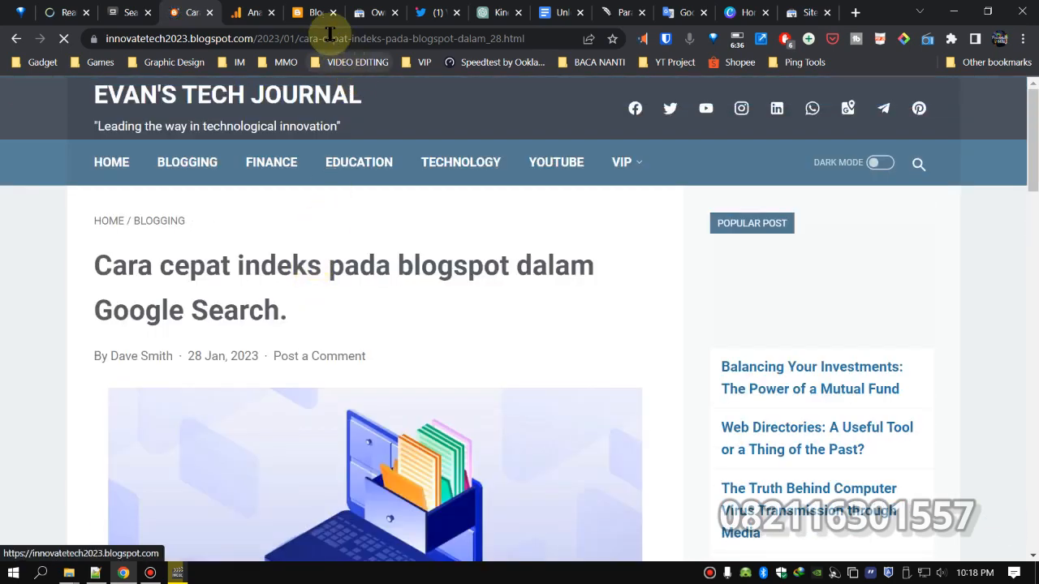
Check the Realtime Overview report in Google Analytics for the article visit, its active page and visitor location.
{"action": "left_click", "coordinate": [251, 13]}
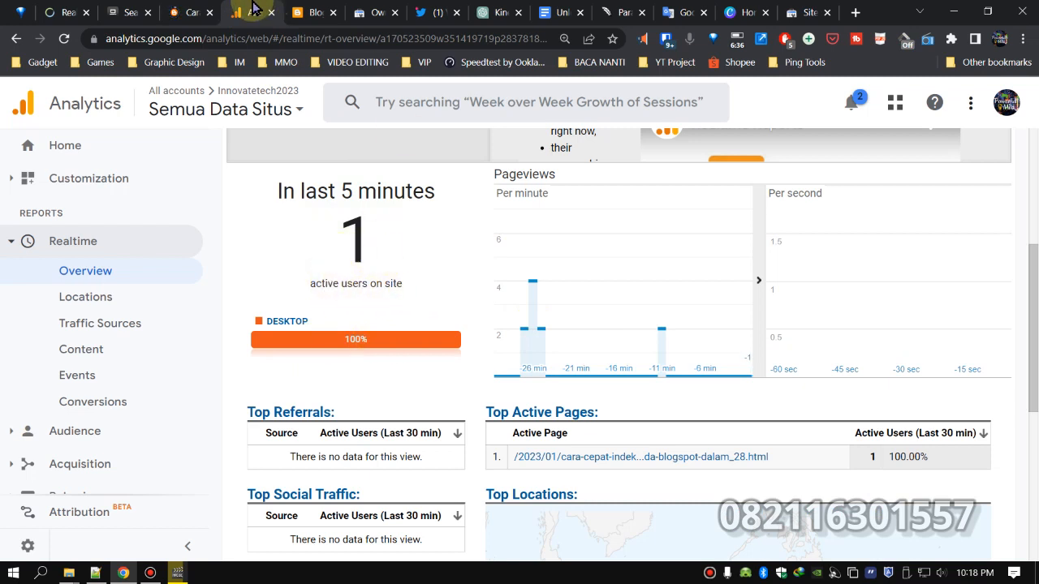
{"action": "left_click", "coordinate": [185, 14]}
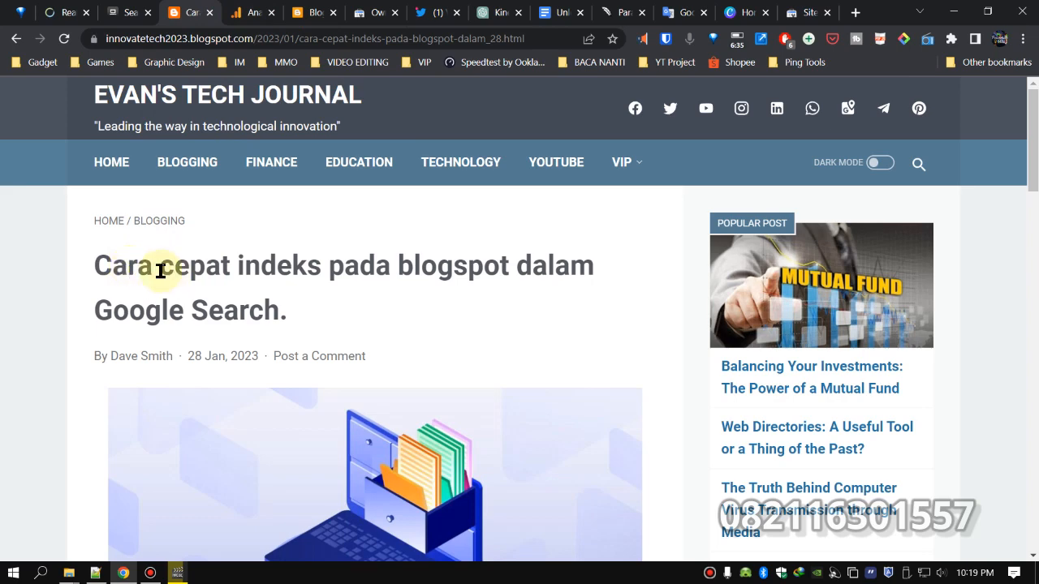
{"action": "left_click", "coordinate": [254, 12]}
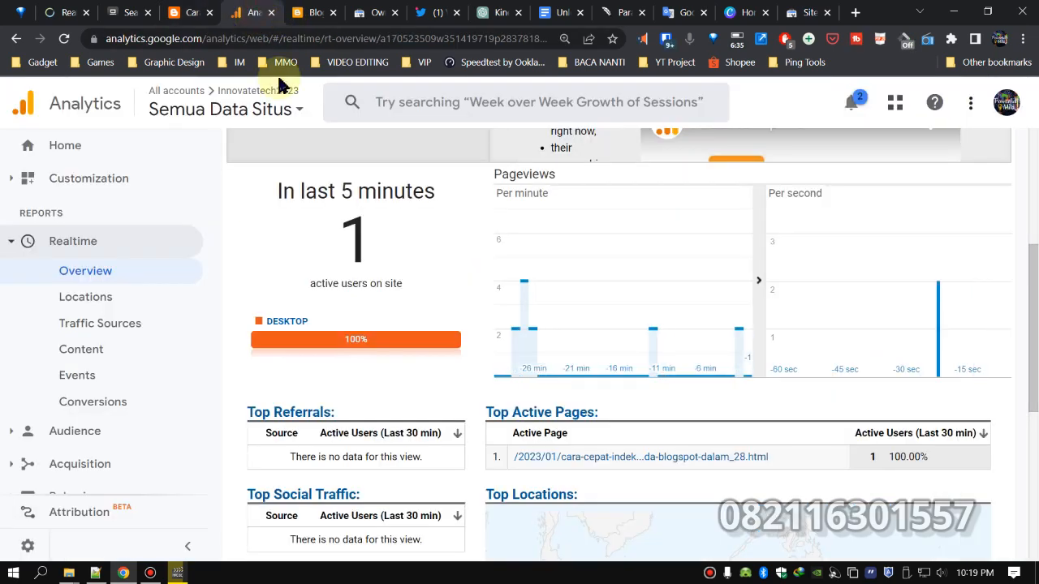
{"action": "scroll", "coordinate": [874, 352], "scroll_direction": "down", "scroll_amount": 2}
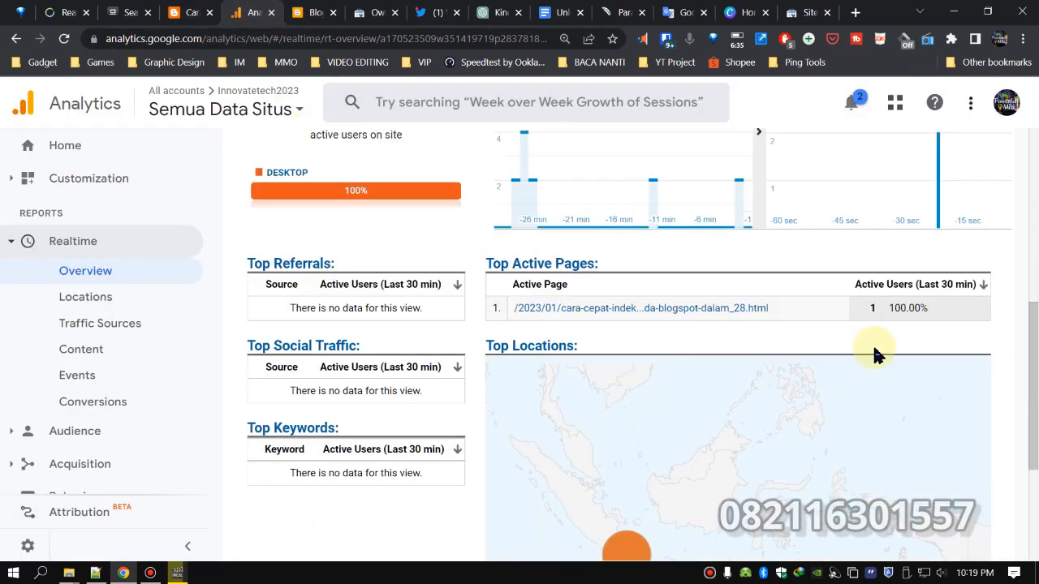
{"action": "scroll", "coordinate": [876, 353], "scroll_direction": "down", "scroll_amount": 2}
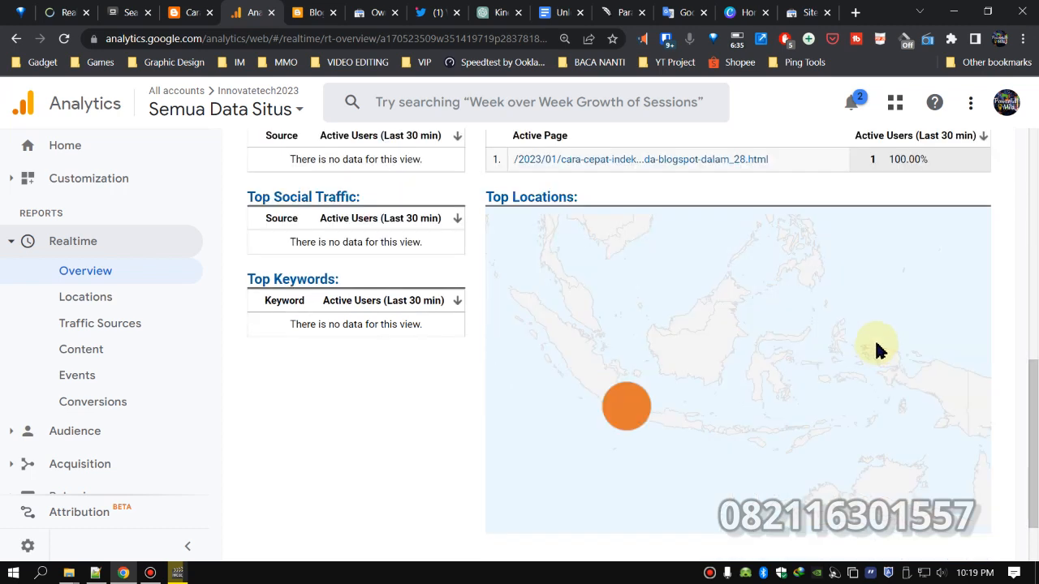
Show the Realtime Content report and compare its listed page title with the open blog article.
{"action": "left_click", "coordinate": [108, 355]}
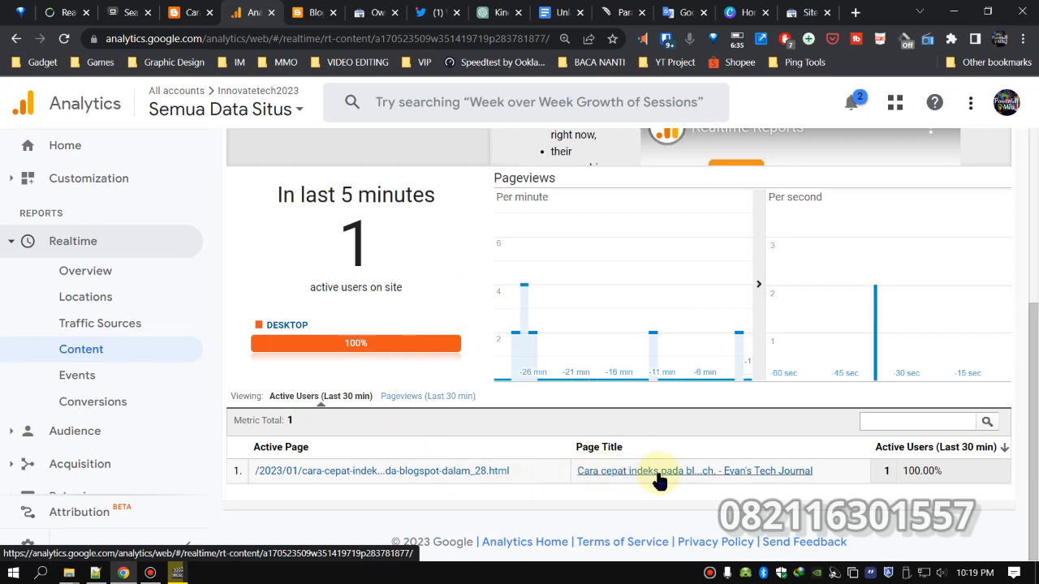
{"action": "left_click", "coordinate": [183, 12]}
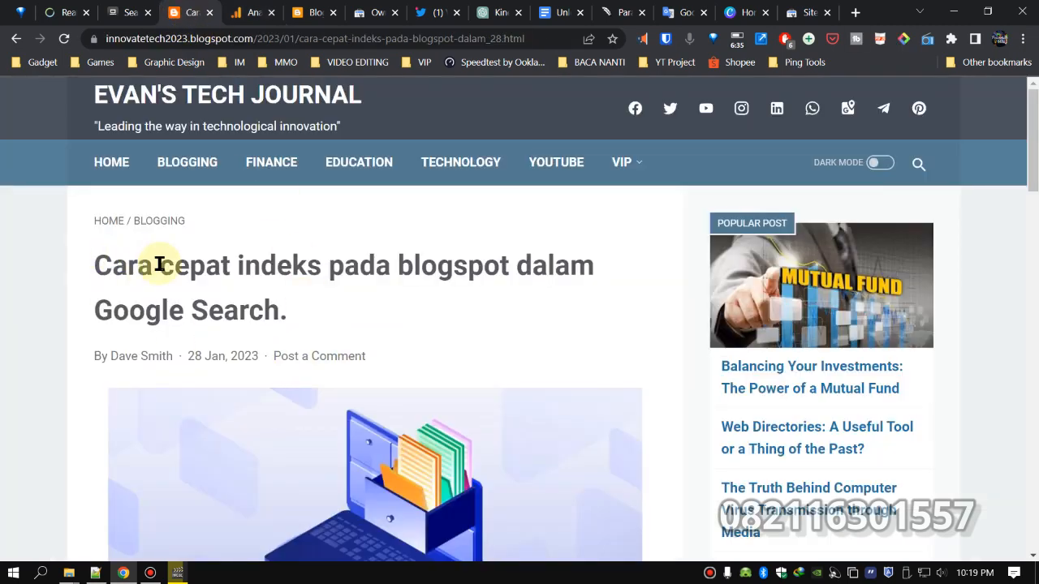
{"action": "left_click", "coordinate": [255, 15]}
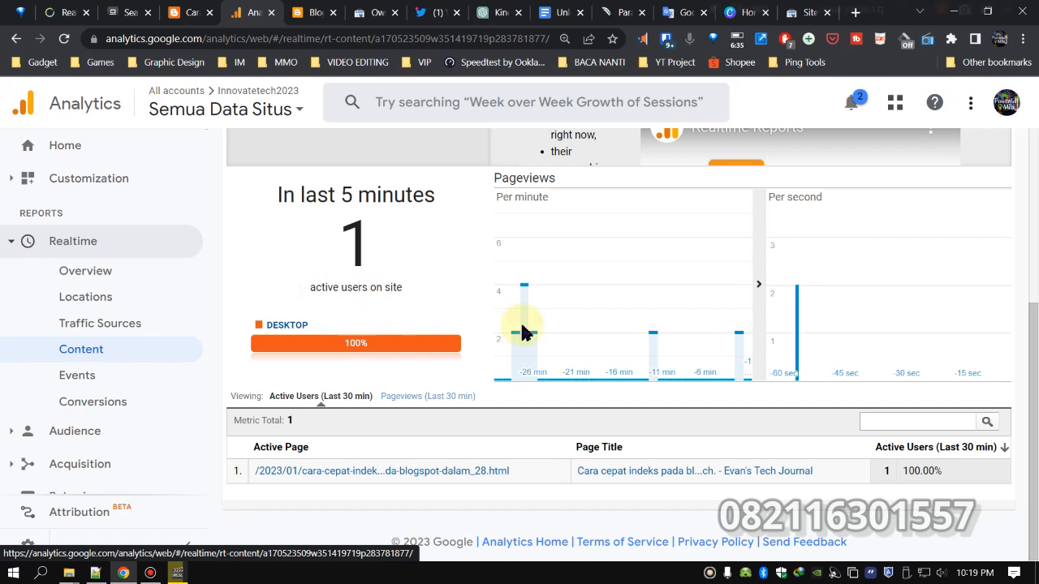
Close the Google Analytics page and look through the Blogger settings down to the Crawlers and indexing section.
{"action": "key", "text": "ctrl+w"}
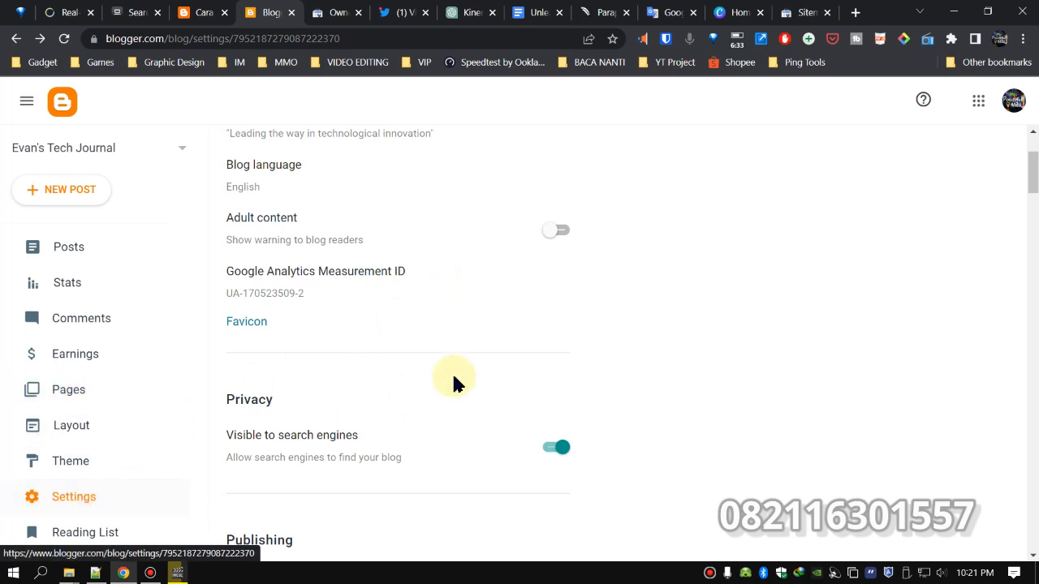
{"action": "scroll", "coordinate": [638, 260], "scroll_direction": "down", "scroll_amount": 5}
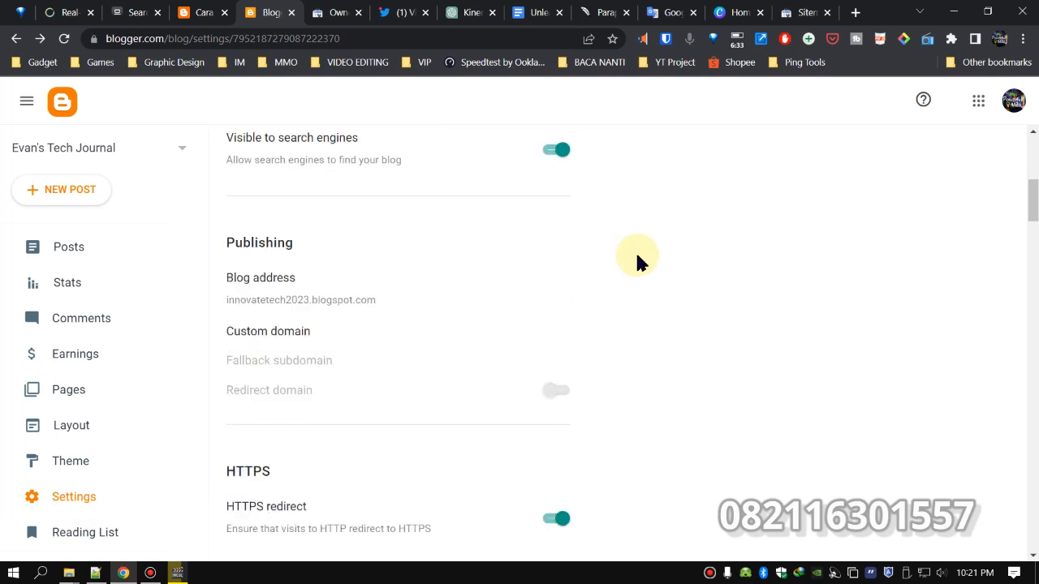
{"action": "scroll", "coordinate": [639, 258], "scroll_direction": "down", "scroll_amount": 3}
{"action": "scroll", "coordinate": [638, 254], "scroll_direction": "down", "scroll_amount": 5}
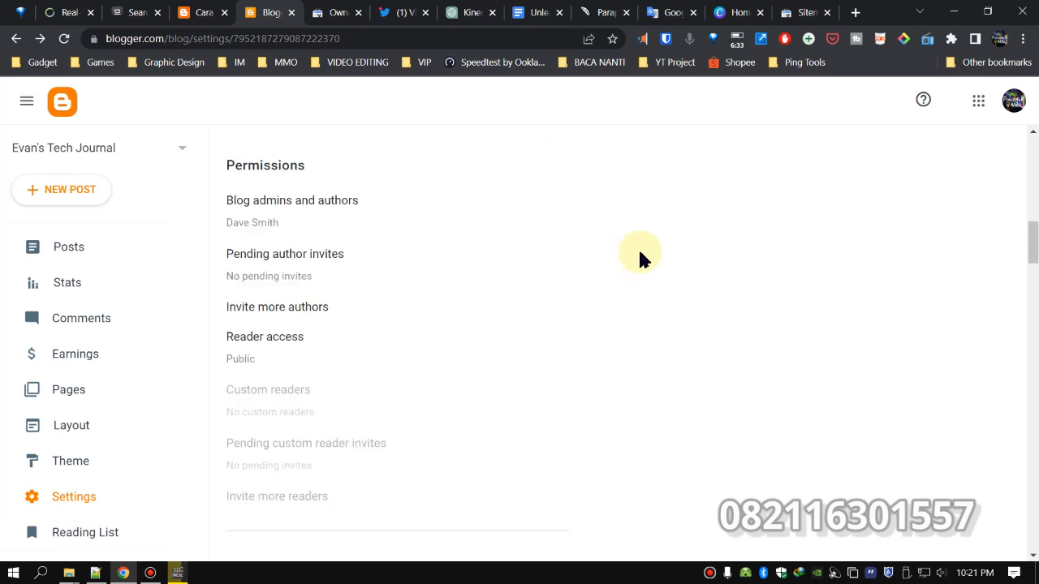
{"action": "scroll", "coordinate": [641, 256], "scroll_direction": "down", "scroll_amount": 4}
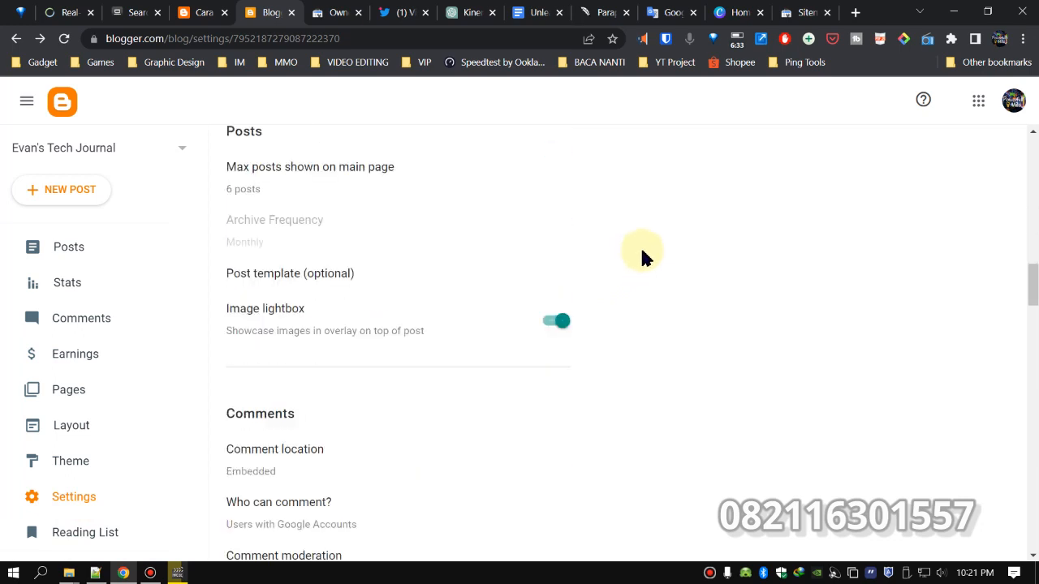
{"action": "scroll", "coordinate": [642, 257], "scroll_direction": "down", "scroll_amount": 4}
{"action": "scroll", "coordinate": [643, 255], "scroll_direction": "down", "scroll_amount": 8}
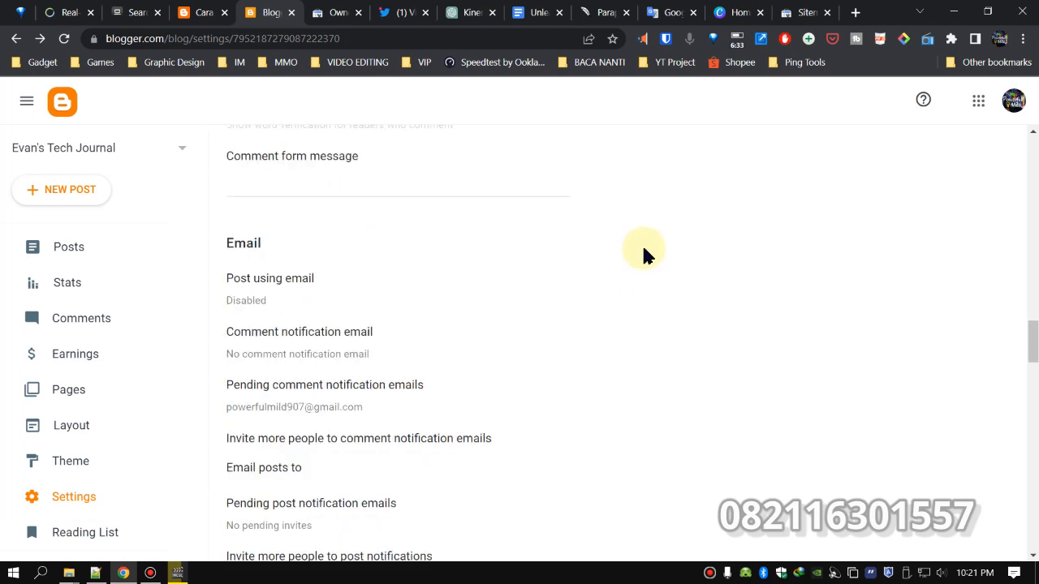
{"action": "scroll", "coordinate": [642, 255], "scroll_direction": "down", "scroll_amount": 2}
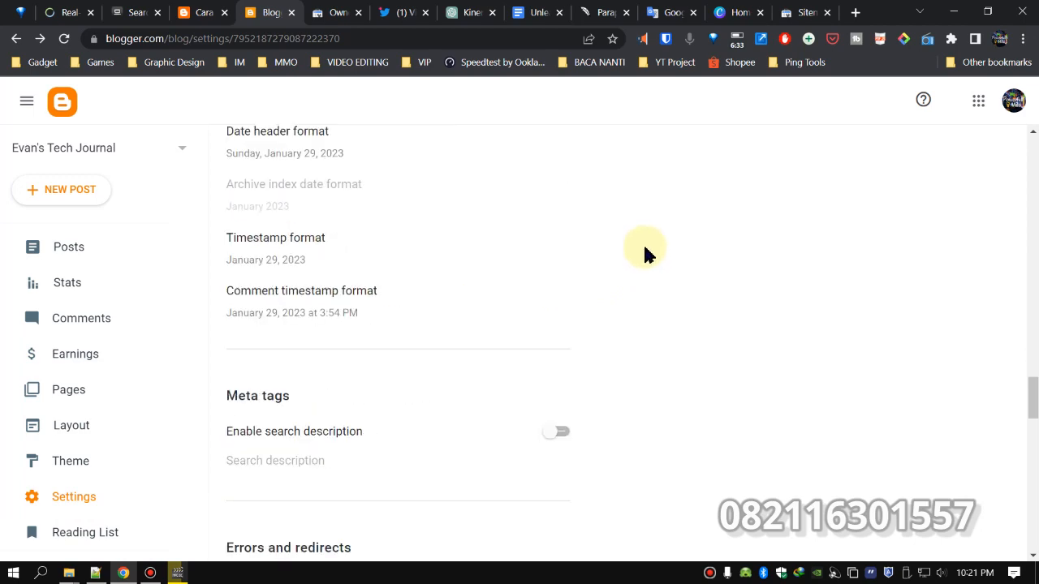
{"action": "scroll", "coordinate": [643, 255], "scroll_direction": "down", "scroll_amount": 5}
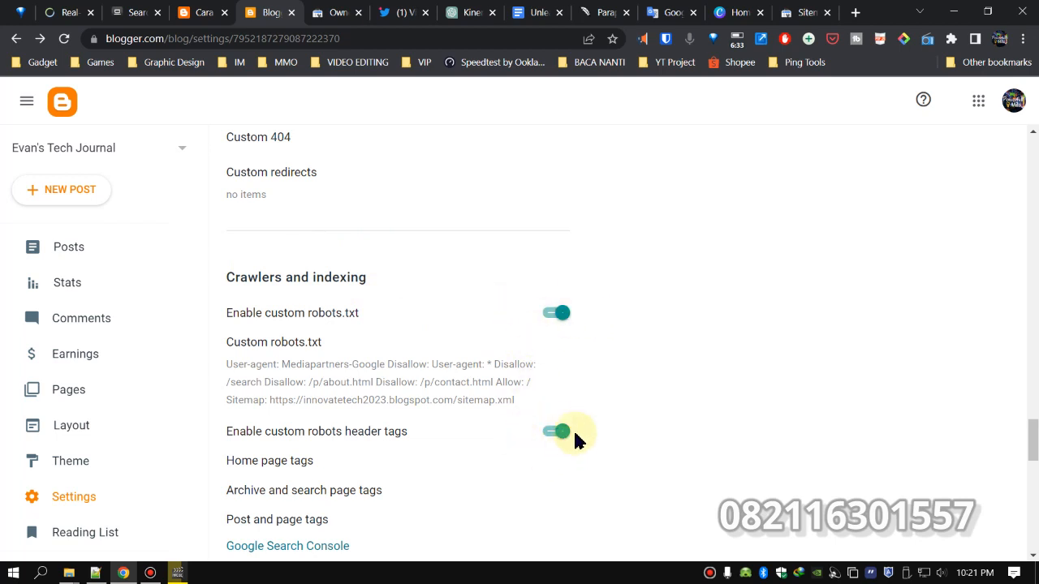
Open the Custom robots.txt setting and review its full code, including the sitemap line.
{"action": "left_click", "coordinate": [267, 344]}
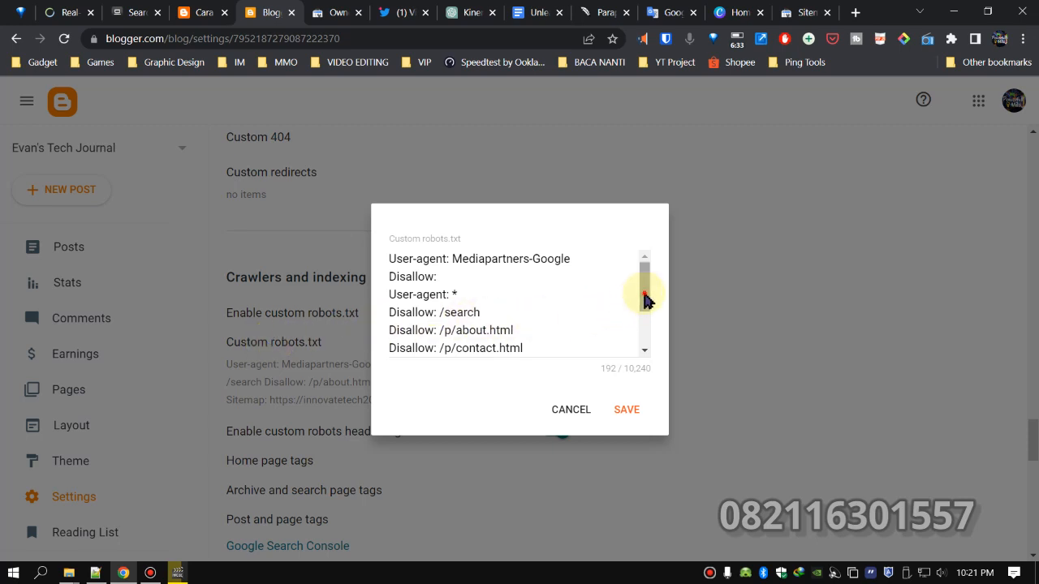
{"action": "left_click_drag", "start_coordinate": [644, 297], "coordinate": [644, 334]}
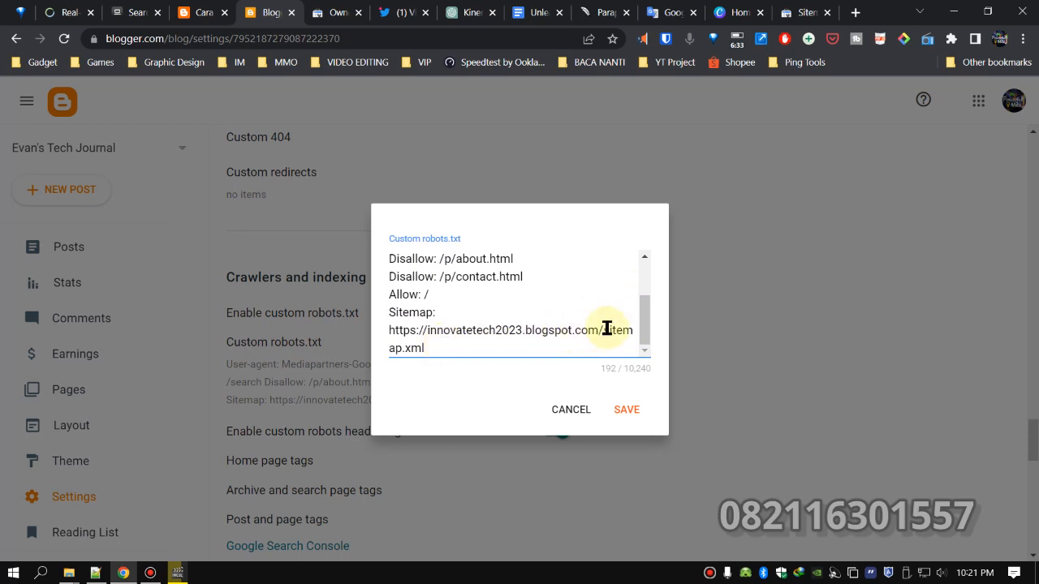
{"action": "left_click_drag", "start_coordinate": [440, 352], "coordinate": [385, 233]}
{"action": "left_click", "coordinate": [545, 319]}
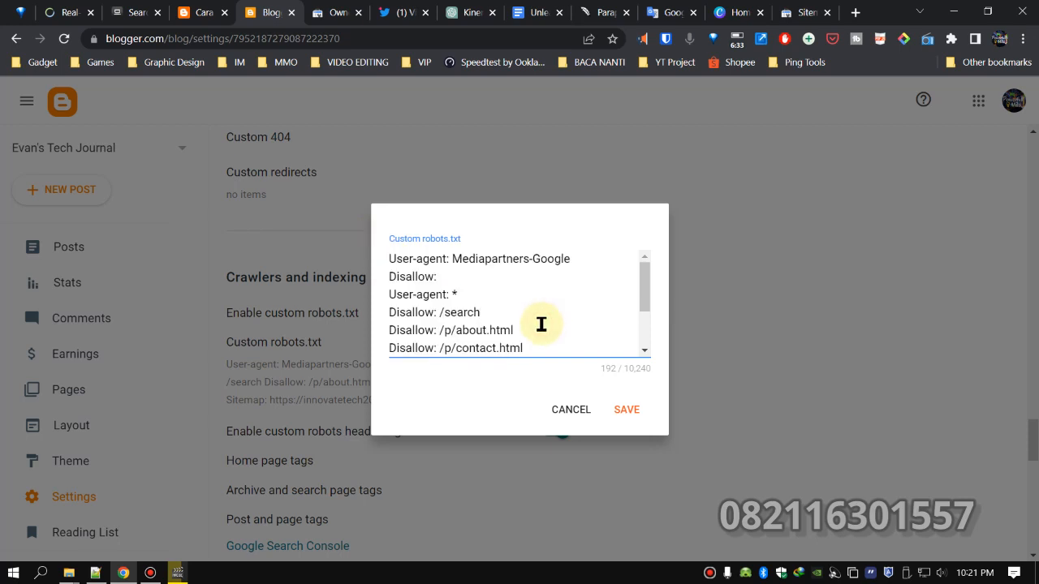
Switch to Notepad++ and examine the shorter robots.txt code on lines 74 to 81, including its sitemap.xml address.
{"action": "left_click", "coordinate": [101, 572]}
{"action": "scroll", "coordinate": [639, 265], "scroll_direction": "up", "scroll_amount": 2}
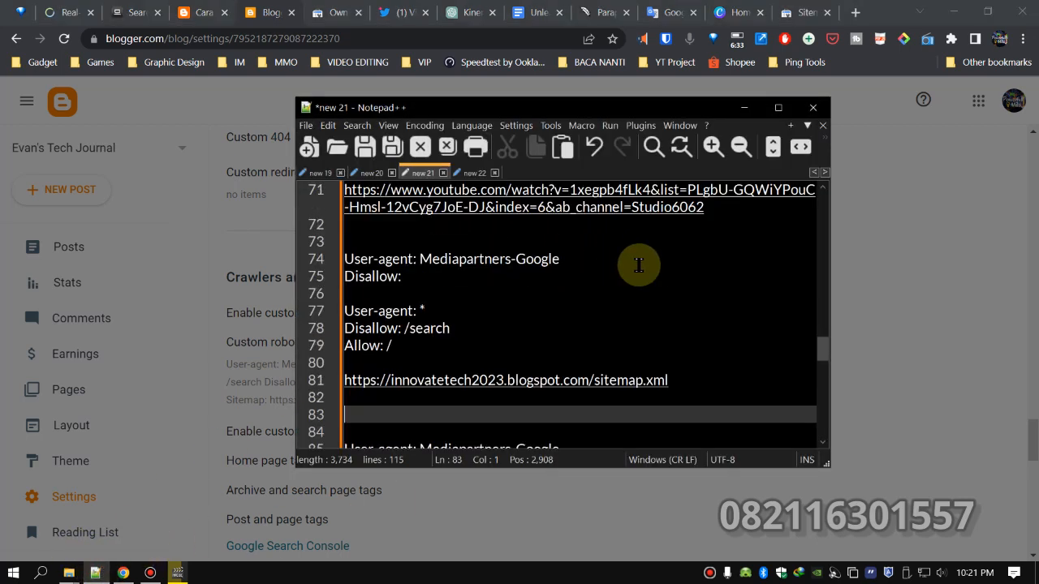
{"action": "scroll", "coordinate": [639, 264], "scroll_direction": "up", "scroll_amount": 2}
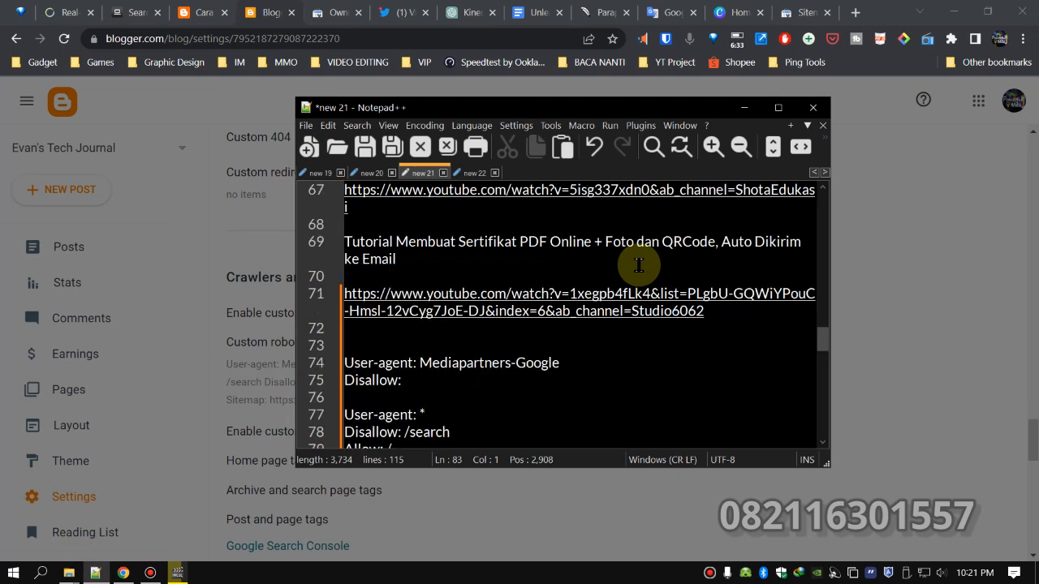
{"action": "scroll", "coordinate": [638, 264], "scroll_direction": "down", "scroll_amount": 2}
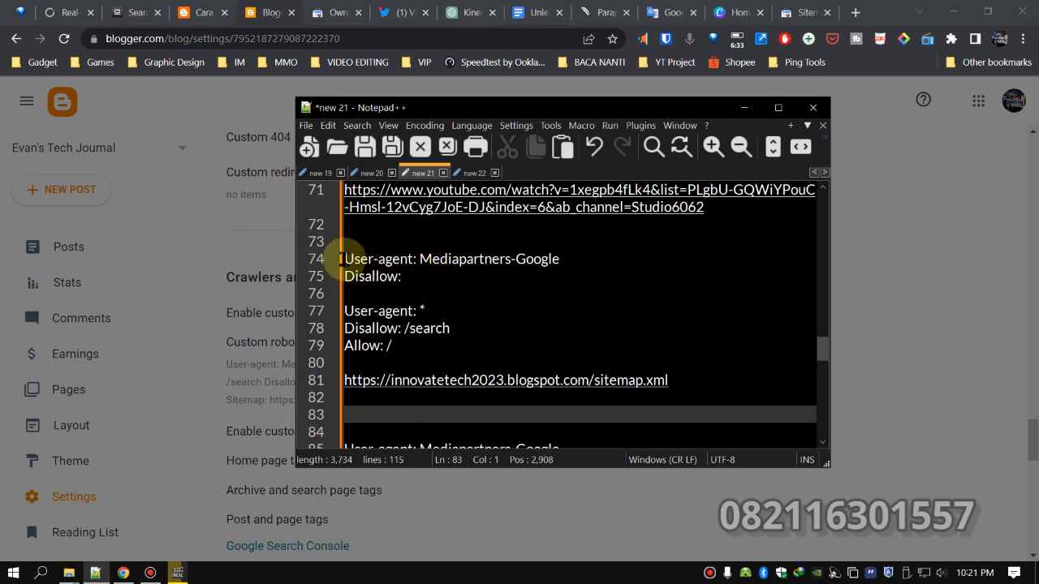
{"action": "left_click_drag", "start_coordinate": [341, 259], "coordinate": [672, 379]}
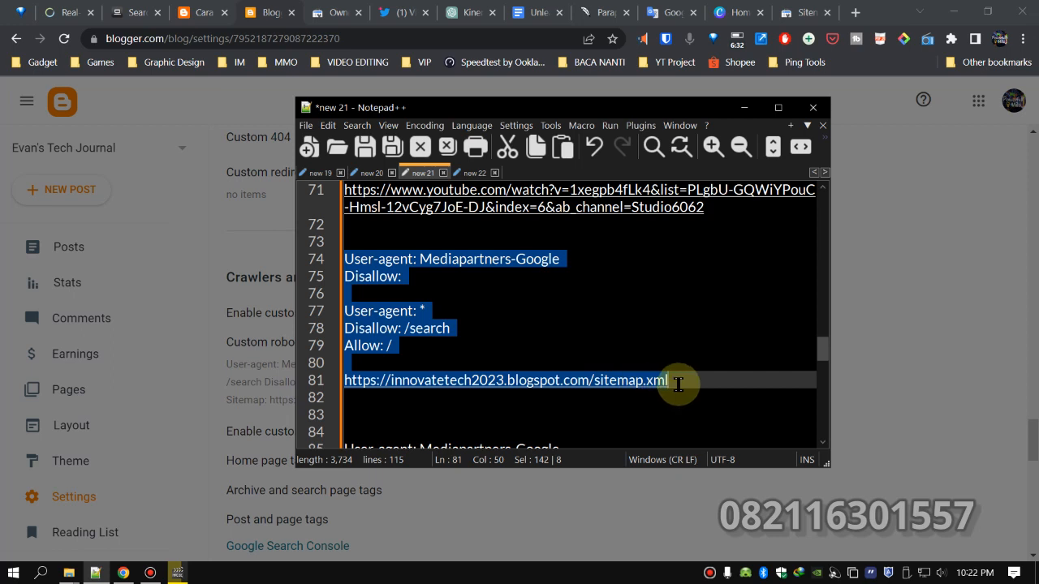
{"action": "left_click_drag", "start_coordinate": [678, 382], "coordinate": [597, 380]}
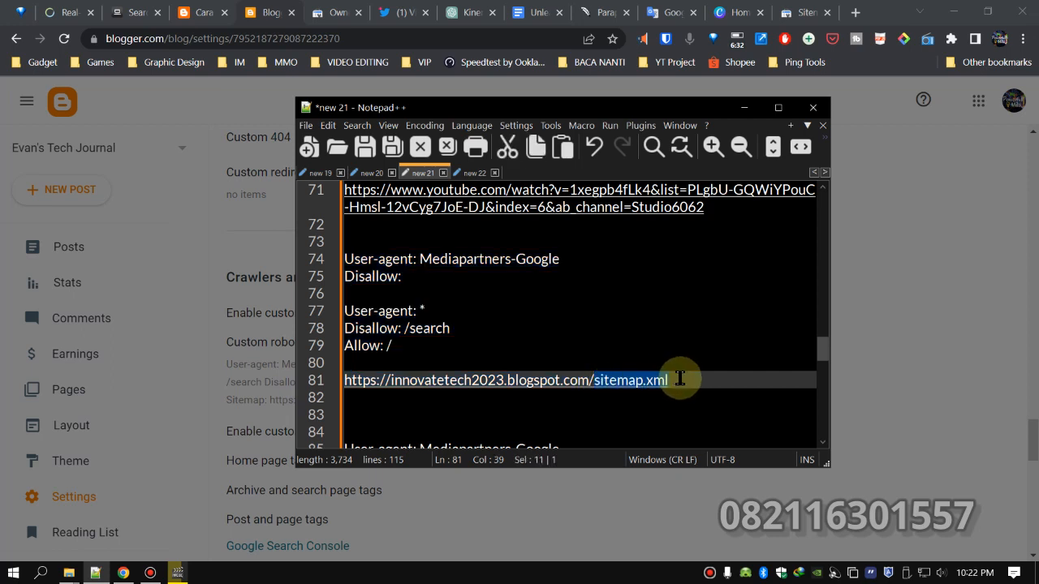
{"action": "left_click_drag", "start_coordinate": [677, 378], "coordinate": [341, 253]}
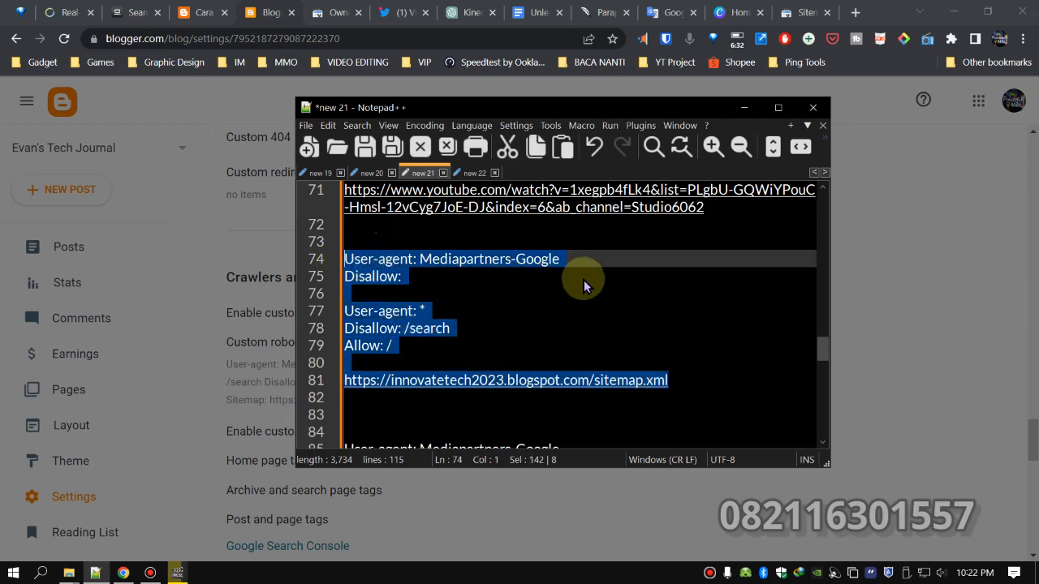
Examine the robots.txt code on lines 85 to 92, including the Disallow rules for /search, /p/about.html and /p/contact.html.
{"action": "scroll", "coordinate": [585, 284], "scroll_direction": "down", "scroll_amount": 2}
{"action": "scroll", "coordinate": [584, 284], "scroll_direction": "down", "scroll_amount": 2}
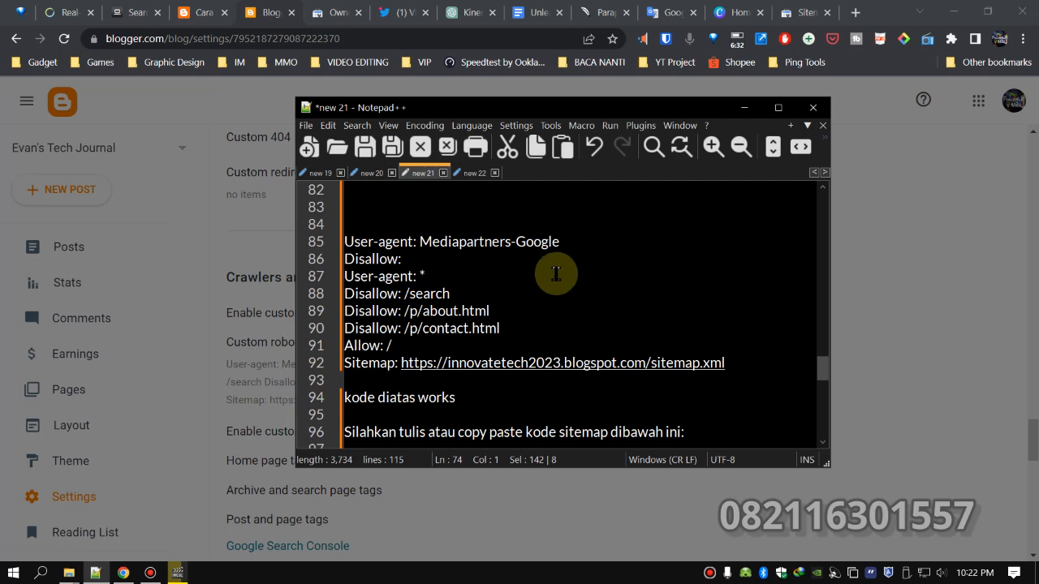
{"action": "left_click_drag", "start_coordinate": [341, 242], "coordinate": [397, 380]}
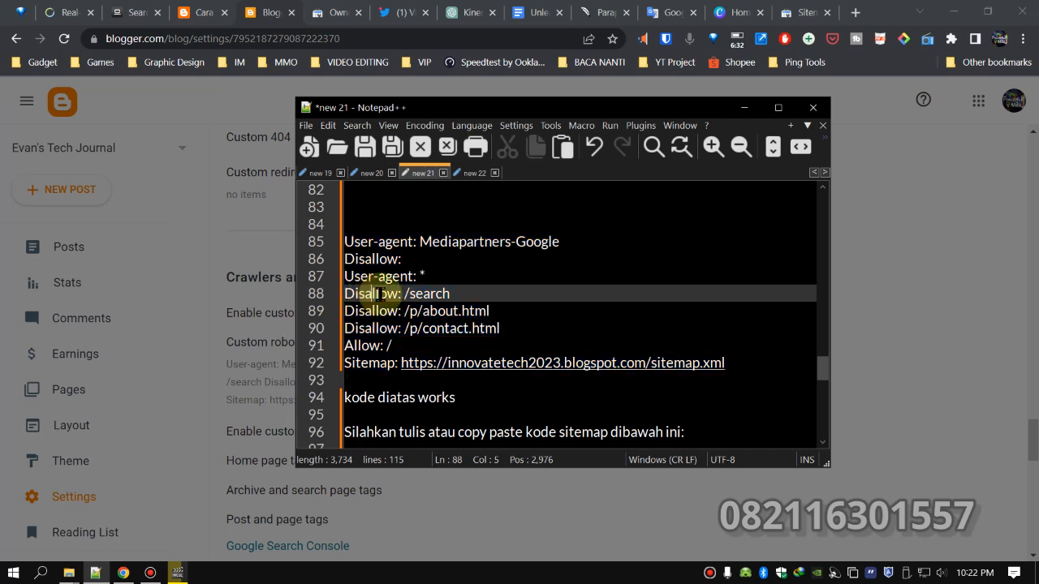
{"action": "left_click", "coordinate": [370, 300]}
{"action": "left_click", "coordinate": [438, 294]}
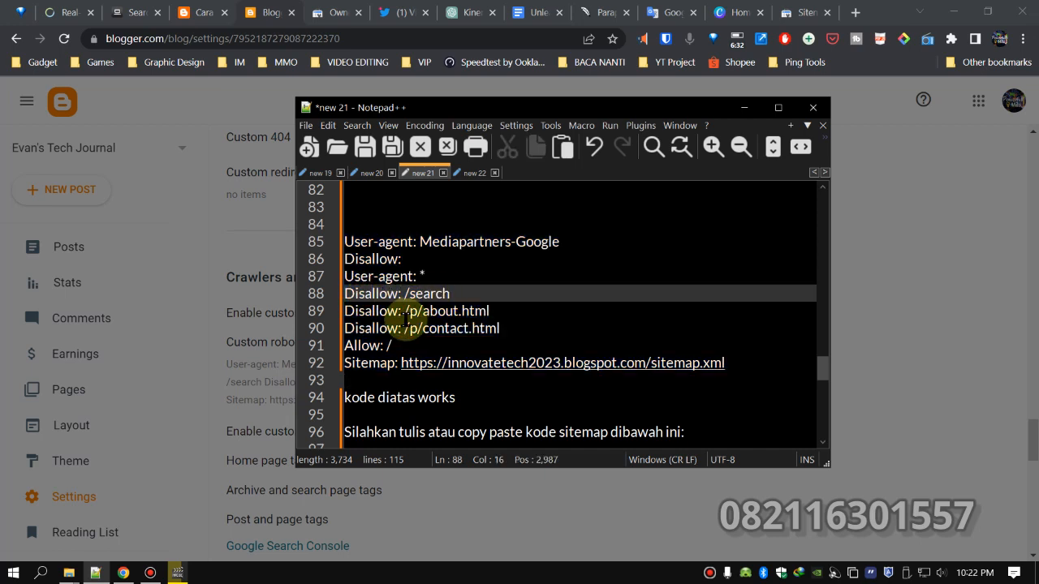
{"action": "left_click", "coordinate": [458, 311]}
{"action": "left_click", "coordinate": [448, 328]}
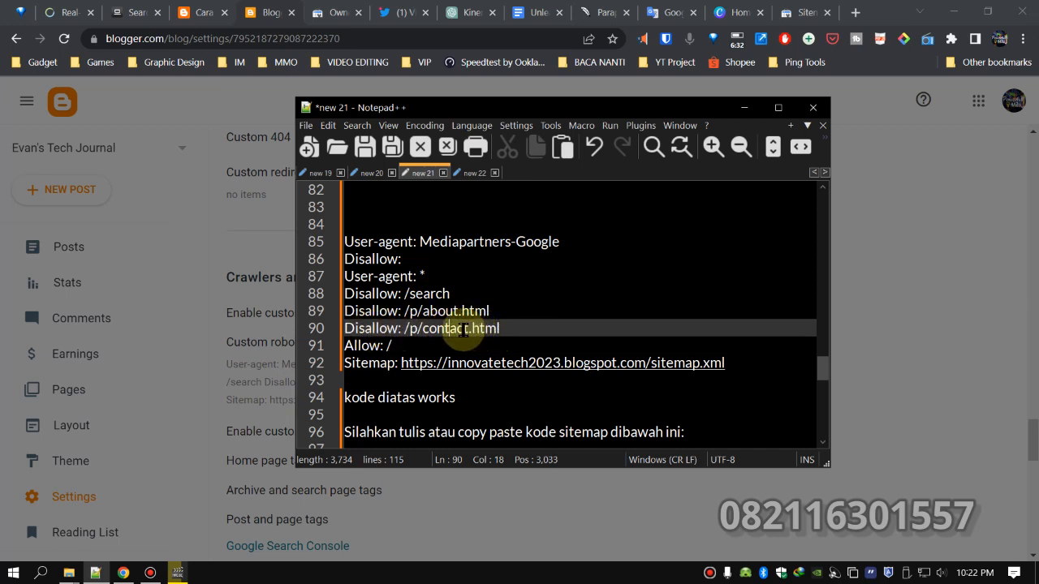
Compare the blog footer's About Us and Contact Us links with the about.html and contact.html Disallow rules in Notepad++.
{"action": "left_click", "coordinate": [199, 13]}
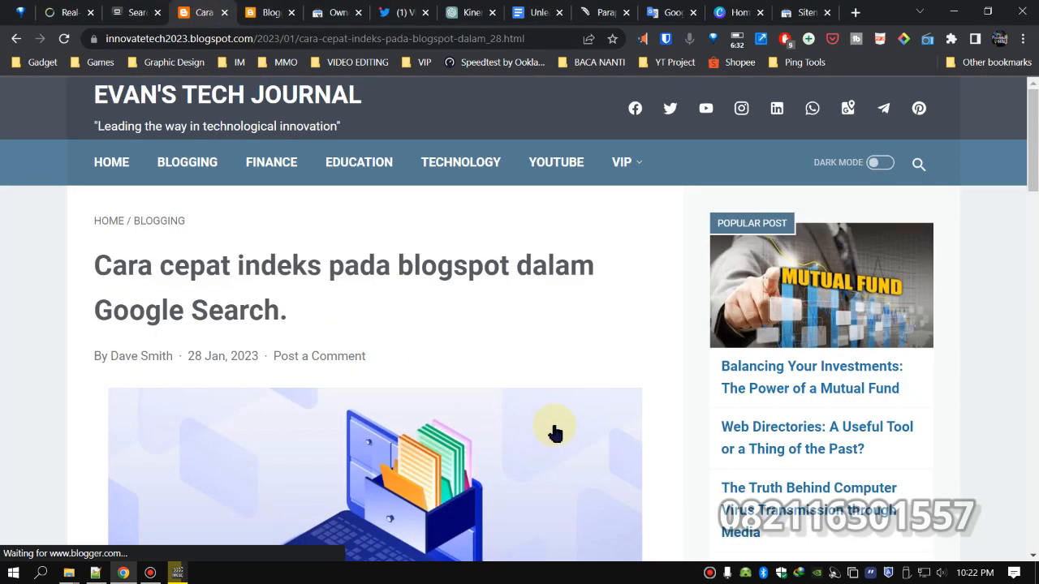
{"action": "left_click_drag", "start_coordinate": [1029, 118], "coordinate": [935, 496]}
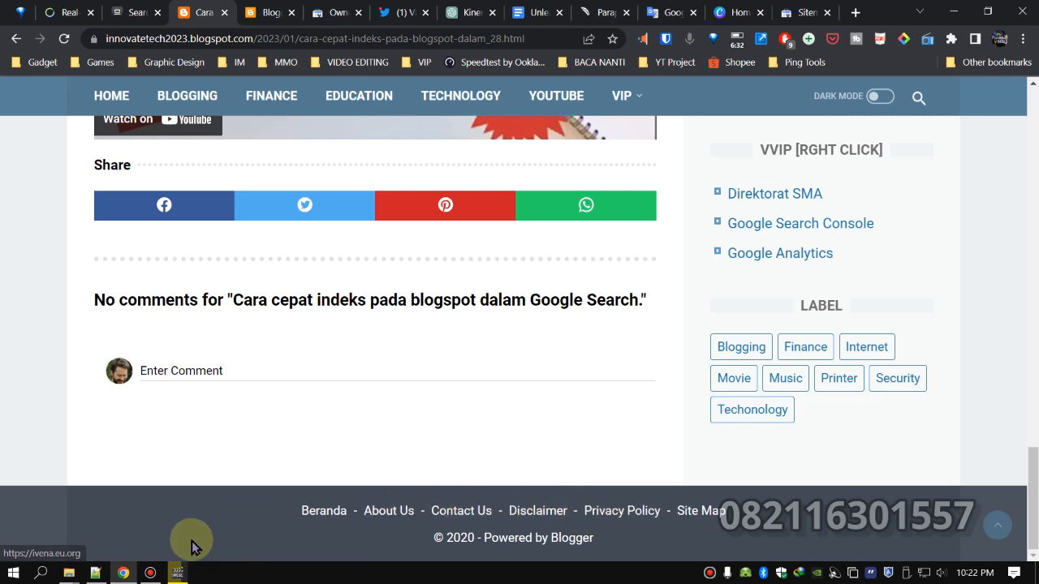
{"action": "left_click", "coordinate": [95, 572]}
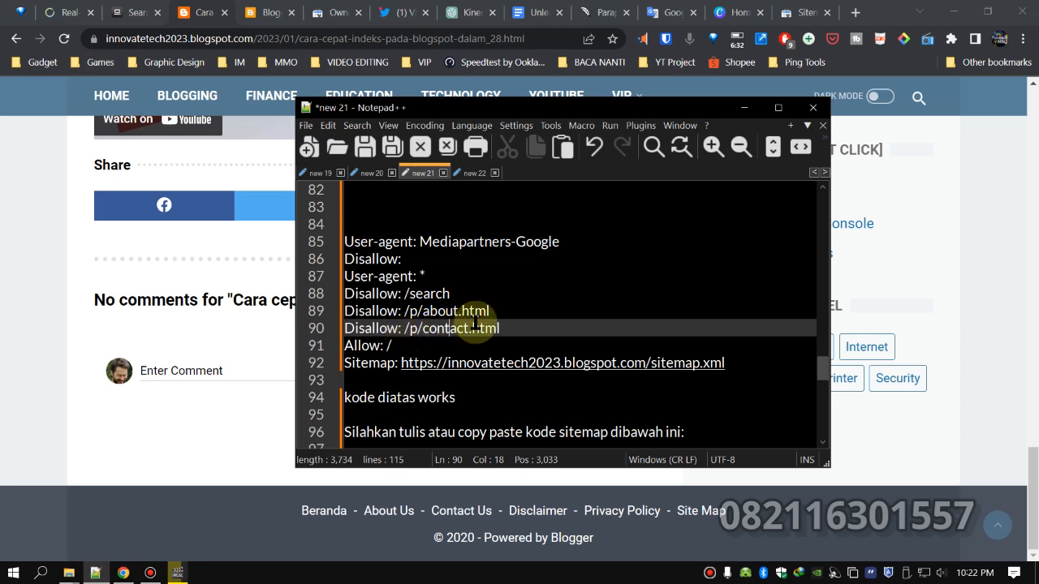
{"action": "left_click_drag", "start_coordinate": [453, 311], "coordinate": [472, 330]}
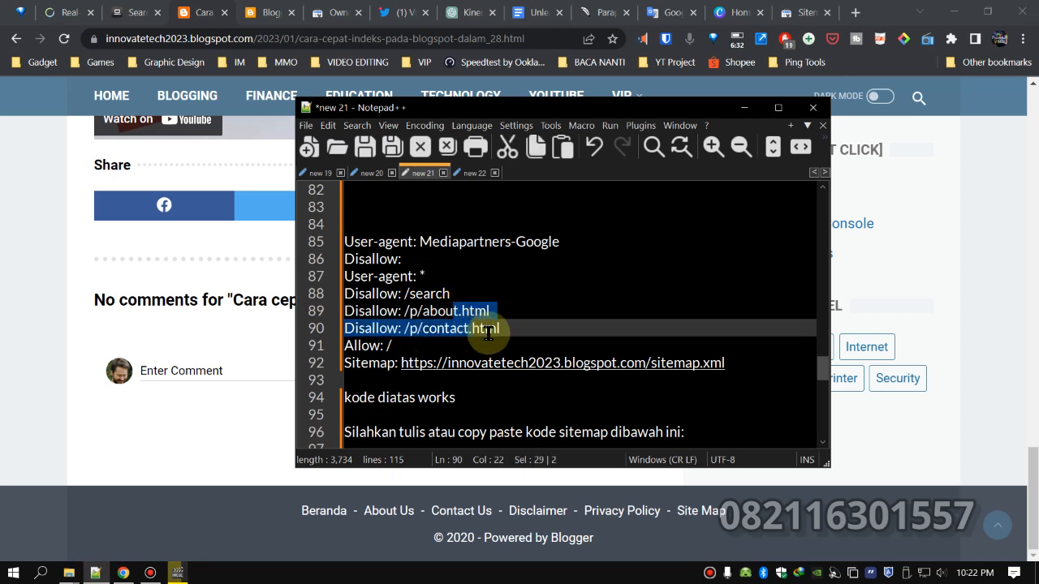
{"action": "left_click", "coordinate": [492, 329]}
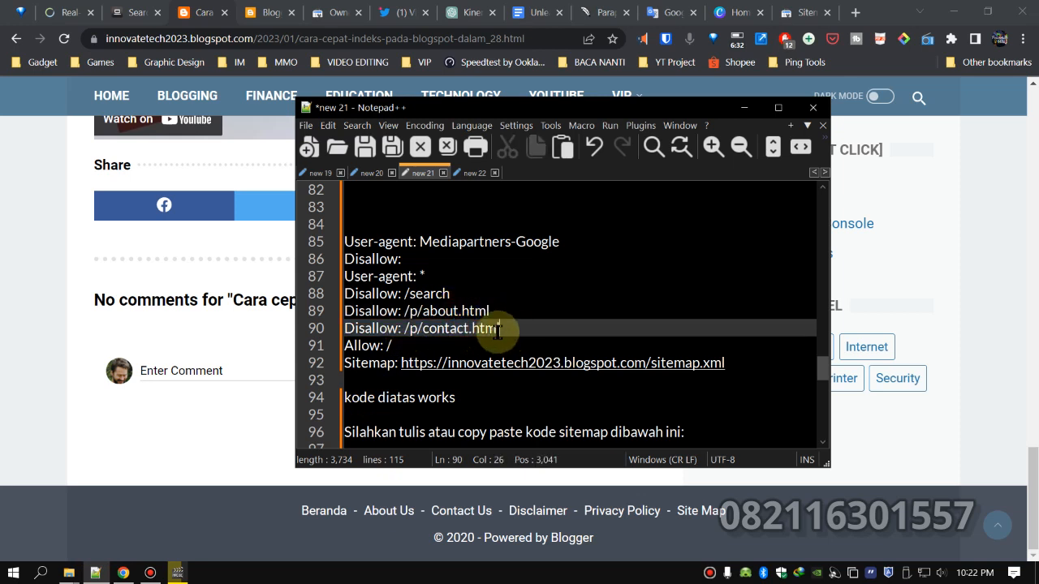
{"action": "left_click", "coordinate": [743, 107]}
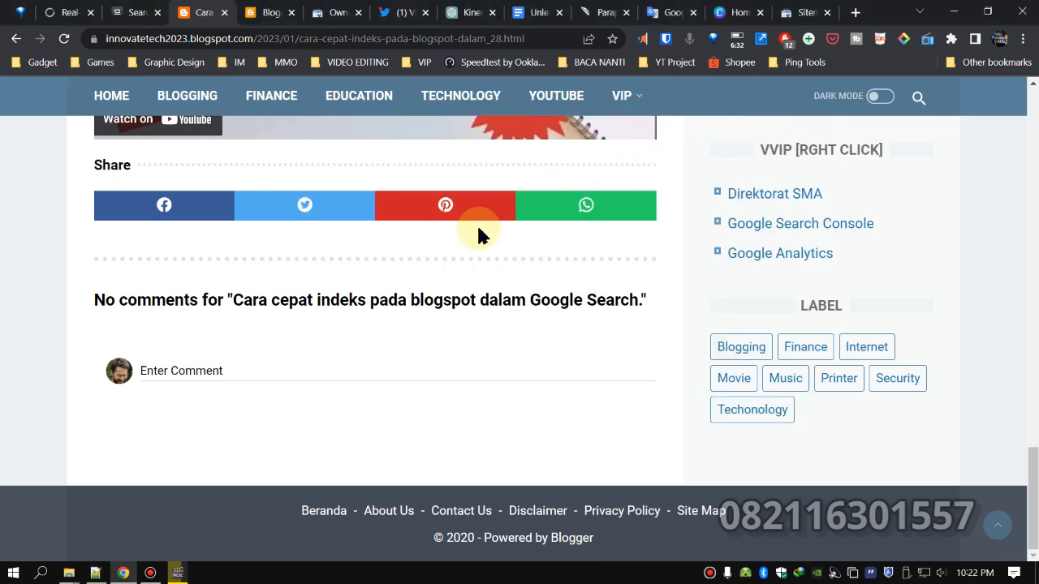
Look over the article's embedded videos and view the recorded example of a URL inspection in Google Search Console.
{"action": "scroll", "coordinate": [479, 232], "scroll_direction": "up", "scroll_amount": 5}
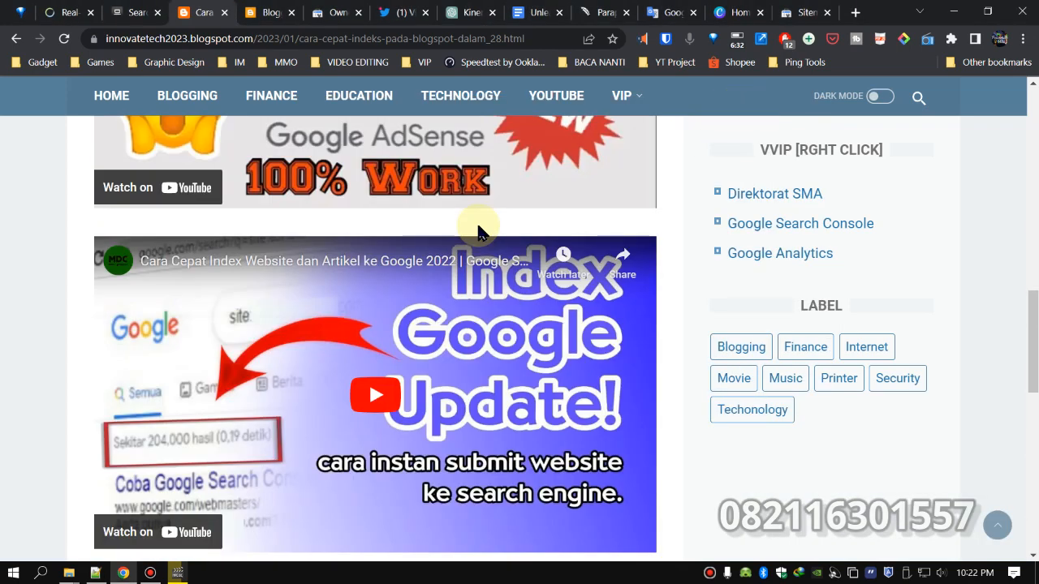
{"action": "left_click", "coordinate": [836, 127]}
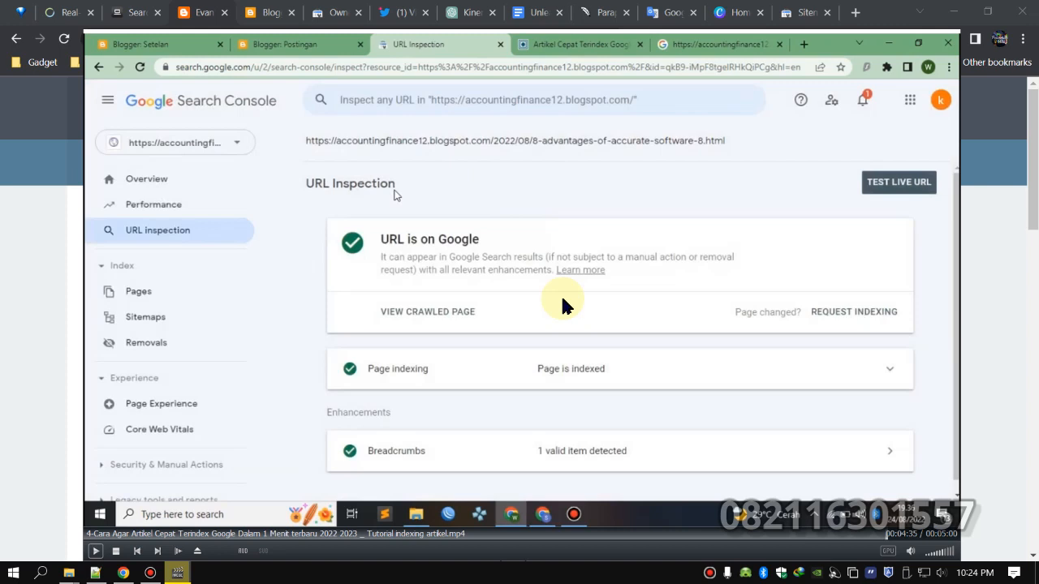
{"action": "left_click", "coordinate": [477, 120]}
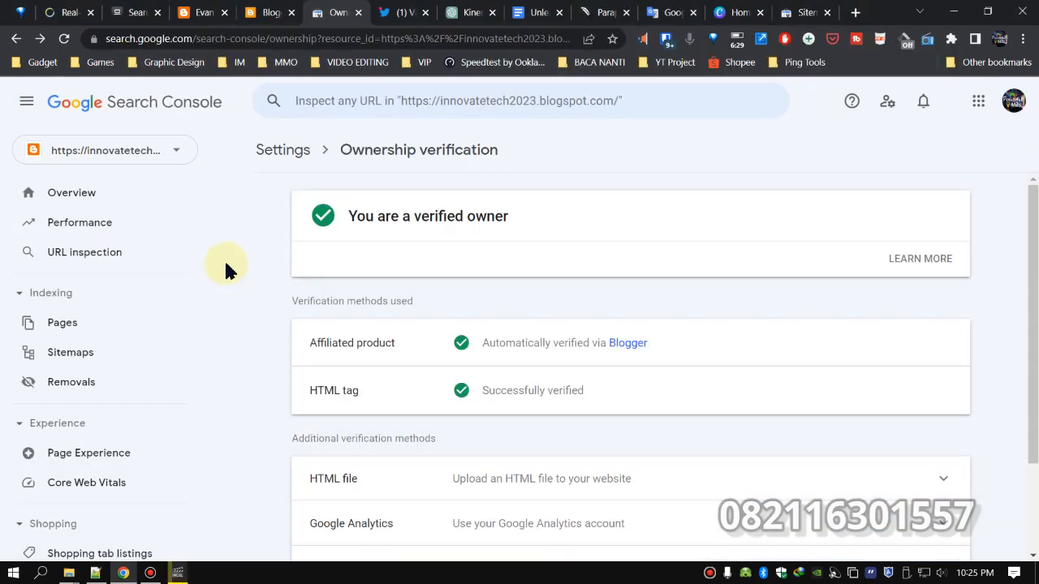
Start a URL inspection and copy the link address of the "Eliminate Debt, Enhance Success" article from the blog's home page.
{"action": "left_click", "coordinate": [69, 257]}
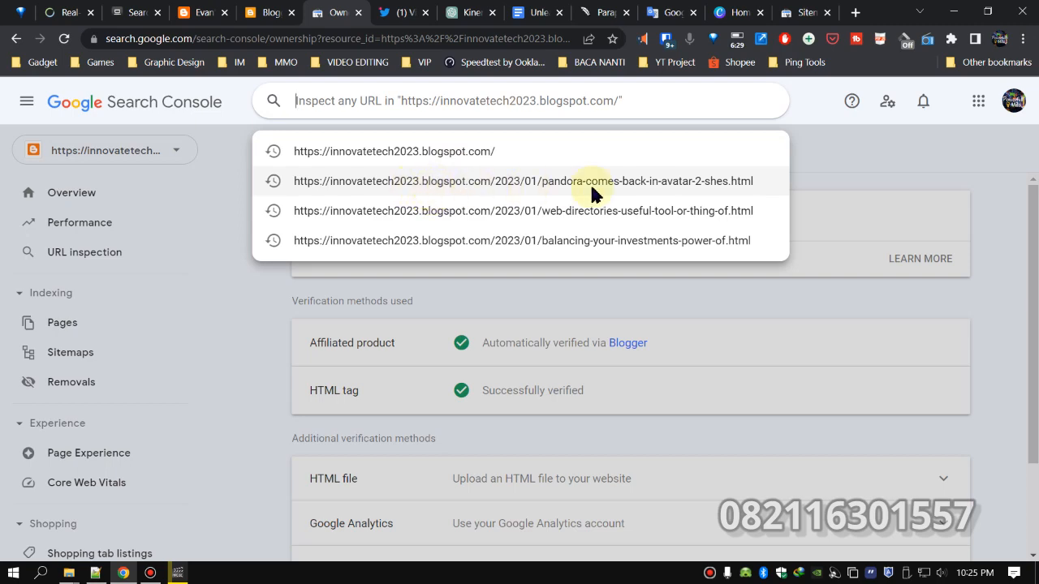
{"action": "left_click", "coordinate": [209, 20]}
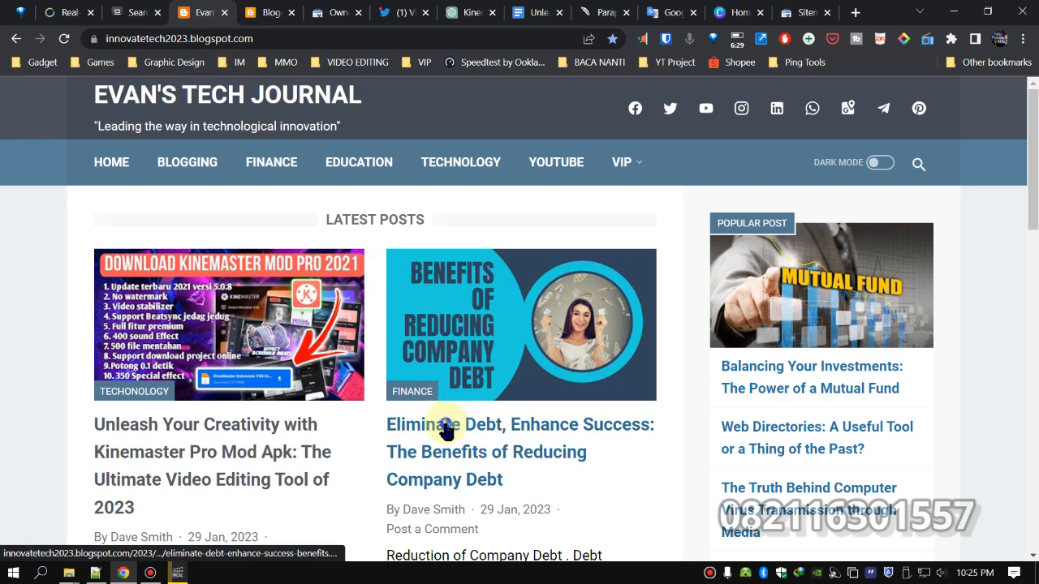
{"action": "right_click", "coordinate": [446, 430]}
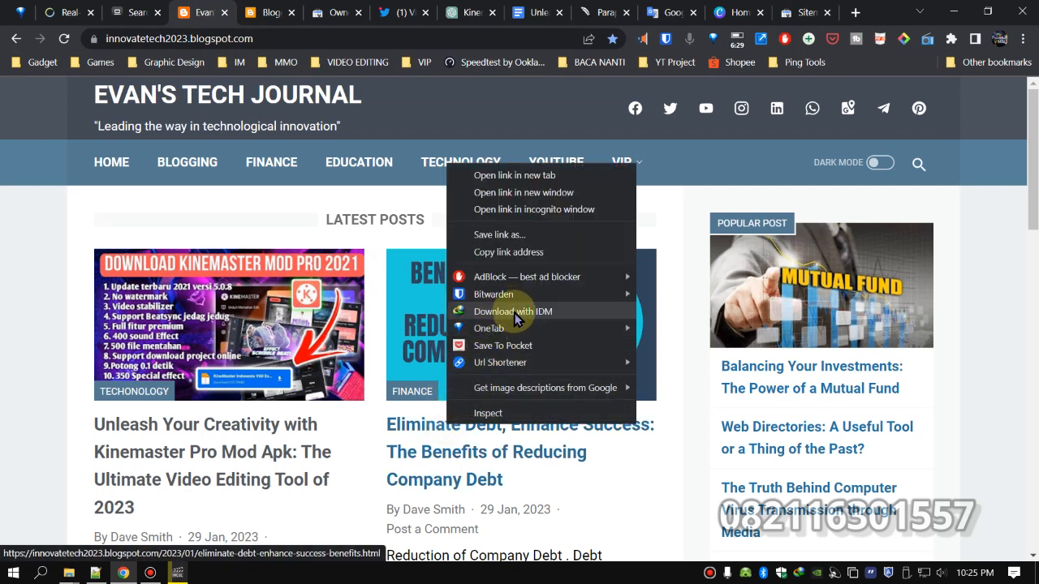
{"action": "left_click", "coordinate": [507, 253]}
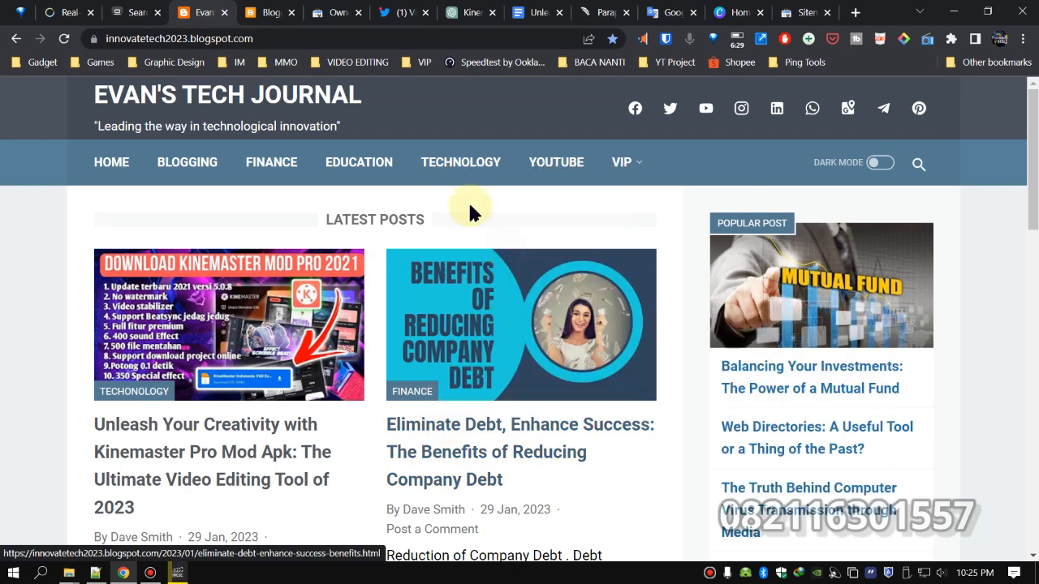
Inspect the copied article link in Search Console, test its live URL and review the test results.
{"action": "left_click", "coordinate": [333, 20]}
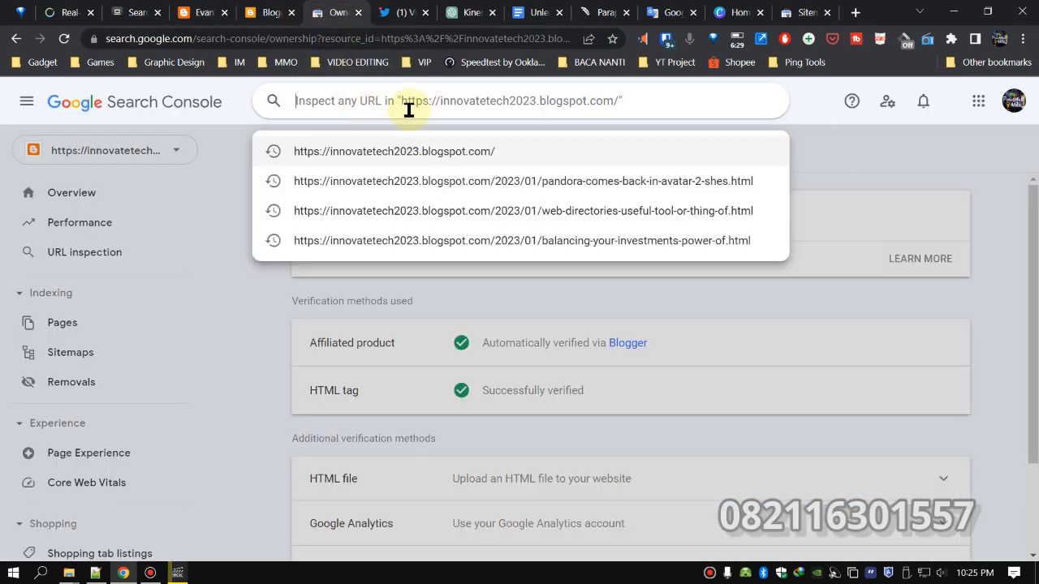
{"action": "right_click", "coordinate": [409, 109]}
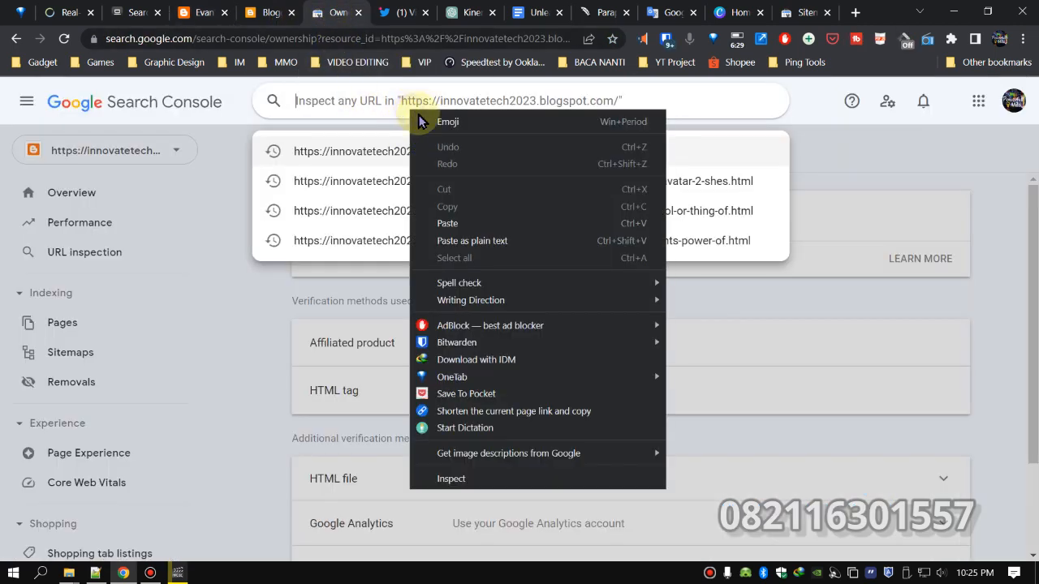
{"action": "left_click", "coordinate": [516, 230]}
{"action": "key", "text": "Return"}
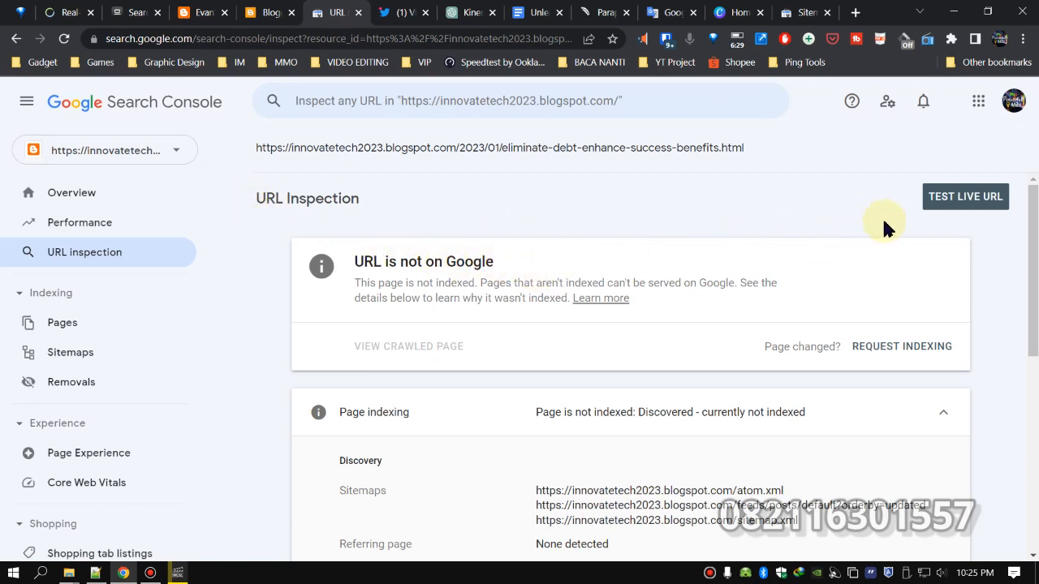
{"action": "left_click", "coordinate": [951, 208]}
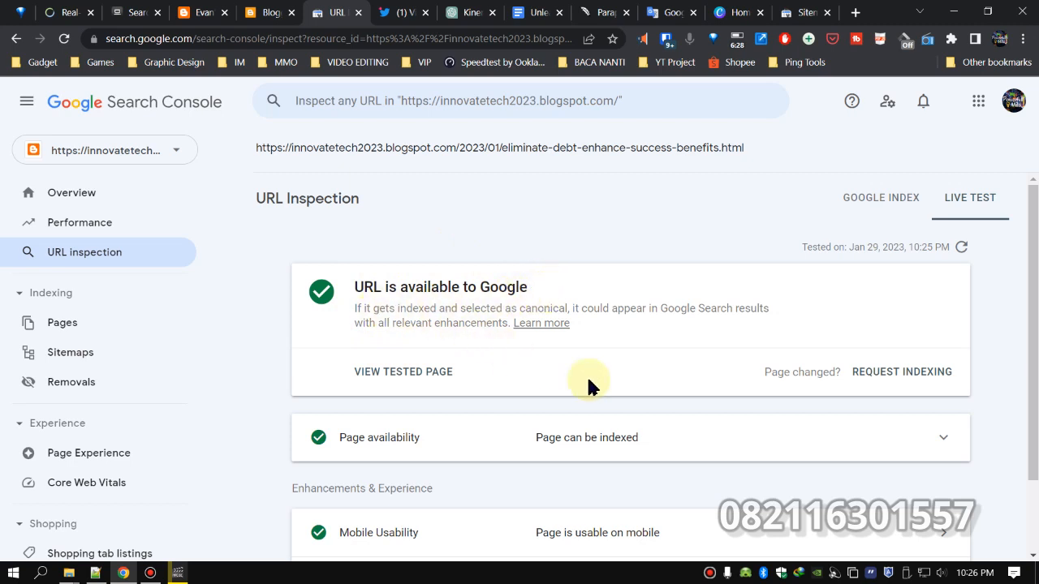
{"action": "scroll", "coordinate": [631, 381], "scroll_direction": "down", "scroll_amount": 1}
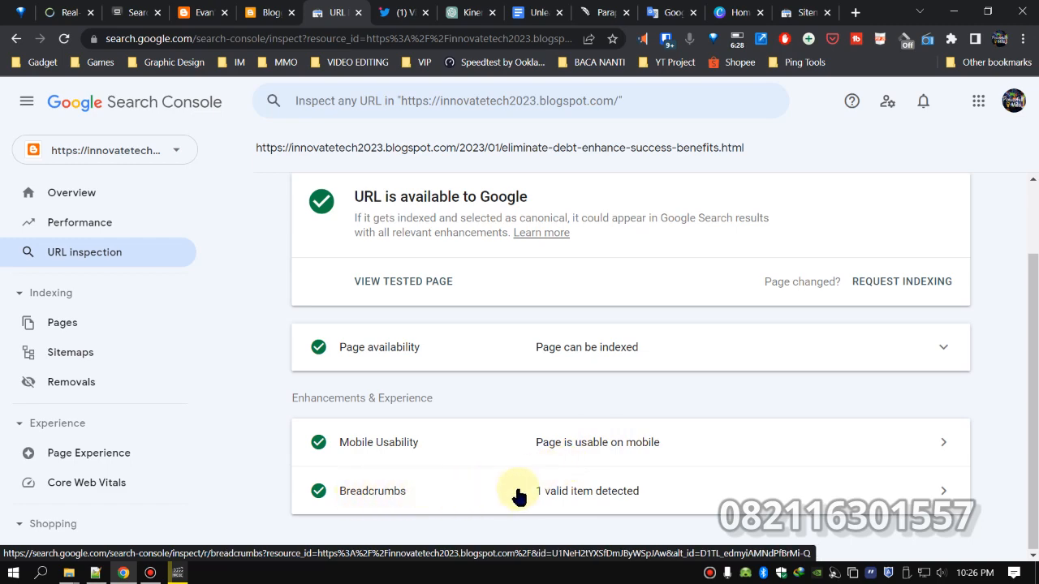
Return to the Blogger settings and close the custom robots.txt editor without saving.
{"action": "left_click", "coordinate": [201, 12]}
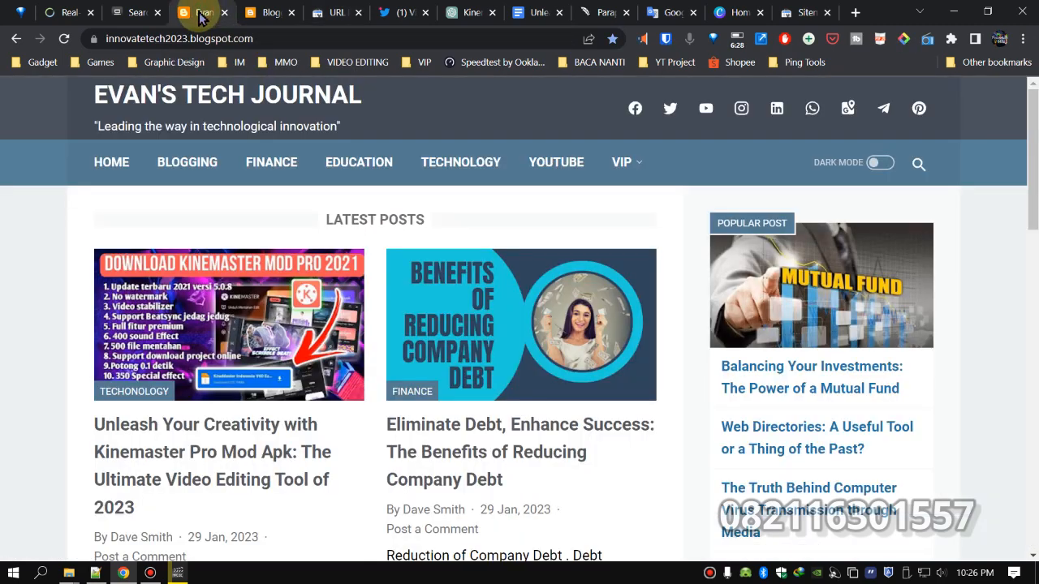
{"action": "left_click", "coordinate": [260, 12]}
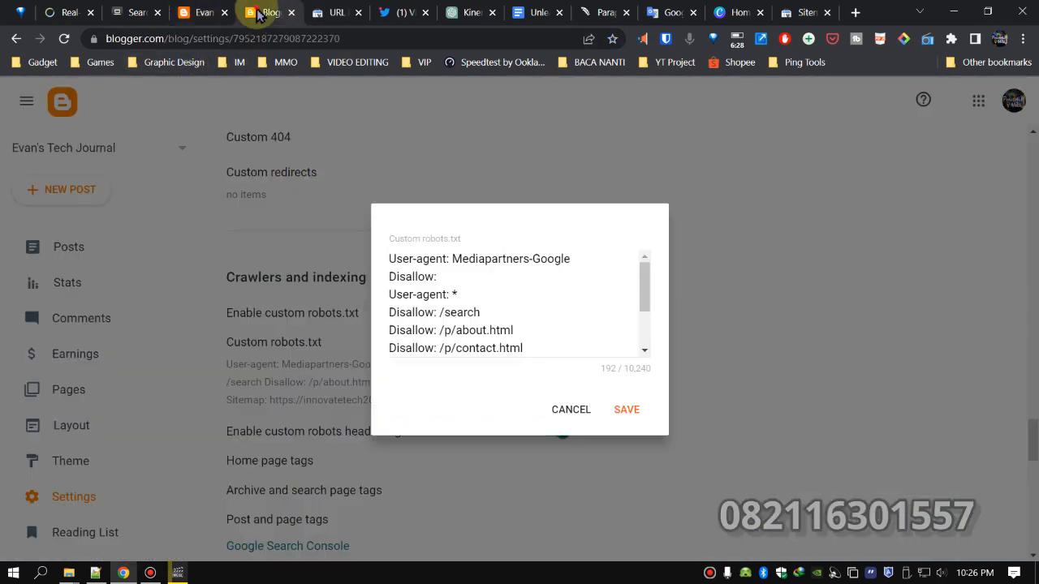
{"action": "left_click", "coordinate": [571, 409]}
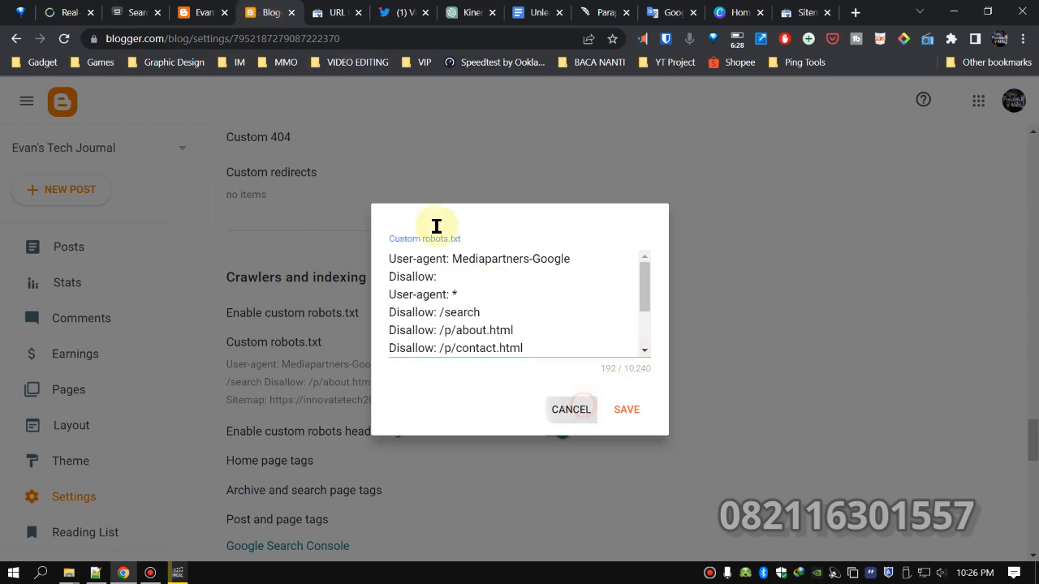
Open the "Unleash Your Creativity with Kinemaster Pro Mod Apk" article from the blog's home page in a new tab.
{"action": "left_click", "coordinate": [203, 12]}
{"action": "scroll", "coordinate": [276, 329], "scroll_direction": "down", "scroll_amount": 2}
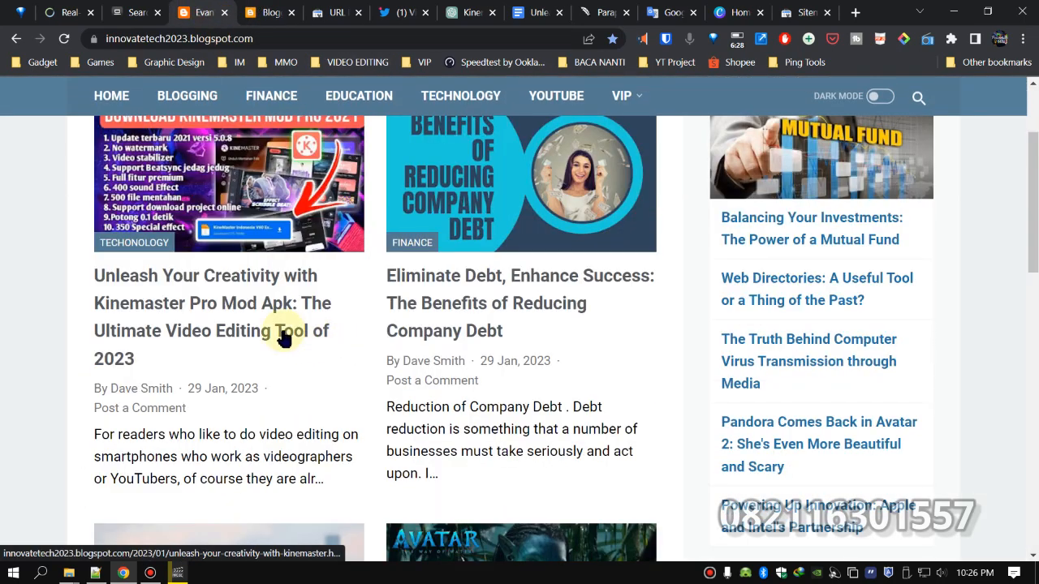
{"action": "right_click", "coordinate": [258, 315]}
{"action": "right_click", "coordinate": [211, 308]}
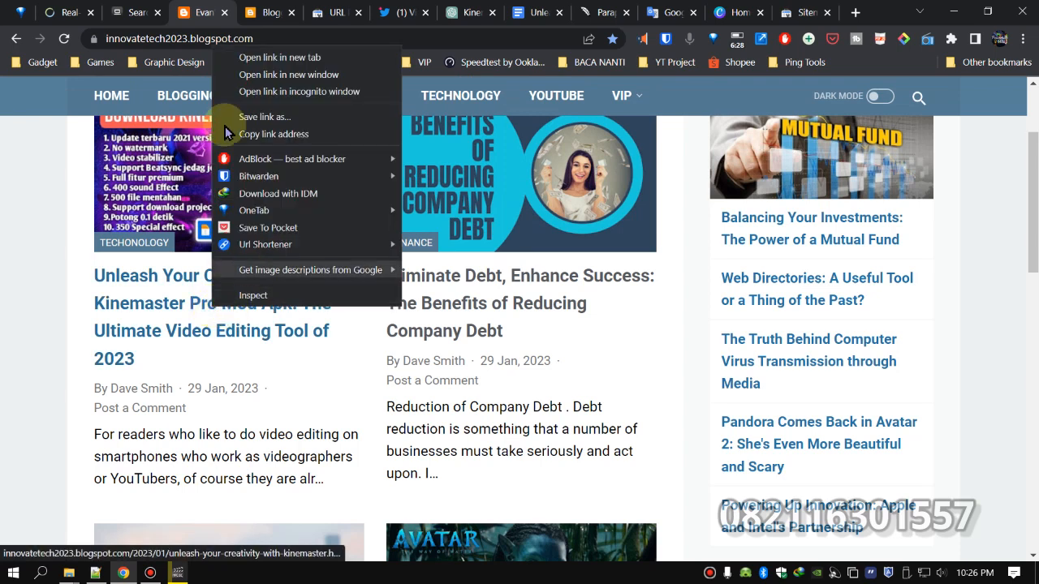
{"action": "left_click", "coordinate": [250, 63]}
{"action": "left_click", "coordinate": [255, 11]}
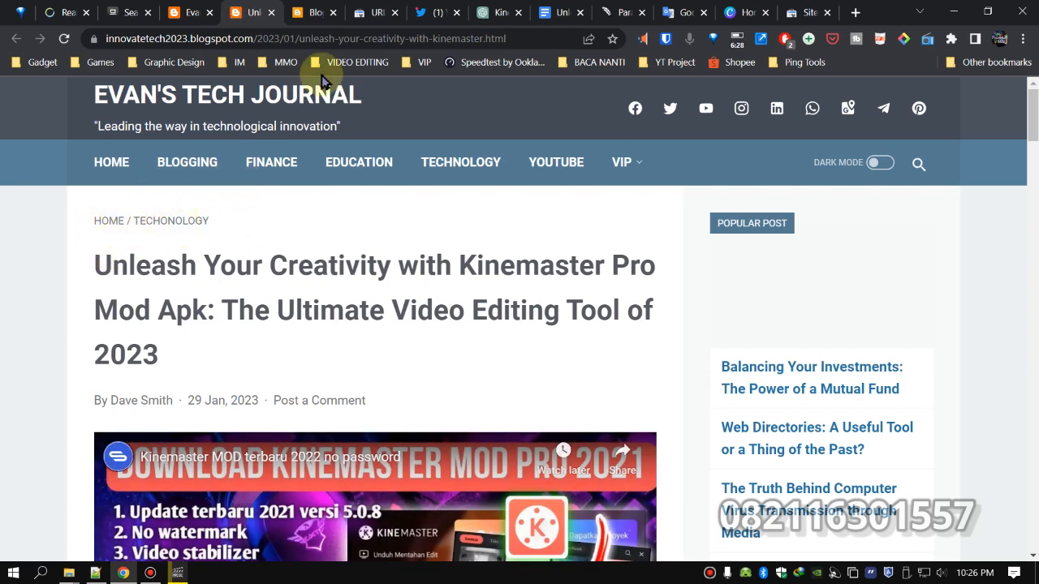
Request indexing for the inspected eliminate-debt-enhance-success-benefits.html page in Search Console and dismiss the notice.
{"action": "left_click", "coordinate": [369, 13]}
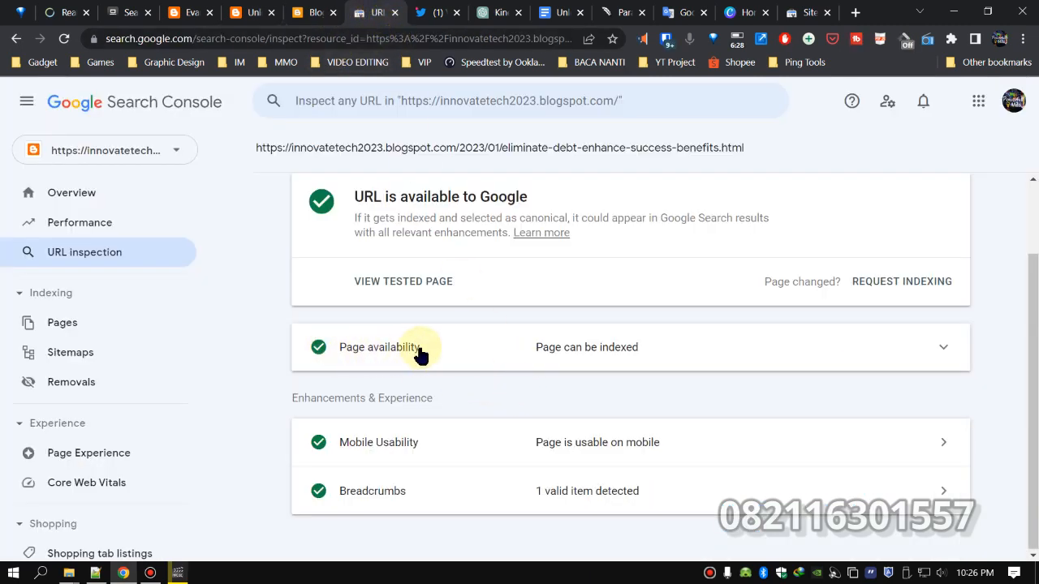
{"action": "left_click", "coordinate": [928, 284]}
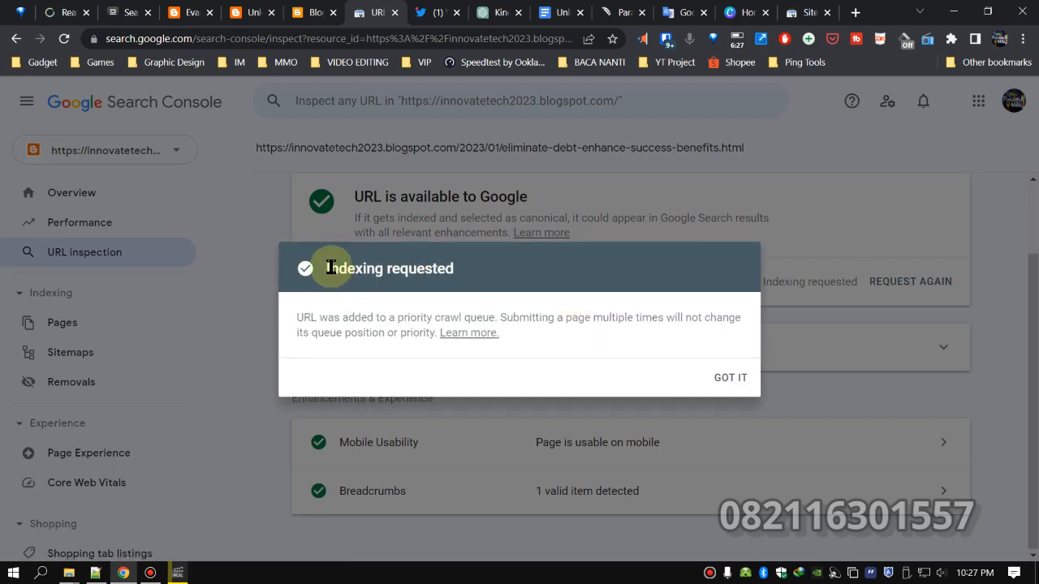
{"action": "left_click", "coordinate": [730, 378]}
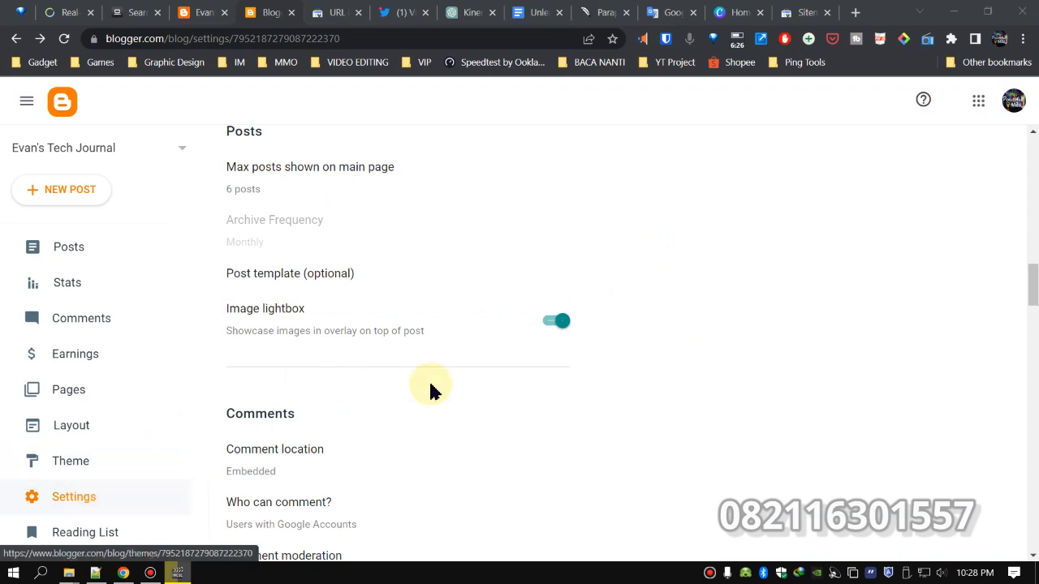
Review the custom robot tags for the home page under Crawlers and indexing in the Blogger settings, leaving them as they are.
{"action": "scroll", "coordinate": [654, 290], "scroll_direction": "down", "scroll_amount": 7}
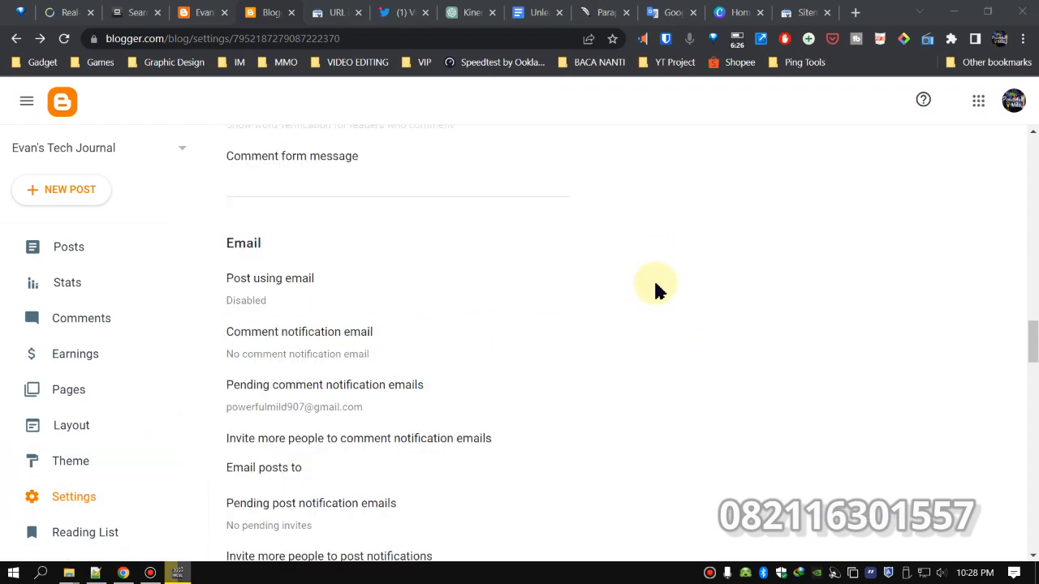
{"action": "scroll", "coordinate": [656, 286], "scroll_direction": "down", "scroll_amount": 10}
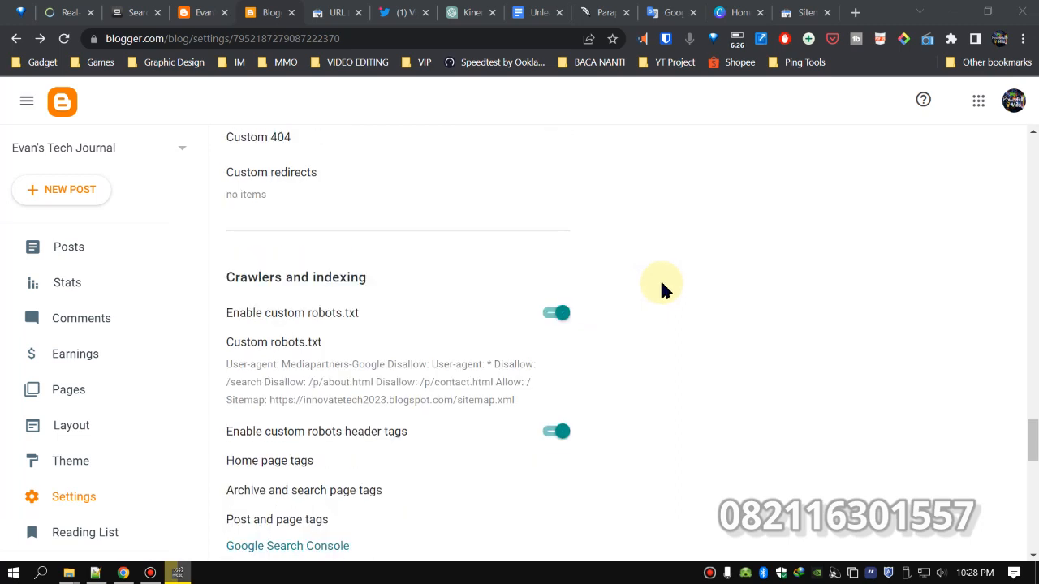
{"action": "scroll", "coordinate": [659, 280], "scroll_direction": "down", "scroll_amount": 2}
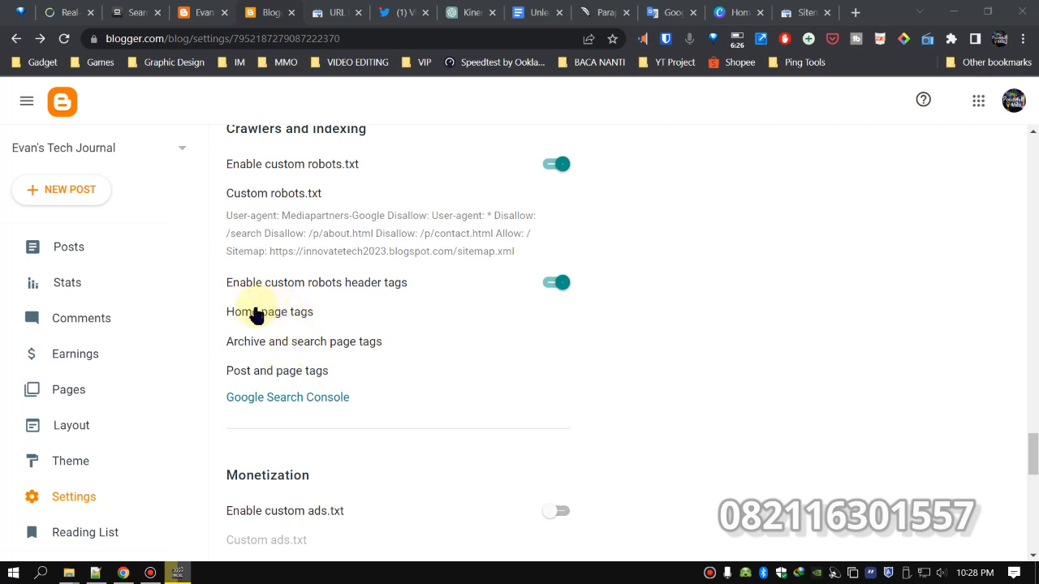
{"action": "left_click", "coordinate": [287, 321]}
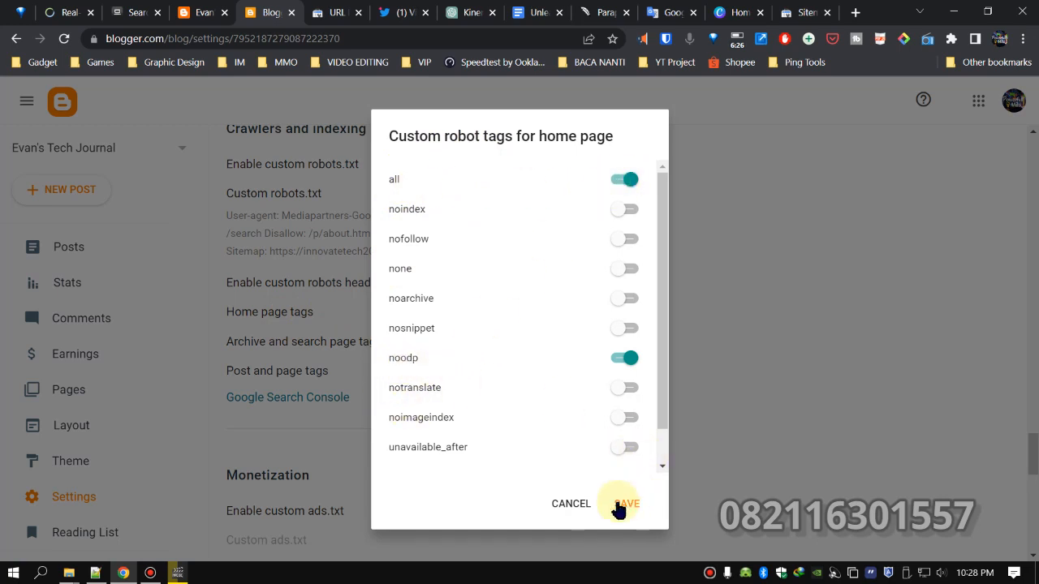
{"action": "left_click", "coordinate": [577, 507]}
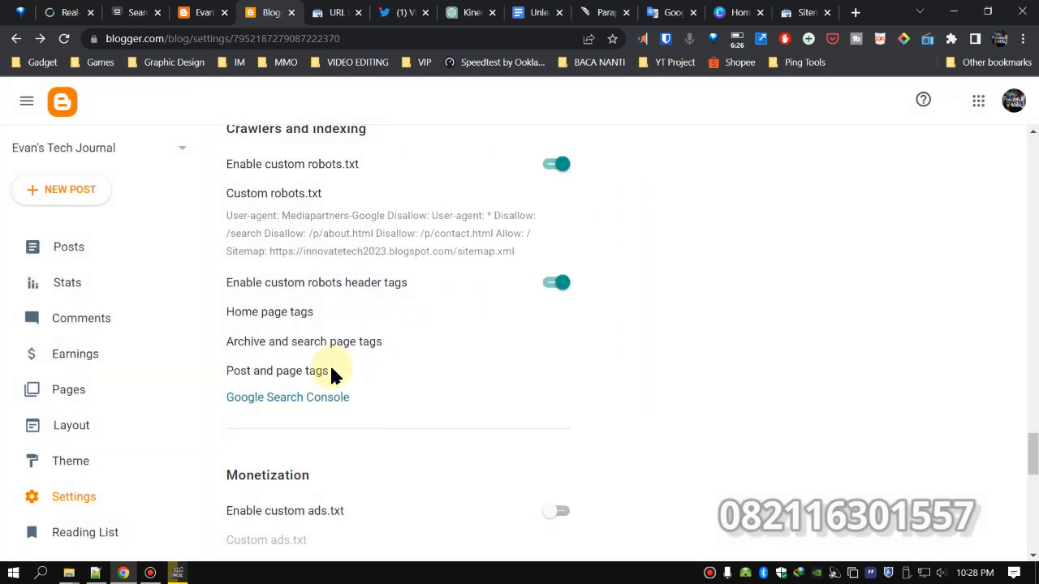
Review the custom robot tags for archive and search pages and for posts and pages without changing them.
{"action": "left_click", "coordinate": [338, 349]}
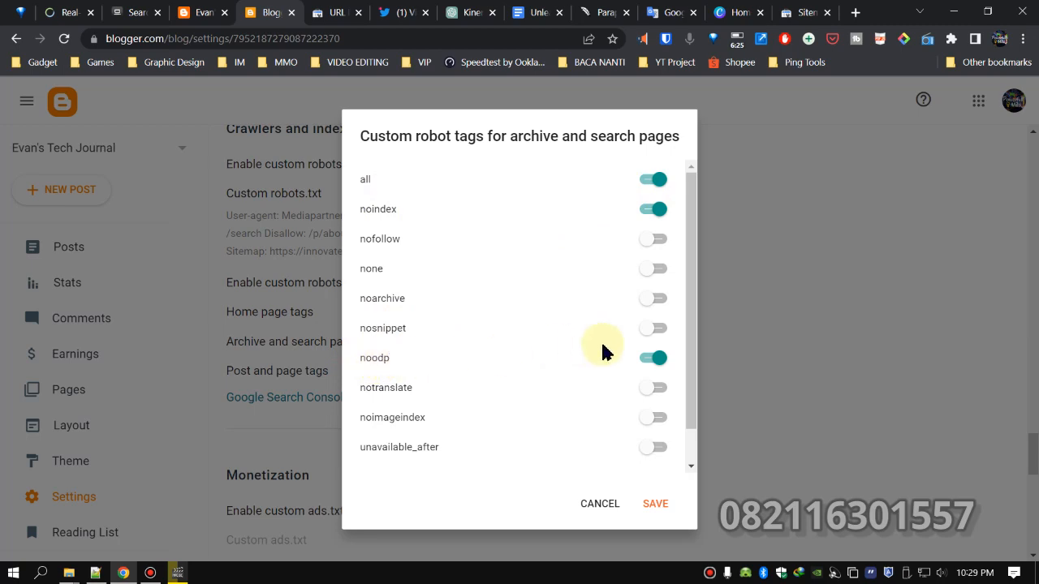
{"action": "left_click", "coordinate": [598, 507]}
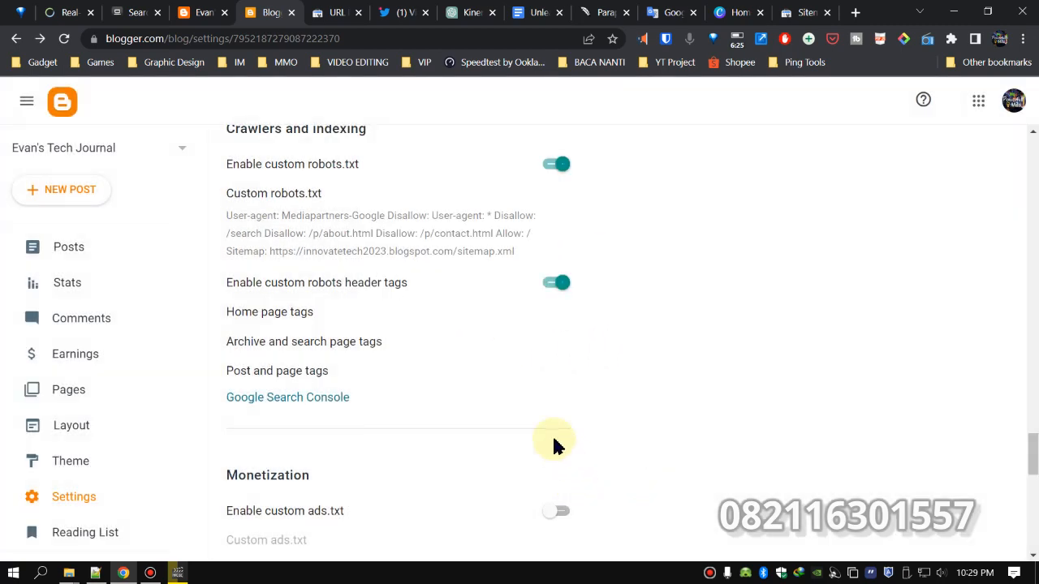
{"action": "left_click", "coordinate": [292, 375]}
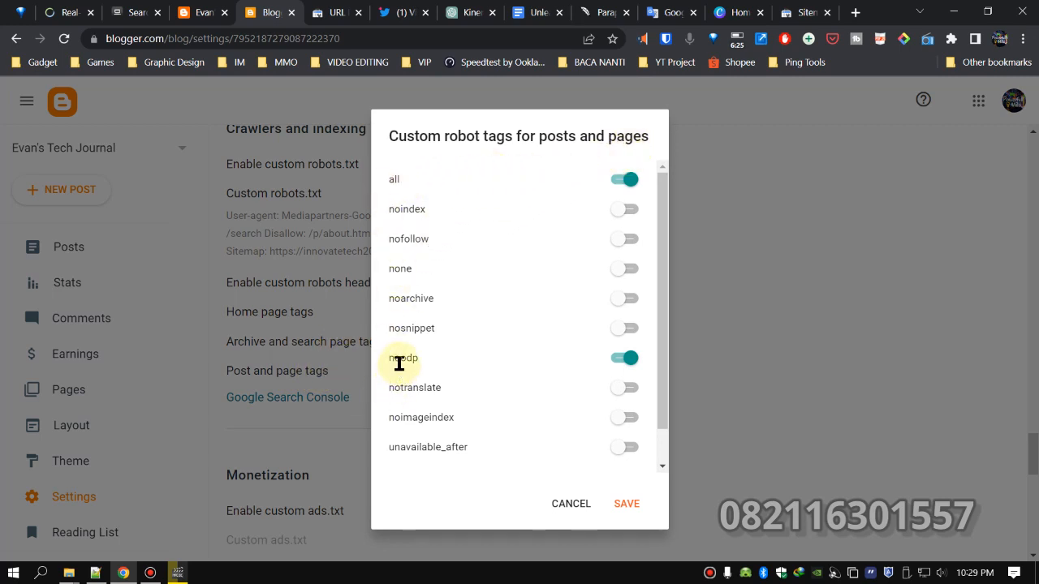
{"action": "left_click", "coordinate": [571, 505]}
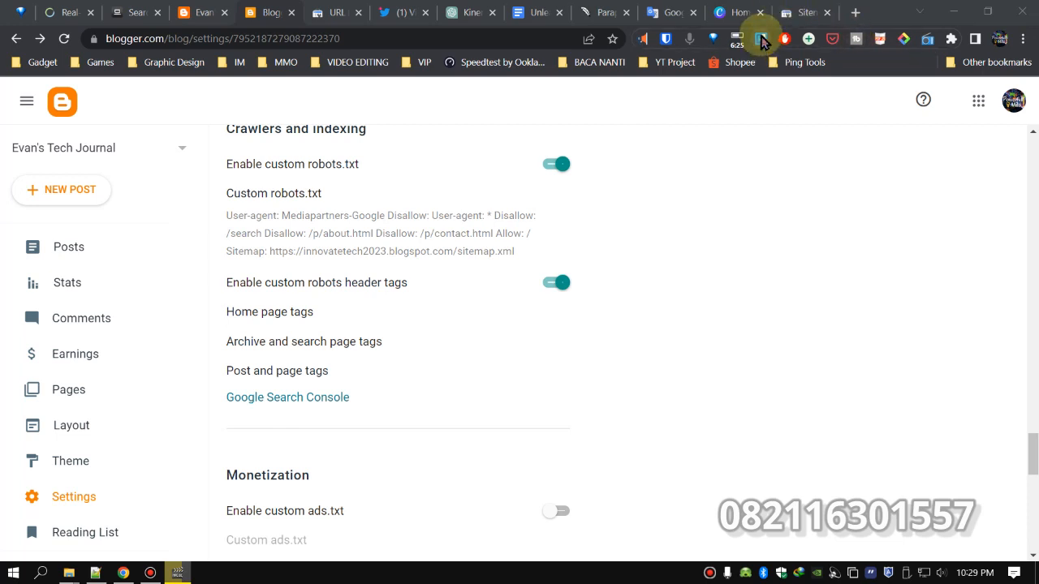
Open the blog's Sitemaps page in Search Console and look through the submitted sitemaps, down to sitemap.xml.
{"action": "left_click", "coordinate": [337, 17]}
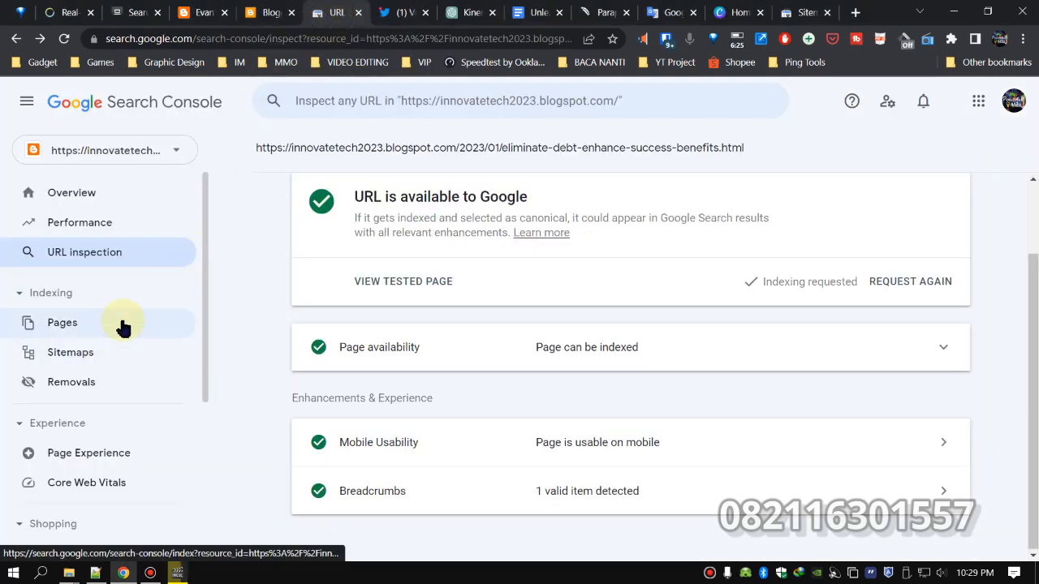
{"action": "scroll", "coordinate": [122, 325], "scroll_direction": "down", "scroll_amount": 2}
{"action": "scroll", "coordinate": [122, 326], "scroll_direction": "down", "scroll_amount": 2}
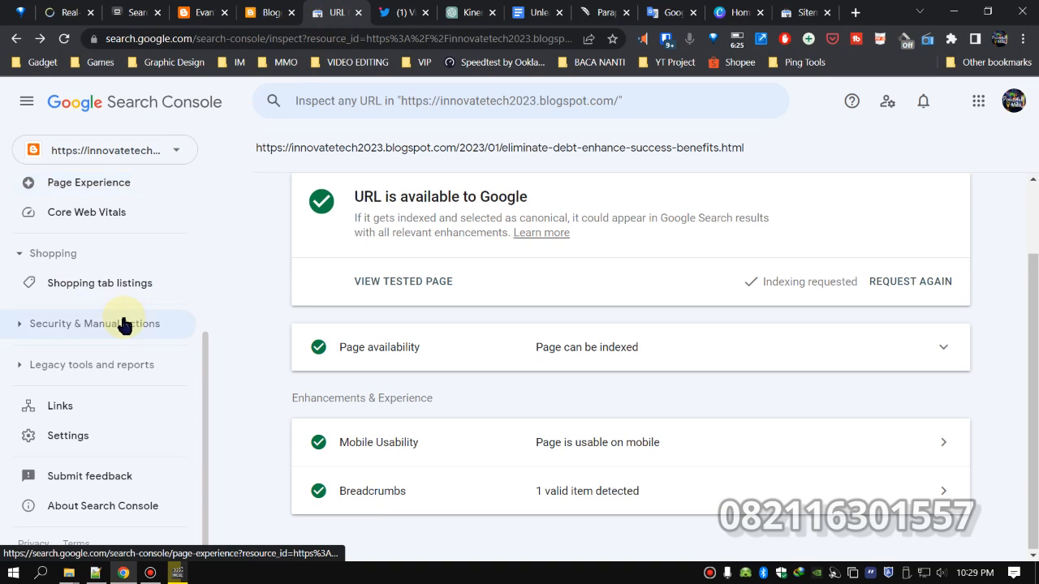
{"action": "scroll", "coordinate": [124, 324], "scroll_direction": "up", "scroll_amount": 3}
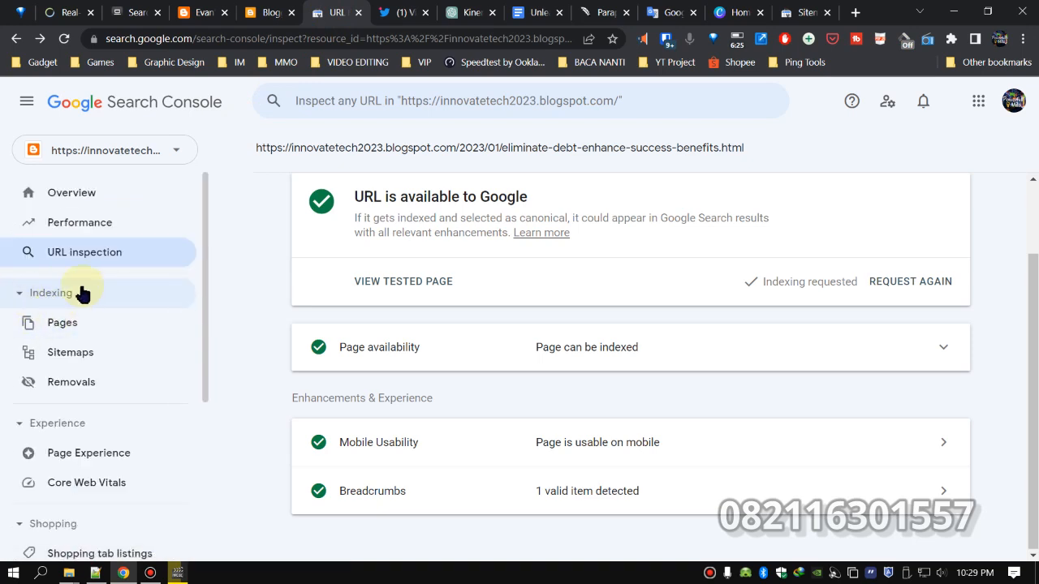
{"action": "left_click", "coordinate": [64, 354]}
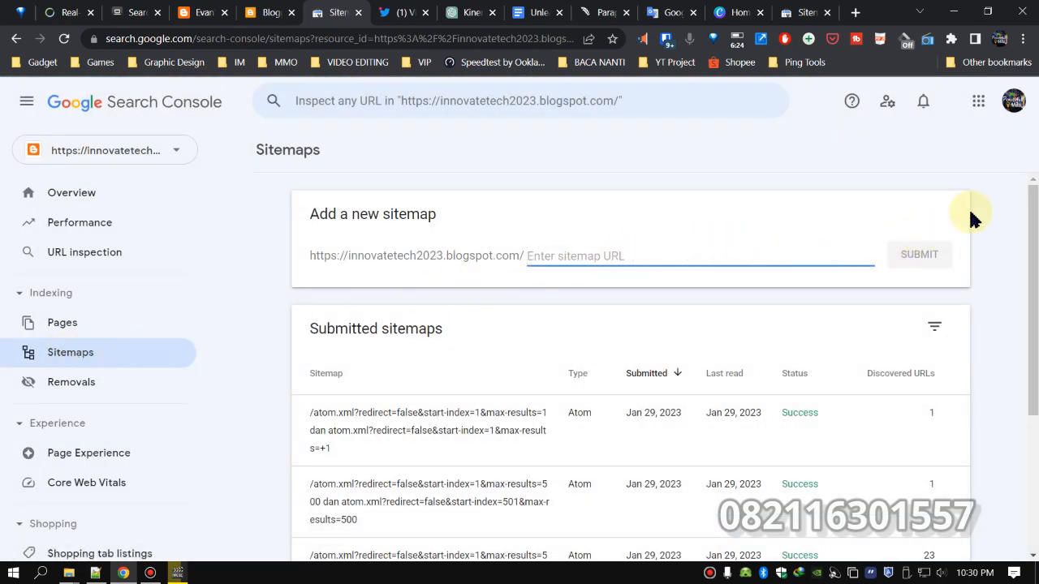
{"action": "left_click_drag", "start_coordinate": [1034, 212], "coordinate": [1036, 308]}
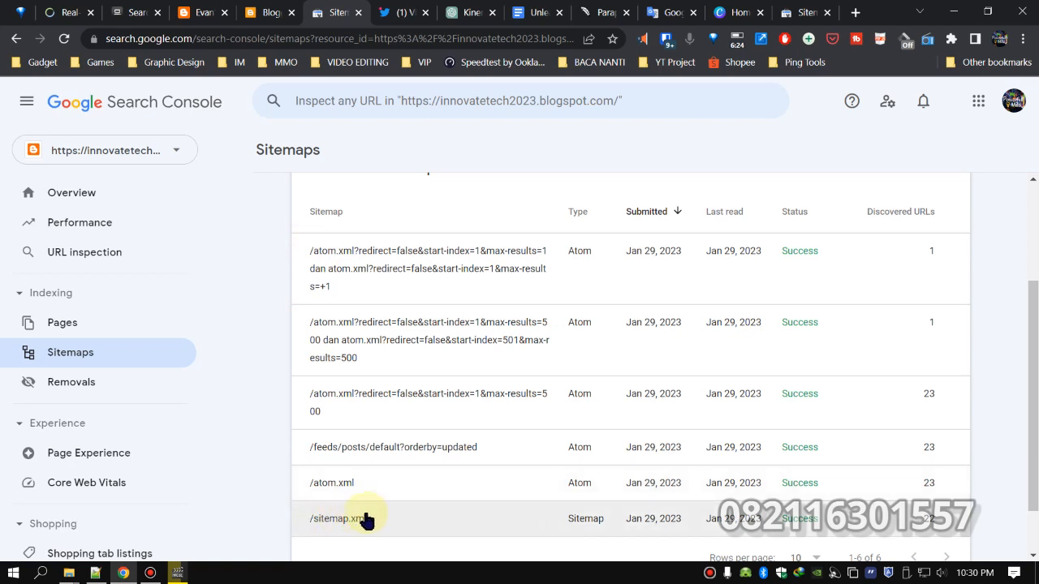
{"action": "scroll", "coordinate": [552, 211], "scroll_direction": "up", "scroll_amount": 2}
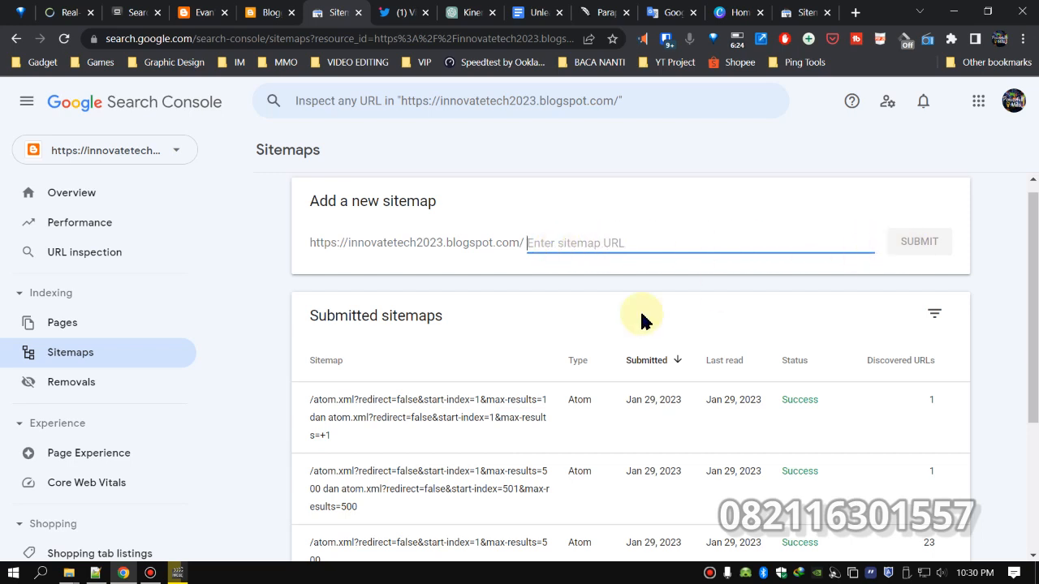
Copy sitemap.xml from the Notepad++ notes and paste it as the new sitemap URL in Search Console.
{"action": "left_click", "coordinate": [96, 575]}
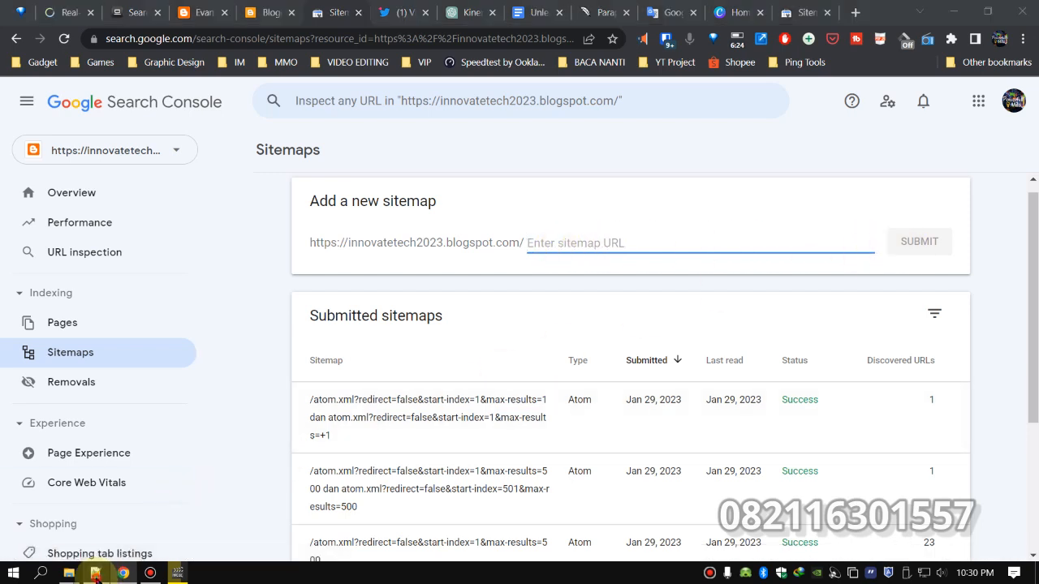
{"action": "scroll", "coordinate": [631, 261], "scroll_direction": "down", "scroll_amount": 2}
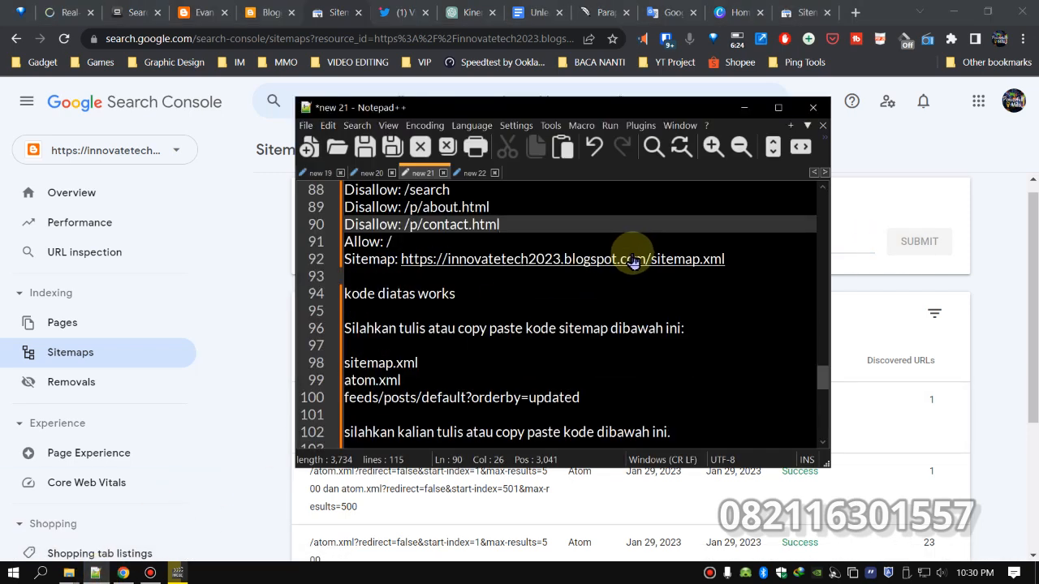
{"action": "scroll", "coordinate": [633, 261], "scroll_direction": "down", "scroll_amount": 2}
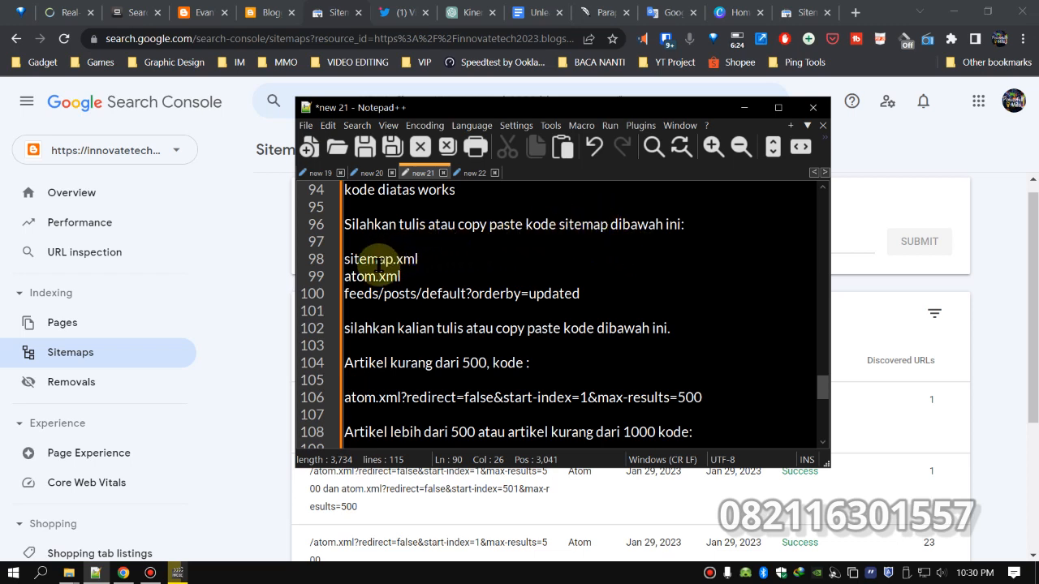
{"action": "left_click_drag", "start_coordinate": [421, 259], "coordinate": [348, 260]}
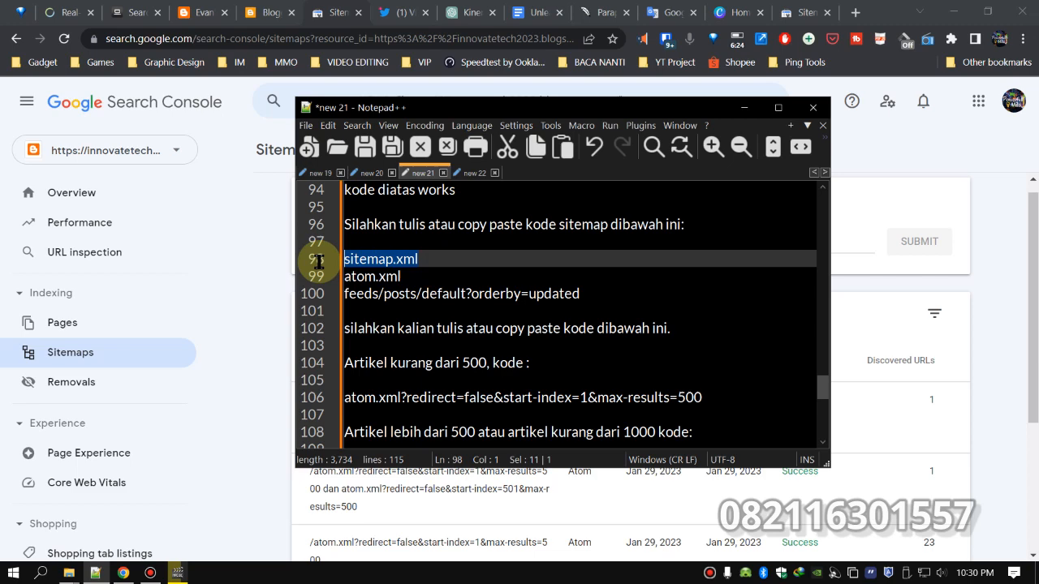
{"action": "right_click", "coordinate": [373, 269]}
{"action": "left_click", "coordinate": [428, 280]}
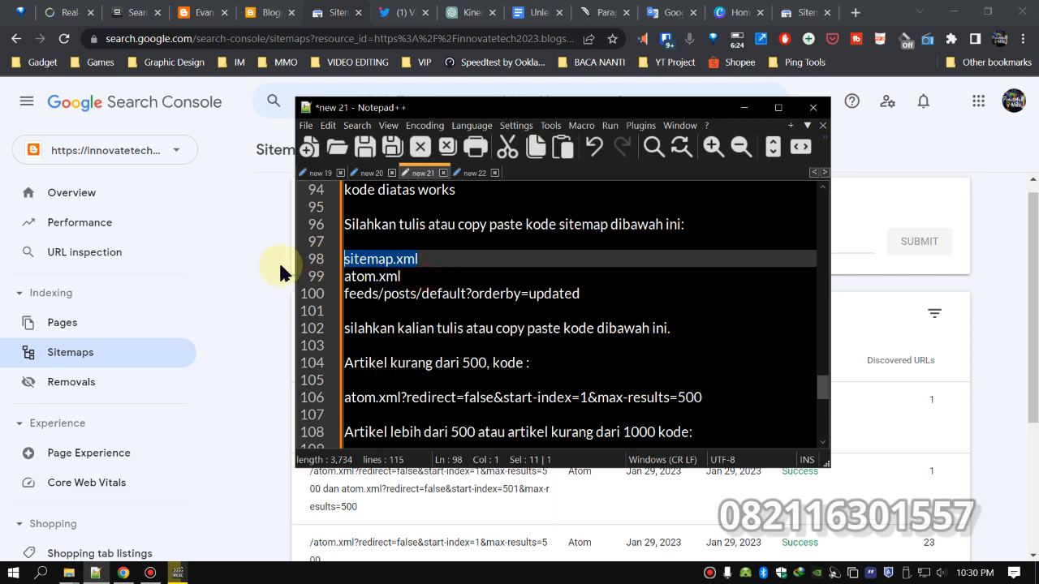
{"action": "left_click", "coordinate": [283, 273]}
{"action": "right_click", "coordinate": [590, 252]}
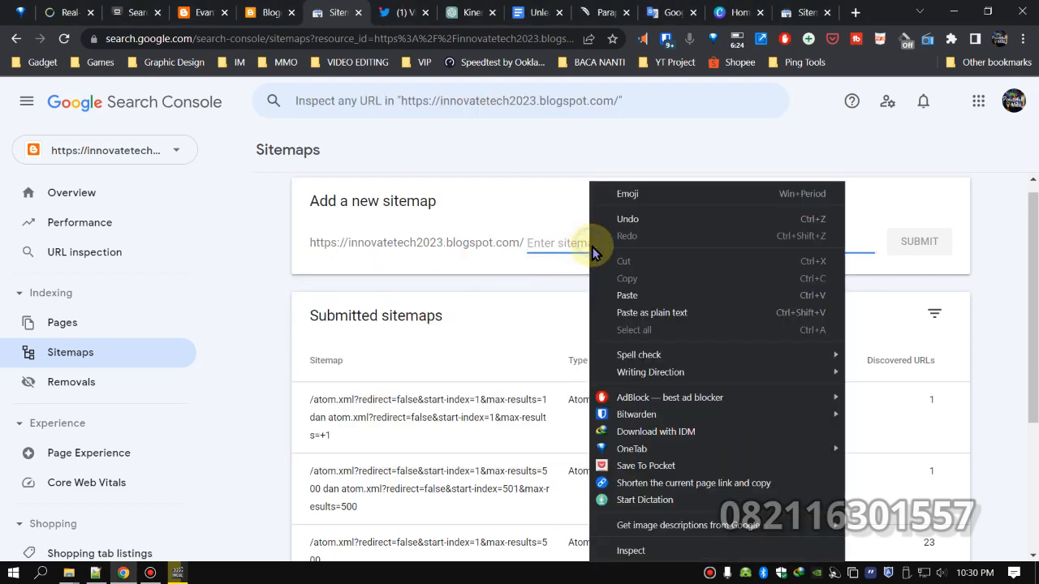
{"action": "left_click", "coordinate": [659, 295]}
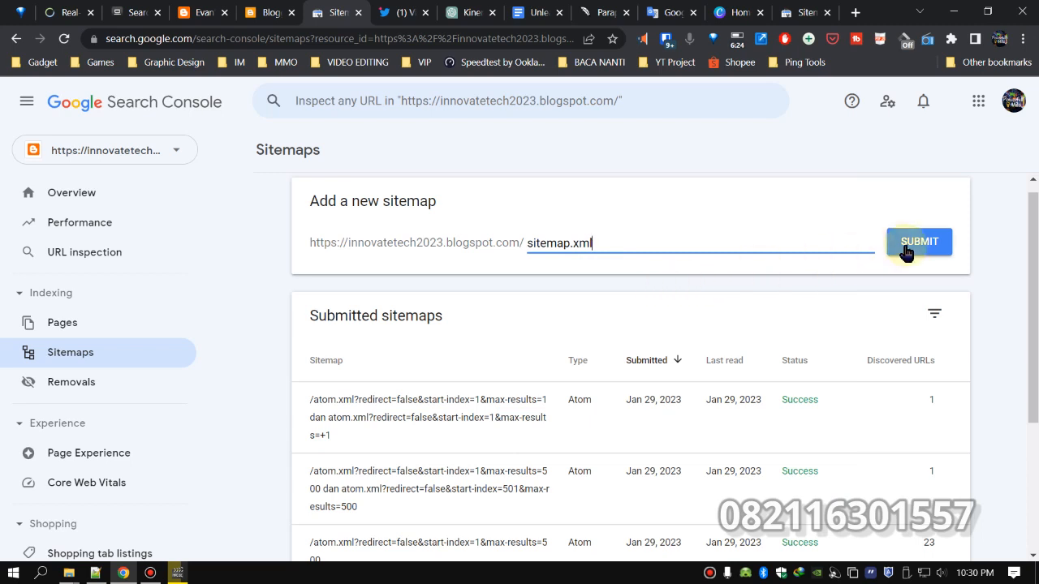
Clear the new sitemap URL without submitting it.
{"action": "key", "text": "BackSpace"}
{"action": "key", "text": "BackSpace"}
{"action": "key", "text": "BackSpace"}
{"action": "key", "text": "BackSpace"}
{"action": "key", "text": "BackSpace"}
{"action": "key", "text": "BackSpace"}
{"action": "key", "text": "BackSpace"}
{"action": "key", "text": "BackSpace"}
{"action": "key", "text": "BackSpace"}
{"action": "key", "text": "BackSpace"}
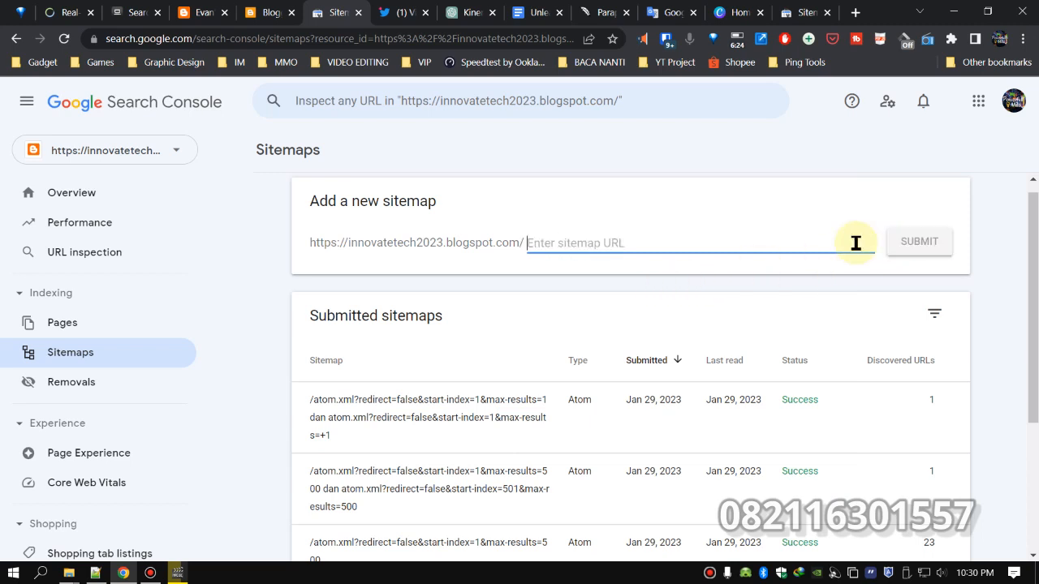
Compare the atom.xml, feeds/posts/default?orderby=updated and under-500-article codes in the Notepad++ notes with the submitted sitemaps.
{"action": "scroll", "coordinate": [749, 214], "scroll_direction": "down", "scroll_amount": 3}
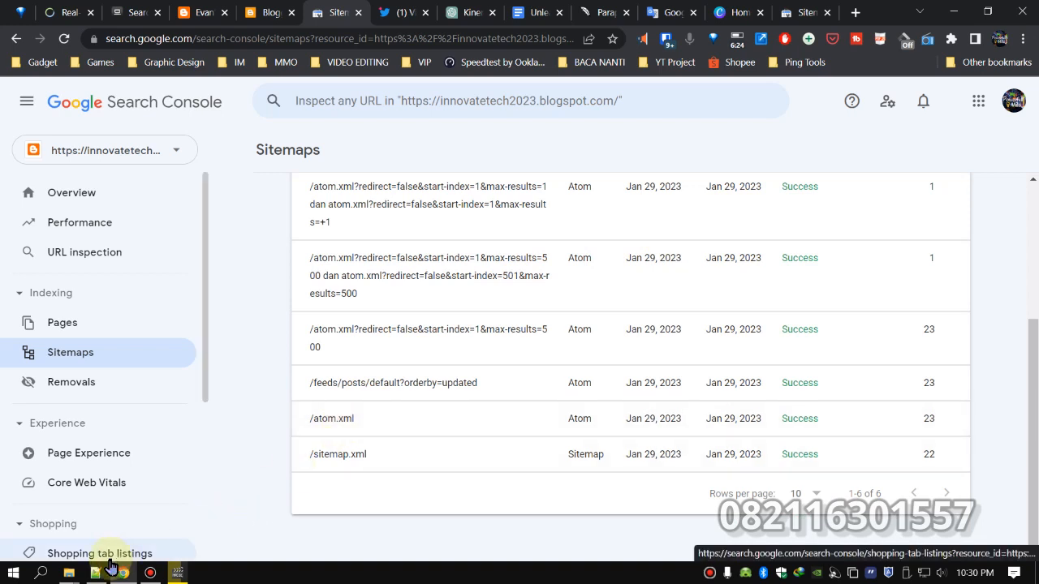
{"action": "left_click", "coordinate": [95, 572]}
{"action": "left_click", "coordinate": [414, 278]}
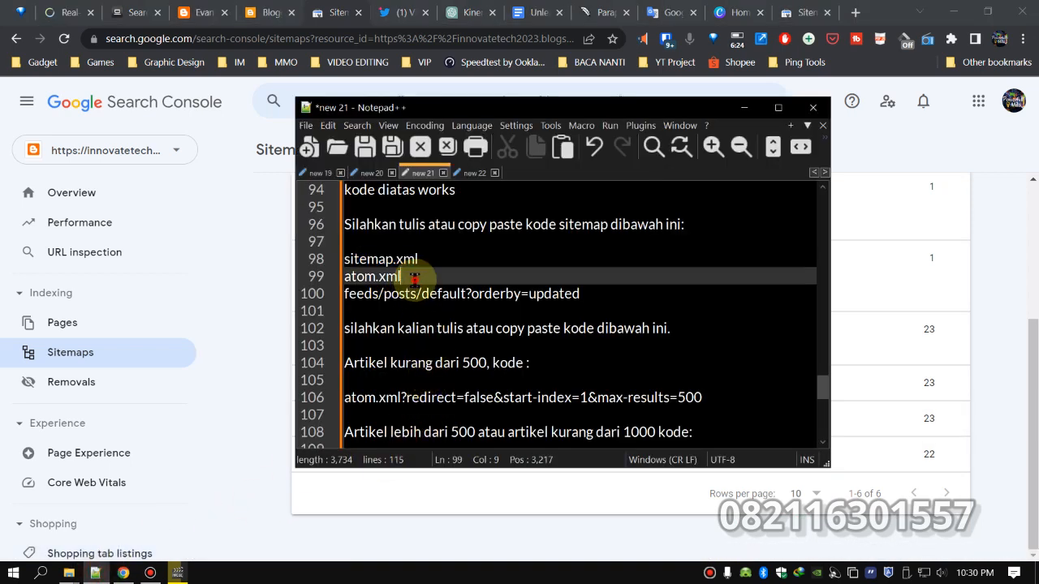
{"action": "left_click_drag", "start_coordinate": [414, 277], "coordinate": [343, 275]}
{"action": "left_click", "coordinate": [593, 291]}
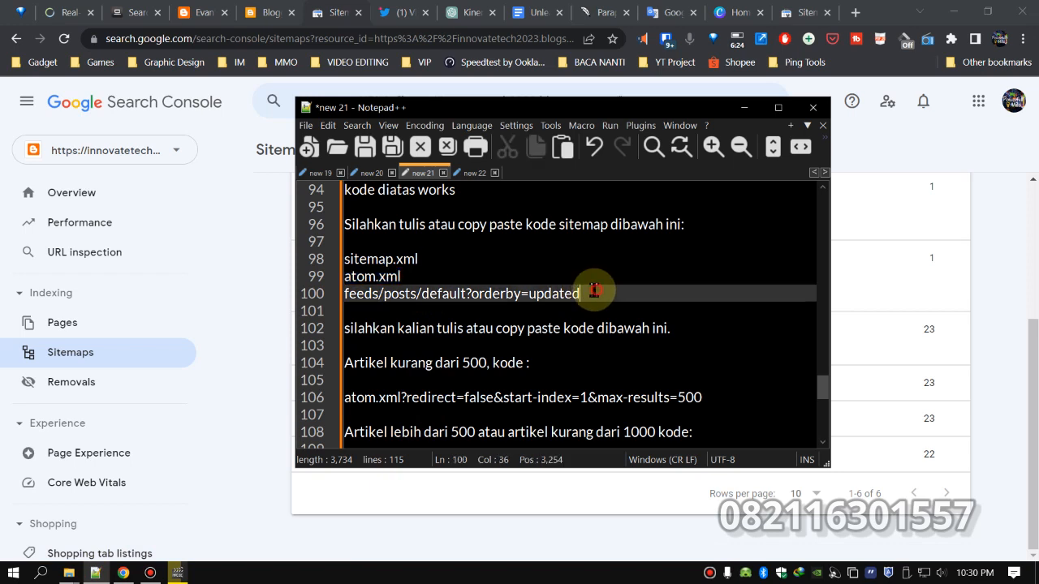
{"action": "left_click_drag", "start_coordinate": [593, 291], "coordinate": [342, 294]}
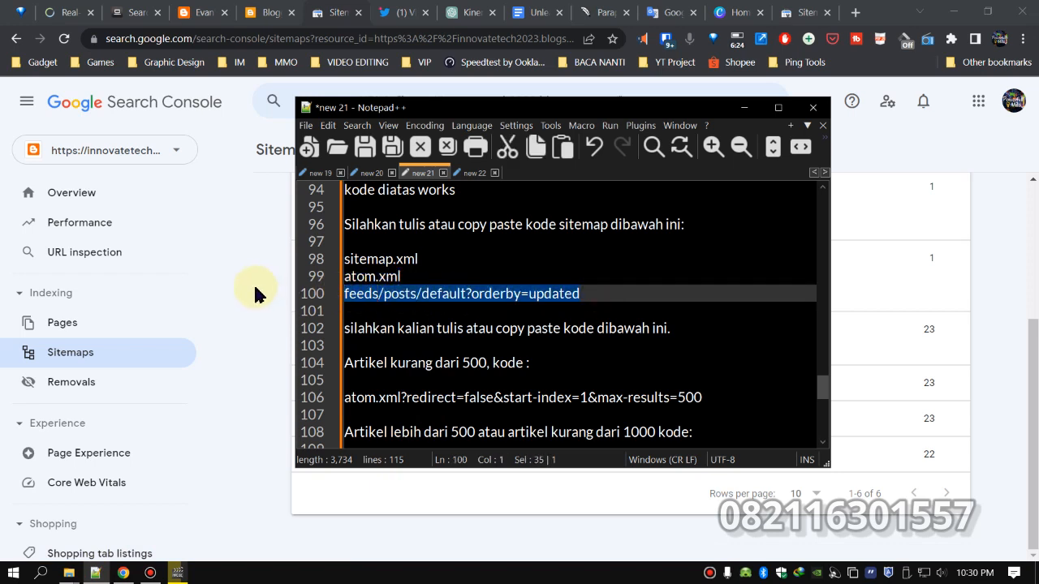
{"action": "left_click", "coordinate": [255, 294]}
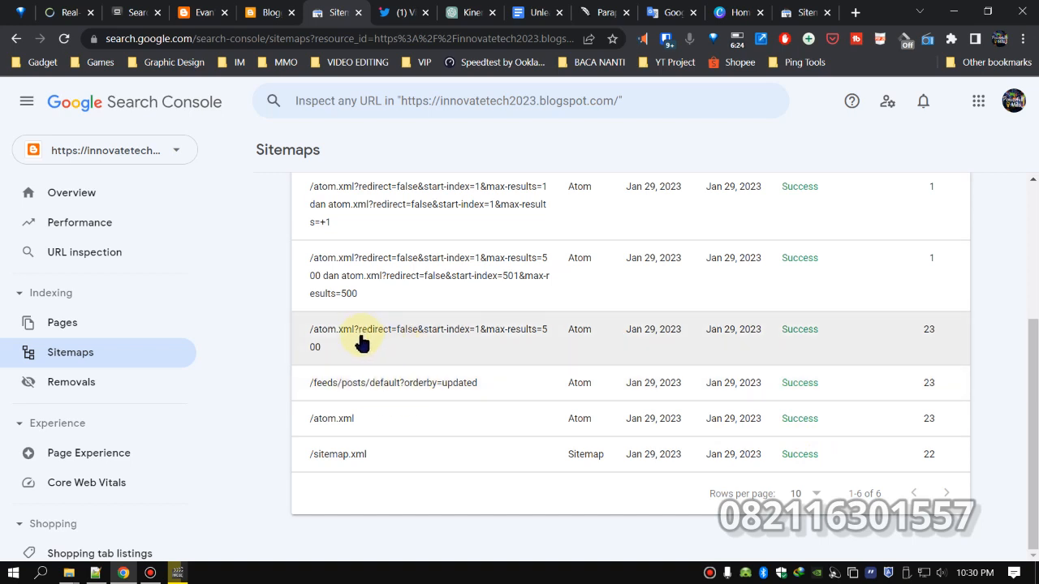
{"action": "left_click", "coordinate": [96, 573]}
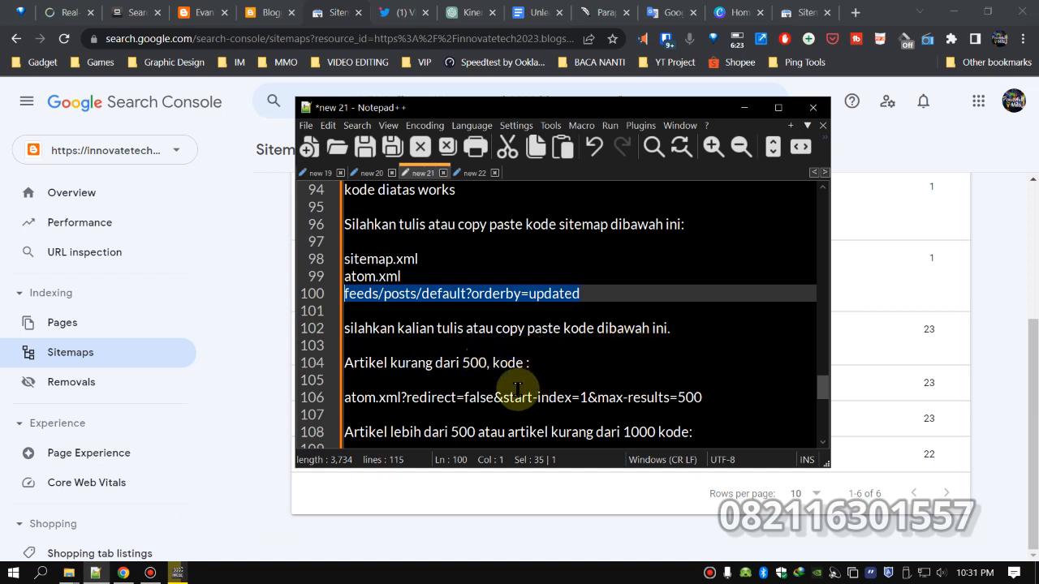
{"action": "left_click", "coordinate": [997, 390]}
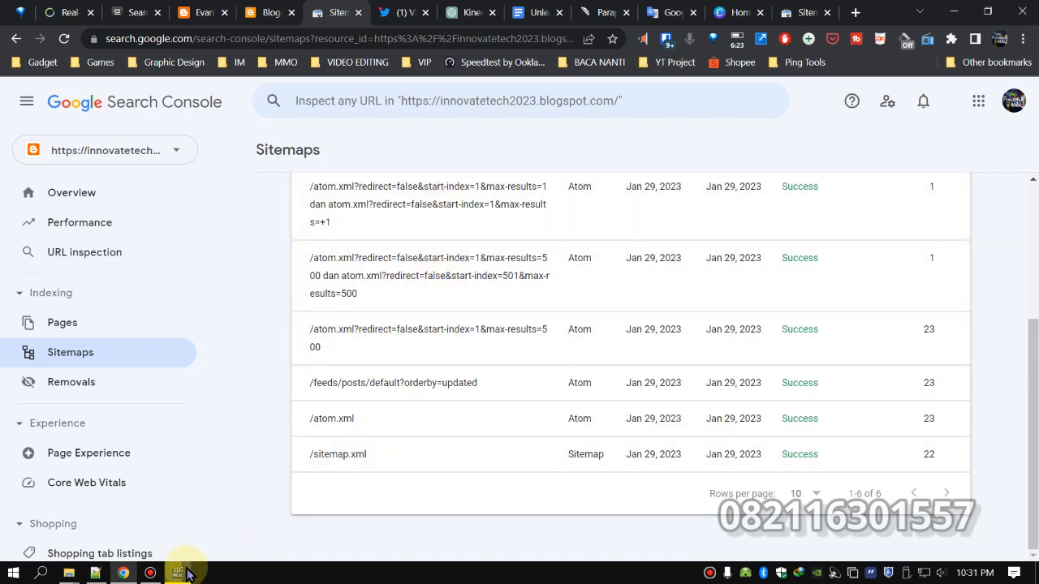
Review the sitemap codes for 500 to 1000 and over 1000 articles in the Notepad++ notes, then return to the submitted sitemaps in Search Console.
{"action": "mouse_move", "coordinate": [186, 573]}
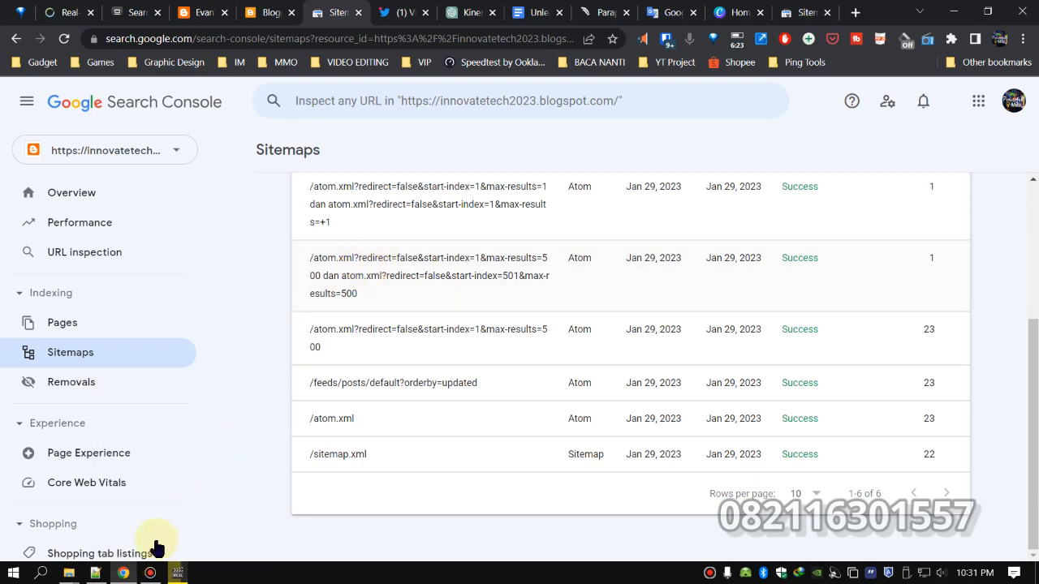
{"action": "mouse_move", "coordinate": [96, 574]}
{"action": "left_click", "coordinate": [160, 539]}
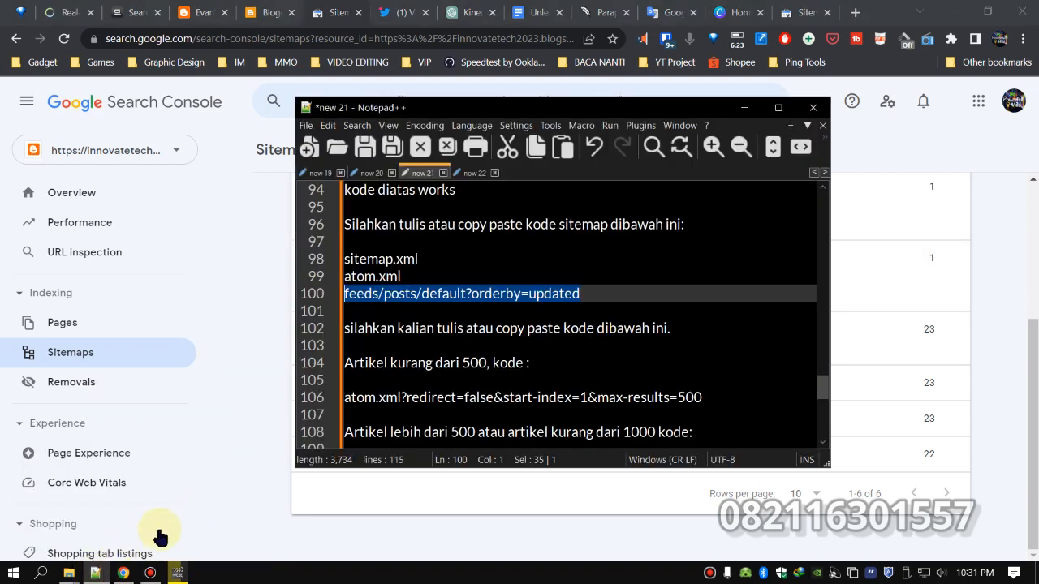
{"action": "scroll", "coordinate": [614, 361], "scroll_direction": "down", "scroll_amount": 2}
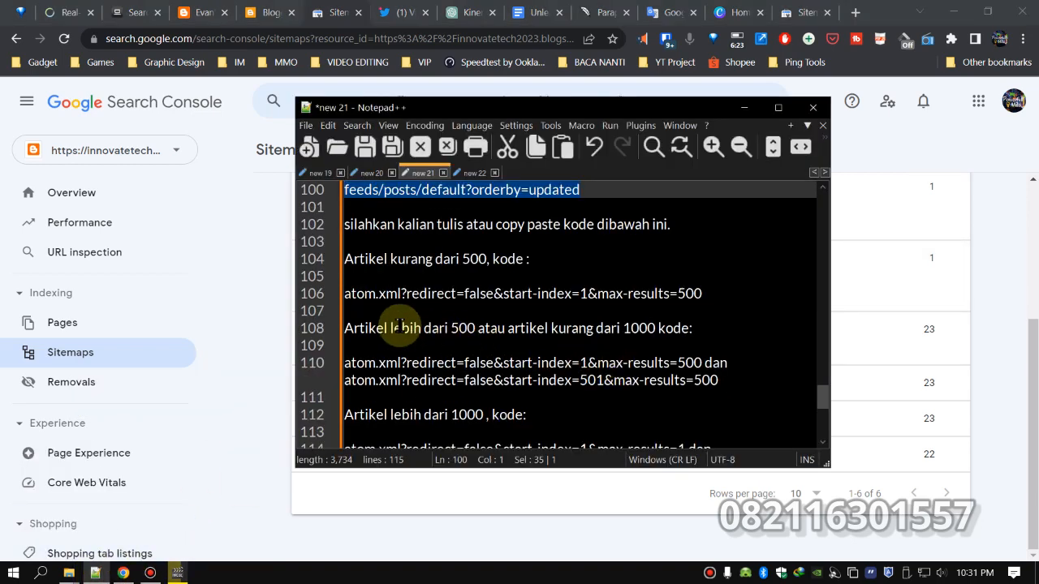
{"action": "left_click_drag", "start_coordinate": [401, 328], "coordinate": [695, 334]}
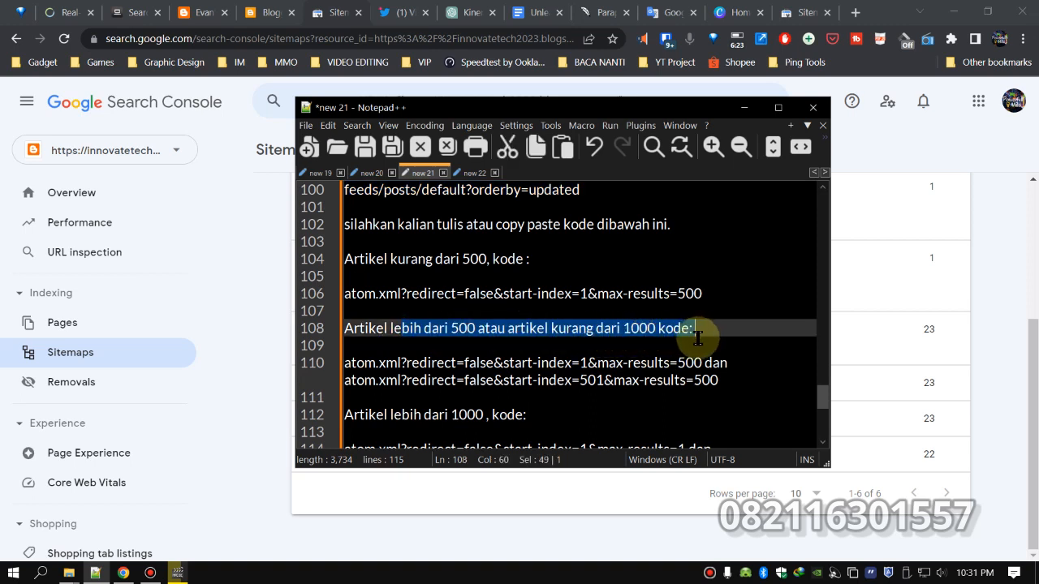
{"action": "left_click_drag", "start_coordinate": [730, 386], "coordinate": [334, 364]}
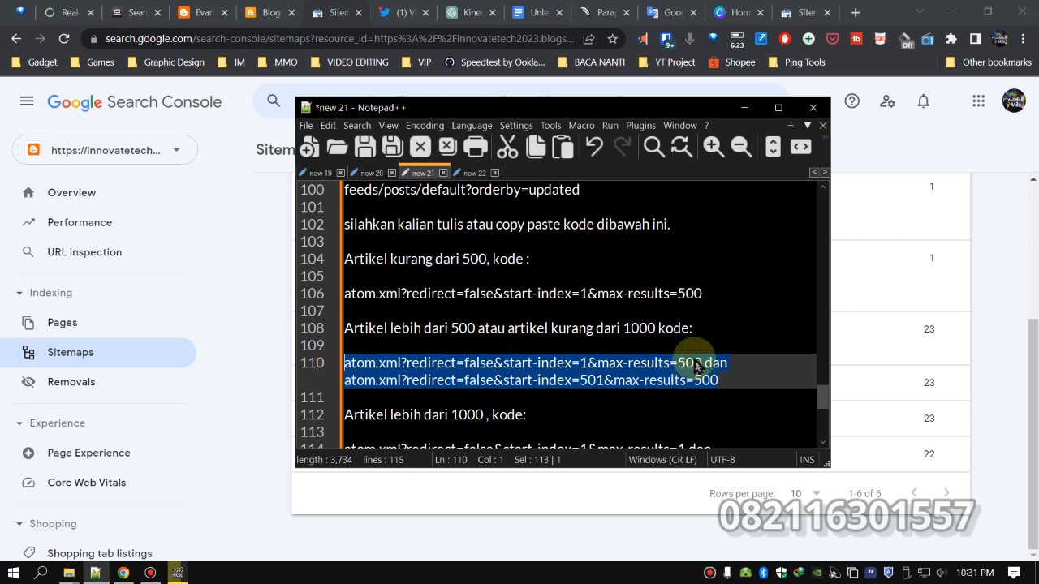
{"action": "scroll", "coordinate": [798, 342], "scroll_direction": "down", "scroll_amount": 2}
{"action": "left_click", "coordinate": [464, 343]}
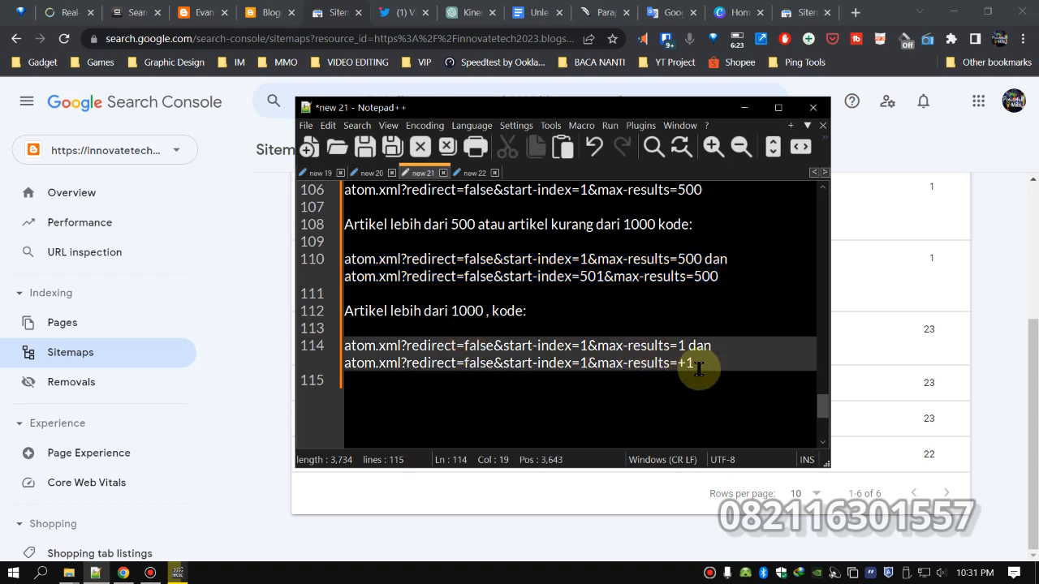
{"action": "left_click_drag", "start_coordinate": [707, 365], "coordinate": [334, 347]}
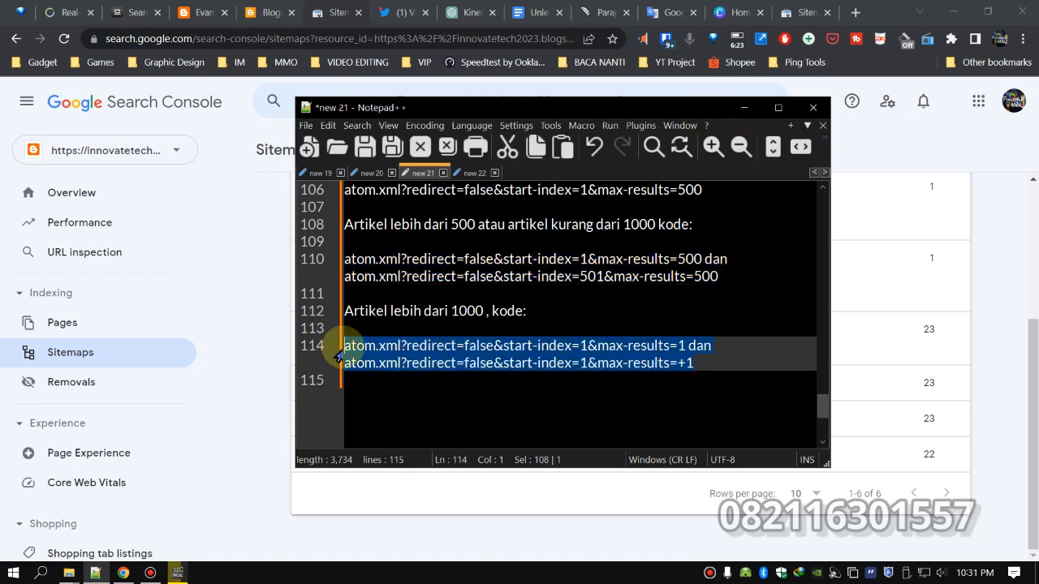
{"action": "left_click", "coordinate": [744, 108]}
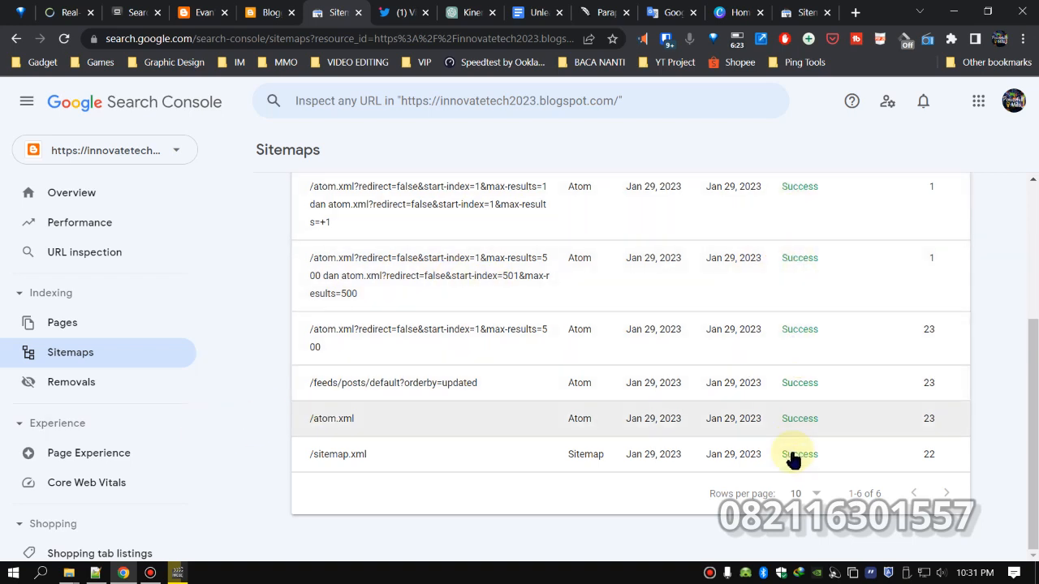
{"action": "scroll", "coordinate": [449, 408], "scroll_direction": "up", "scroll_amount": 2}
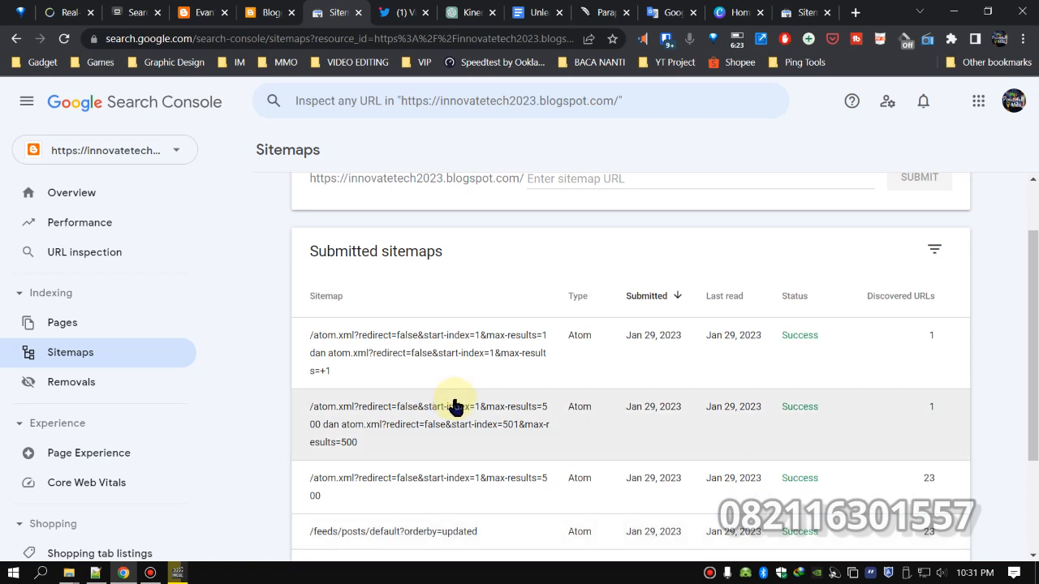
{"action": "scroll", "coordinate": [454, 408], "scroll_direction": "up", "scroll_amount": 1}
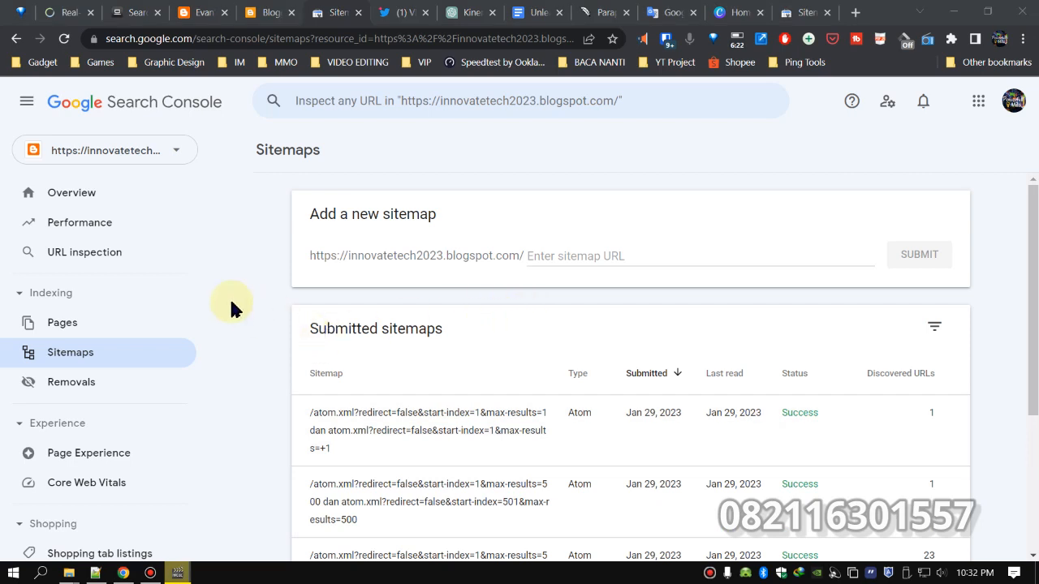
Start a URL inspection in Search Console and open the blog post "The Truth Behind Computer Virus Transmission through Media".
{"action": "left_click", "coordinate": [101, 256]}
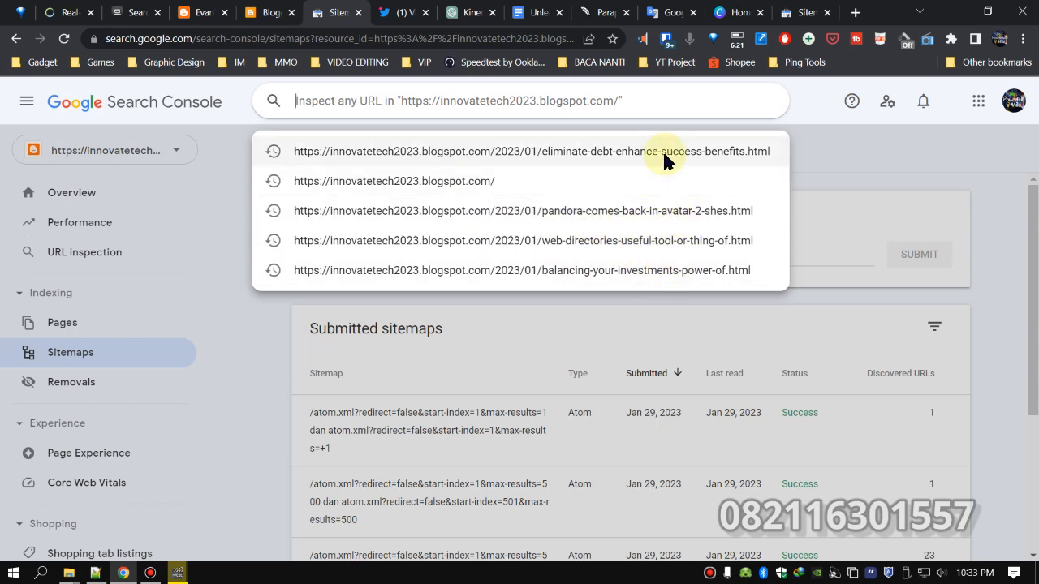
{"action": "left_click", "coordinate": [203, 17]}
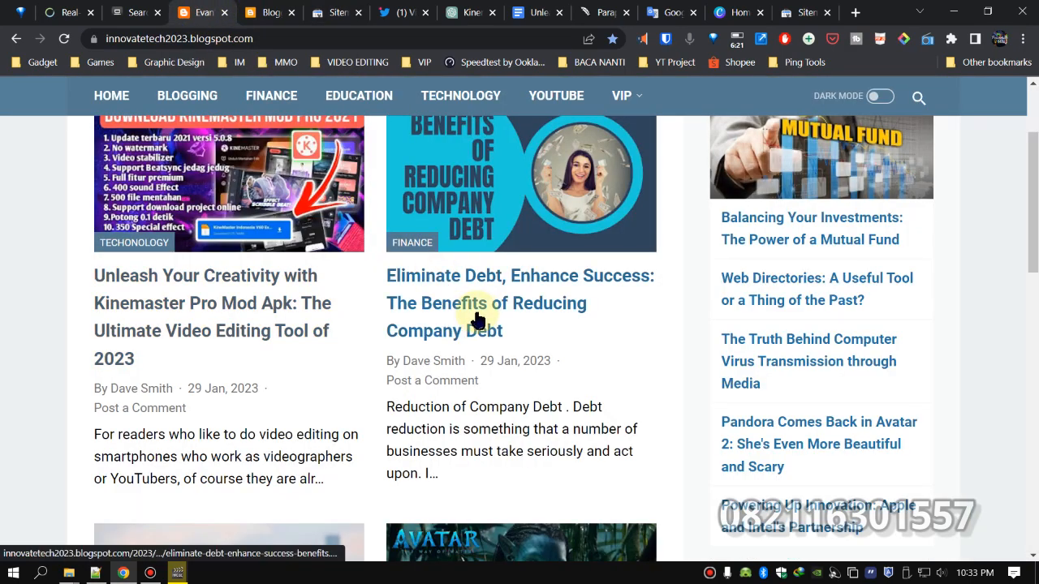
{"action": "left_click", "coordinate": [783, 349]}
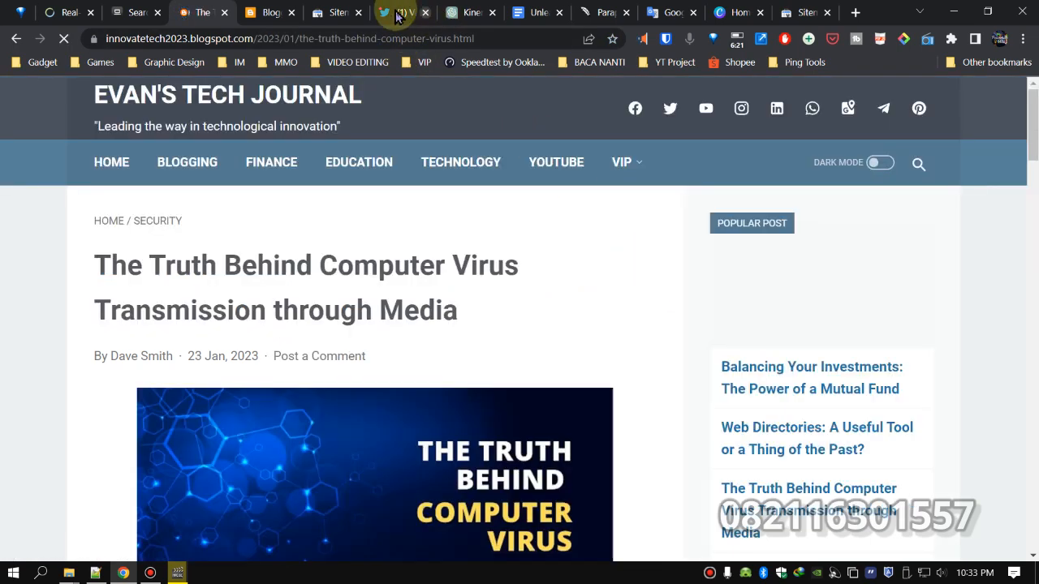
{"action": "left_click", "coordinate": [332, 14]}
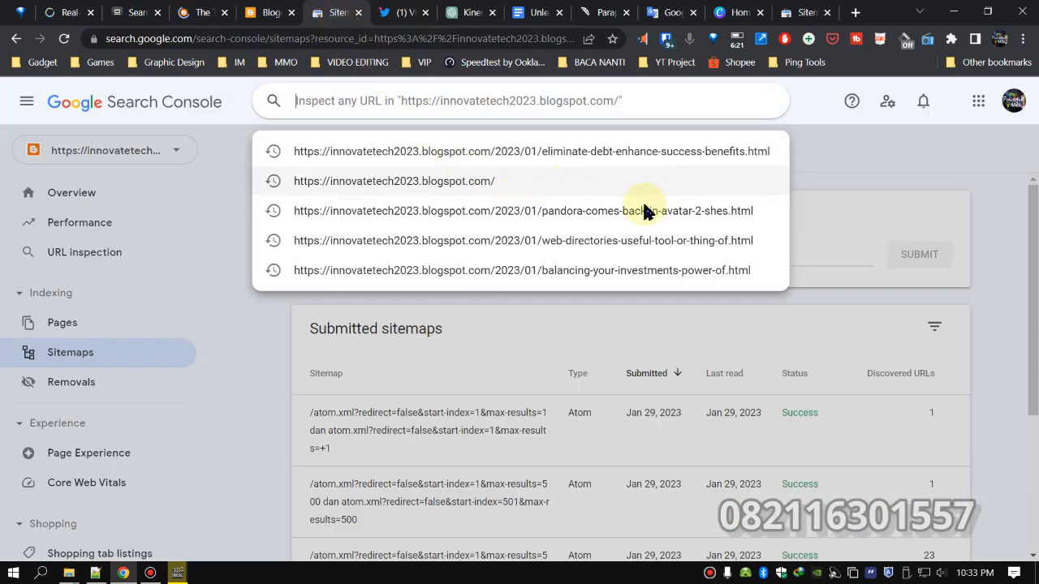
{"action": "left_click", "coordinate": [273, 22]}
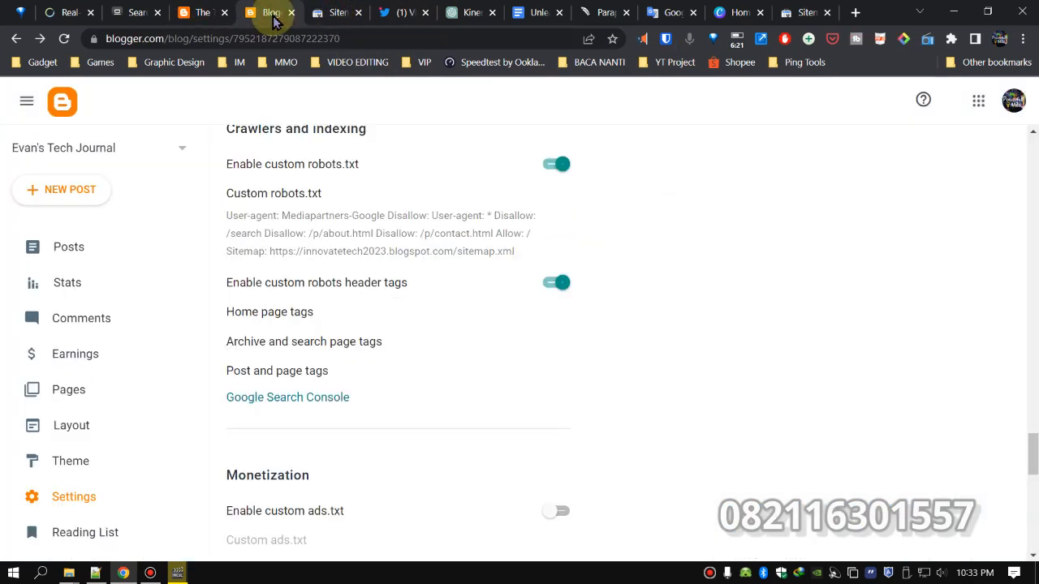
Copy the address of the the-truth-behind-computer-virus.html post and paste it into the Search Console URL inspection field.
{"action": "left_click", "coordinate": [203, 13]}
{"action": "left_click", "coordinate": [376, 38]}
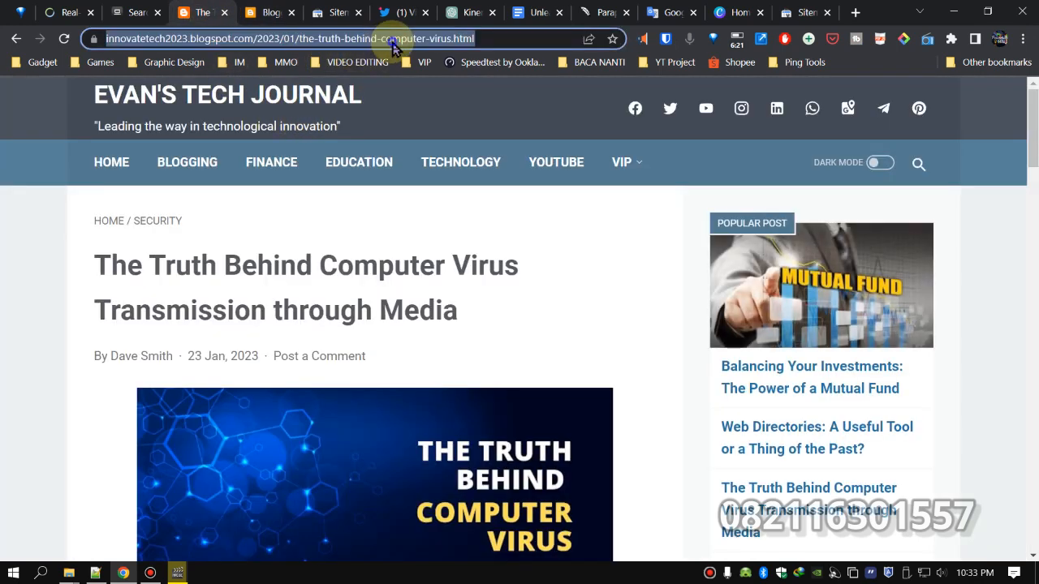
{"action": "right_click", "coordinate": [386, 39]}
{"action": "left_click", "coordinate": [450, 145]}
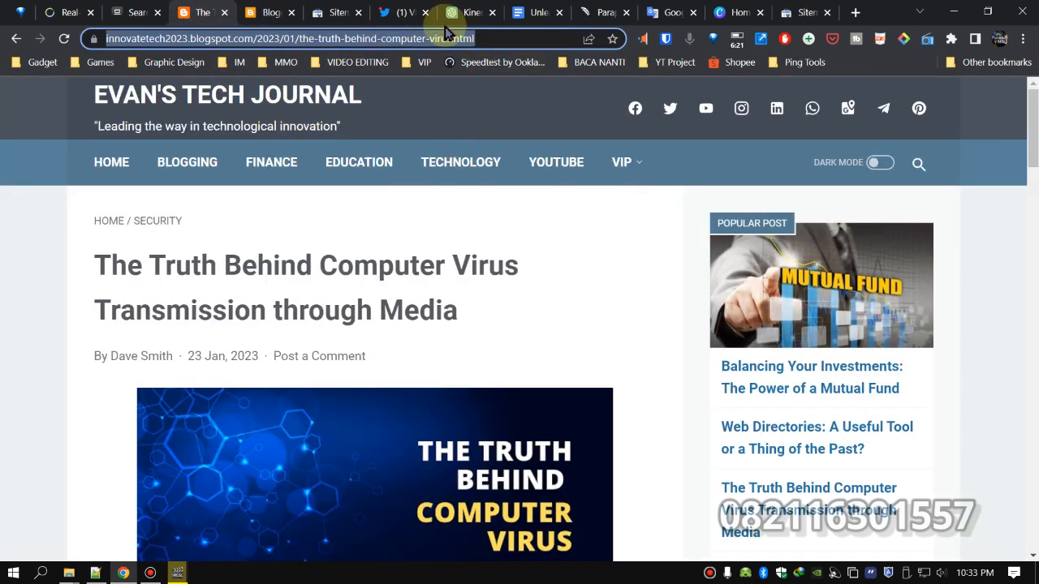
{"action": "left_click", "coordinate": [335, 13]}
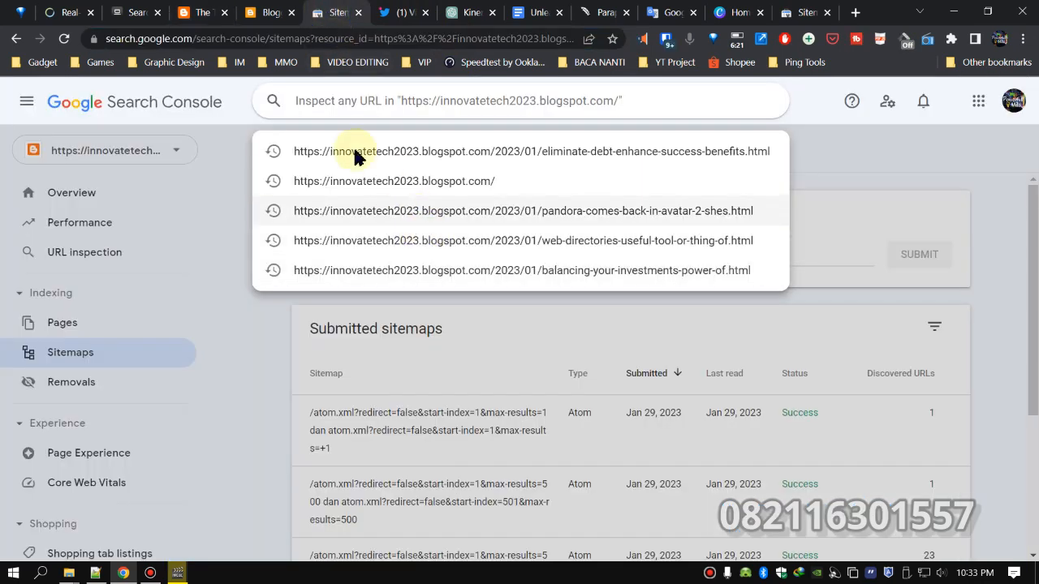
{"action": "right_click", "coordinate": [319, 101]}
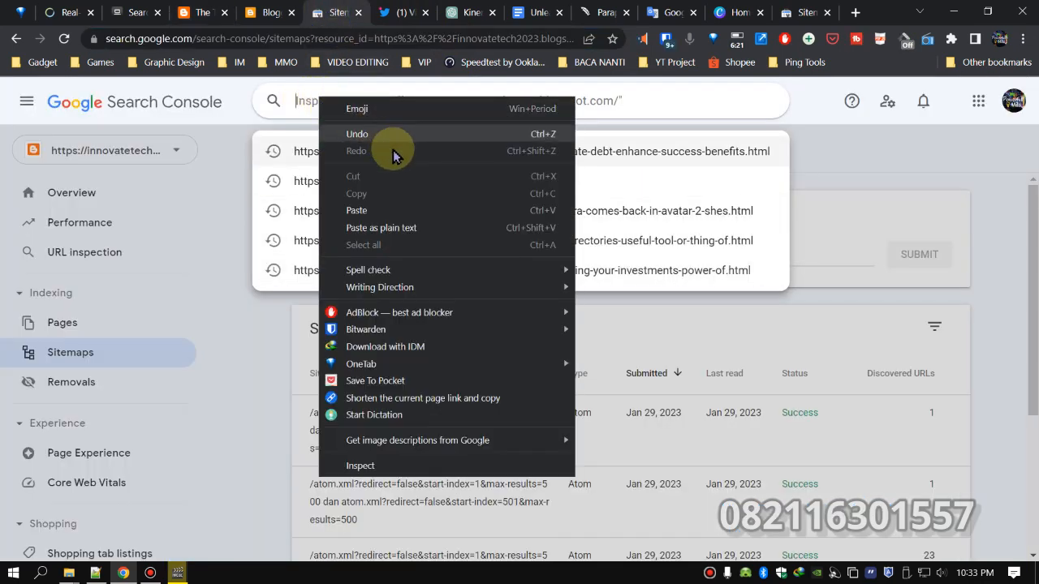
{"action": "left_click", "coordinate": [412, 225]}
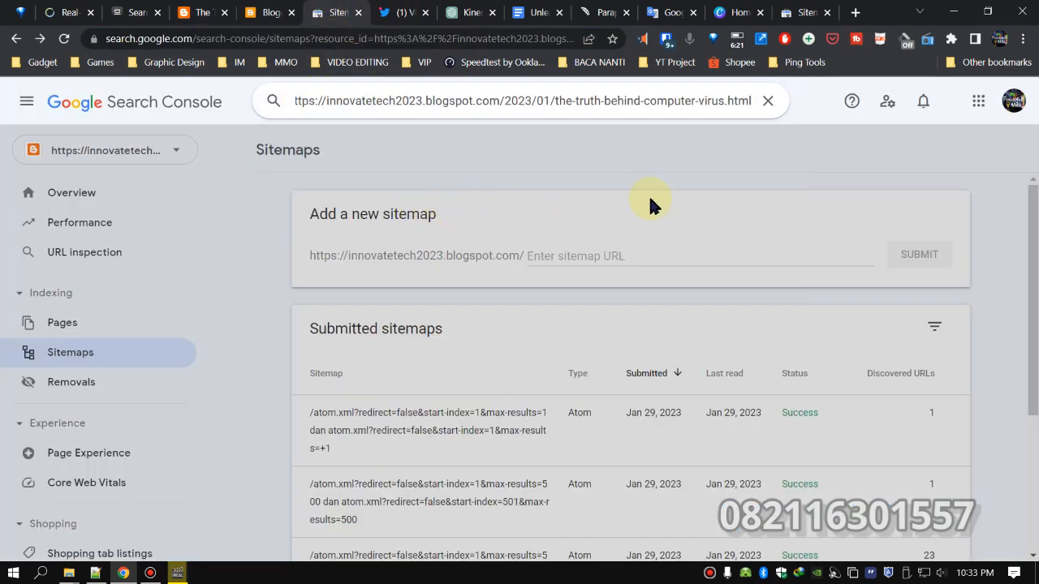
Inspect the the-truth-behind-computer-virus.html address in Search Console and run the live URL test on it.
{"action": "key", "text": "Return"}
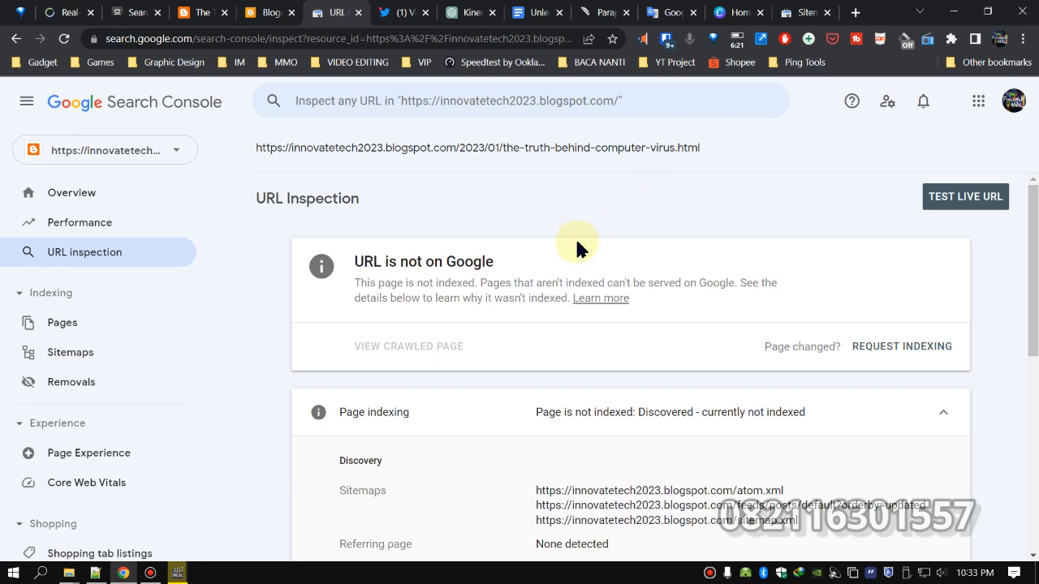
{"action": "left_click", "coordinate": [966, 197]}
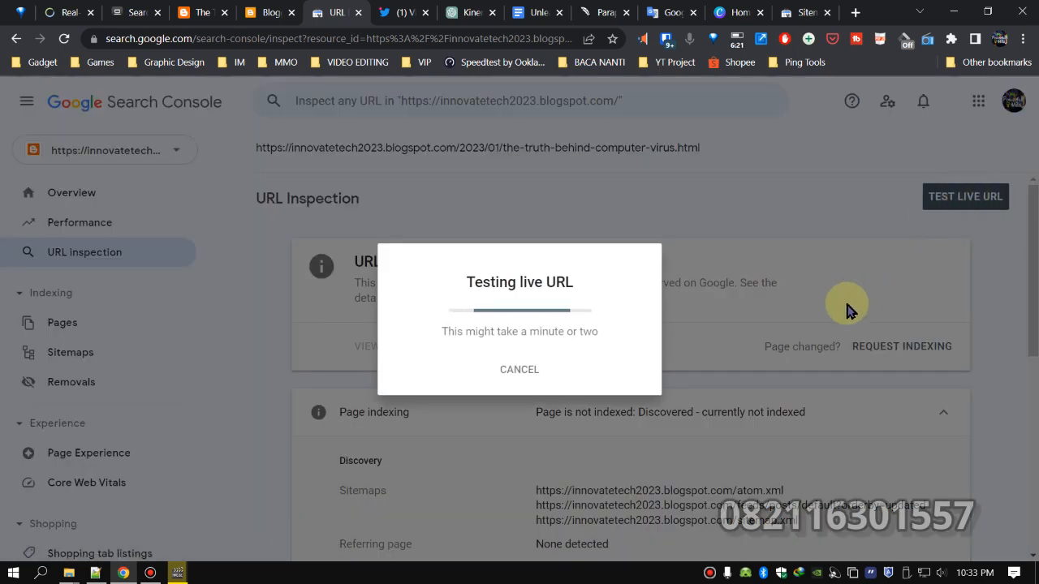
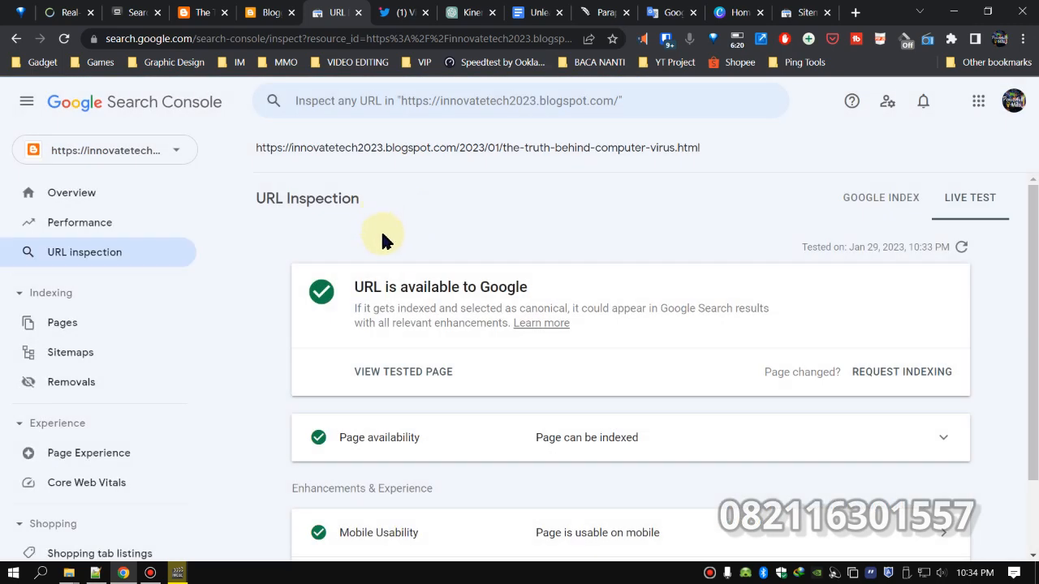
{"action": "scroll", "coordinate": [505, 268], "scroll_direction": "down", "scroll_amount": 1}
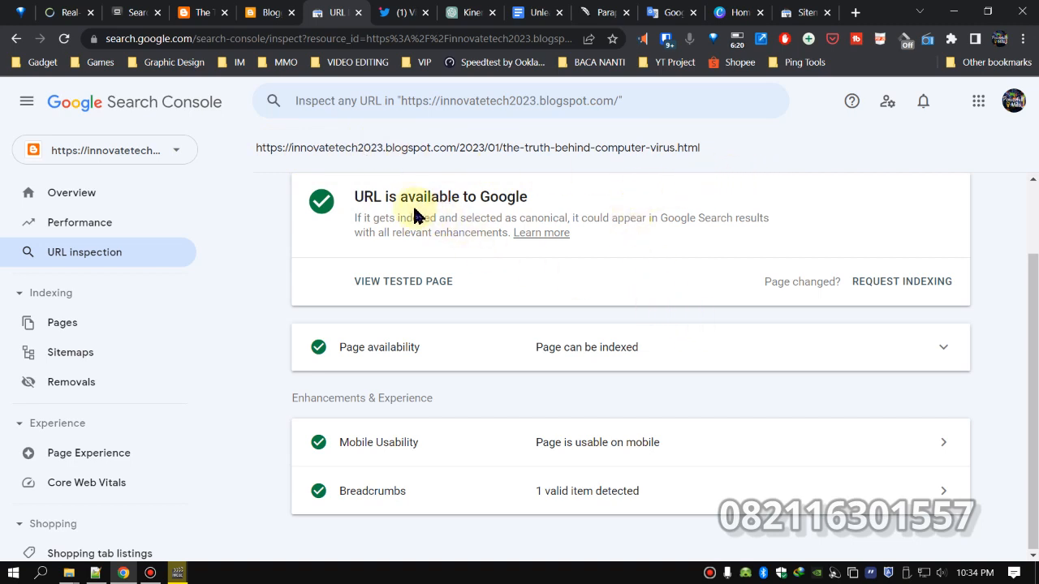
Request indexing for the the-truth-behind-computer-virus.html post and close the confirmation dialog.
{"action": "left_click", "coordinate": [895, 289]}
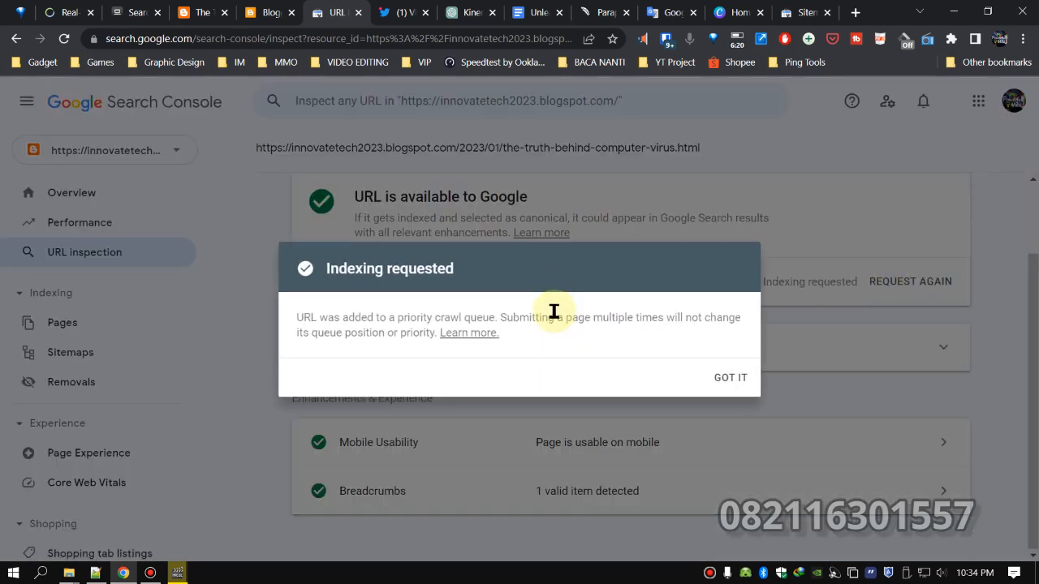
{"action": "left_click_drag", "start_coordinate": [373, 268], "coordinate": [461, 274]}
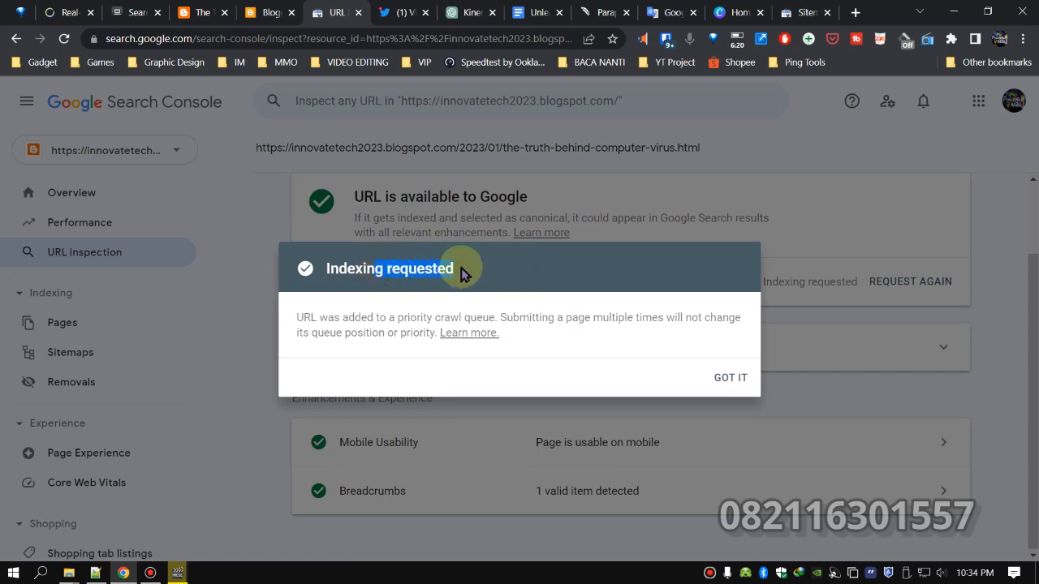
{"action": "left_click", "coordinate": [730, 380]}
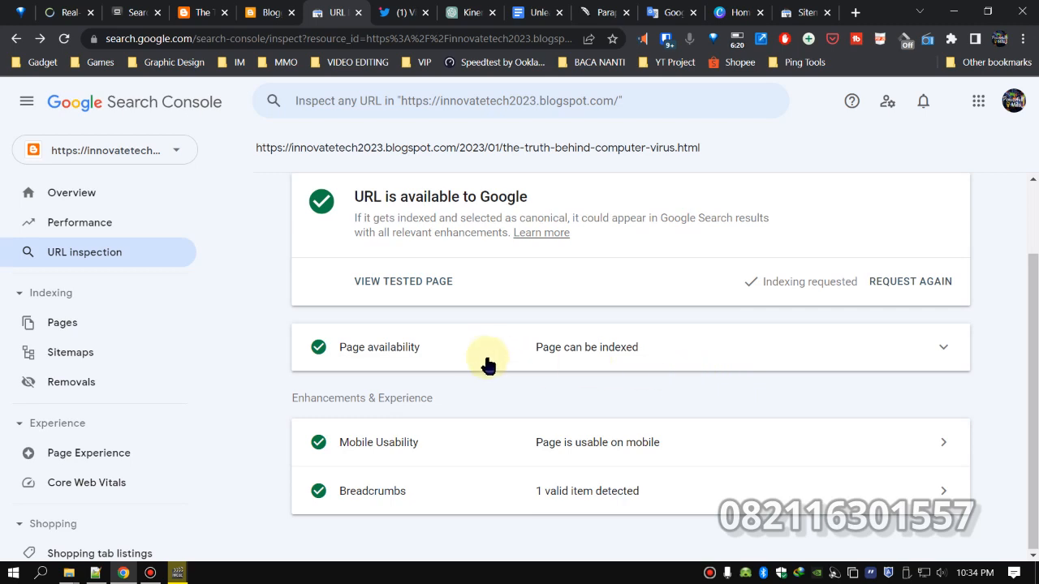
Start another URL inspection and open the popular blog post "Powering Up Innovation: Apple and Intel's Partnership".
{"action": "left_click", "coordinate": [576, 101]}
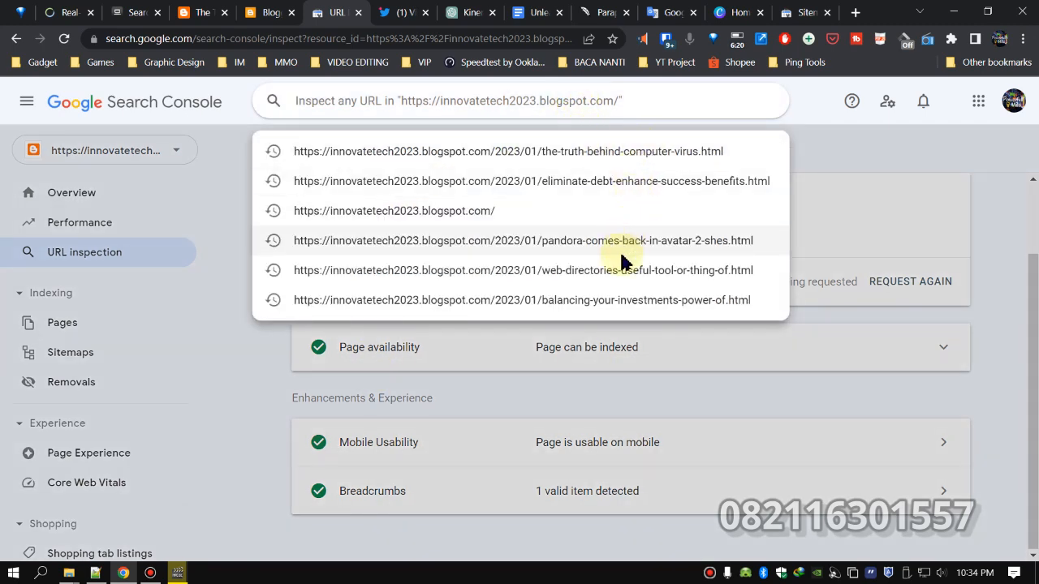
{"action": "left_click", "coordinate": [268, 13]}
{"action": "left_click", "coordinate": [201, 12]}
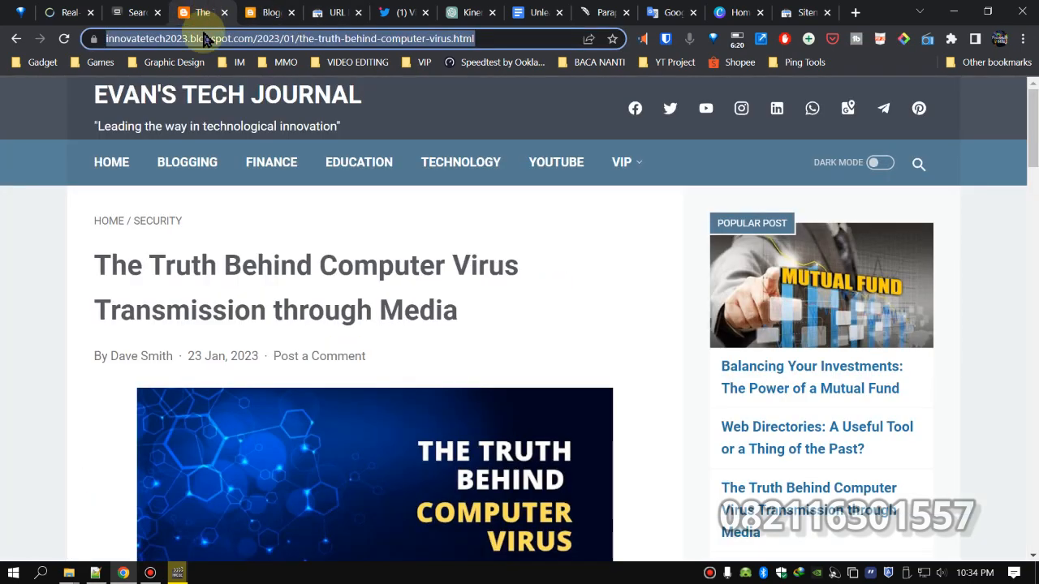
{"action": "scroll", "coordinate": [622, 204], "scroll_direction": "down", "scroll_amount": 4}
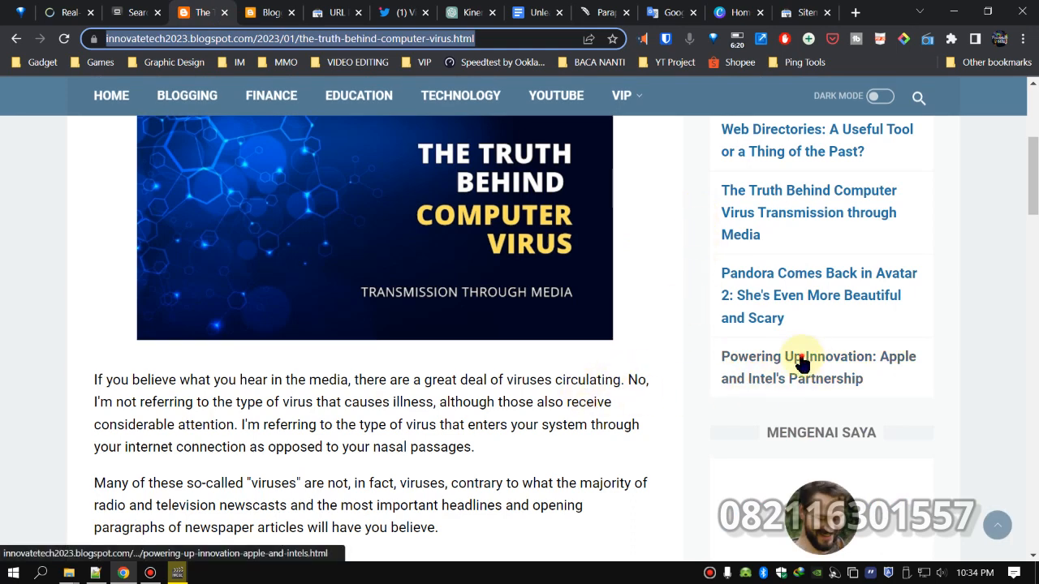
{"action": "left_click", "coordinate": [807, 361]}
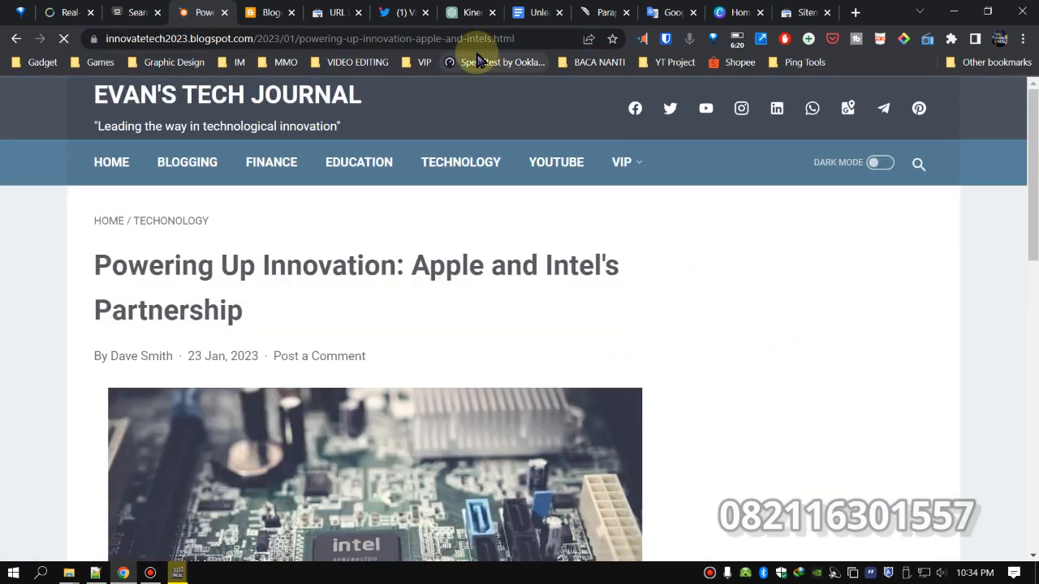
Copy the address of the powering-up-innovation-apple-and-intels.html post and inspect it in Search Console.
{"action": "left_click", "coordinate": [334, 16]}
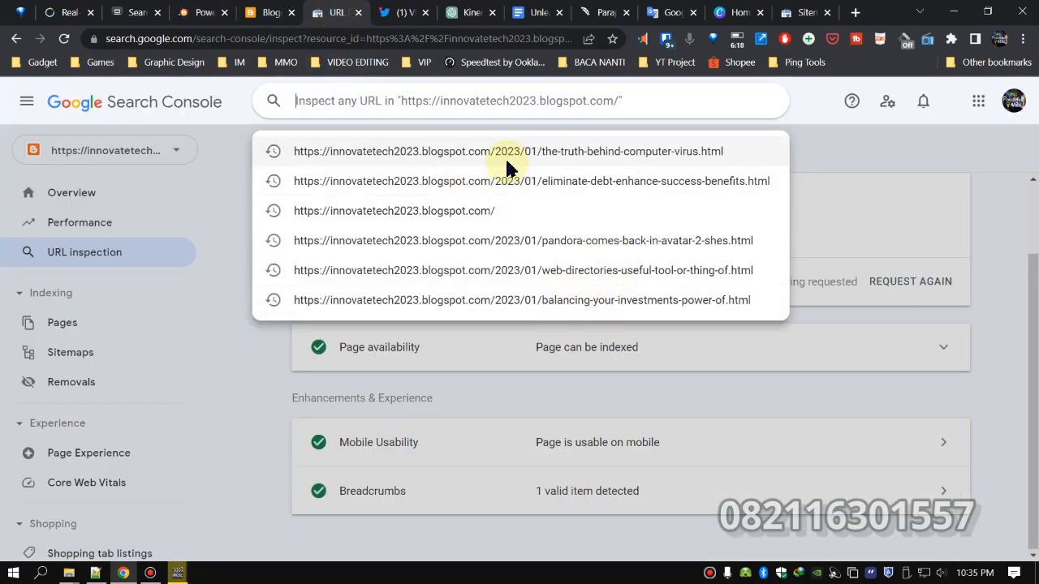
{"action": "left_click", "coordinate": [257, 16]}
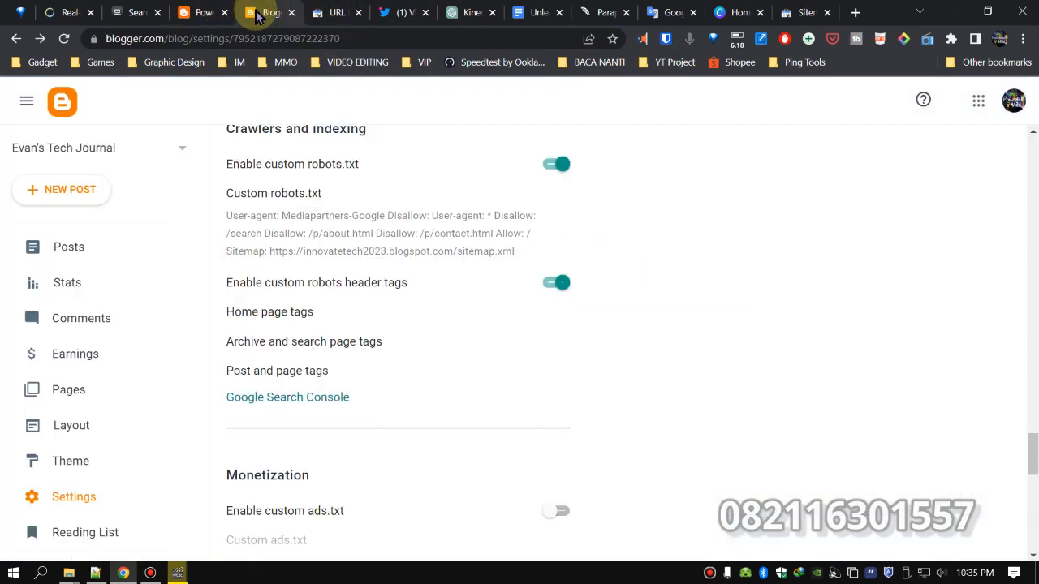
{"action": "left_click", "coordinate": [201, 12]}
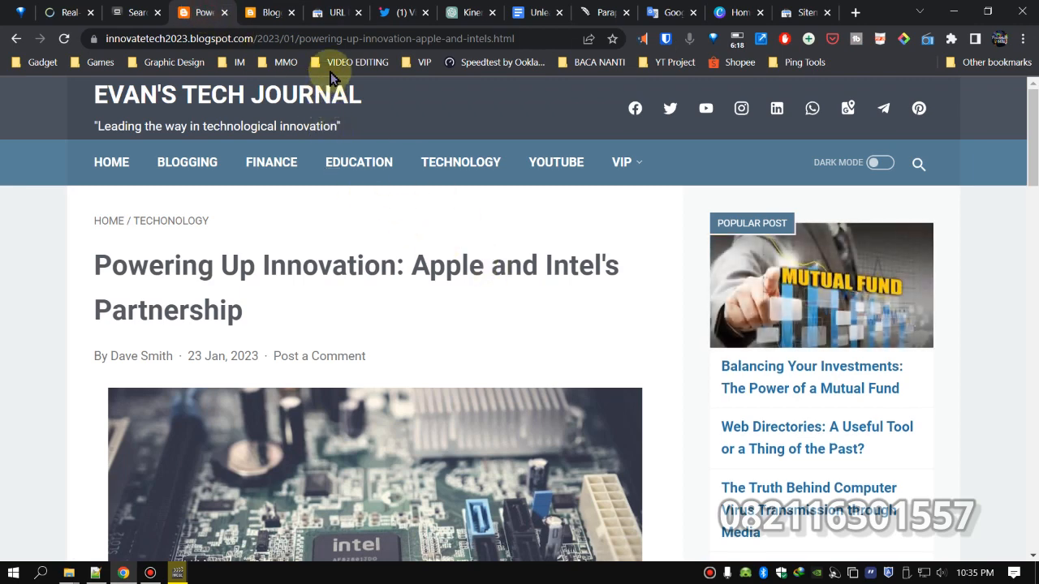
{"action": "left_click", "coordinate": [412, 39]}
{"action": "right_click", "coordinate": [413, 39]}
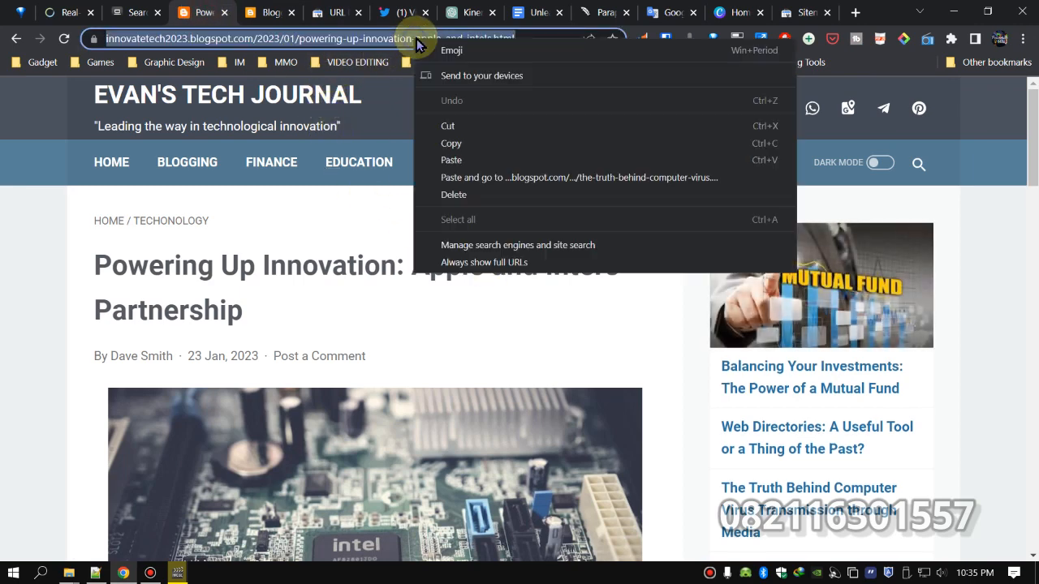
{"action": "left_click", "coordinate": [472, 146]}
{"action": "left_click", "coordinate": [336, 12]}
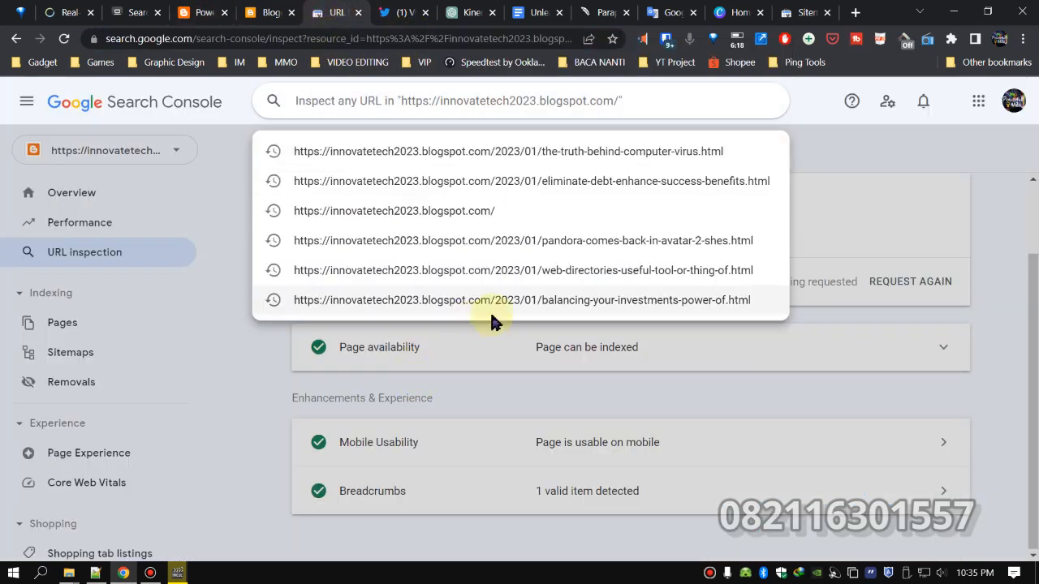
{"action": "right_click", "coordinate": [652, 106]}
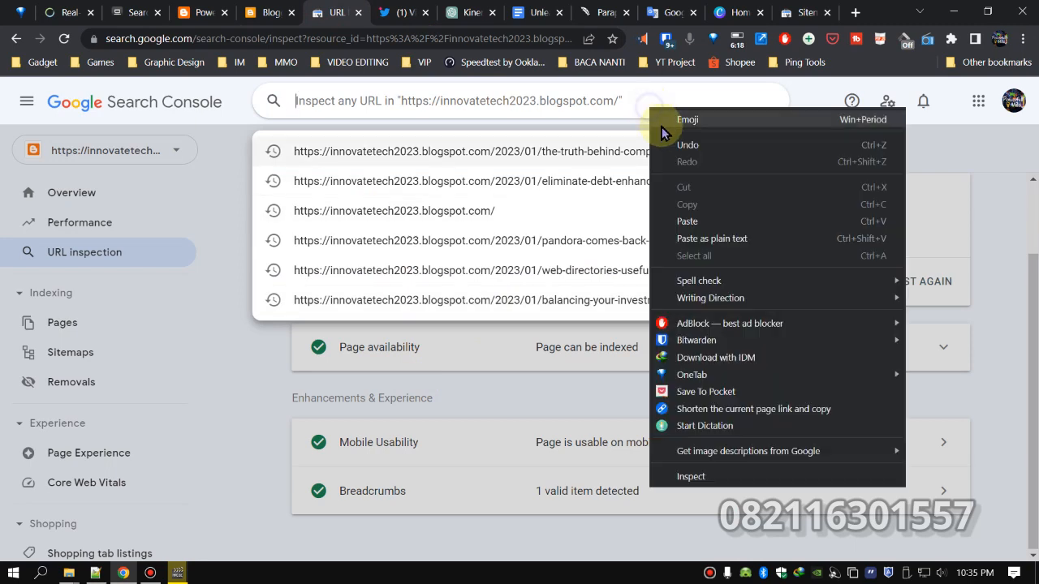
{"action": "left_click", "coordinate": [714, 238]}
{"action": "key", "text": "Return"}
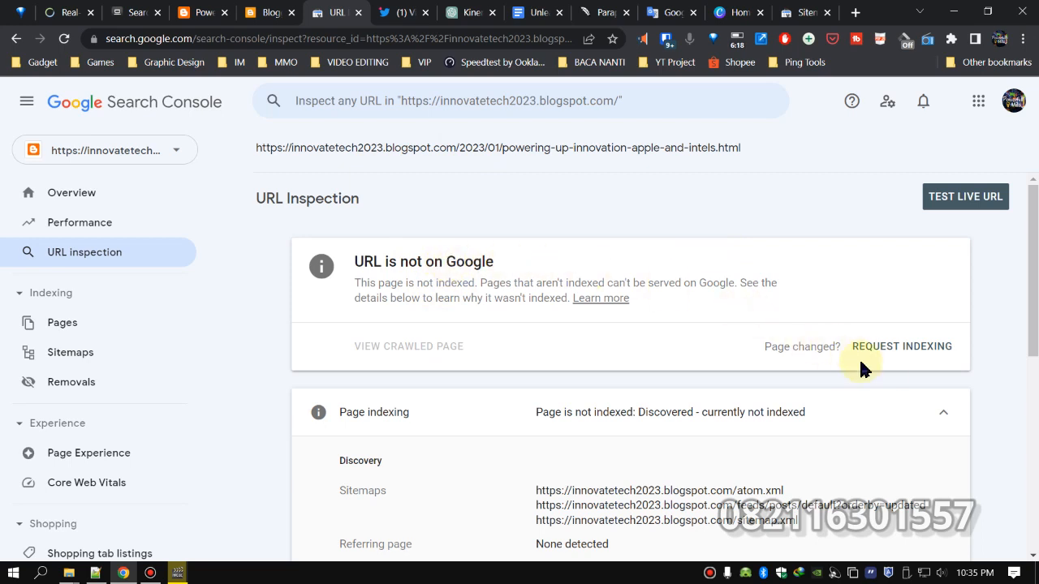
Run the live URL test on the powering-up-innovation-apple-and-intels.html post and request its indexing.
{"action": "left_click", "coordinate": [967, 201]}
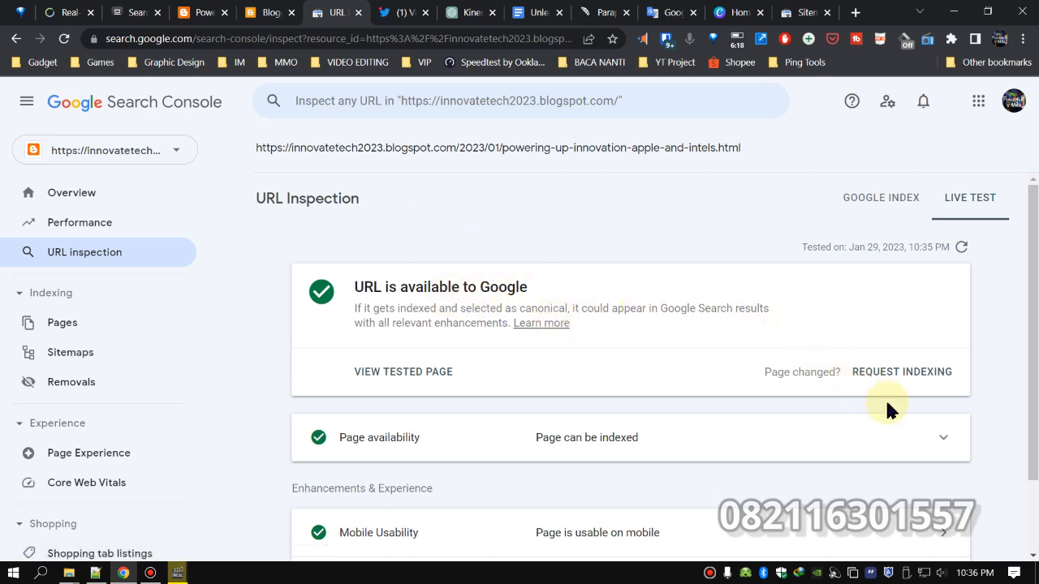
{"action": "left_click", "coordinate": [910, 381]}
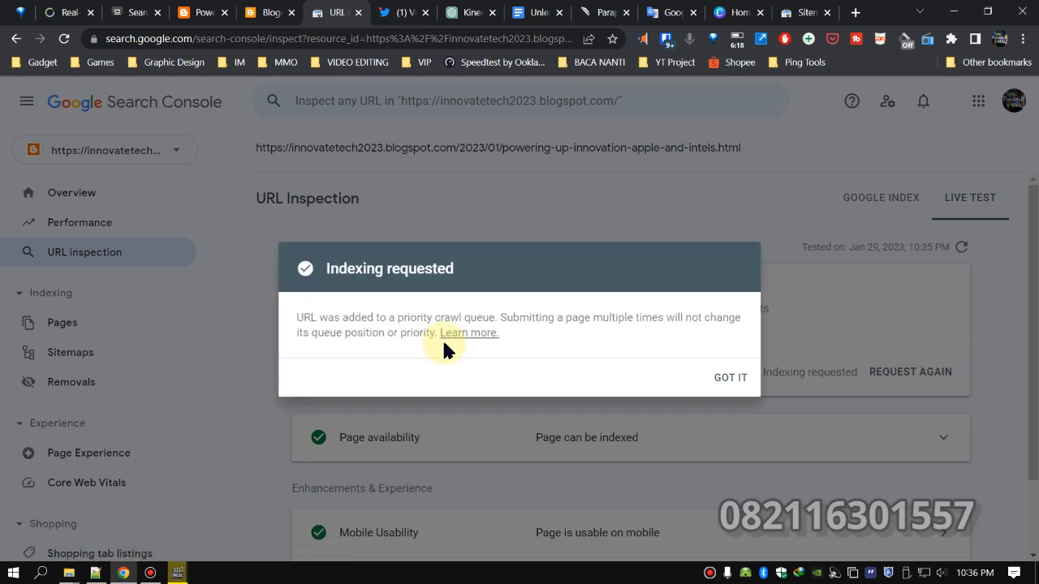
{"action": "left_click", "coordinate": [733, 379]}
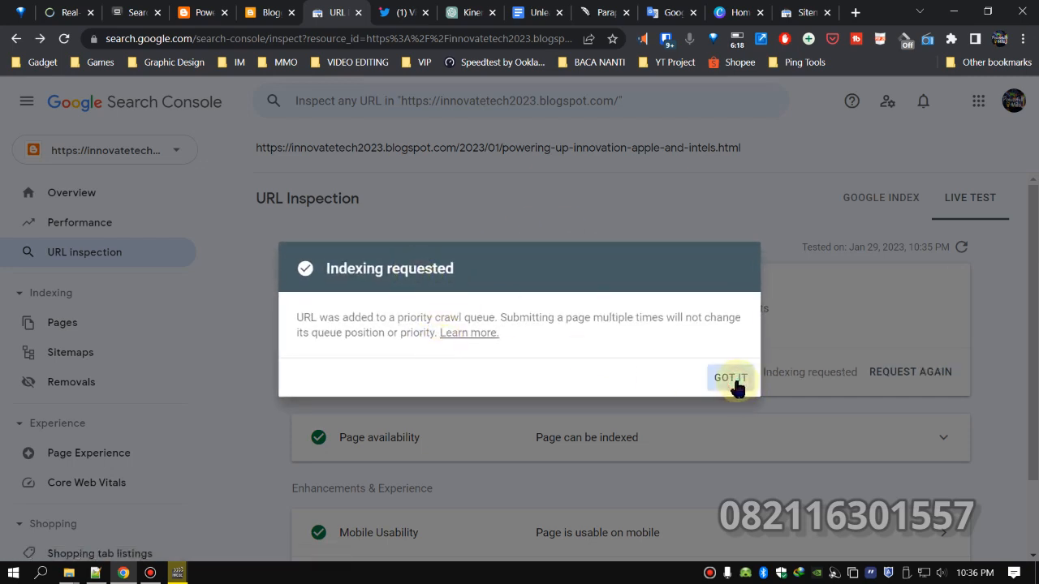
Return to the blog's home page and open the post "Album MP3 - Kompilasi terbaik Dewa 19." from the latest posts.
{"action": "left_click", "coordinate": [266, 15]}
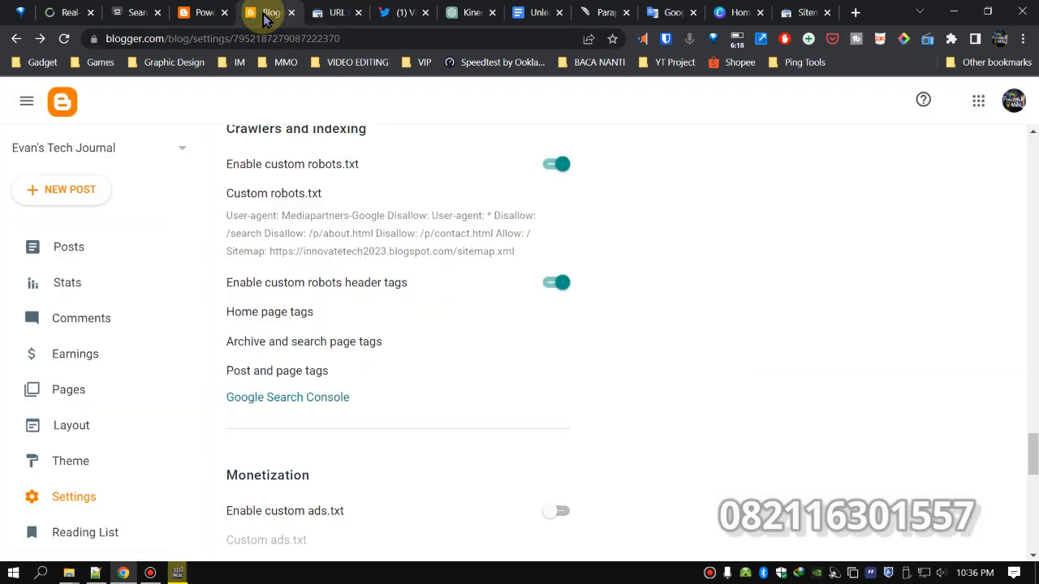
{"action": "left_click", "coordinate": [201, 13]}
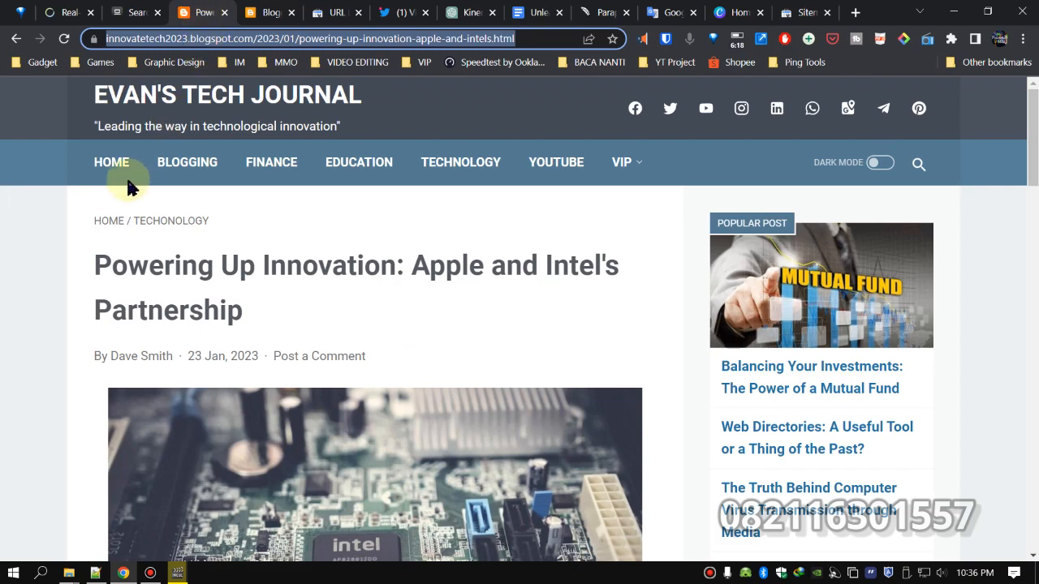
{"action": "left_click", "coordinate": [115, 166]}
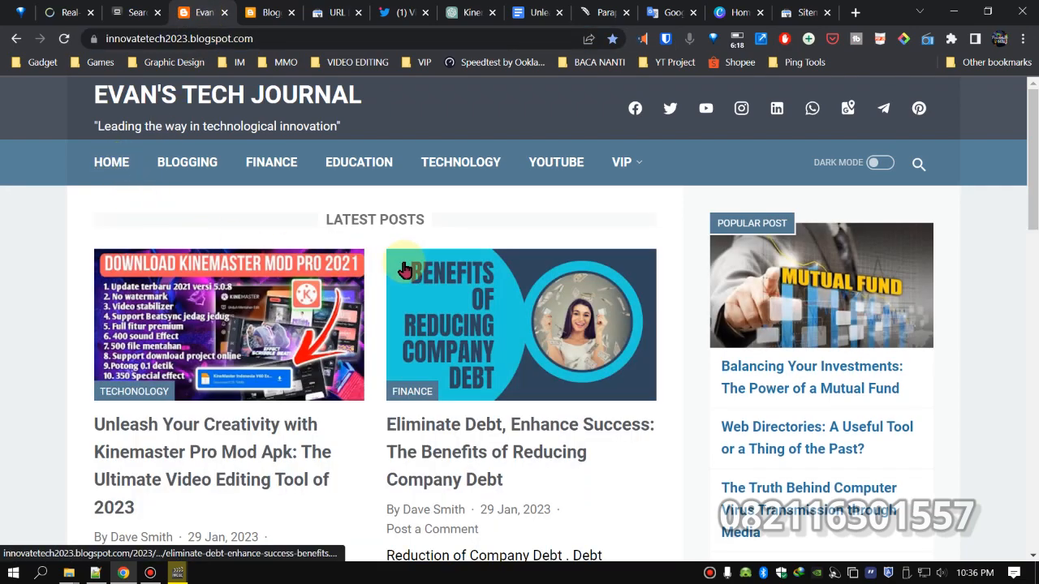
{"action": "scroll", "coordinate": [428, 264], "scroll_direction": "down", "scroll_amount": 4}
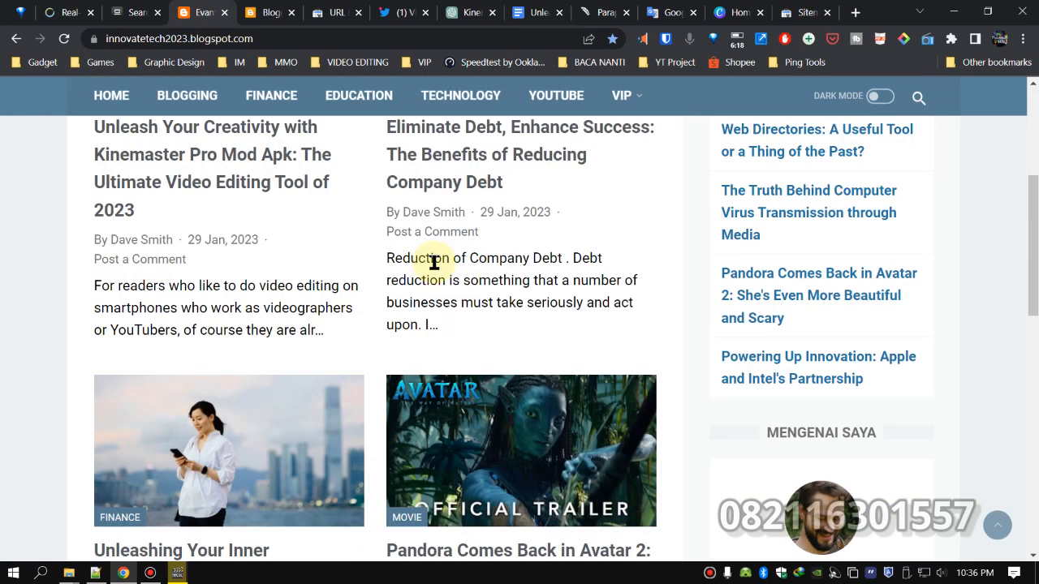
{"action": "scroll", "coordinate": [434, 262], "scroll_direction": "down", "scroll_amount": 4}
{"action": "scroll", "coordinate": [451, 256], "scroll_direction": "down", "scroll_amount": 2}
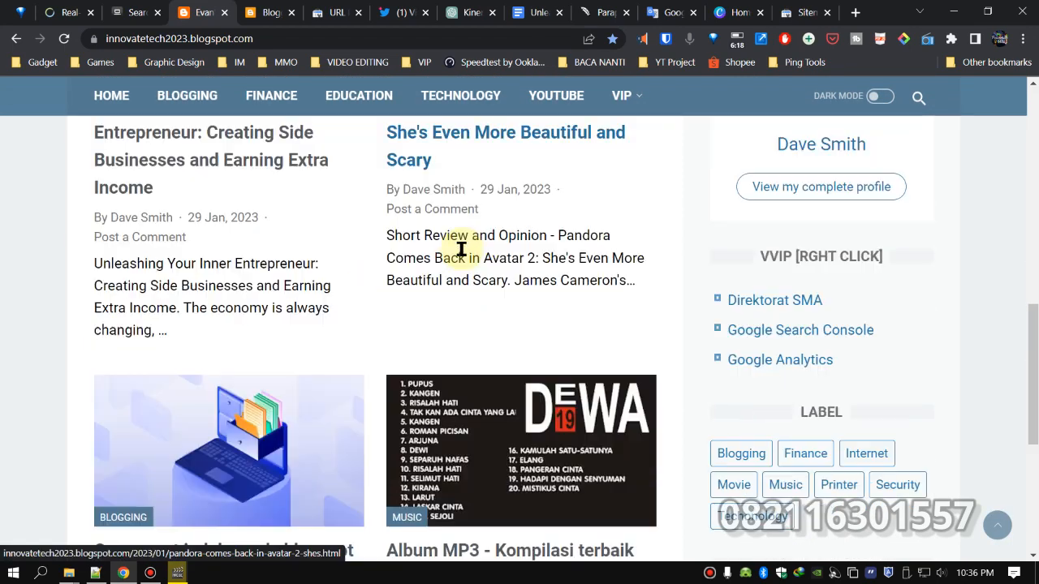
{"action": "scroll", "coordinate": [461, 249], "scroll_direction": "down", "scroll_amount": 4}
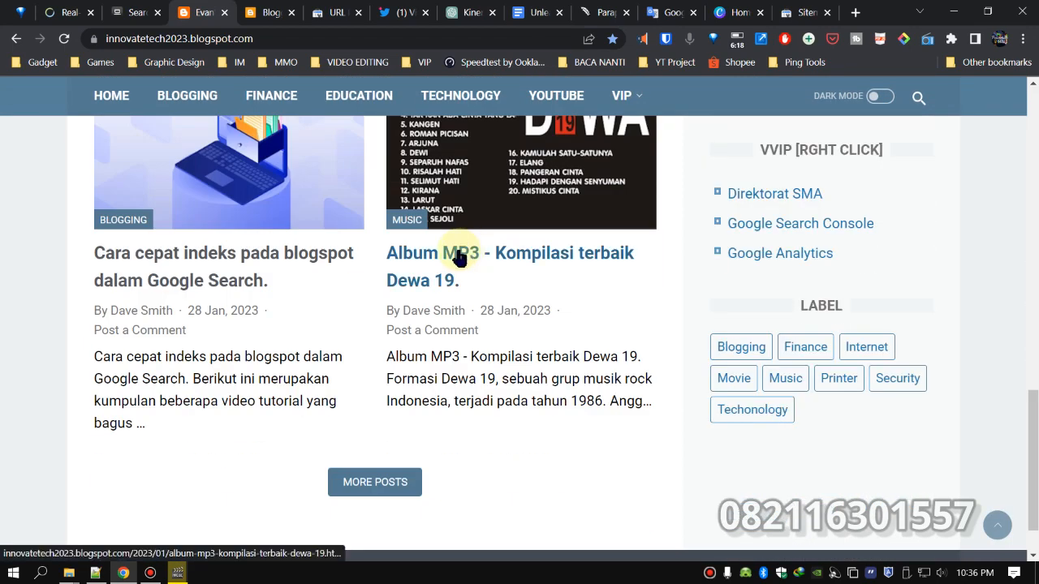
{"action": "left_click", "coordinate": [475, 261]}
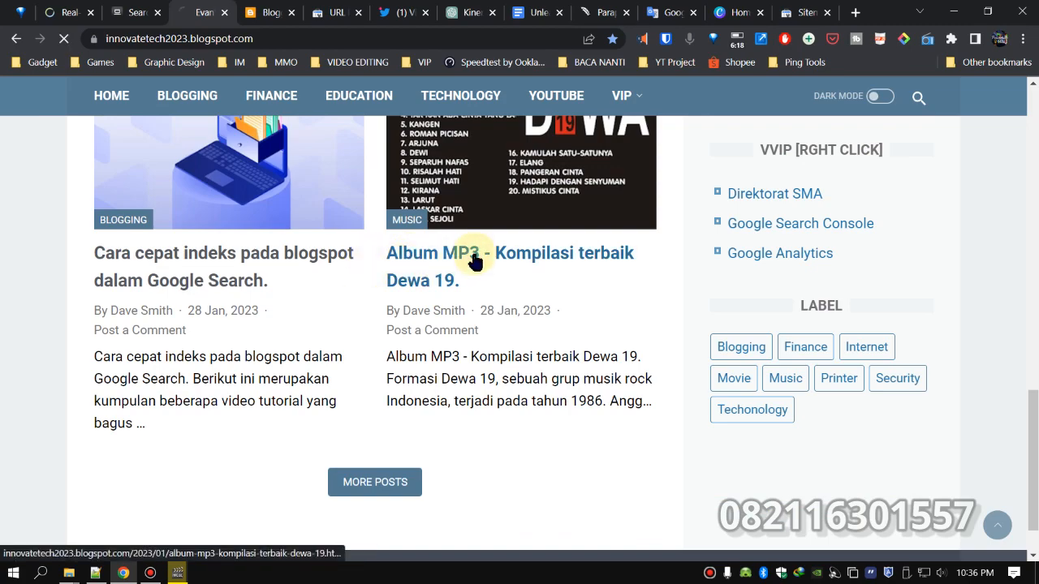
Share the Dewa 19 album post to Twitter, close the old Twitter profile tab and return to the tweet draft.
{"action": "scroll", "coordinate": [494, 251], "scroll_direction": "down", "scroll_amount": 2}
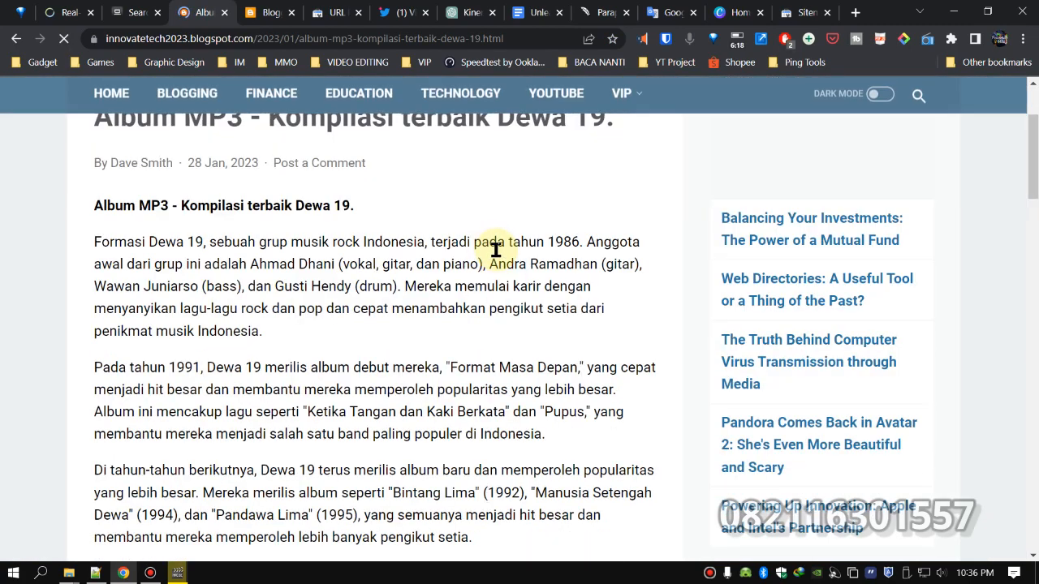
{"action": "scroll", "coordinate": [497, 251], "scroll_direction": "down", "scroll_amount": 4}
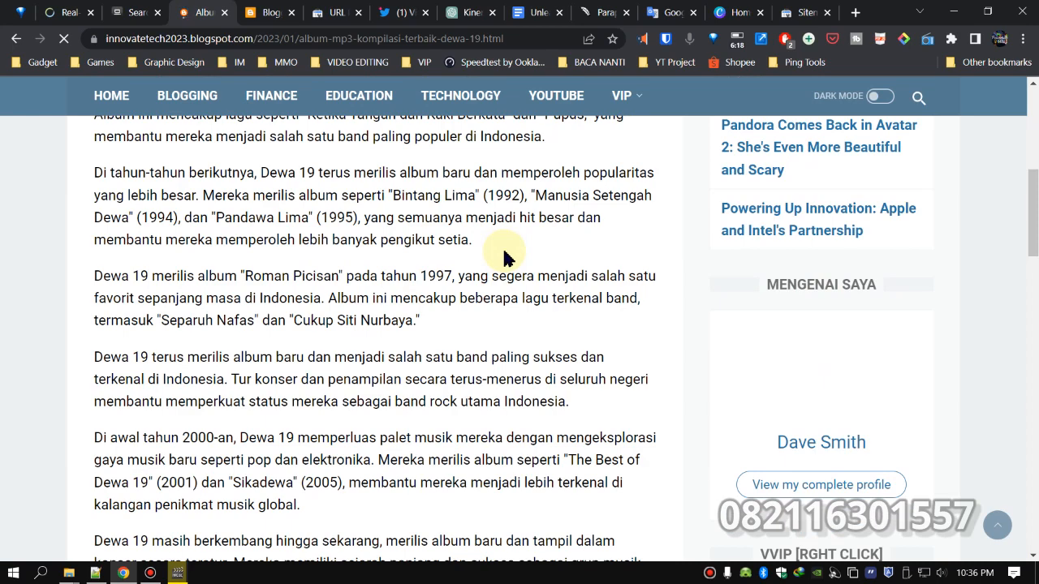
{"action": "scroll", "coordinate": [503, 257], "scroll_direction": "down", "scroll_amount": 15}
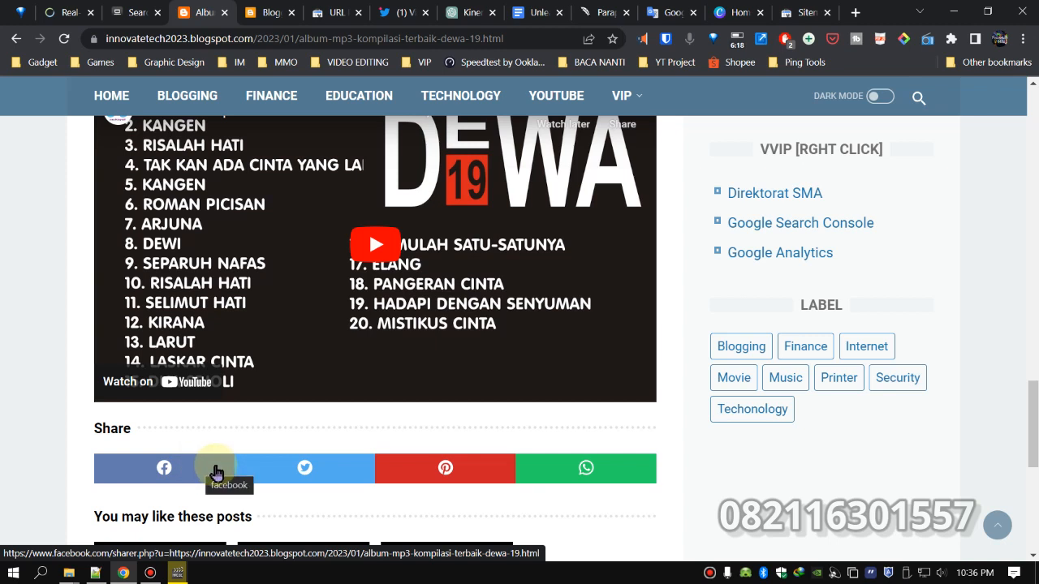
{"action": "left_click", "coordinate": [328, 472]}
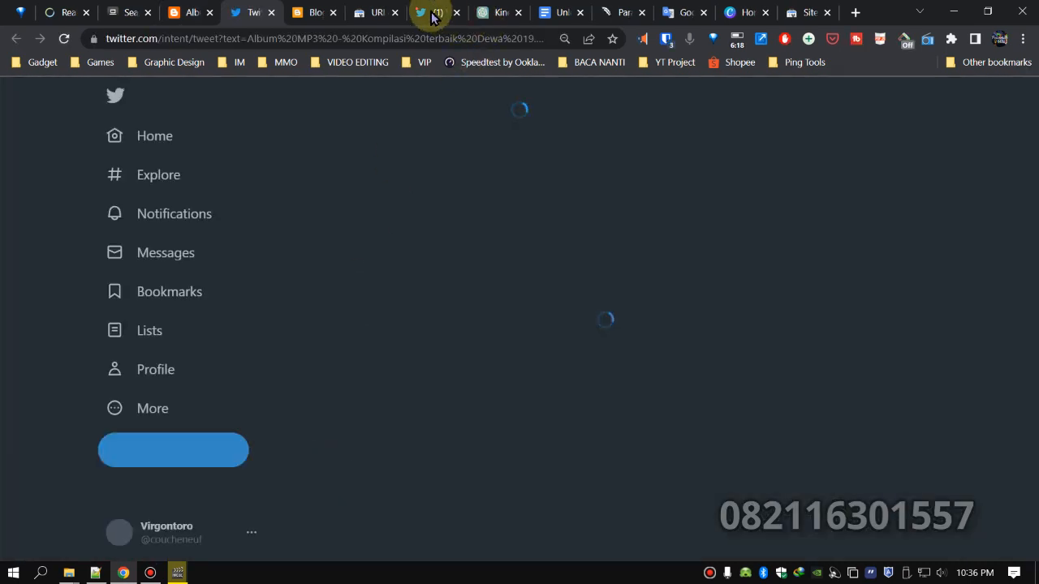
{"action": "left_click", "coordinate": [438, 13]}
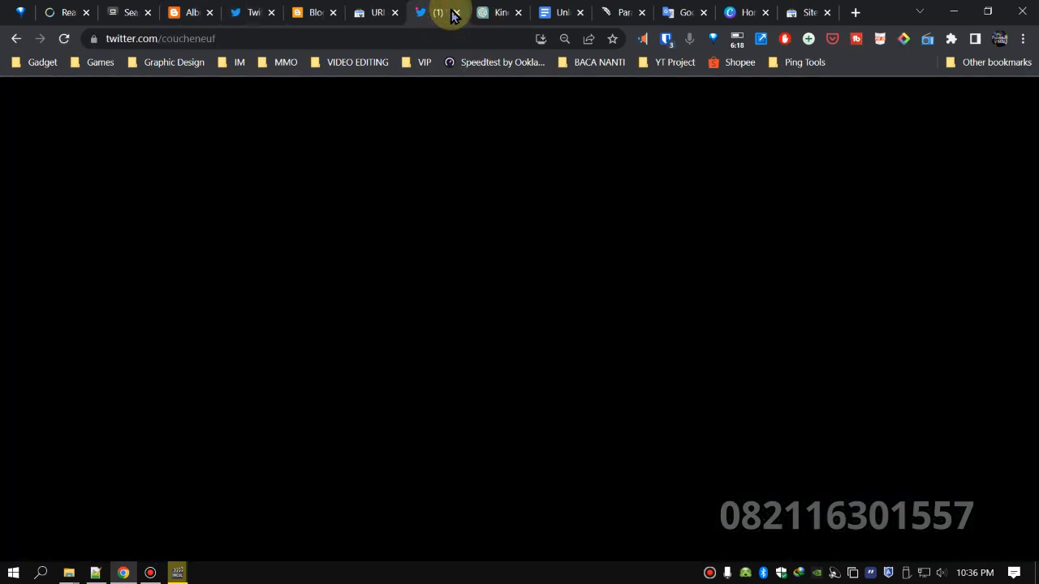
{"action": "left_click", "coordinate": [456, 13]}
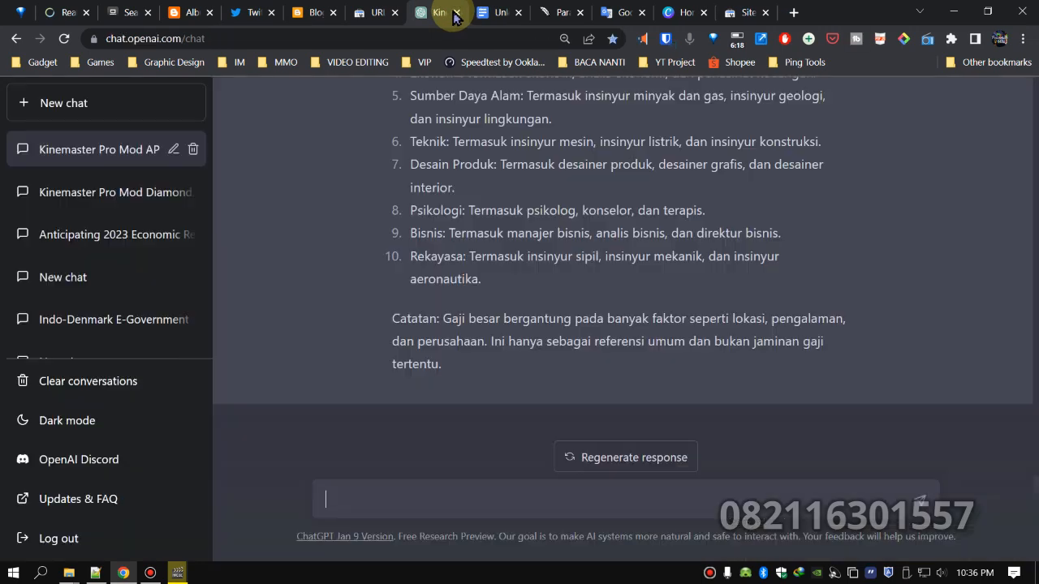
{"action": "left_click", "coordinate": [245, 12]}
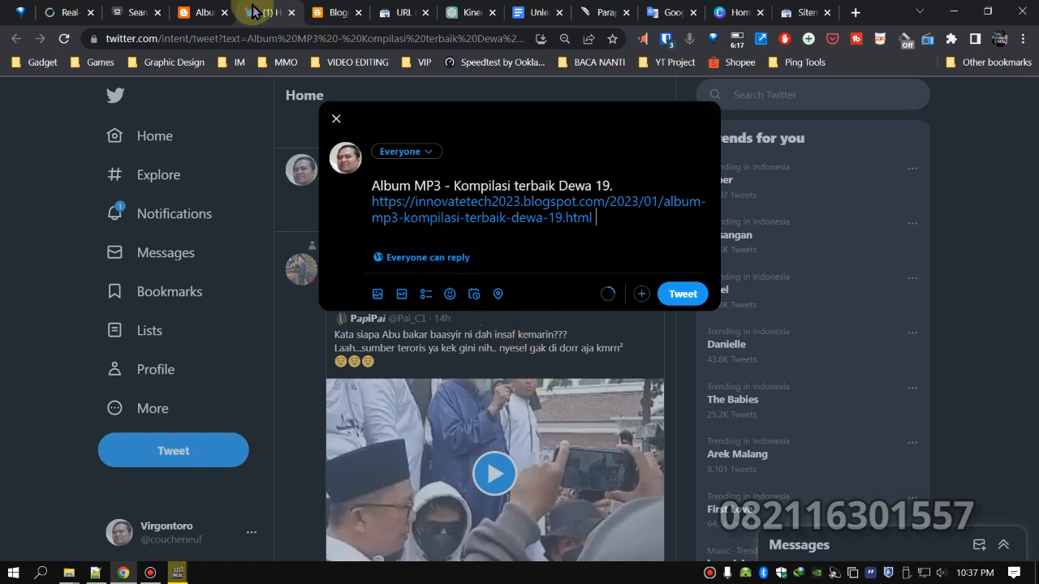
Return to the Dewa 19 album post and capture the embedded video's area with ABBYY Screenshot Reader, sending the image to a file.
{"action": "left_click", "coordinate": [194, 13]}
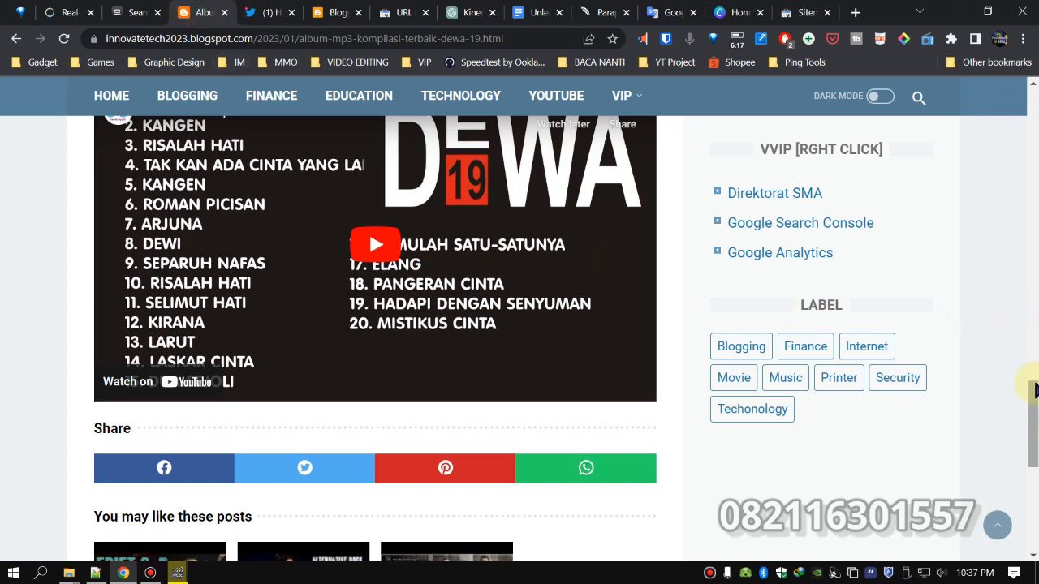
{"action": "left_click_drag", "start_coordinate": [1033, 383], "coordinate": [1035, 372]}
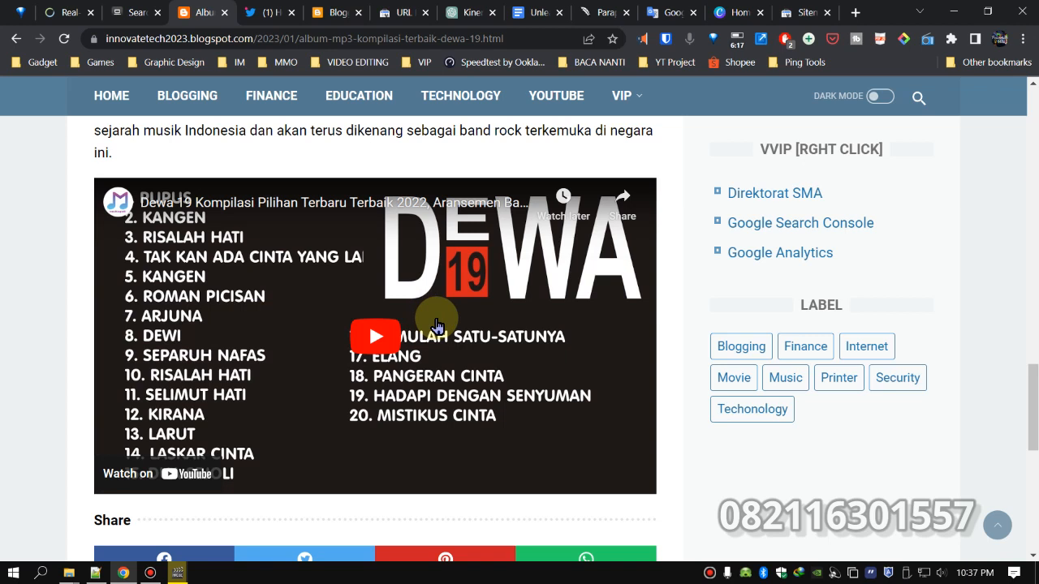
{"action": "key", "text": "ctrl+alt+s"}
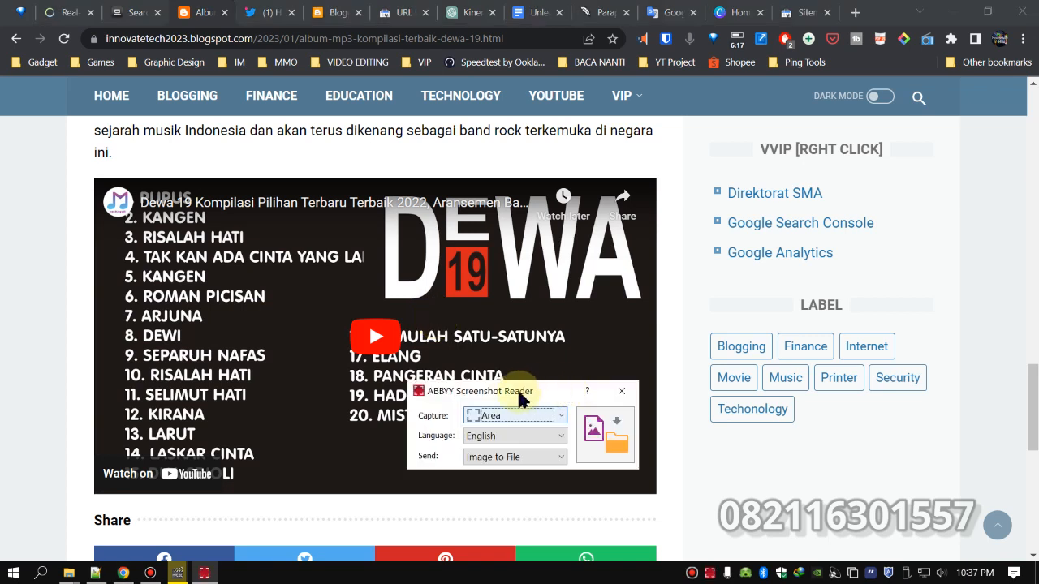
{"action": "left_click", "coordinate": [527, 459]}
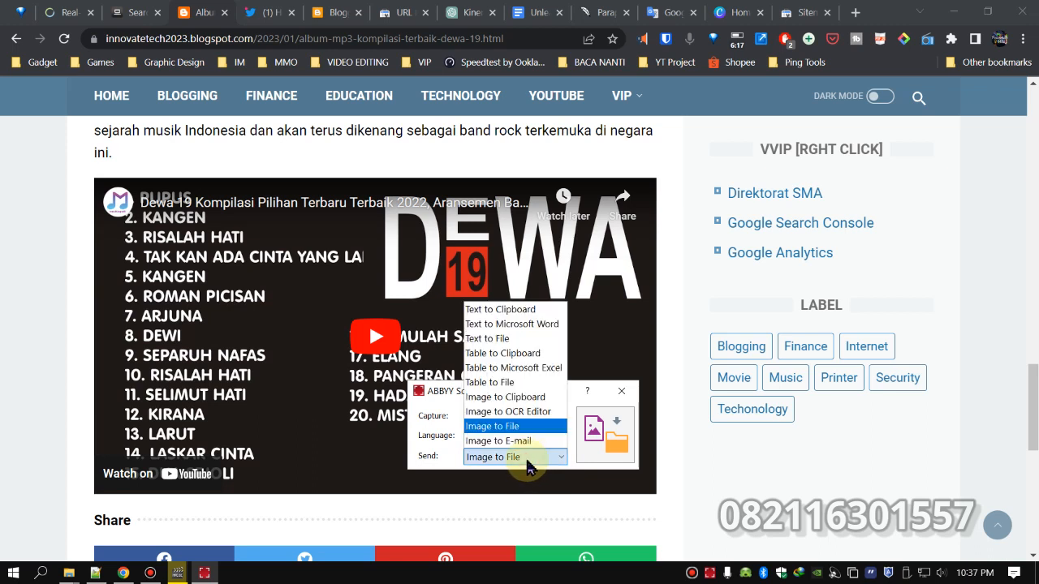
{"action": "left_click", "coordinate": [509, 430]}
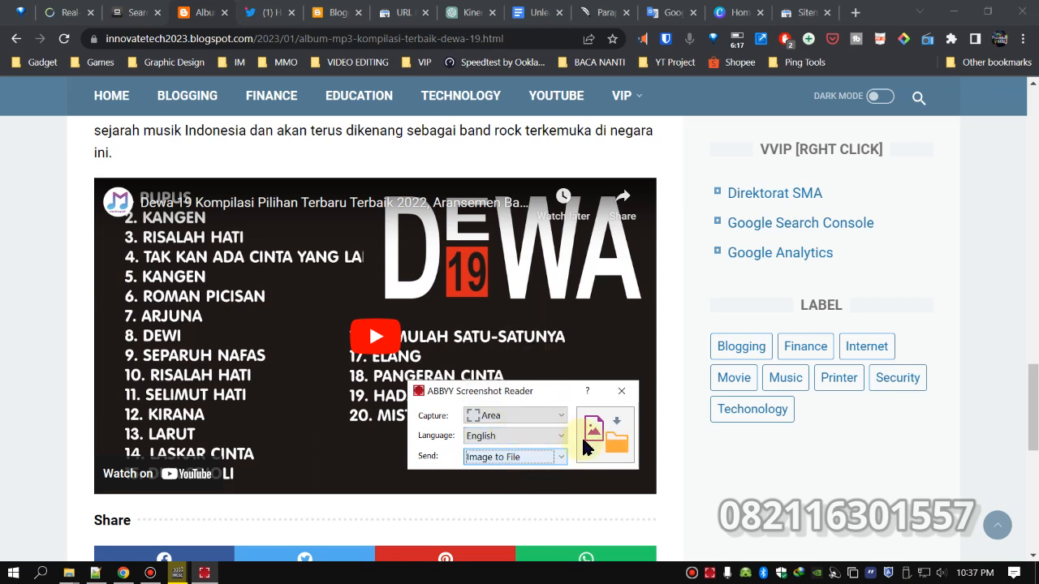
{"action": "left_click", "coordinate": [601, 430]}
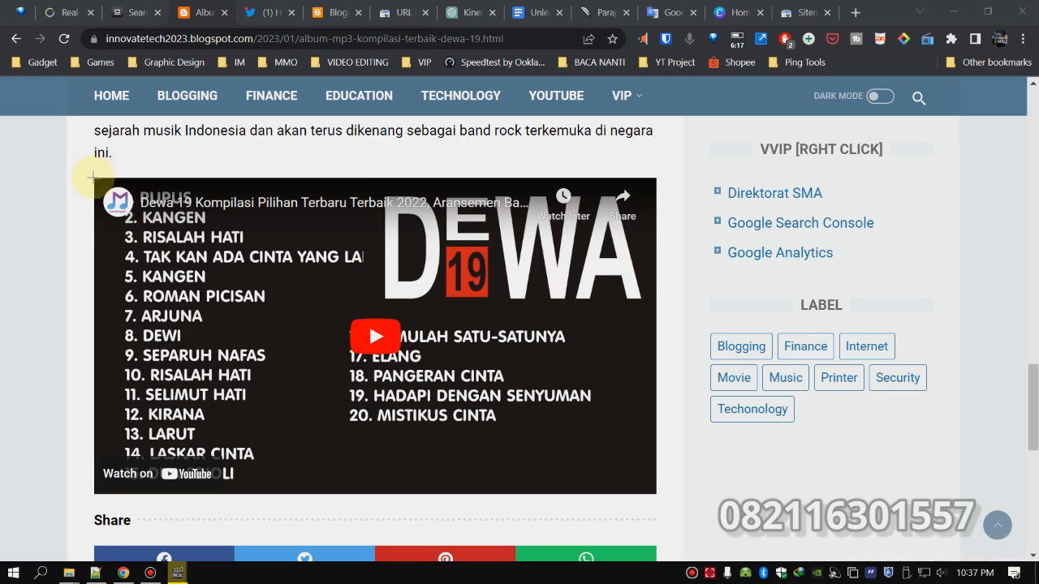
{"action": "left_click_drag", "start_coordinate": [93, 177], "coordinate": [654, 492]}
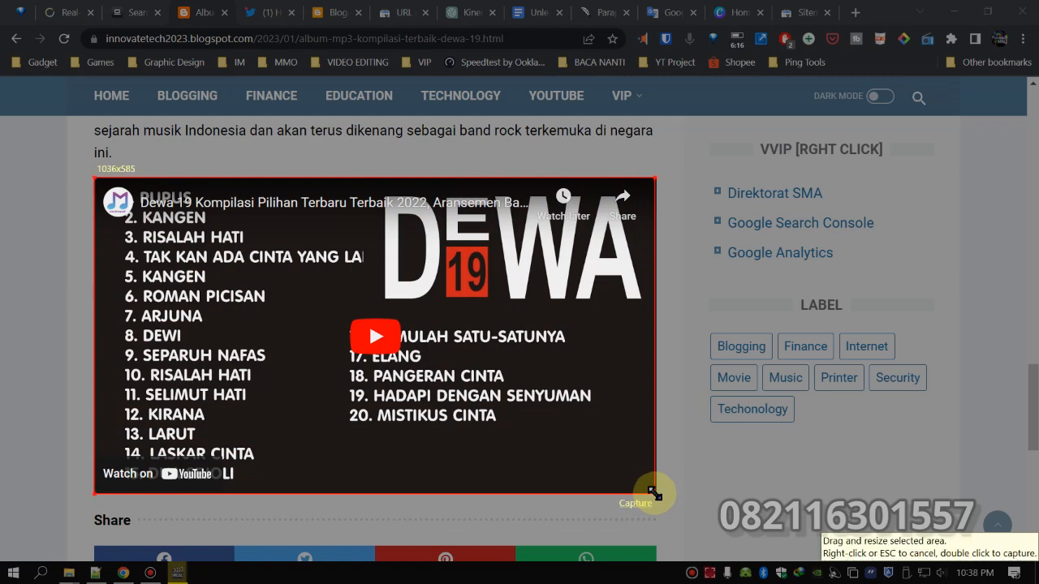
{"action": "left_click", "coordinate": [640, 508]}
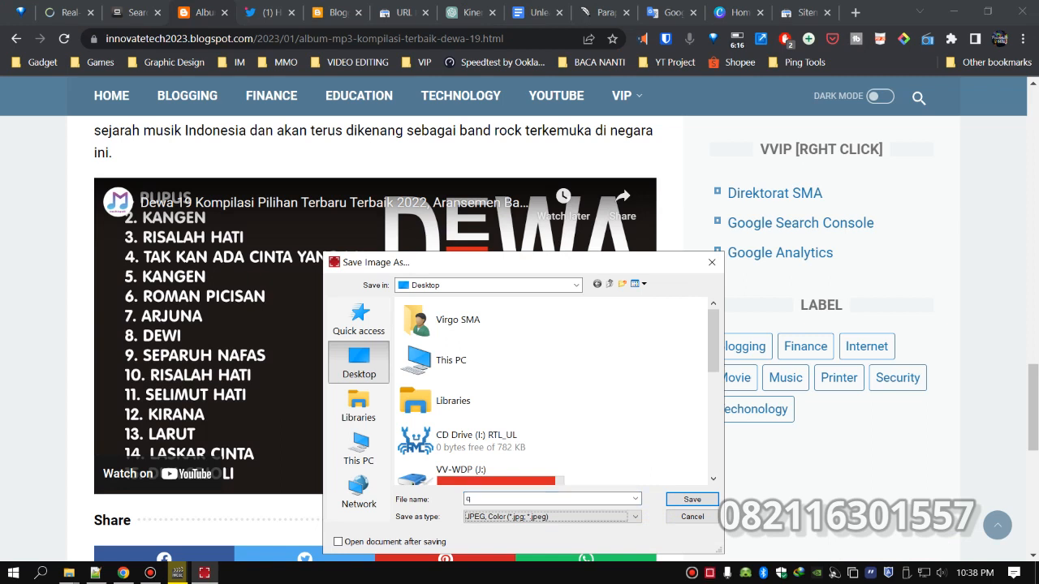
Save the captured image to the Desktop as a color JPEG named qqqq.
{"action": "type", "text": "q"}
{"action": "double_click", "coordinate": [498, 500]}
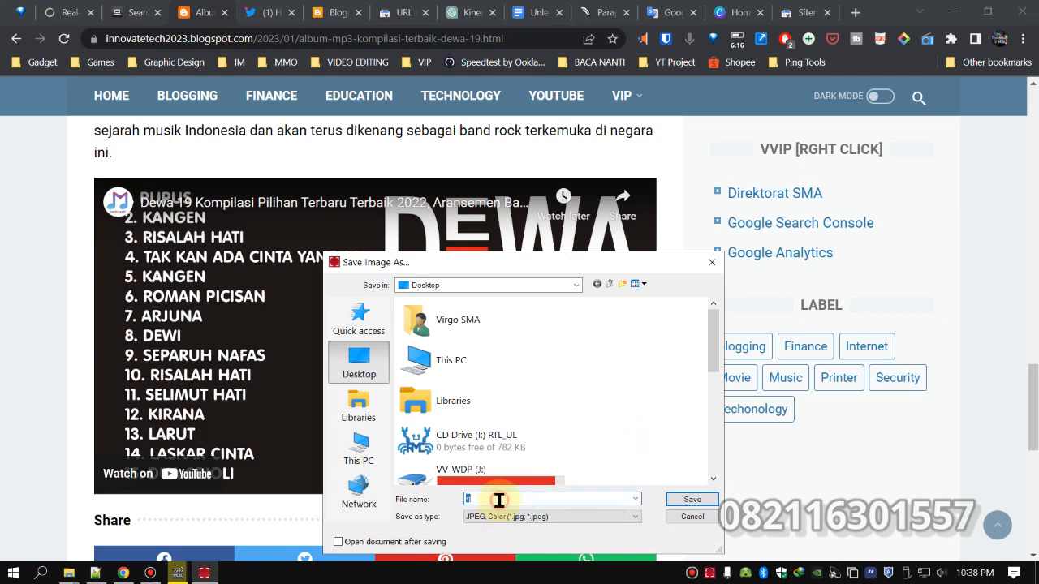
{"action": "type", "text": "qqqq"}
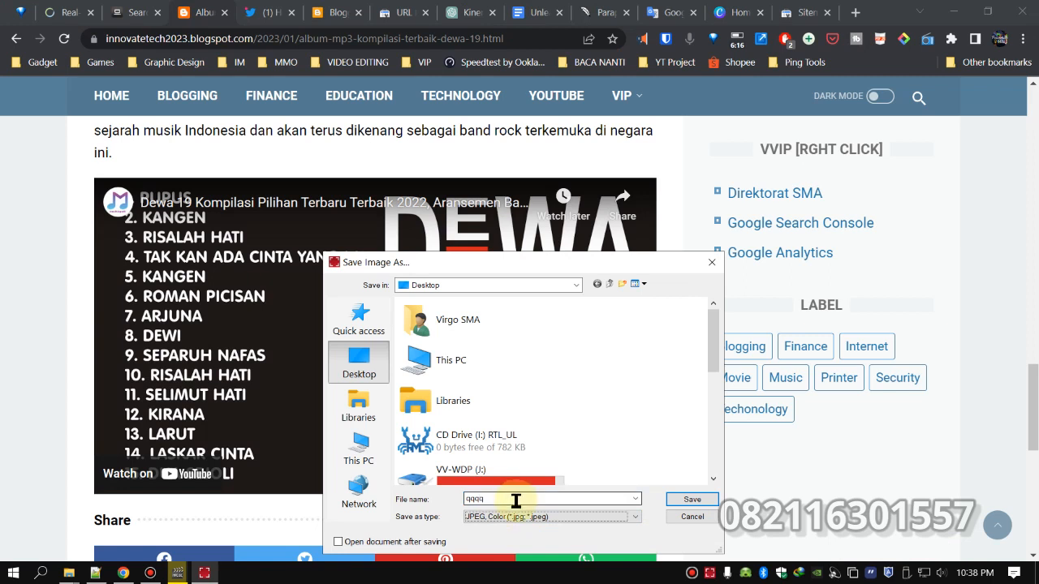
{"action": "key", "text": "Tab"}
{"action": "left_click", "coordinate": [709, 501]}
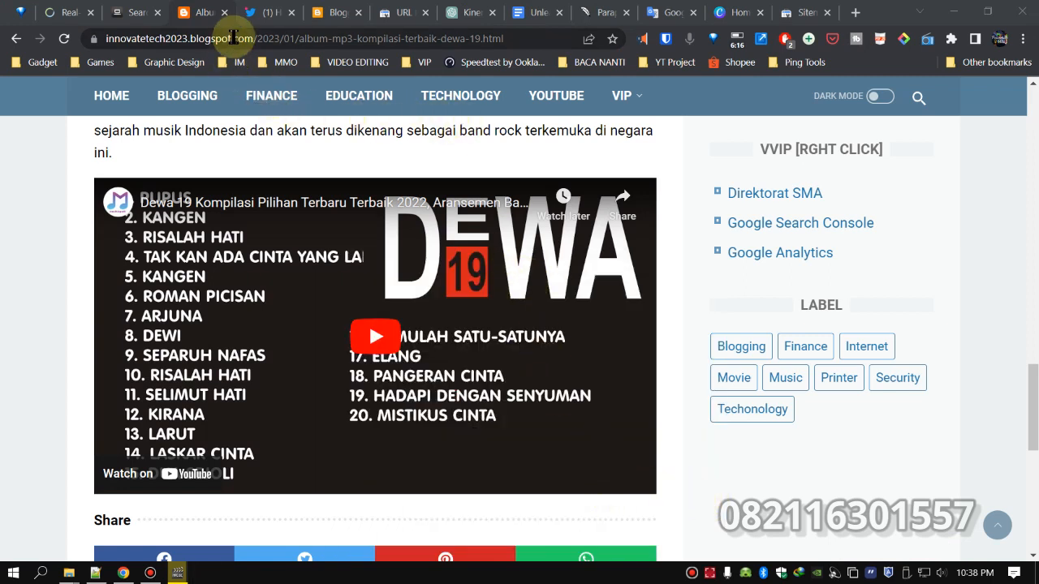
Attach qqqq.jpg from the Desktop to the Dewa 19 album tweet draft and publish the tweet.
{"action": "left_click", "coordinate": [268, 14]}
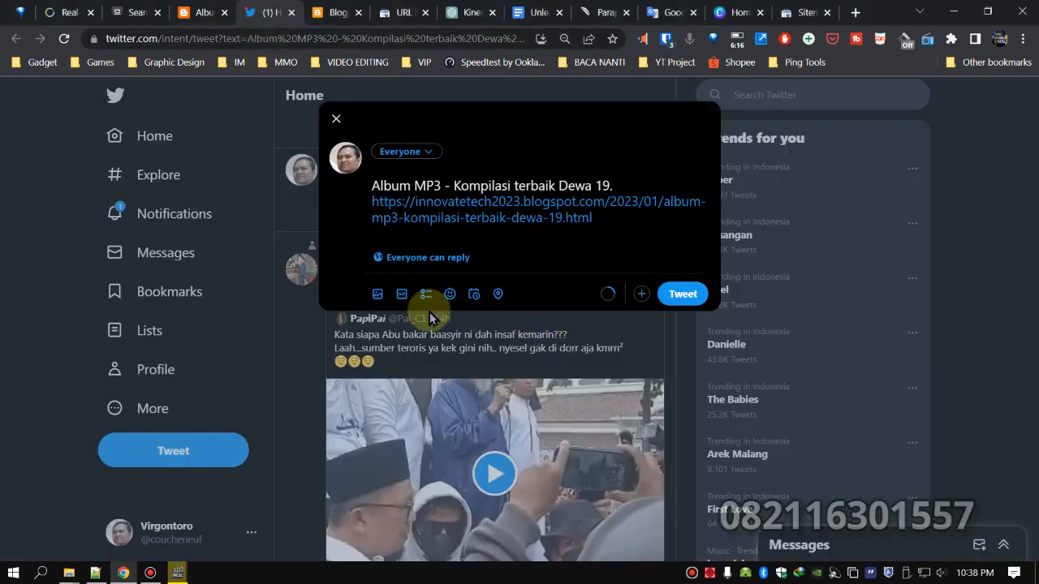
{"action": "left_click", "coordinate": [374, 301]}
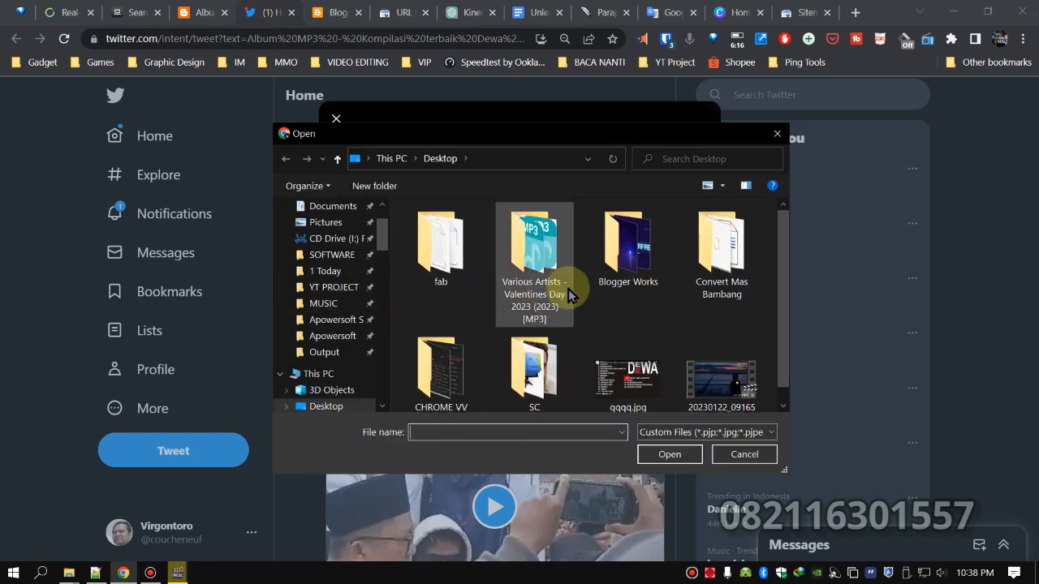
{"action": "scroll", "coordinate": [524, 243], "scroll_direction": "down", "scroll_amount": 1}
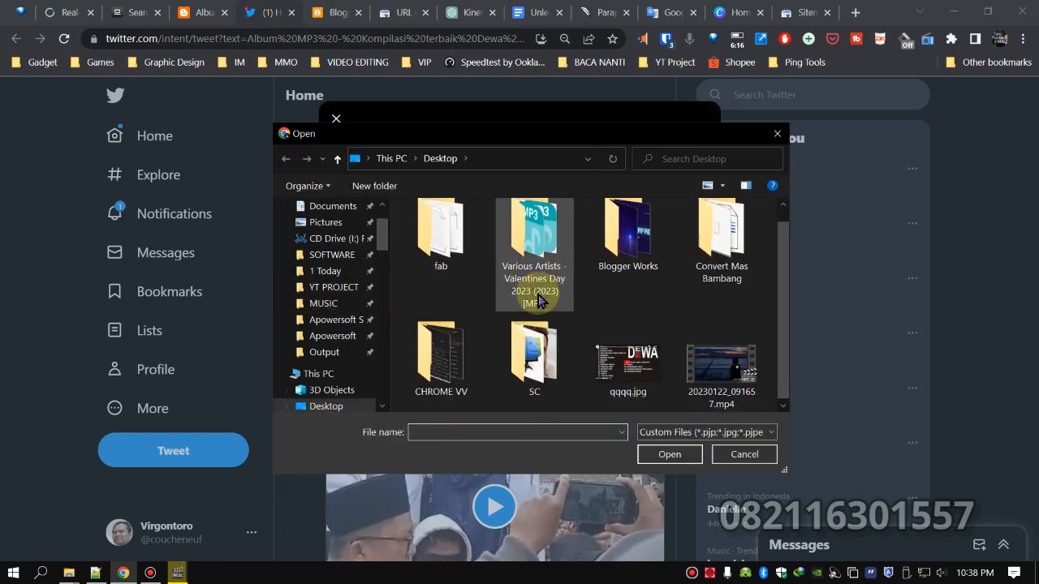
{"action": "left_click", "coordinate": [635, 366]}
{"action": "left_click", "coordinate": [666, 455]}
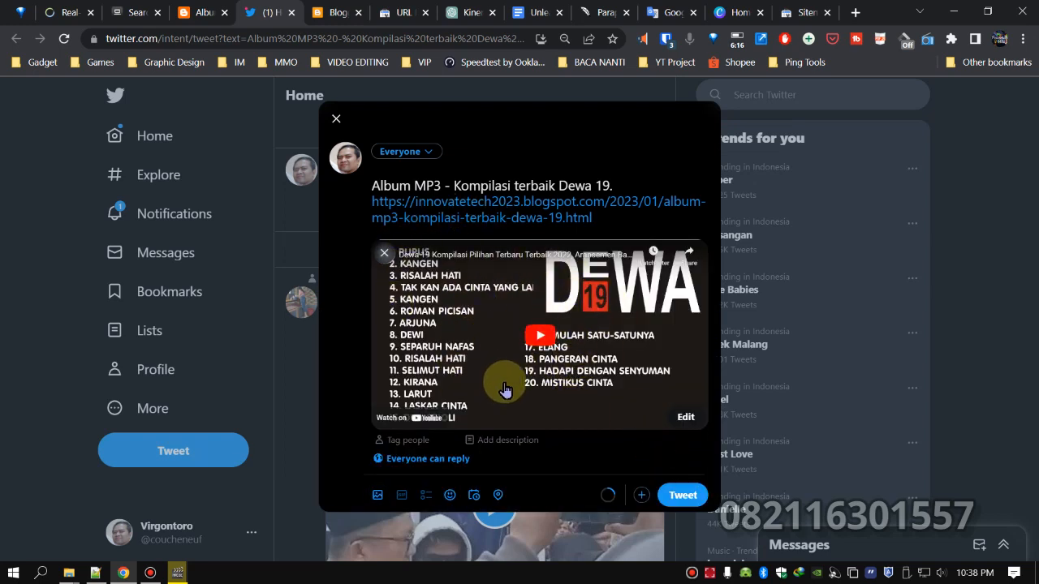
{"action": "left_click", "coordinate": [674, 493]}
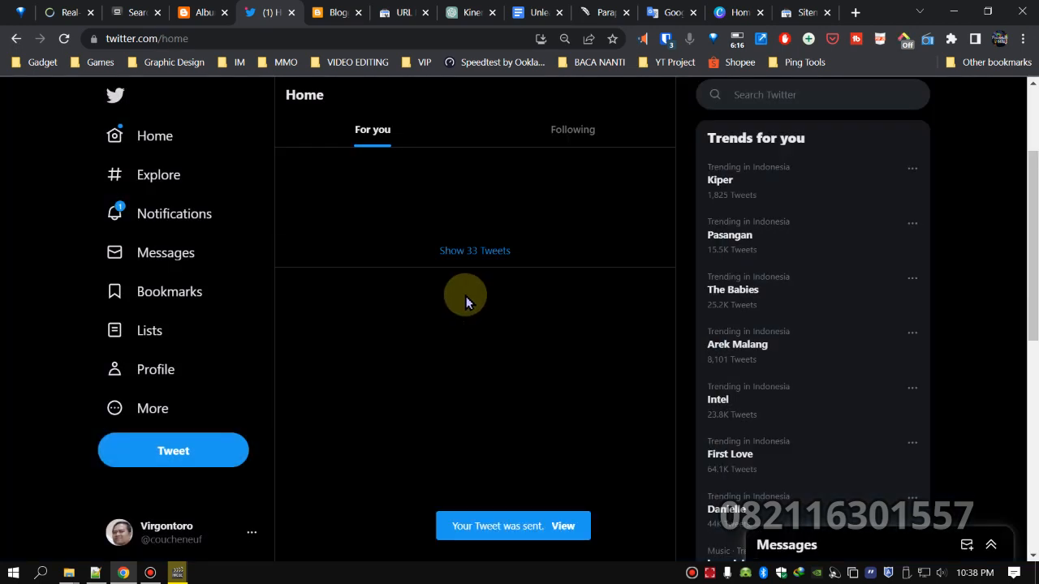
Check the published tweet in the home feed, then close the Twitter tab and return to the Dewa 19 post's share options.
{"action": "scroll", "coordinate": [646, 291], "scroll_direction": "down", "scroll_amount": 2}
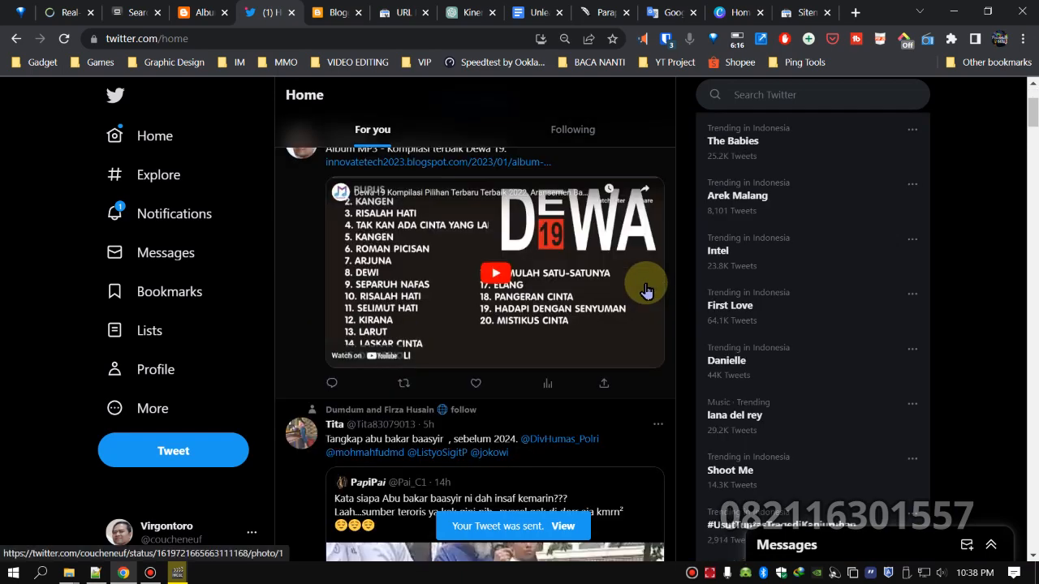
{"action": "scroll", "coordinate": [646, 291], "scroll_direction": "down", "scroll_amount": 2}
{"action": "scroll", "coordinate": [645, 291], "scroll_direction": "up", "scroll_amount": 4}
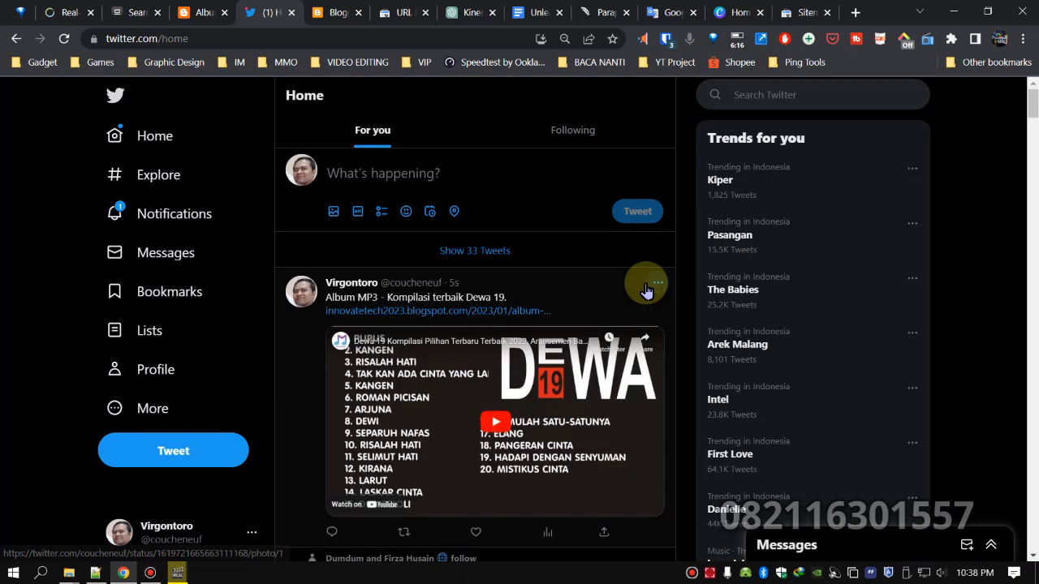
{"action": "left_click", "coordinate": [290, 13]}
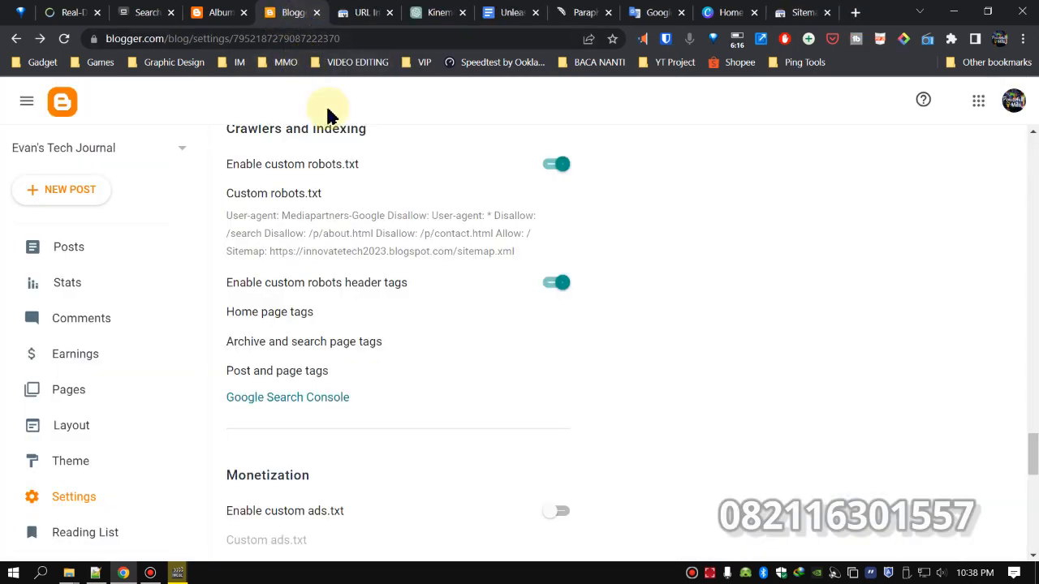
{"action": "left_click", "coordinate": [213, 17]}
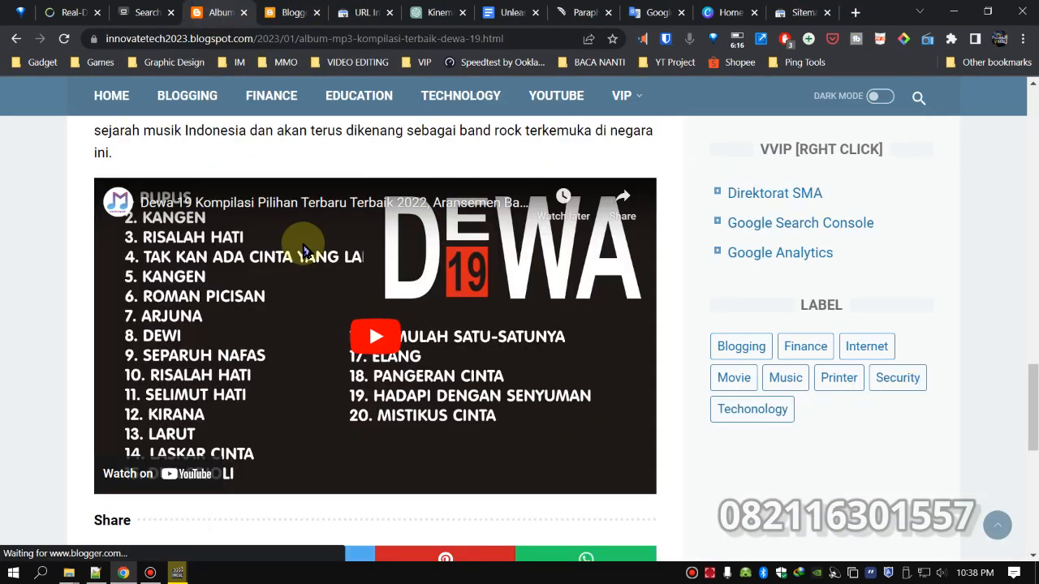
{"action": "scroll", "coordinate": [406, 317], "scroll_direction": "down", "scroll_amount": 2}
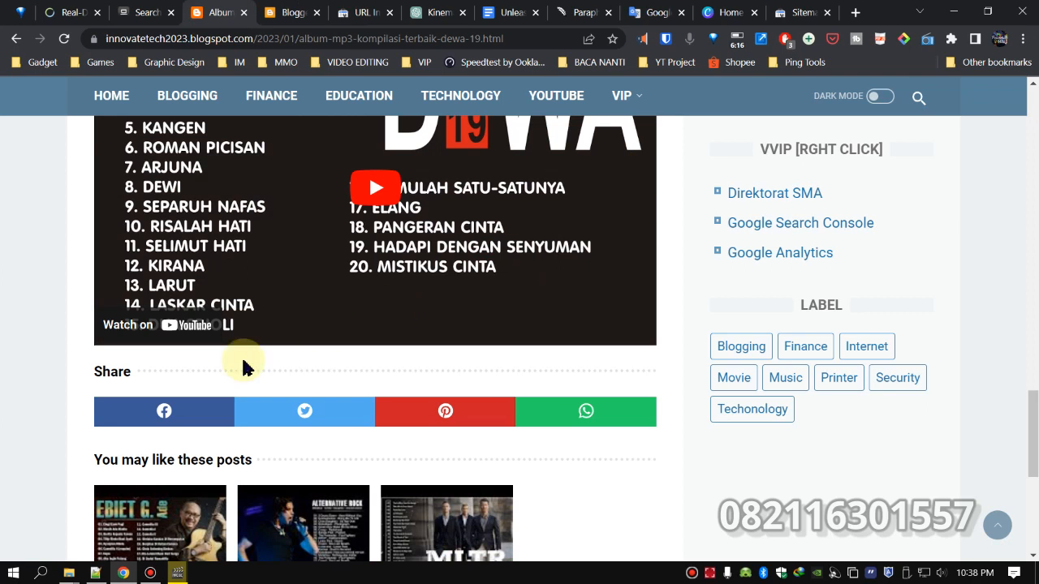
Try to share the Dewa 19 album post to Facebook and close the sharing tab.
{"action": "left_click", "coordinate": [156, 414]}
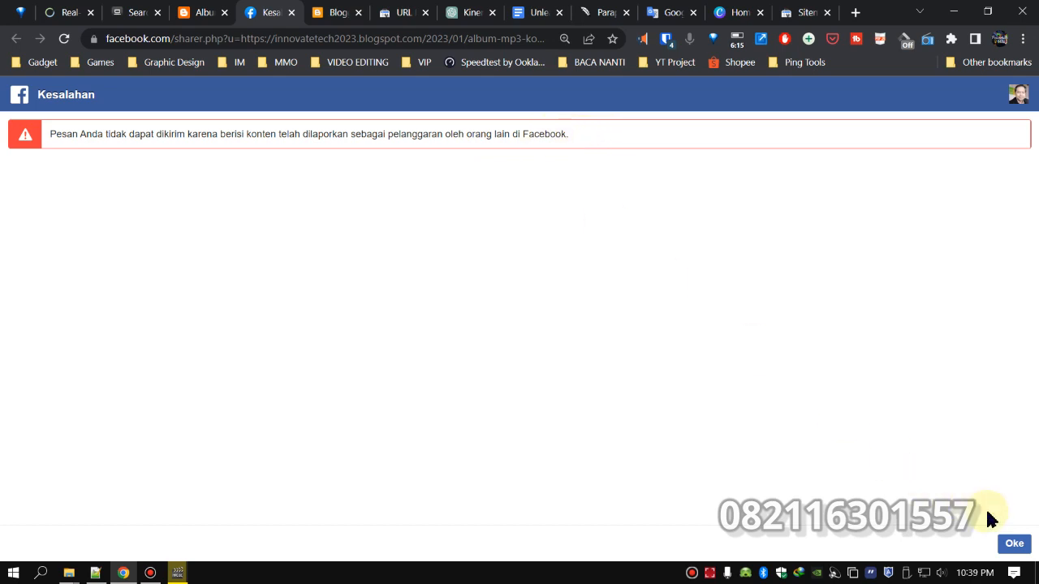
{"action": "left_click", "coordinate": [1023, 543]}
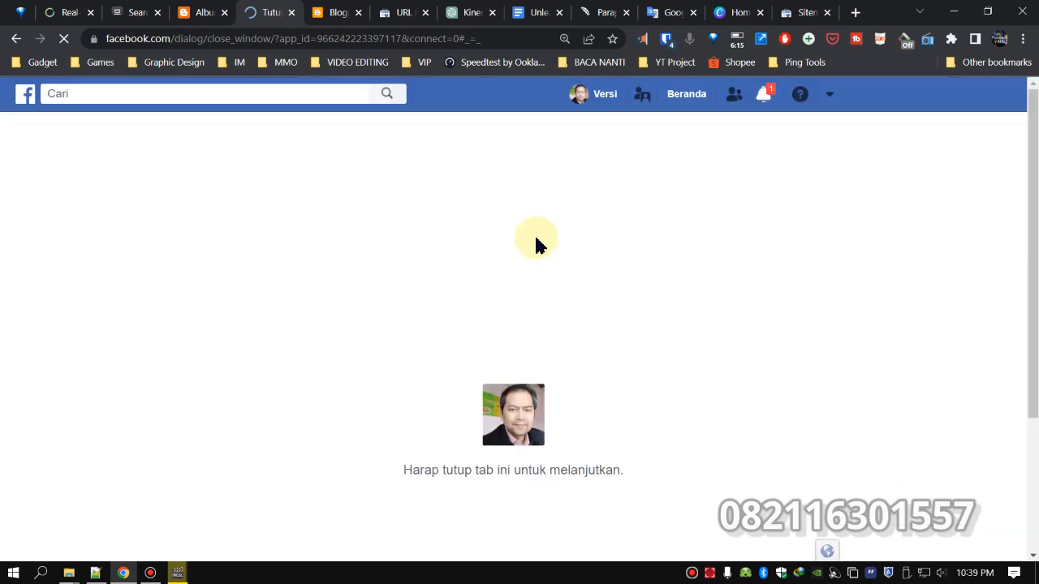
{"action": "key", "text": "ctrl+w"}
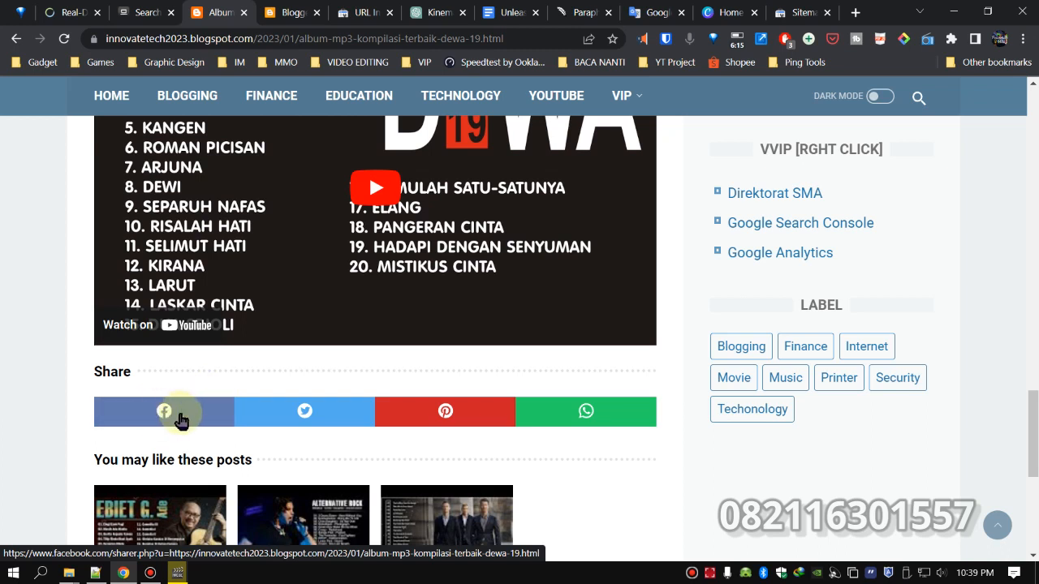
Share the Dewa 19 album post to Pinterest, saving the pin to a new board named "Musik".
{"action": "left_click", "coordinate": [457, 417]}
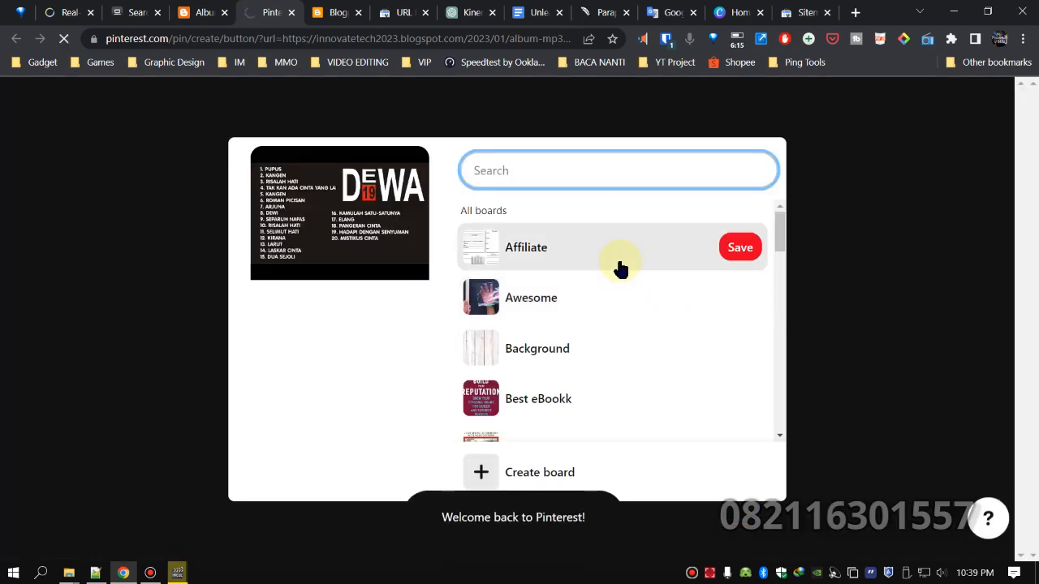
{"action": "scroll", "coordinate": [684, 324], "scroll_direction": "down", "scroll_amount": 2}
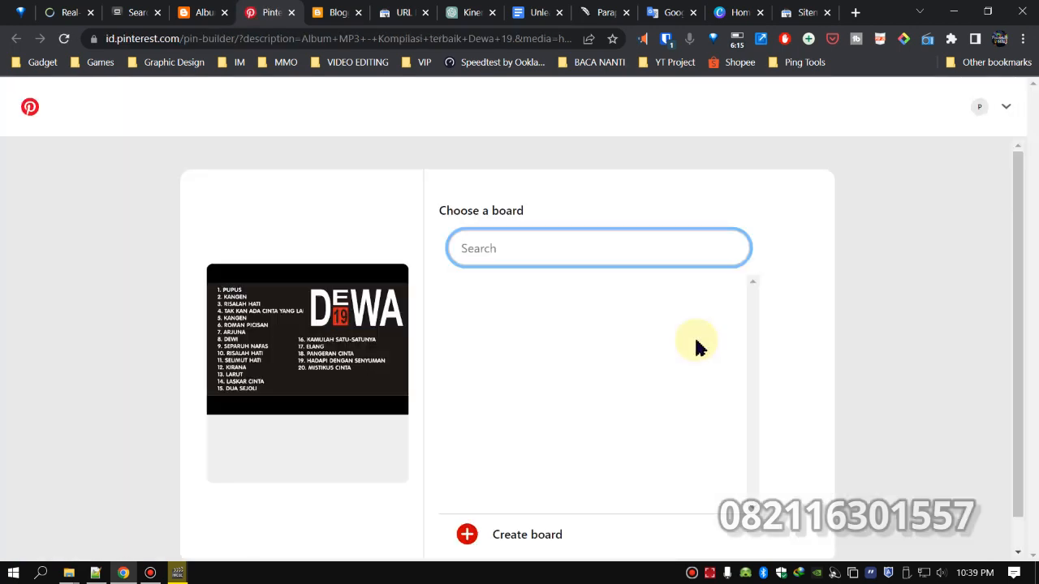
{"action": "scroll", "coordinate": [696, 347], "scroll_direction": "down", "scroll_amount": 1}
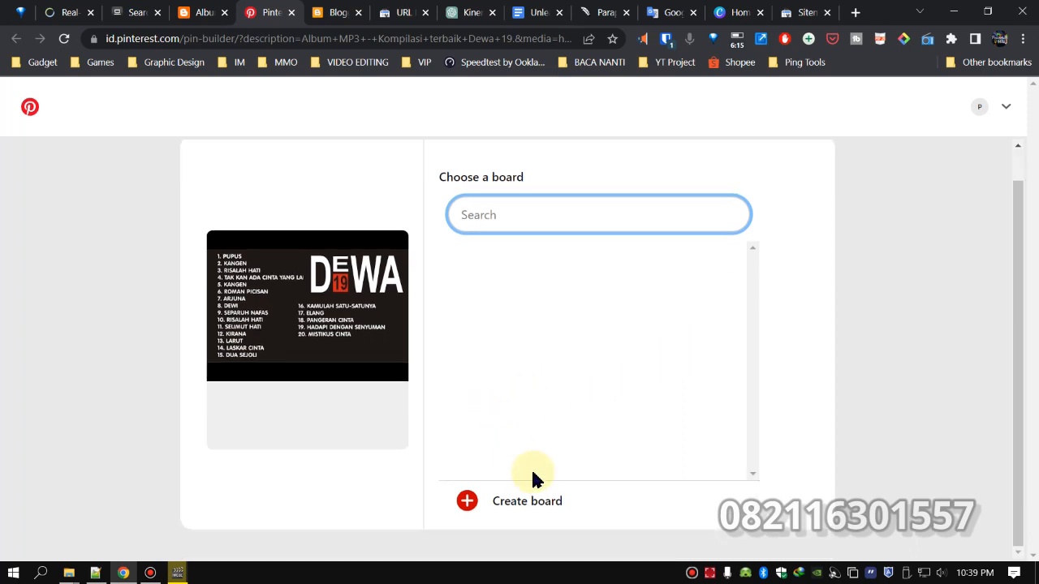
{"action": "left_click", "coordinate": [519, 503]}
{"action": "left_click", "coordinate": [494, 322]}
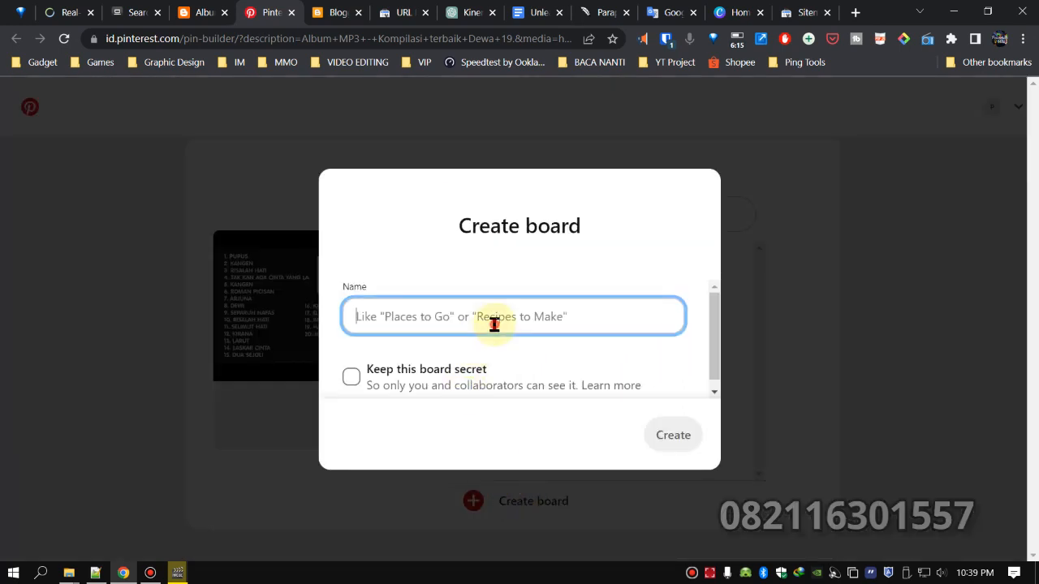
{"action": "type", "text": "M"}
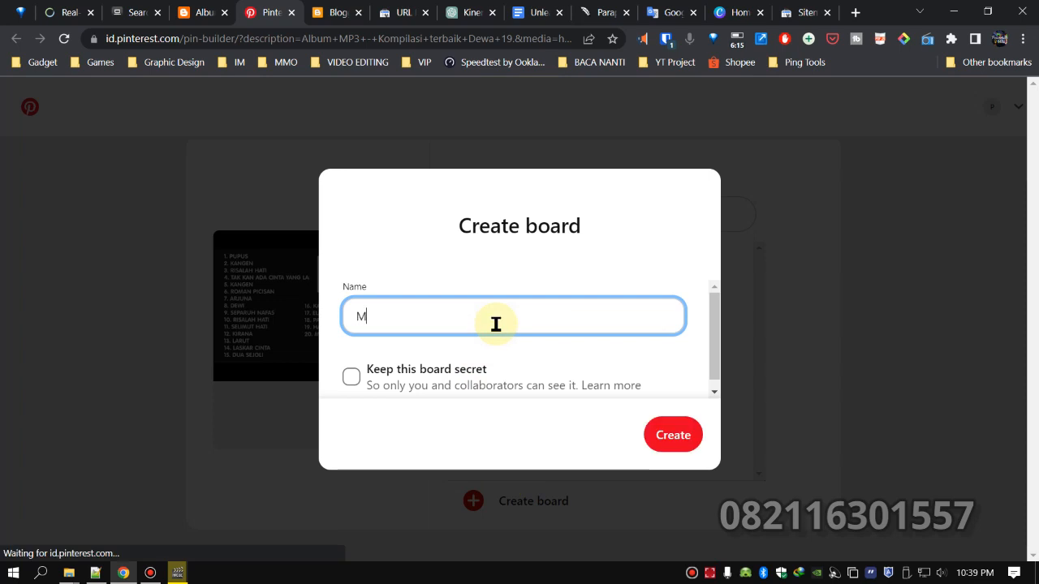
{"action": "type", "text": "usik"}
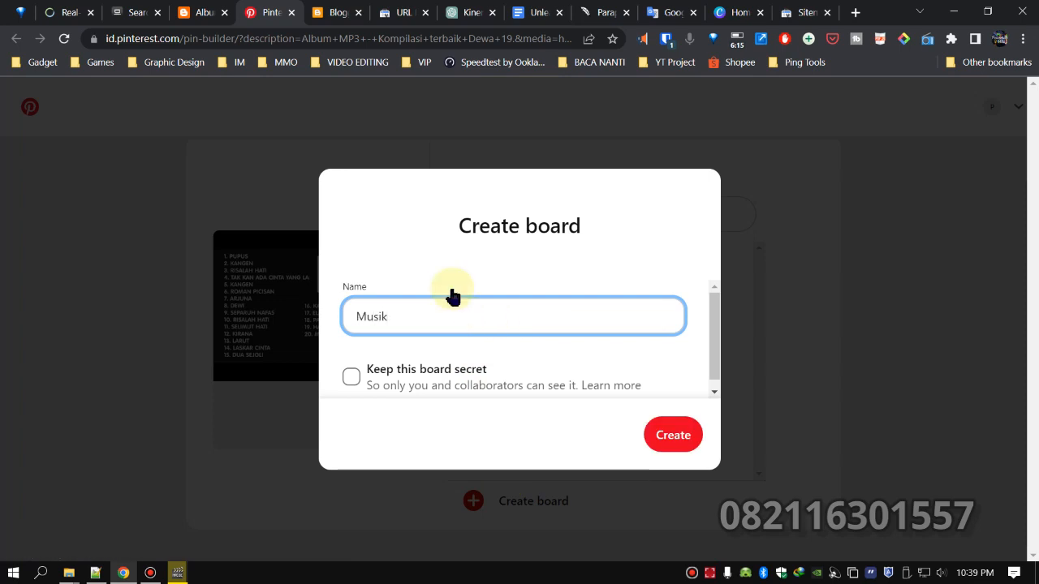
{"action": "left_click", "coordinate": [676, 435]}
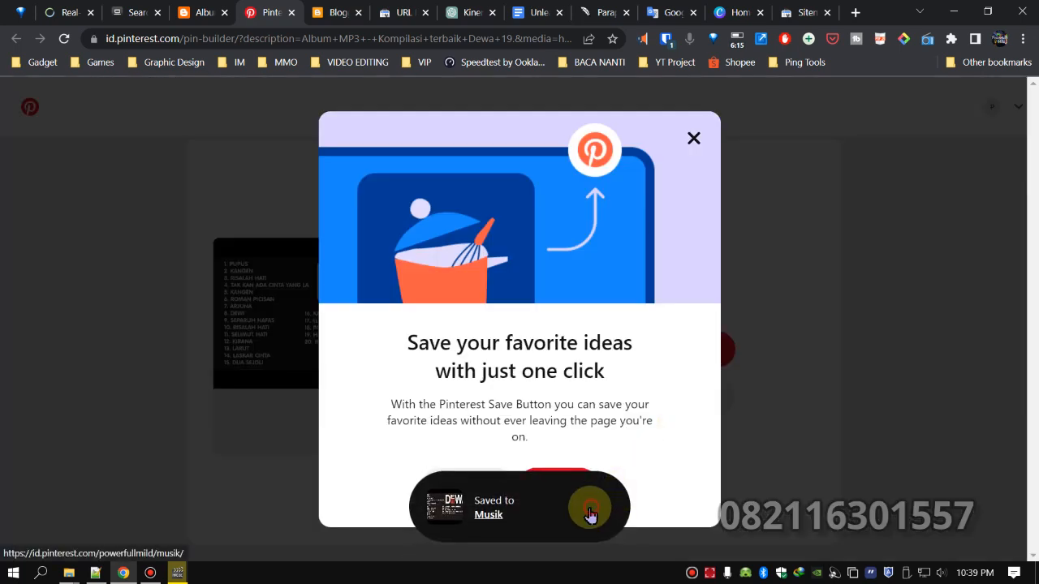
Open the Musik board on Pinterest and examine the saved Dewa 19 album pin.
{"action": "left_click", "coordinate": [590, 513]}
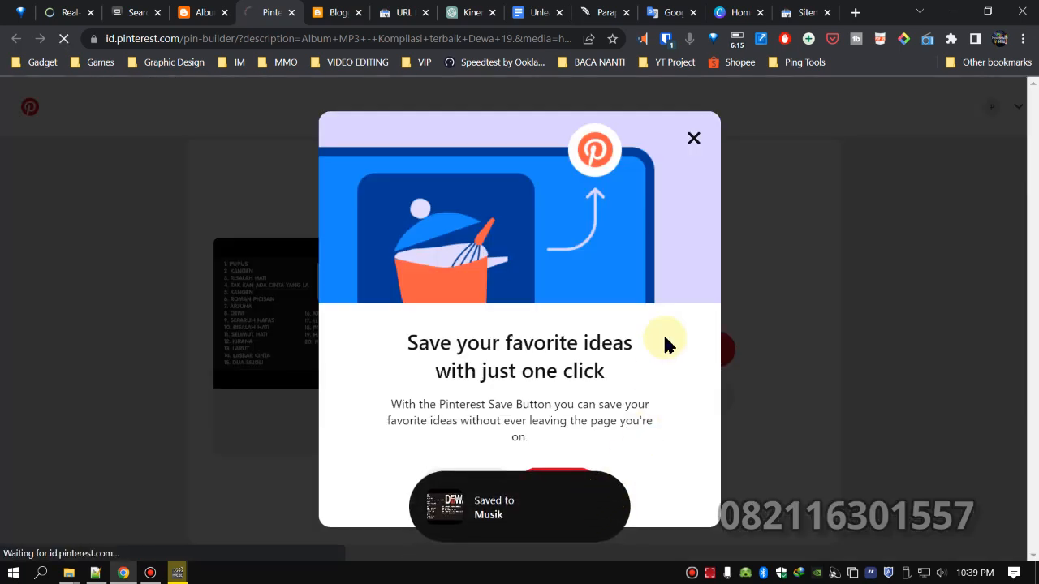
{"action": "left_click", "coordinate": [694, 139]}
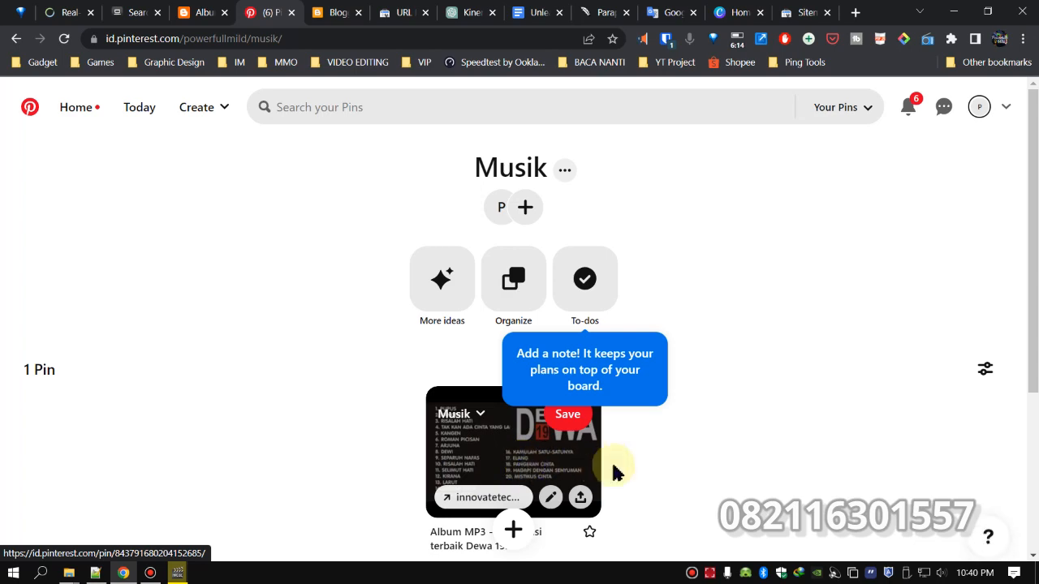
{"action": "scroll", "coordinate": [673, 422], "scroll_direction": "down", "scroll_amount": 2}
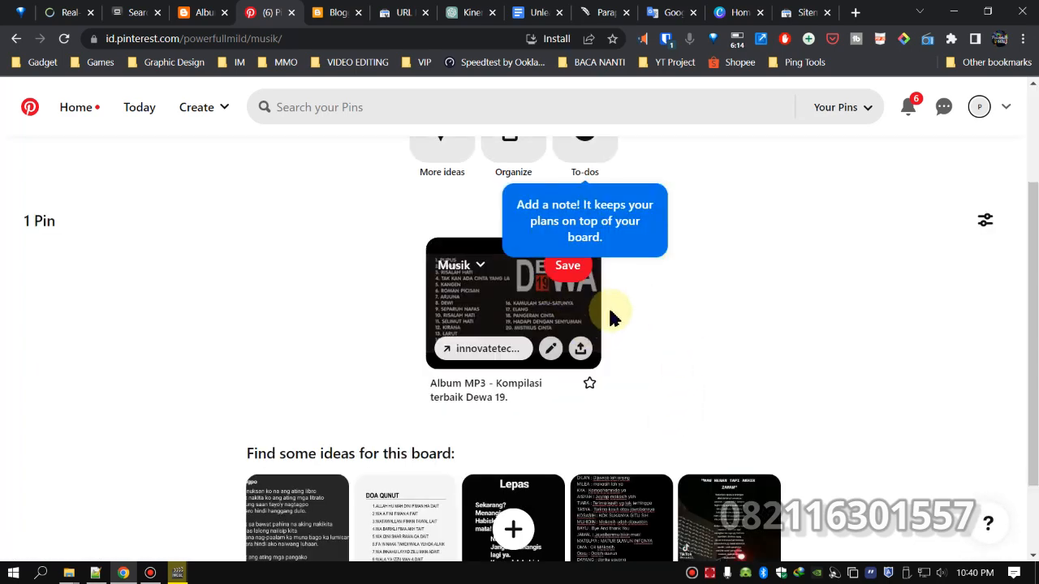
{"action": "scroll", "coordinate": [616, 327], "scroll_direction": "up", "scroll_amount": 2}
{"action": "scroll", "coordinate": [616, 327], "scroll_direction": "down", "scroll_amount": 2}
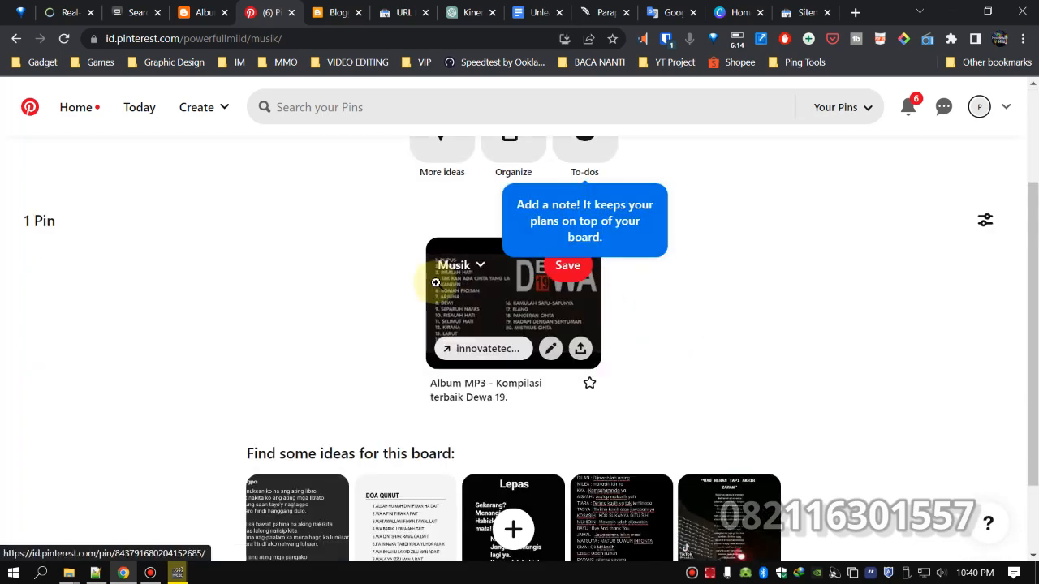
Open the saved Dewa 19 pin, block Pinterest notifications, examine the pin's blog link and description, and close the Pinterest tab.
{"action": "left_click", "coordinate": [469, 322]}
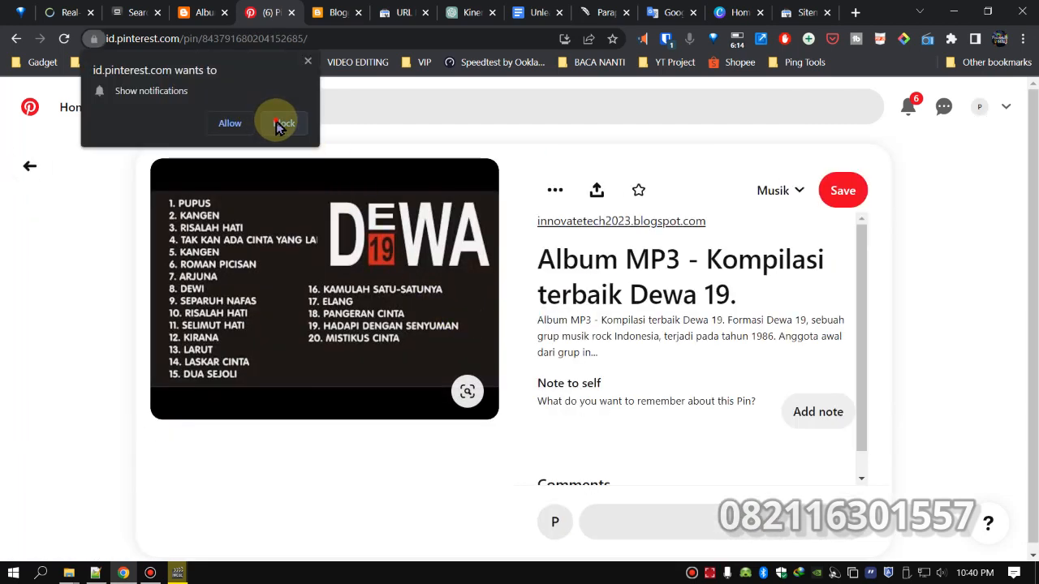
{"action": "left_click", "coordinate": [284, 123]}
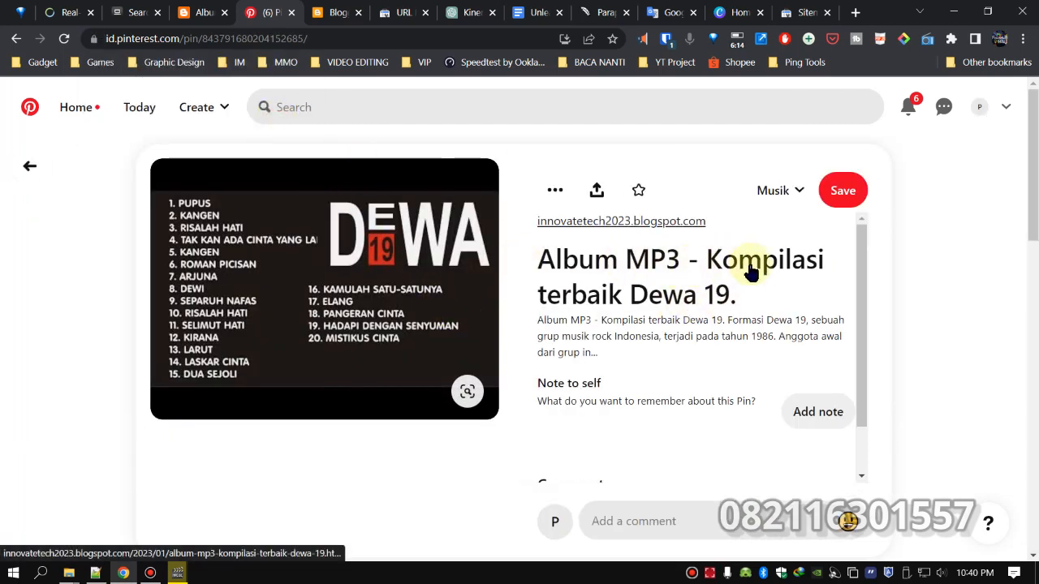
{"action": "scroll", "coordinate": [755, 302], "scroll_direction": "down", "scroll_amount": 1}
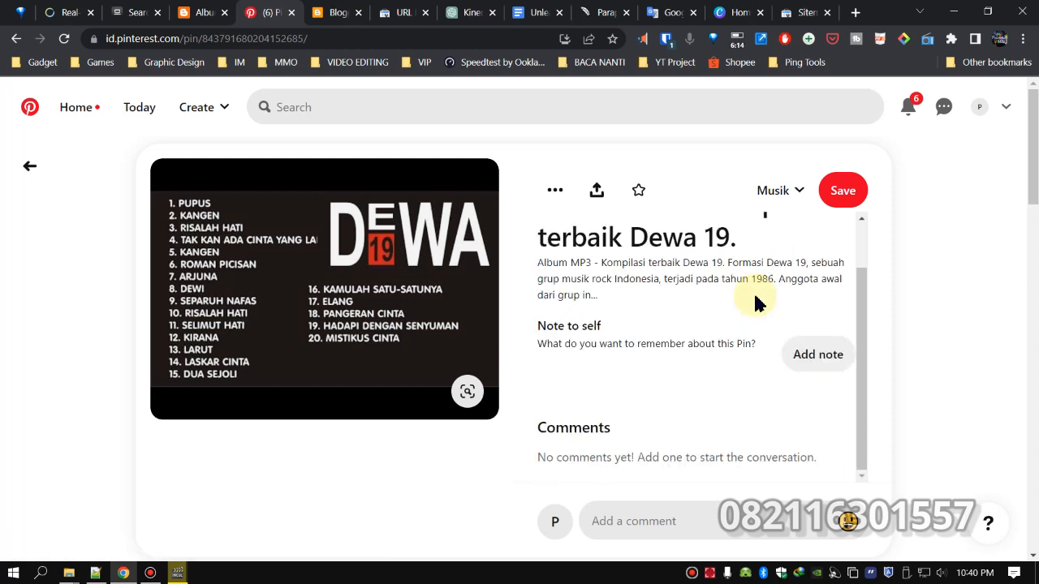
{"action": "scroll", "coordinate": [755, 302], "scroll_direction": "down", "scroll_amount": 2}
{"action": "scroll", "coordinate": [861, 256], "scroll_direction": "up", "scroll_amount": 3}
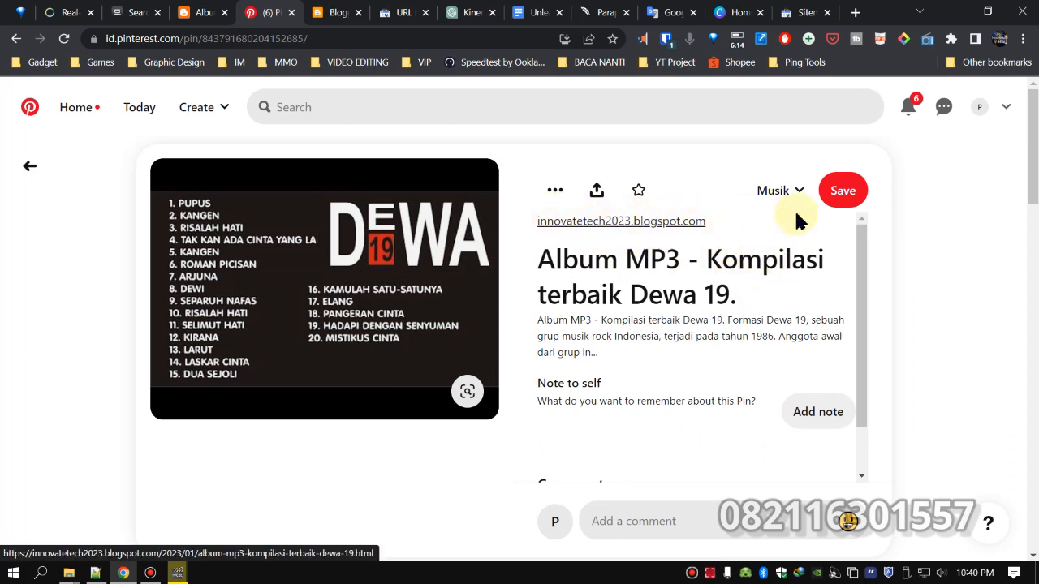
{"action": "left_click", "coordinate": [290, 13]}
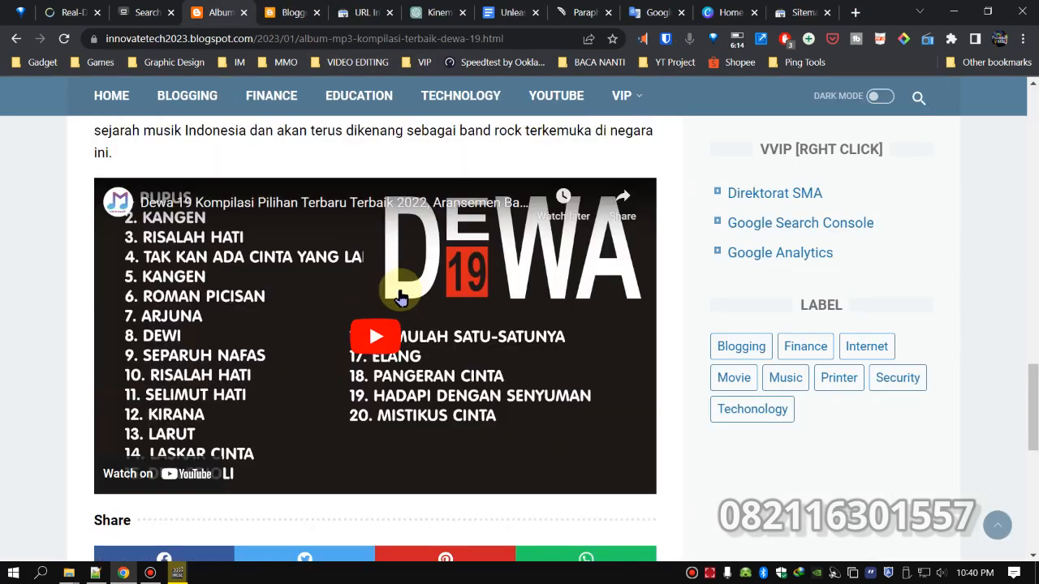
Open the "Top 77 Similar websites like pingler.com" bookmark in a new tab, examine the listed ping sites, and close it and the QuillBot tab.
{"action": "scroll", "coordinate": [400, 298], "scroll_direction": "up", "scroll_amount": 2}
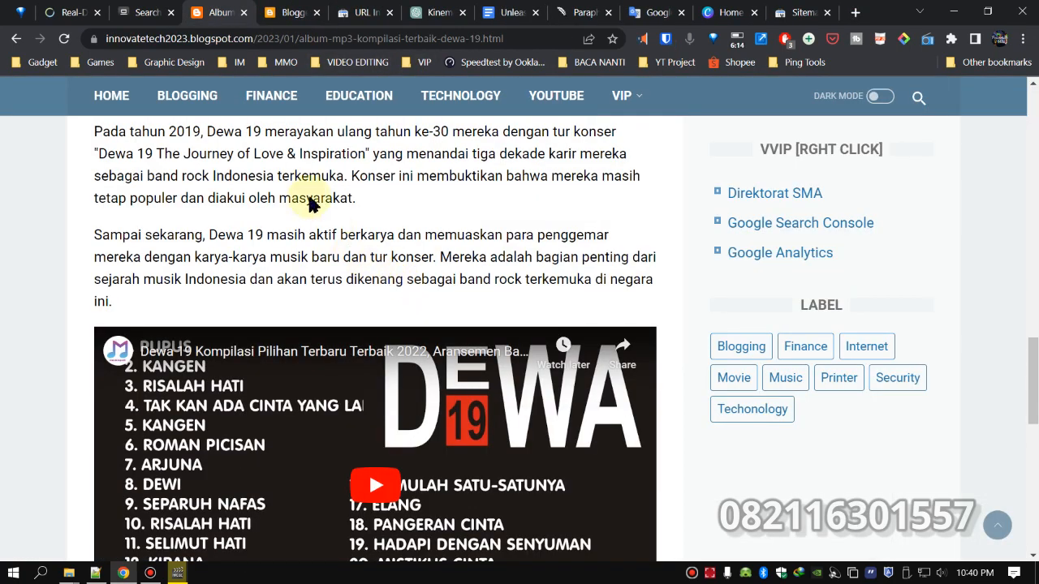
{"action": "left_click", "coordinate": [804, 64]}
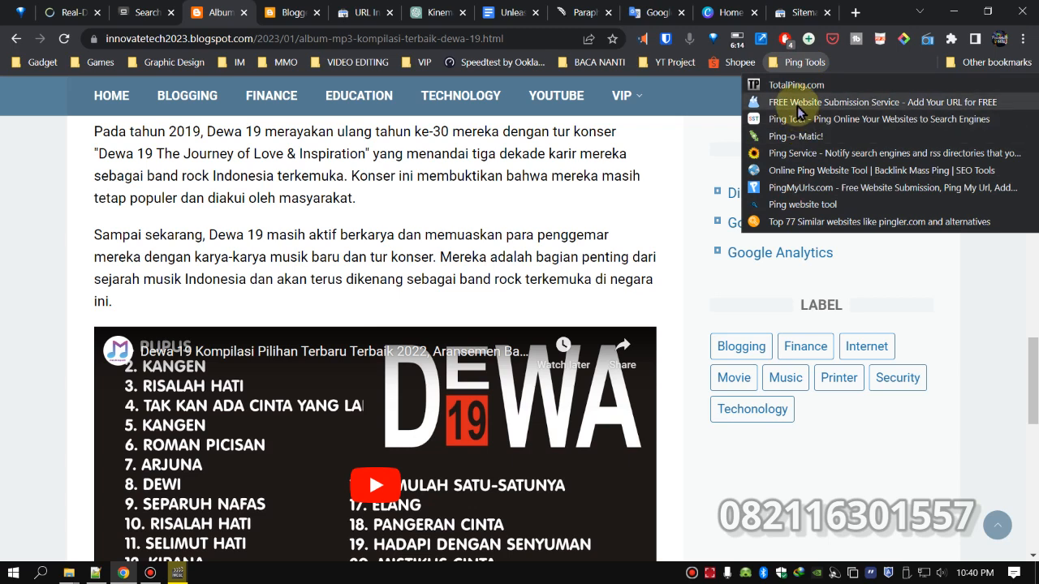
{"action": "right_click", "coordinate": [782, 230]}
{"action": "left_click", "coordinate": [812, 235]}
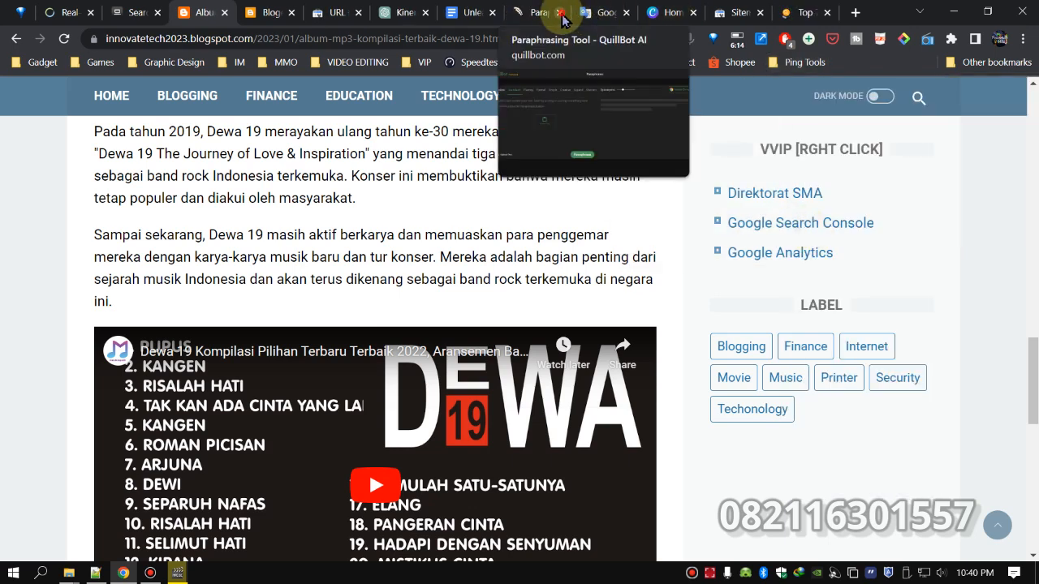
{"action": "left_click", "coordinate": [561, 12]}
{"action": "left_click", "coordinate": [733, 15]}
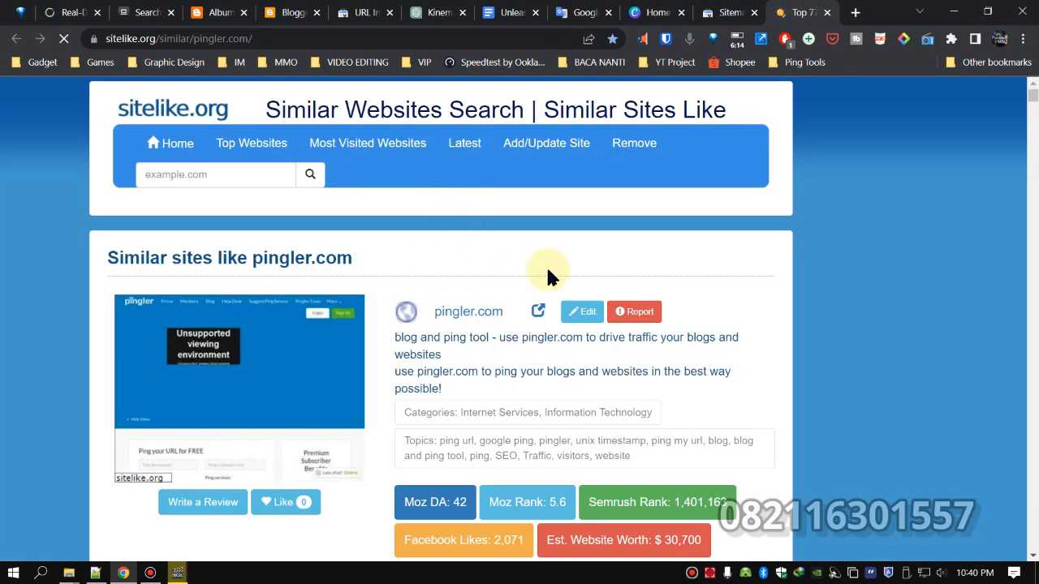
{"action": "scroll", "coordinate": [557, 278], "scroll_direction": "down", "scroll_amount": 10}
{"action": "scroll", "coordinate": [558, 273], "scroll_direction": "down", "scroll_amount": 15}
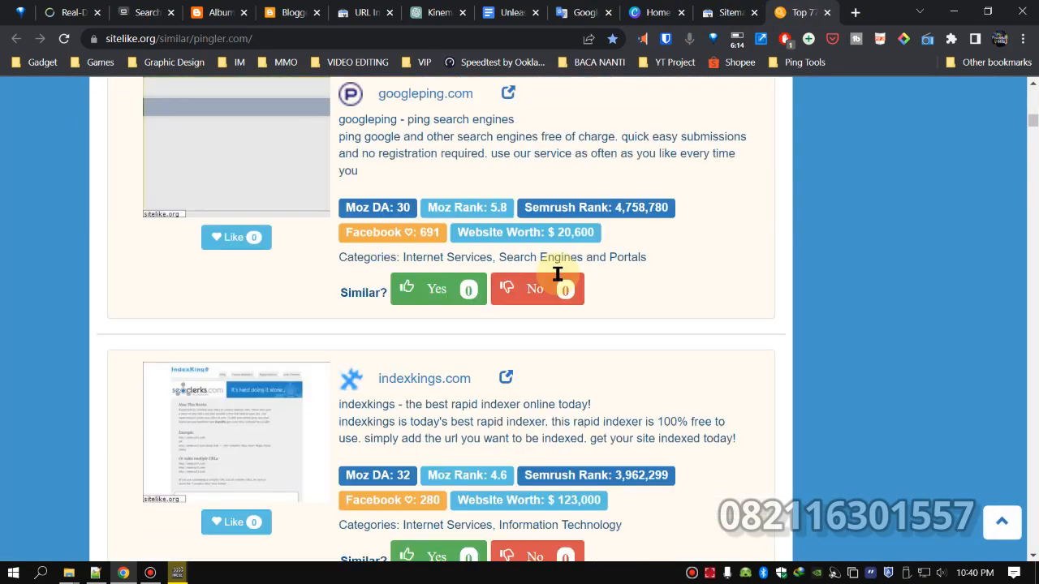
{"action": "scroll", "coordinate": [558, 270], "scroll_direction": "down", "scroll_amount": 3}
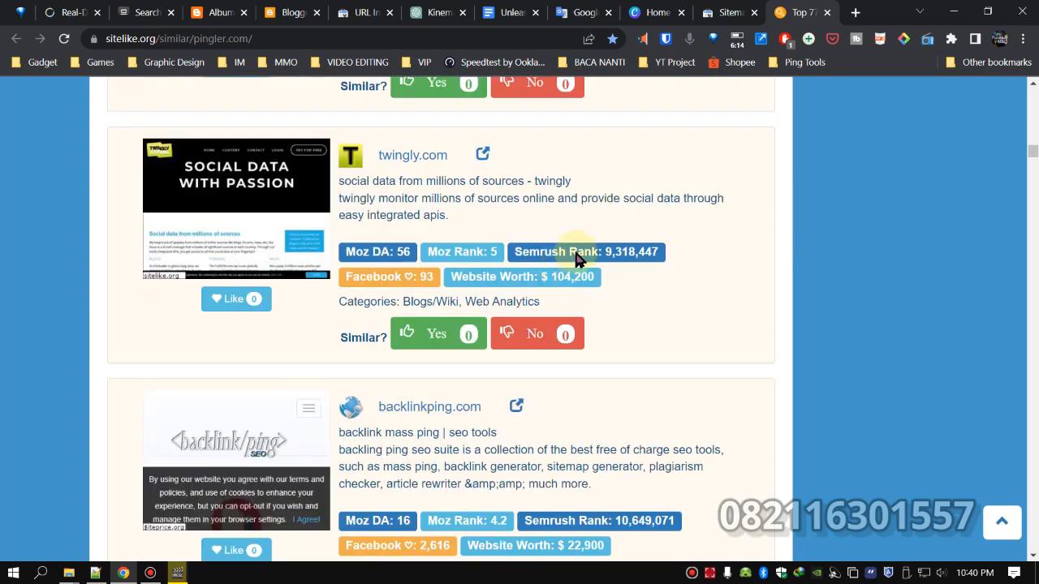
{"action": "left_click", "coordinate": [827, 13]}
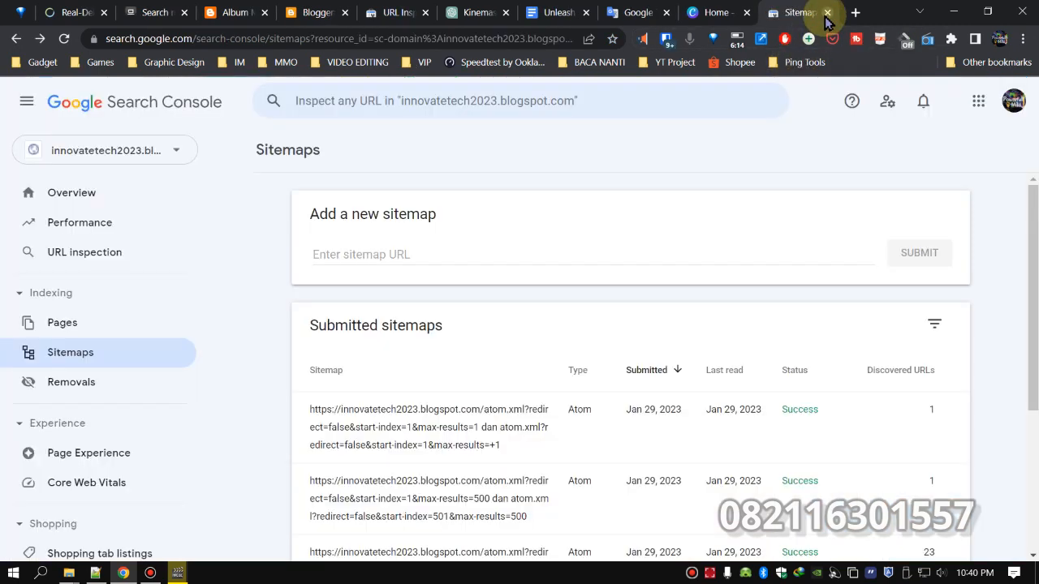
Glance at the Ping Tools bookmarks and close the Search Console Sitemaps tab.
{"action": "left_click", "coordinate": [798, 70]}
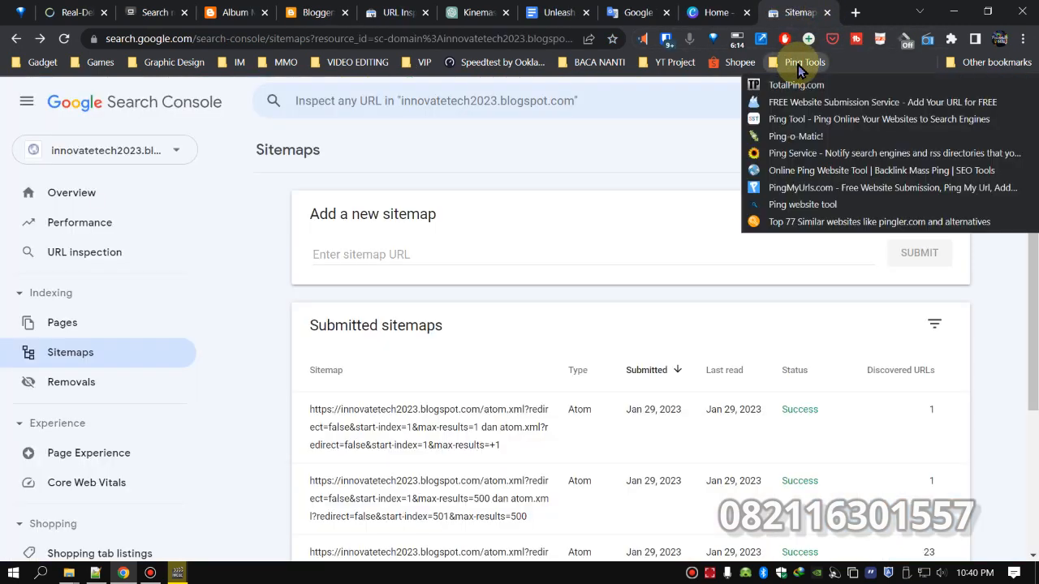
{"action": "left_click", "coordinate": [232, 211]}
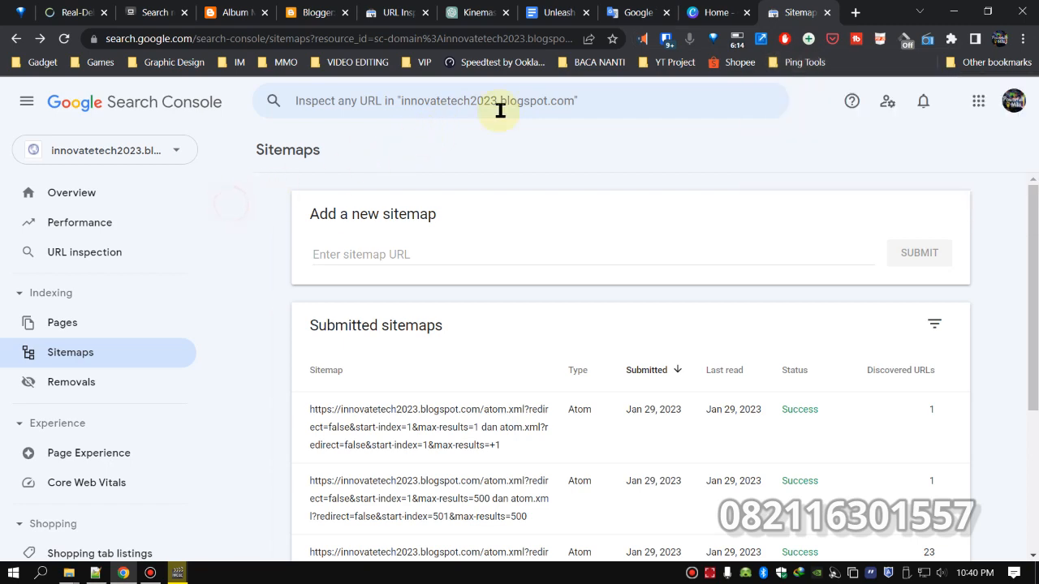
{"action": "left_click", "coordinate": [827, 12]}
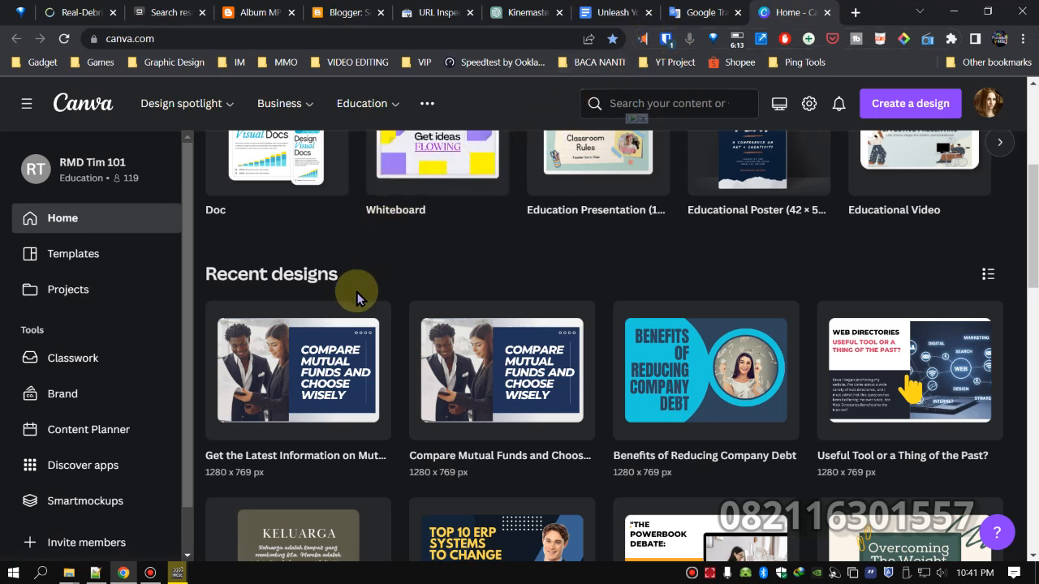
Go to the blog's home page, open the "Eliminate Debt, Enhance Success" post and examine its cover image.
{"action": "right_click", "coordinate": [396, 272]}
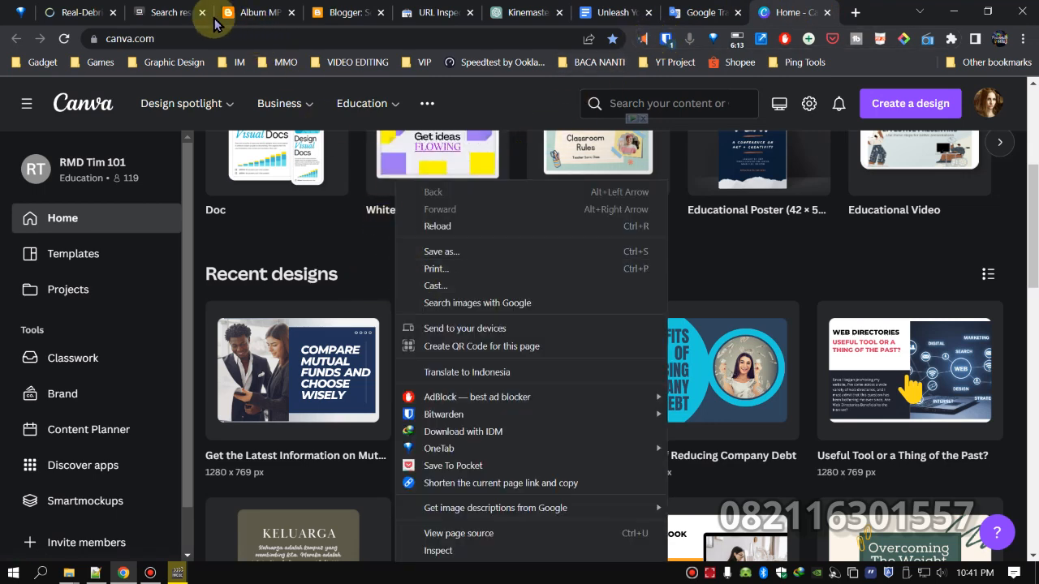
{"action": "left_click", "coordinate": [262, 22]}
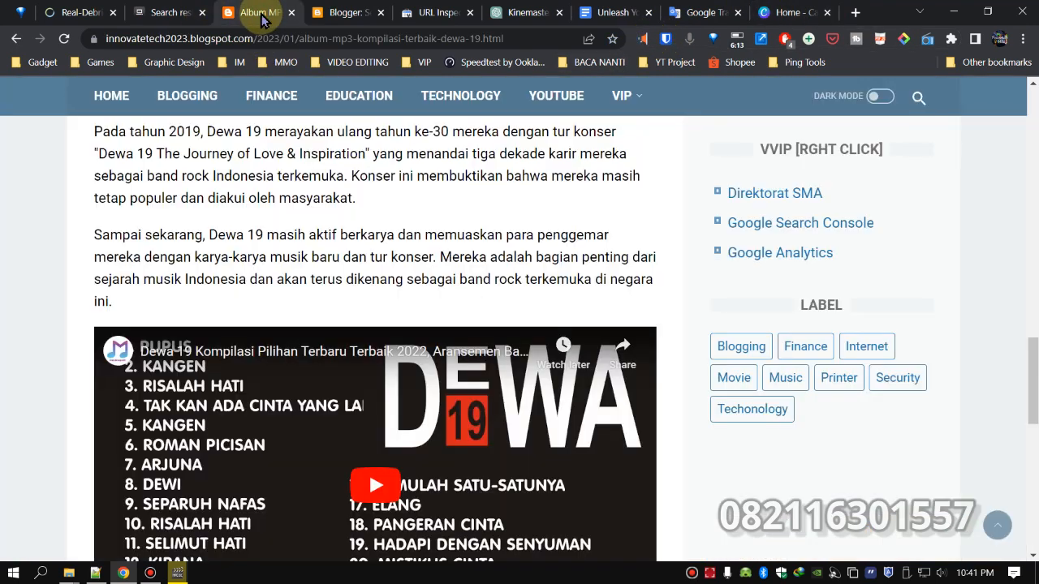
{"action": "left_click", "coordinate": [114, 107]}
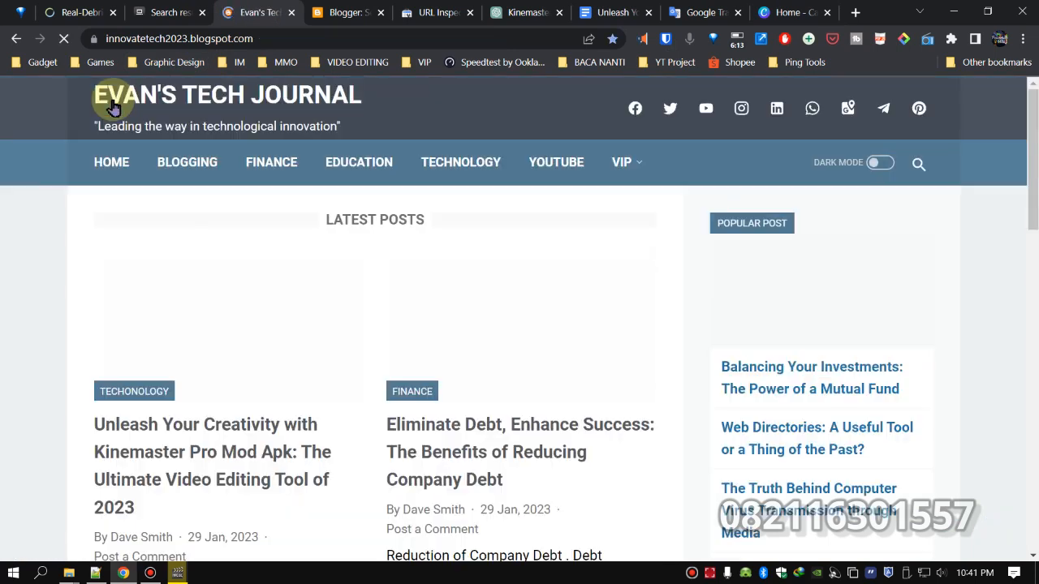
{"action": "scroll", "coordinate": [439, 325], "scroll_direction": "down", "scroll_amount": 2}
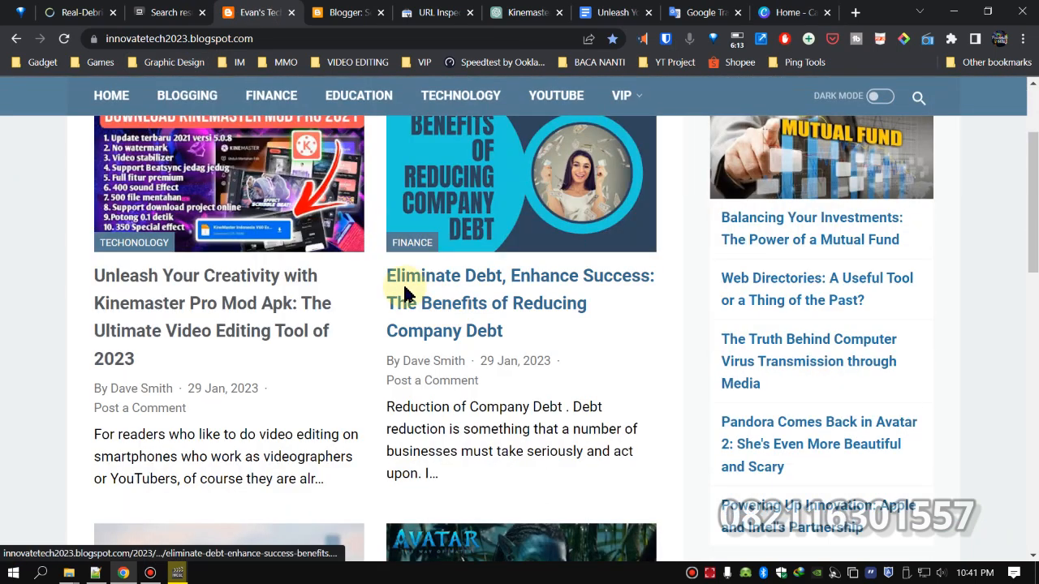
{"action": "left_click", "coordinate": [404, 284]}
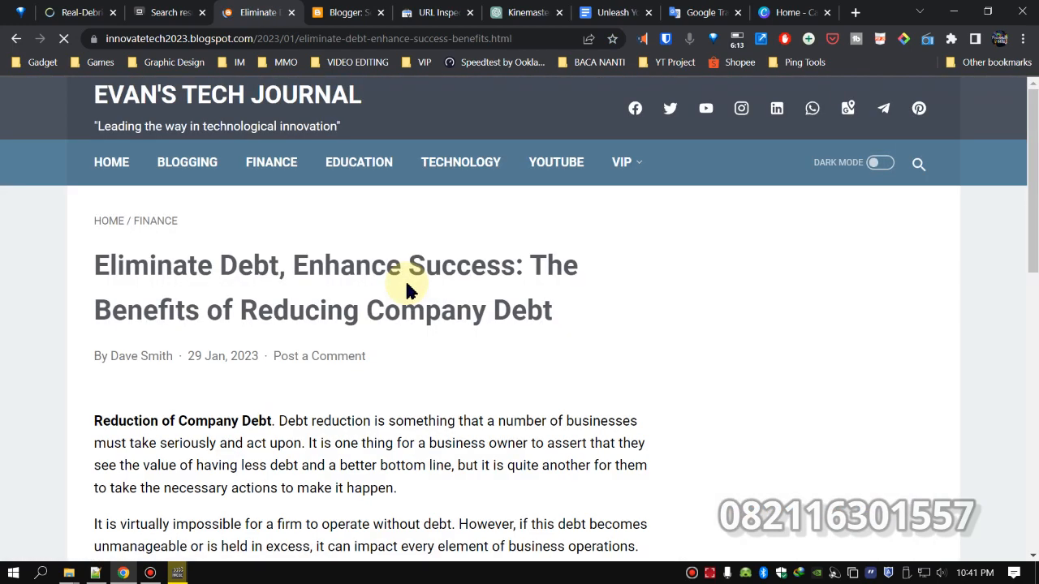
{"action": "scroll", "coordinate": [412, 288], "scroll_direction": "down", "scroll_amount": 2}
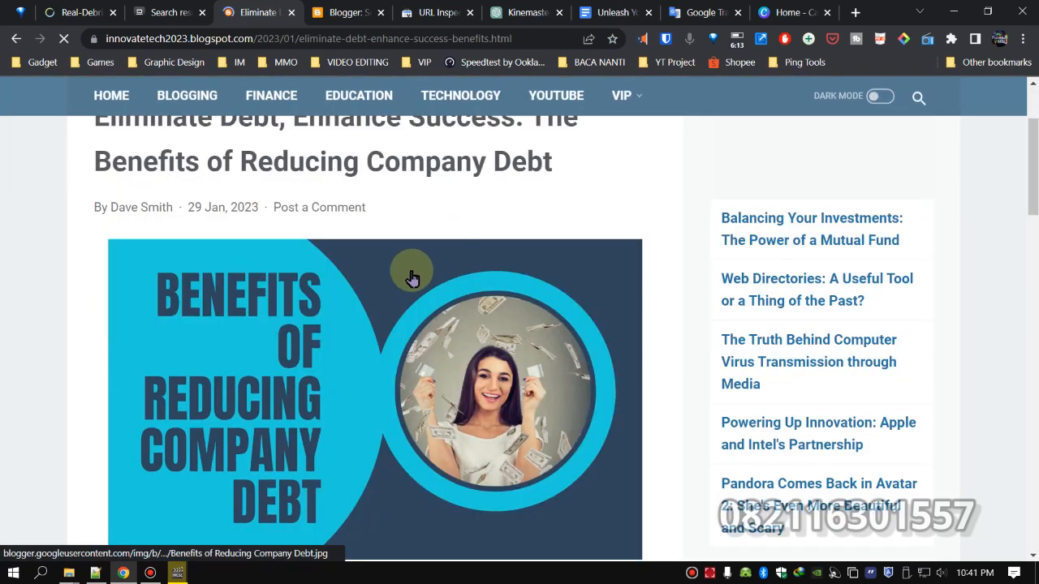
{"action": "scroll", "coordinate": [414, 280], "scroll_direction": "down", "scroll_amount": 2}
{"action": "scroll", "coordinate": [414, 278], "scroll_direction": "up", "scroll_amount": 2}
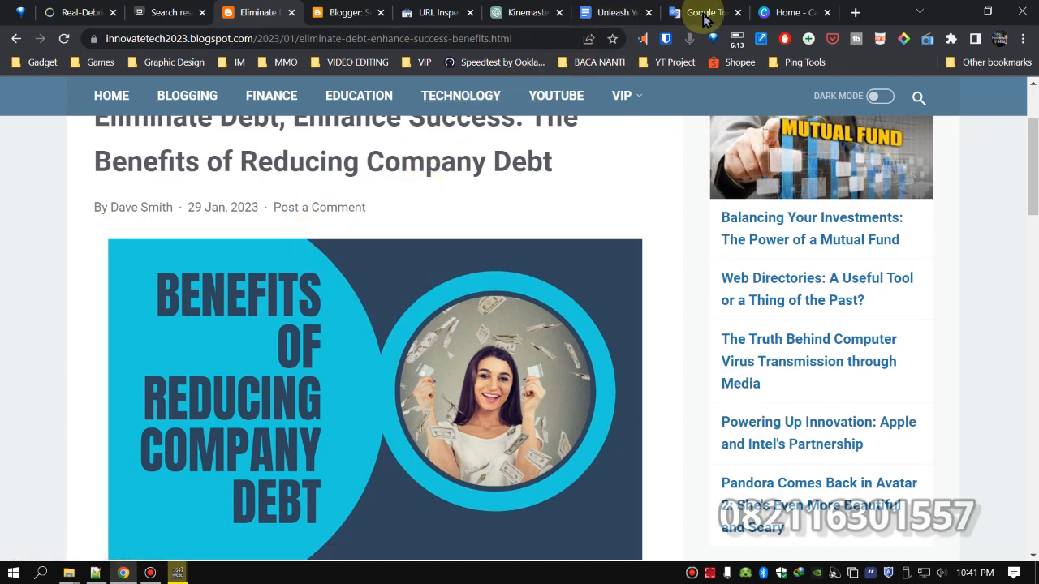
Switch to Canva, reload its home page, examine the recent article cover designs and close the tab.
{"action": "left_click", "coordinate": [776, 18]}
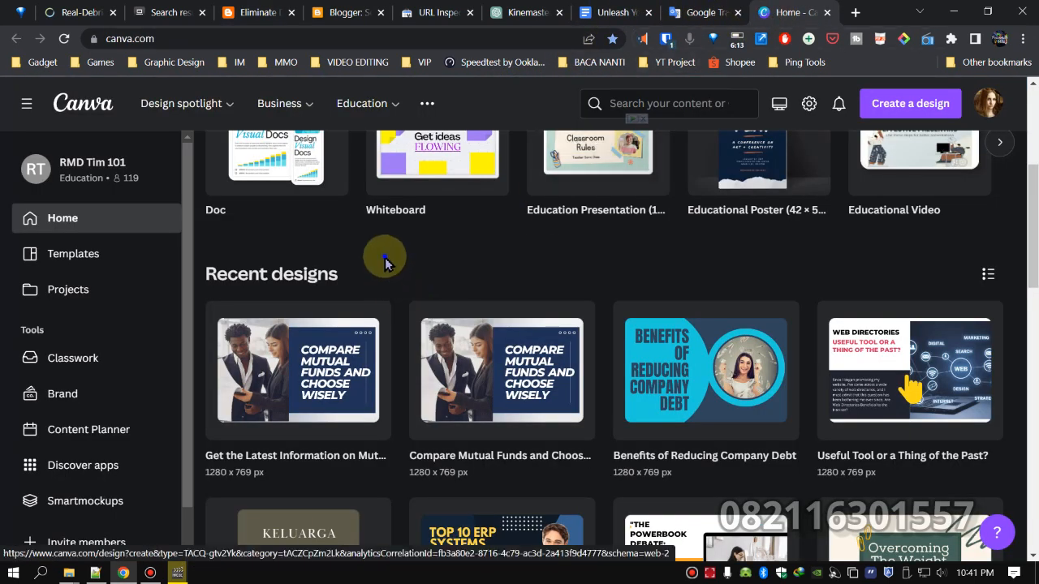
{"action": "right_click", "coordinate": [388, 260]}
{"action": "left_click", "coordinate": [487, 227]}
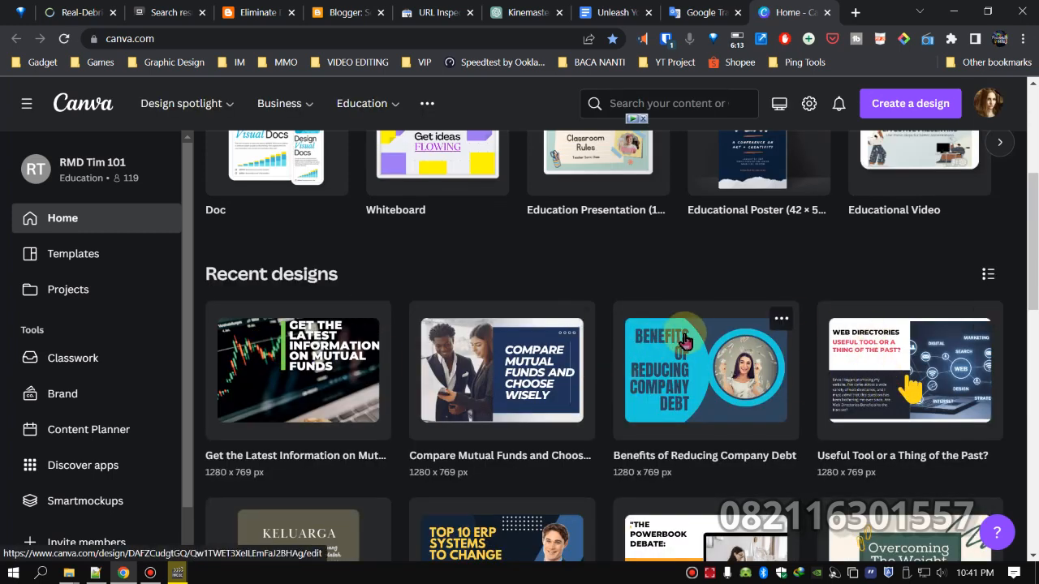
{"action": "scroll", "coordinate": [689, 333], "scroll_direction": "down", "scroll_amount": 4}
{"action": "scroll", "coordinate": [686, 341], "scroll_direction": "down", "scroll_amount": 4}
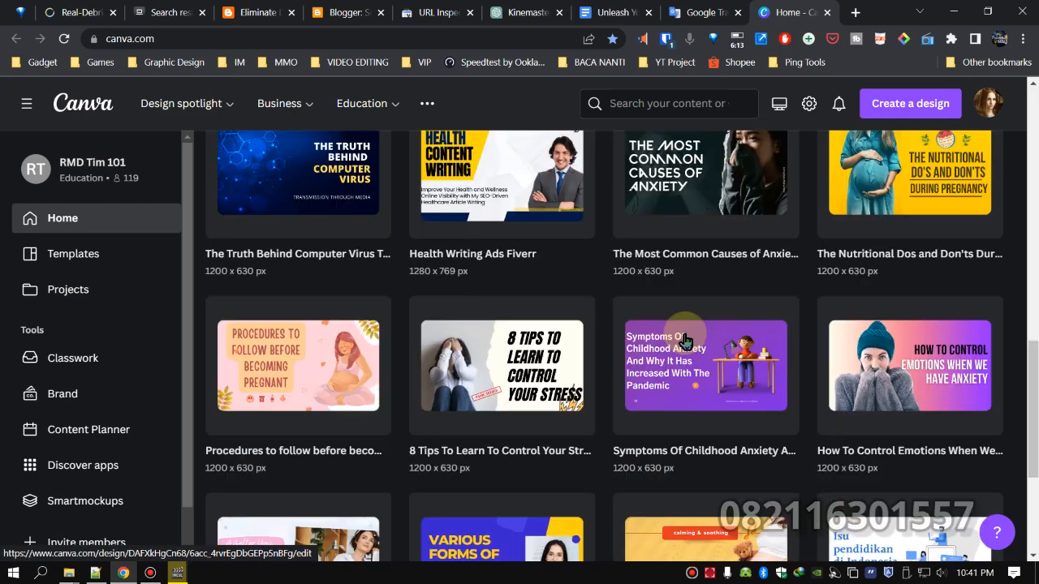
{"action": "scroll", "coordinate": [685, 339], "scroll_direction": "down", "scroll_amount": 3}
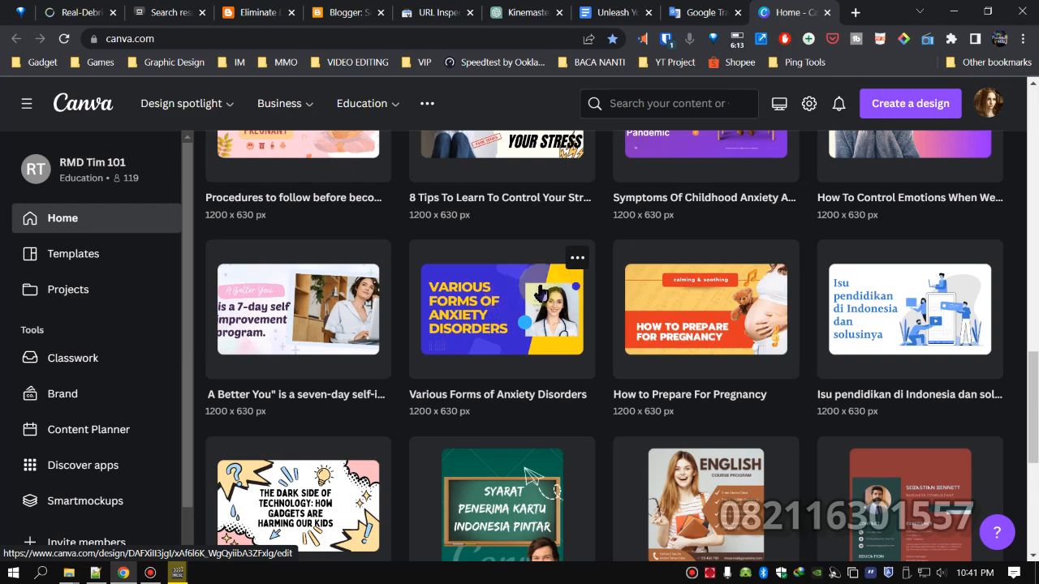
{"action": "scroll", "coordinate": [535, 313], "scroll_direction": "down", "scroll_amount": 4}
{"action": "scroll", "coordinate": [556, 290], "scroll_direction": "up", "scroll_amount": 6}
{"action": "scroll", "coordinate": [556, 291], "scroll_direction": "up", "scroll_amount": 8}
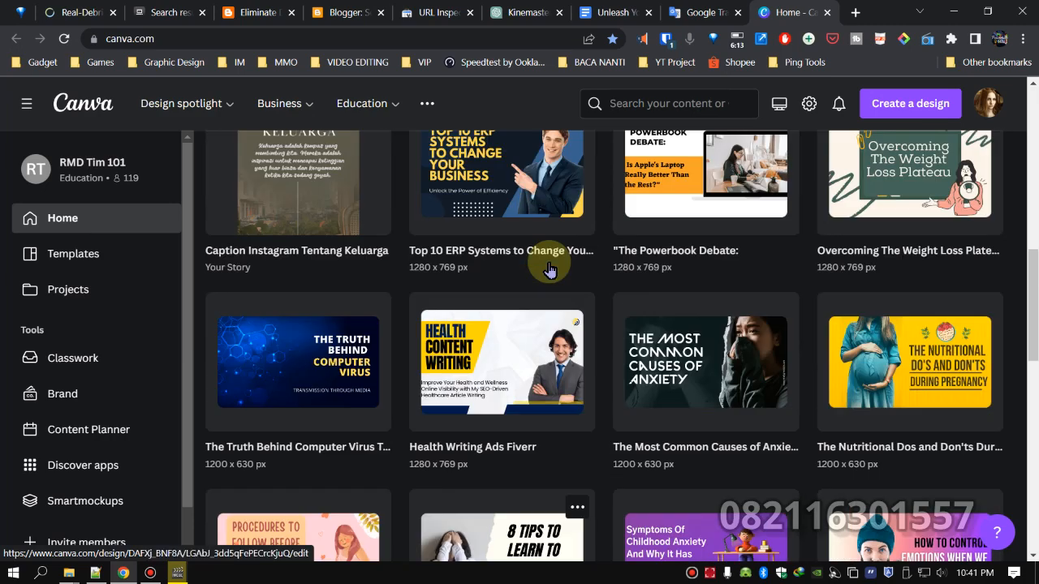
{"action": "left_click", "coordinate": [826, 12]}
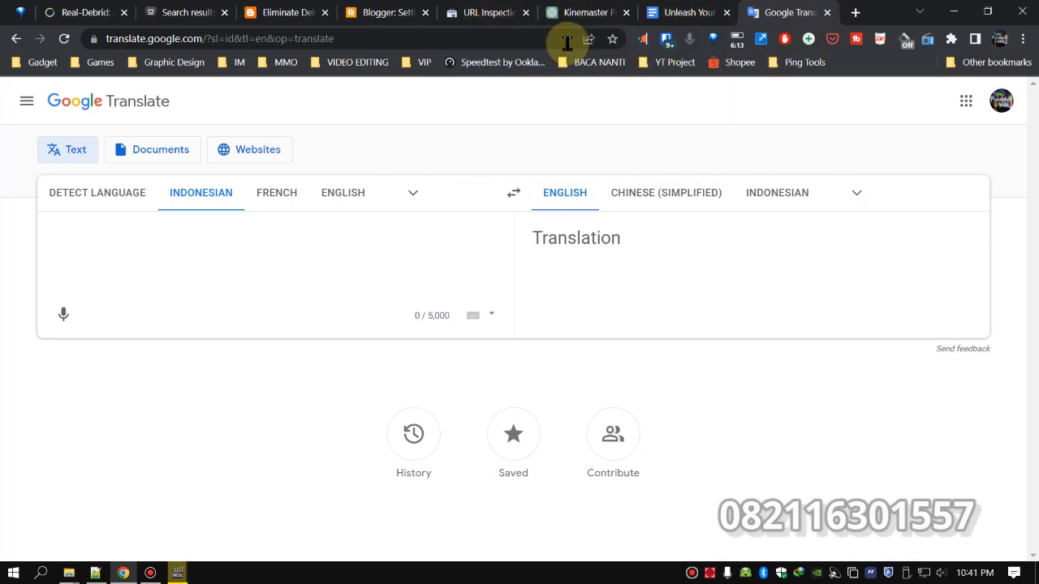
Open the "FREE Website Submission Service" bookmark from Ping Tools in a new tab and highlight the number of directories in its heading.
{"action": "left_click", "coordinate": [803, 63]}
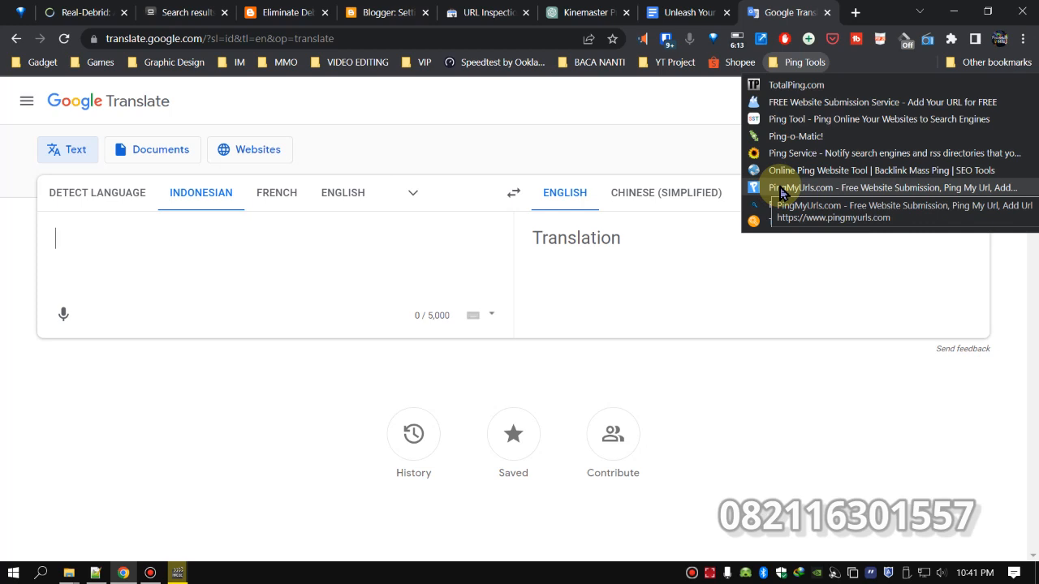
{"action": "right_click", "coordinate": [786, 108]}
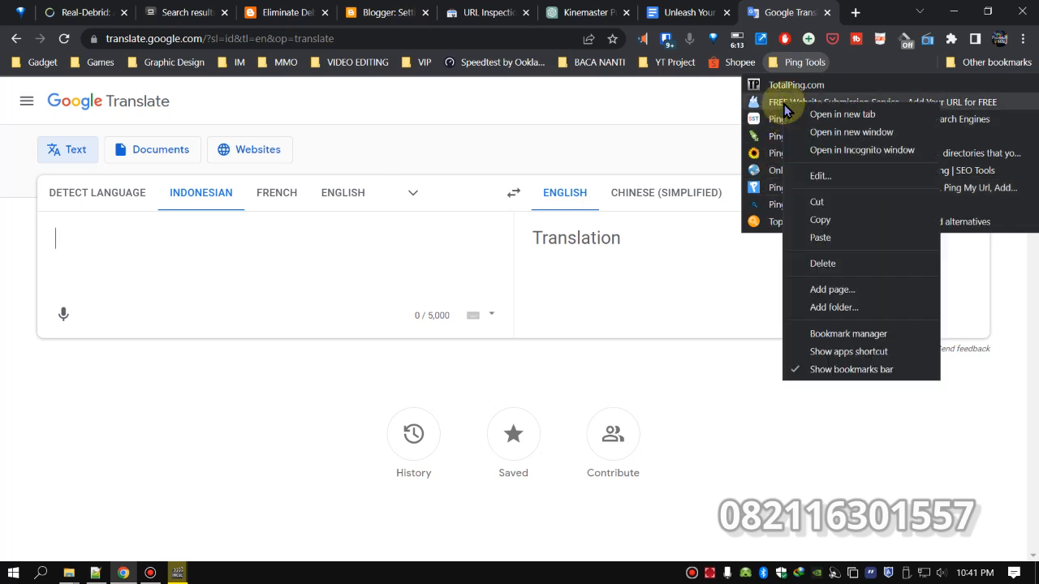
{"action": "left_click", "coordinate": [818, 111]}
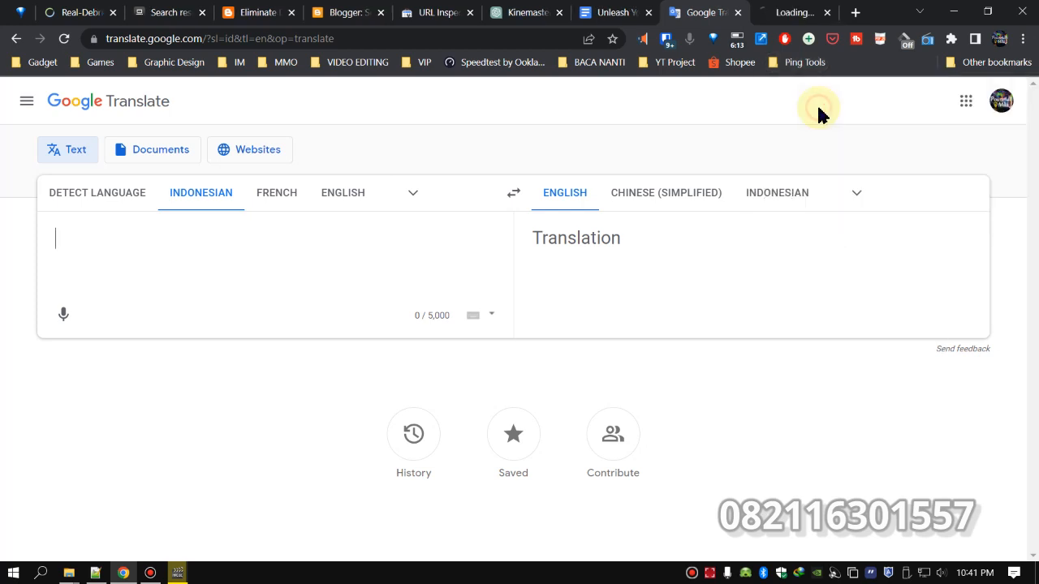
{"action": "left_click", "coordinate": [793, 15]}
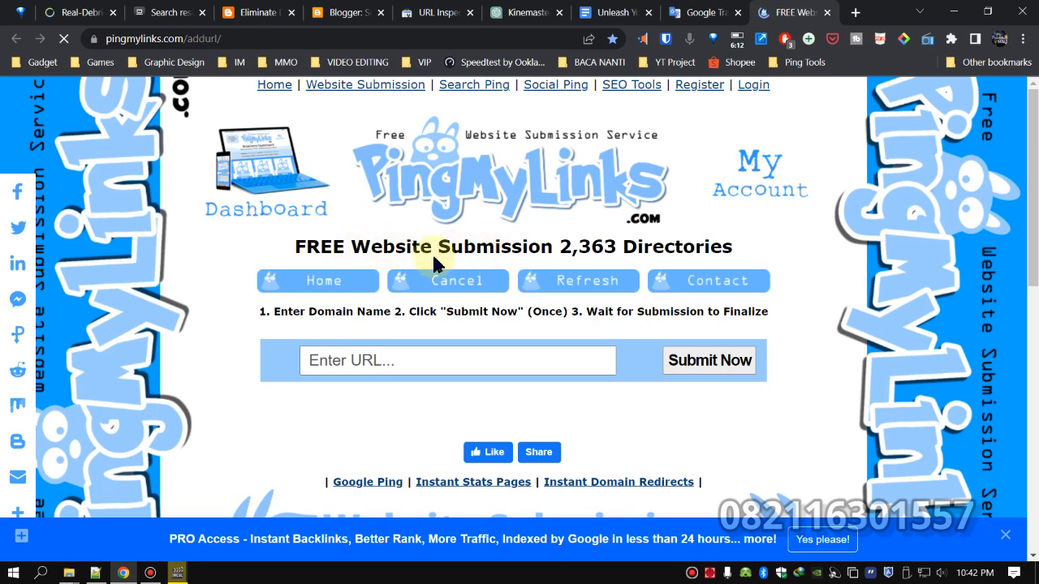
{"action": "left_click_drag", "start_coordinate": [560, 246], "coordinate": [749, 248]}
Open the wereadone.blogspot.com blog from the VIP > MY BLOG bookmarks in a new tab and copy its address.
{"action": "left_click", "coordinate": [464, 355]}
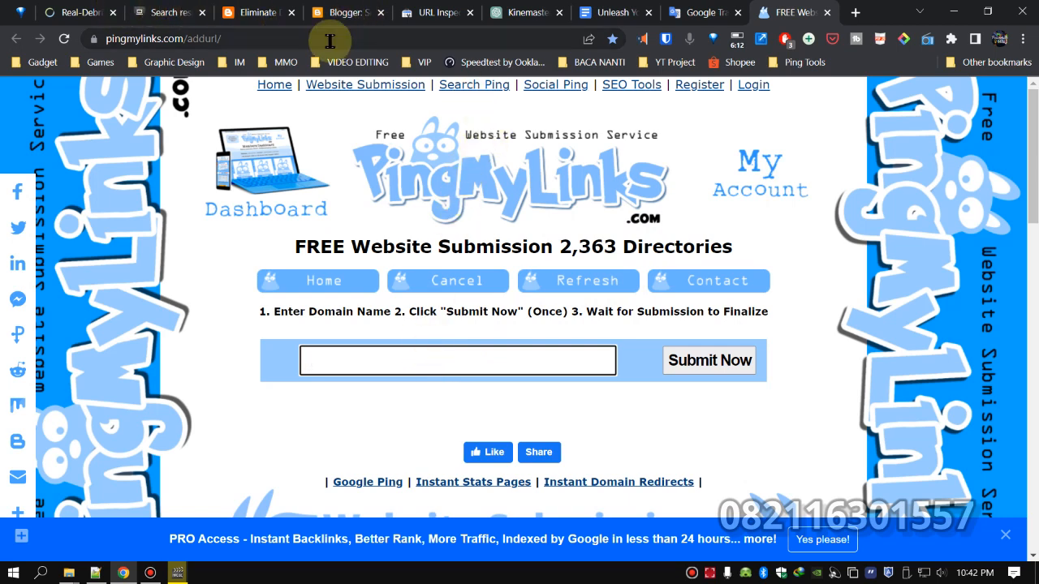
{"action": "left_click", "coordinate": [419, 61]}
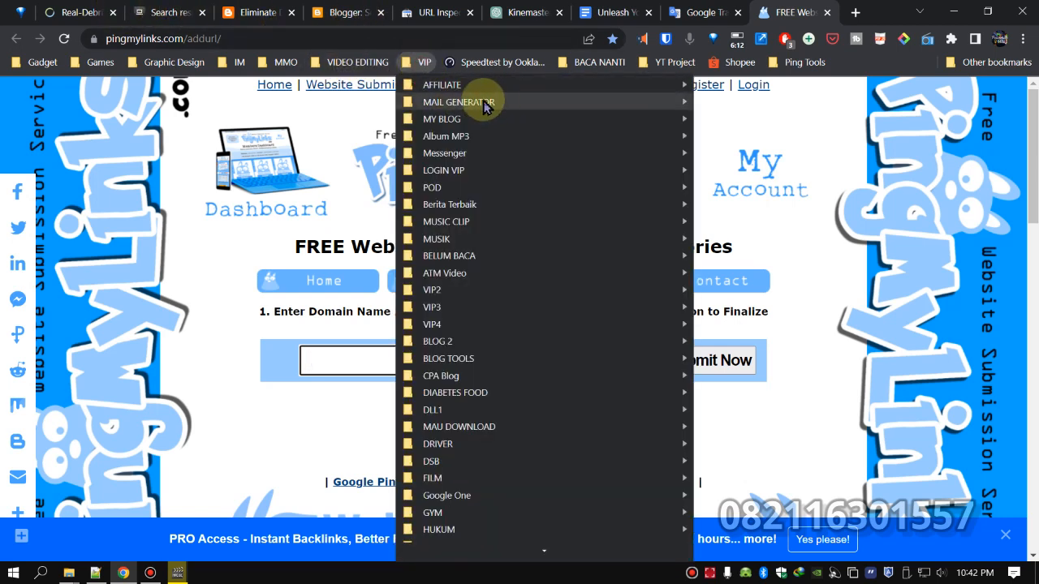
{"action": "mouse_move", "coordinate": [593, 121]}
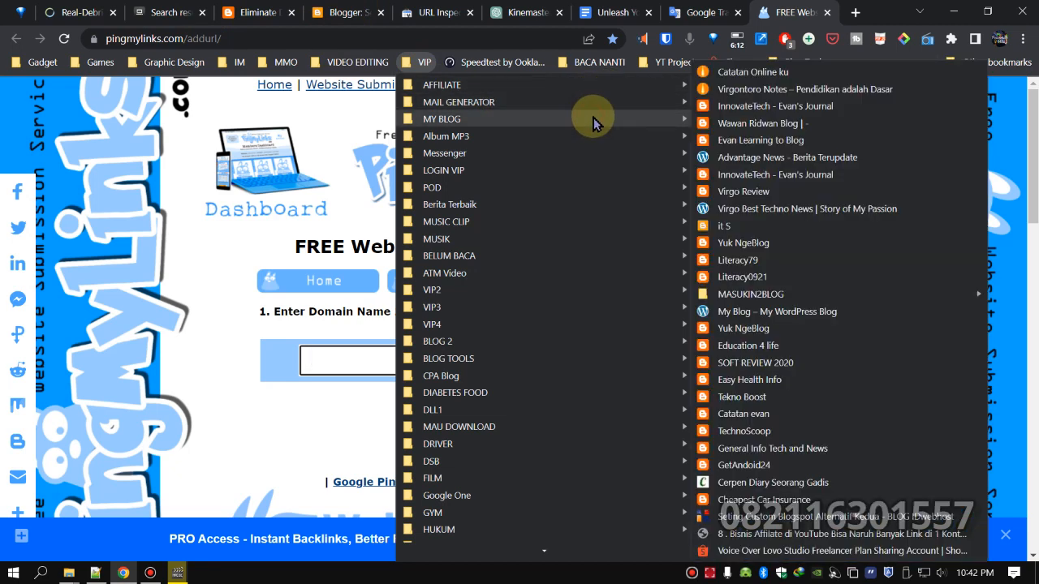
{"action": "right_click", "coordinate": [787, 134]}
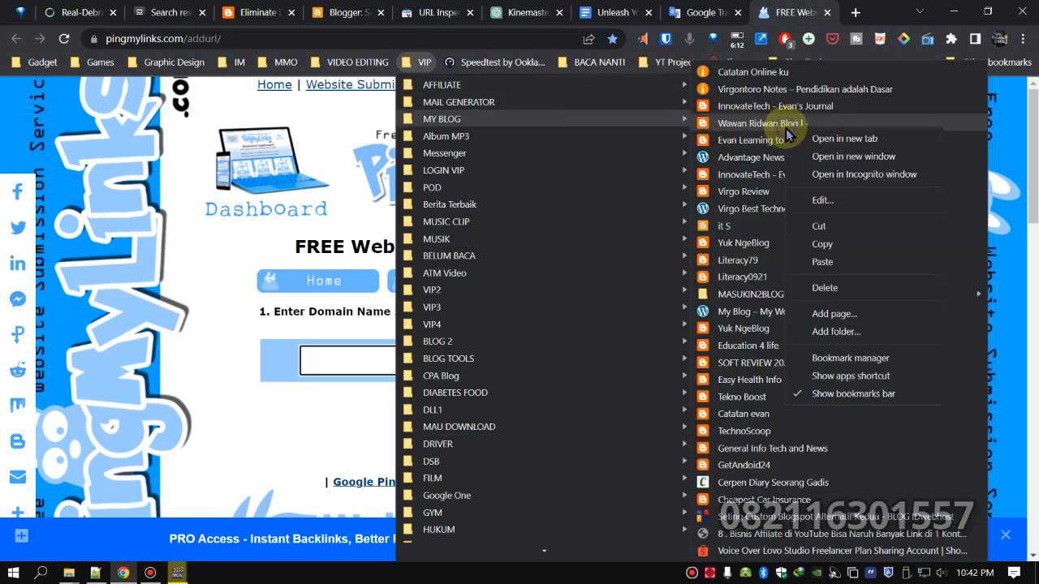
{"action": "left_click", "coordinate": [848, 138]}
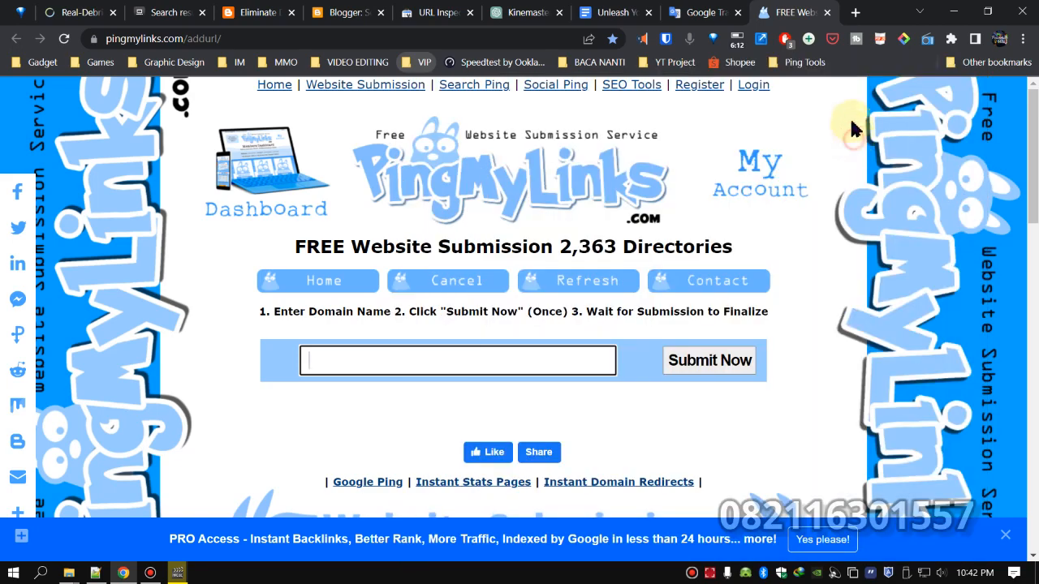
{"action": "left_click", "coordinate": [799, 12]}
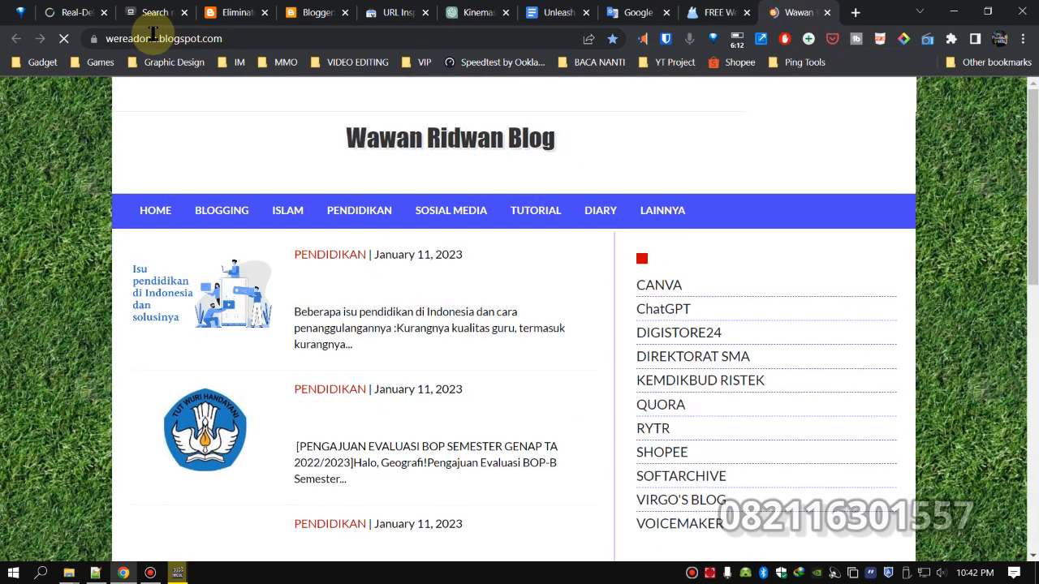
{"action": "right_click", "coordinate": [154, 38]}
{"action": "left_click", "coordinate": [217, 138]}
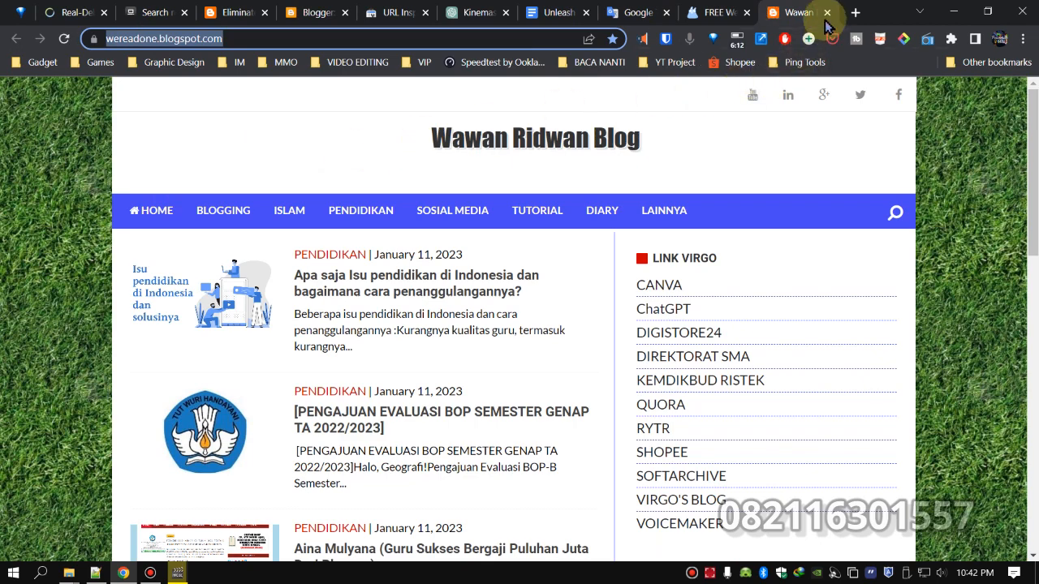
{"action": "left_click", "coordinate": [714, 12]}
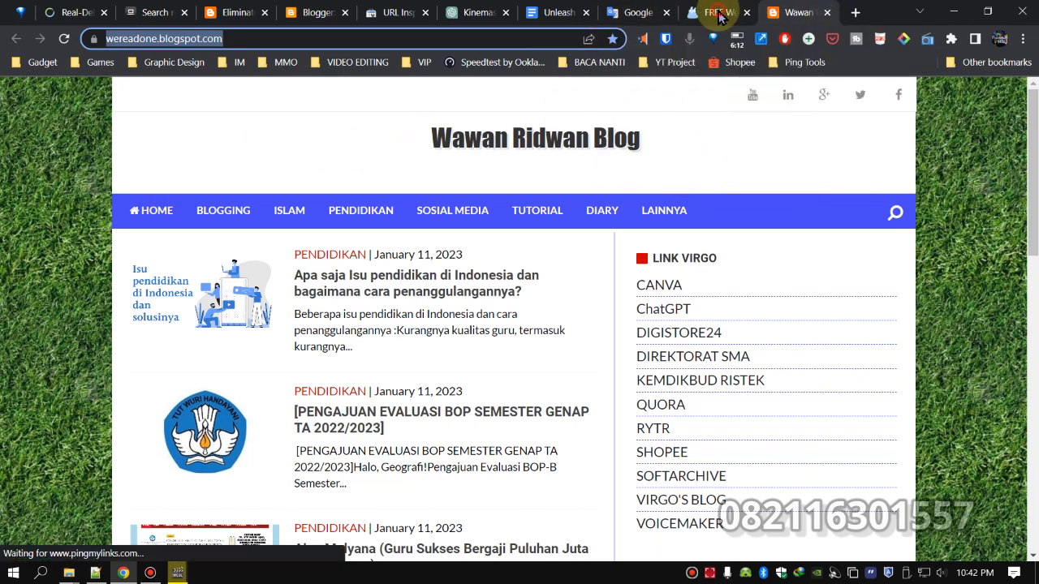
{"action": "left_click", "coordinate": [334, 359]}
{"action": "right_click", "coordinate": [336, 359]}
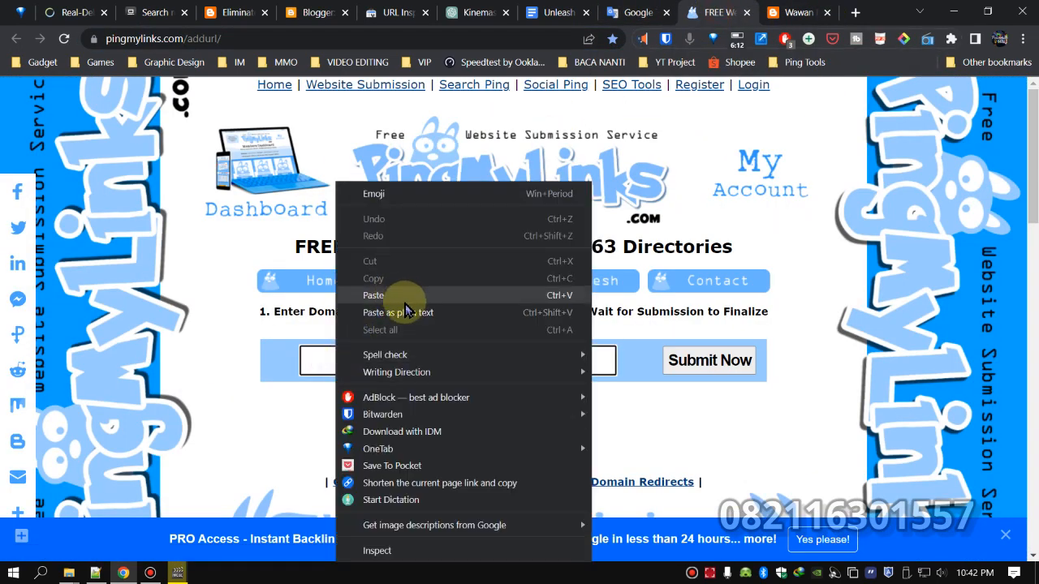
{"action": "left_click", "coordinate": [403, 313]}
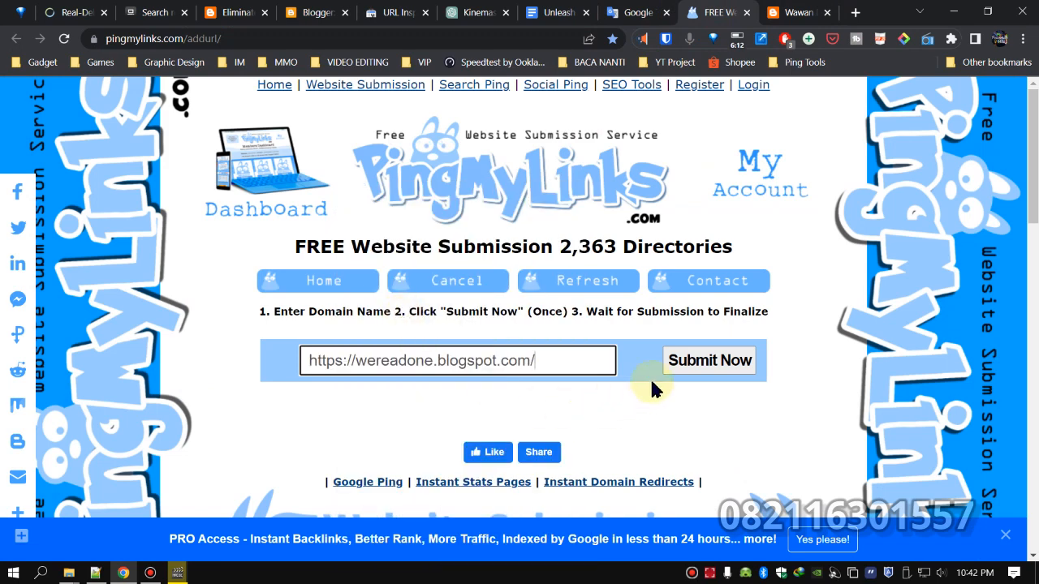
{"action": "left_click", "coordinate": [711, 365]}
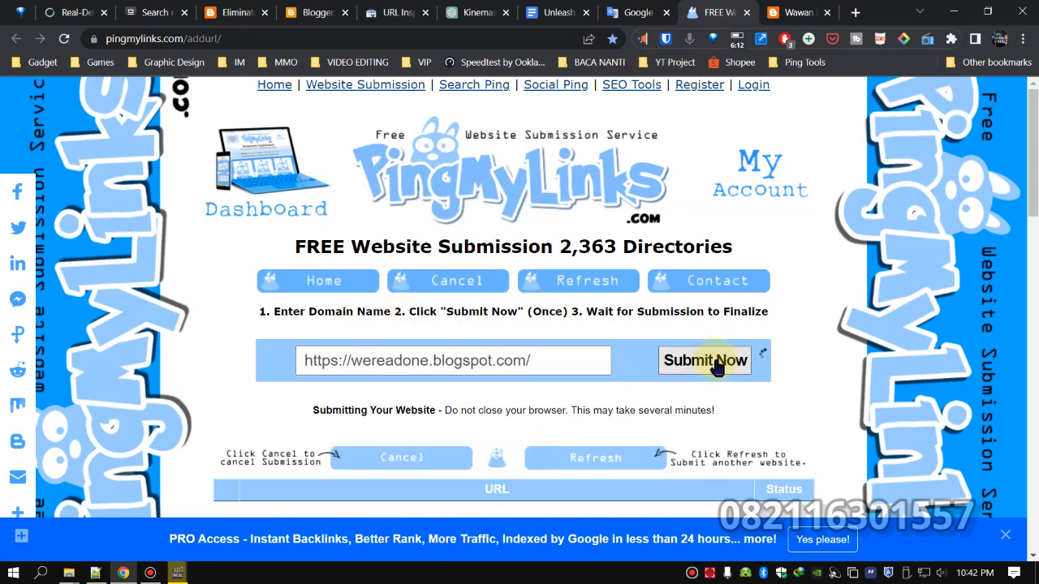
Examine the list of submitted directory URLs and their statuses, and dismiss the PRO Access banner.
{"action": "scroll", "coordinate": [717, 368], "scroll_direction": "down", "scroll_amount": 2}
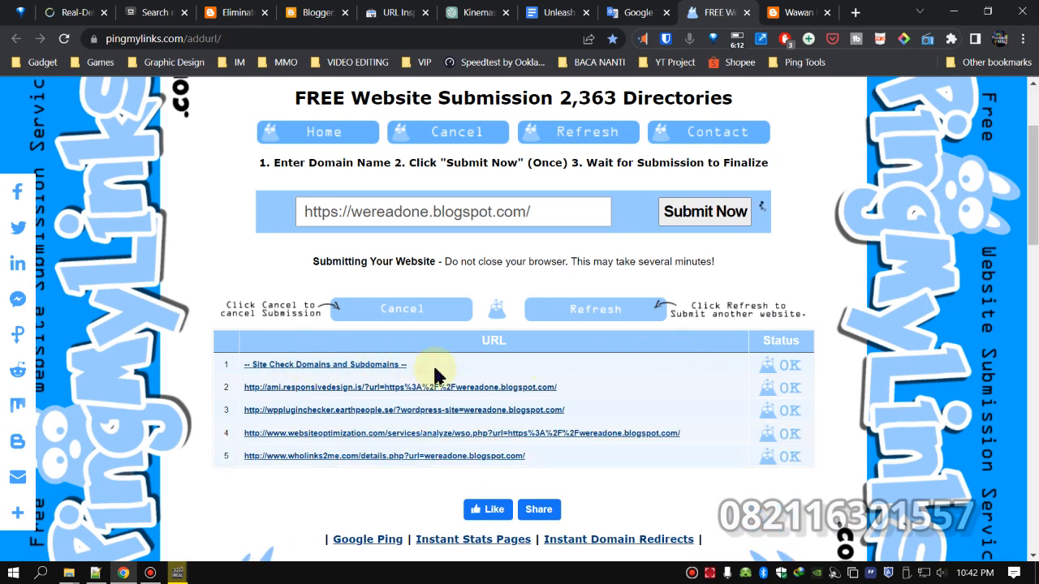
{"action": "scroll", "coordinate": [435, 373], "scroll_direction": "down", "scroll_amount": 2}
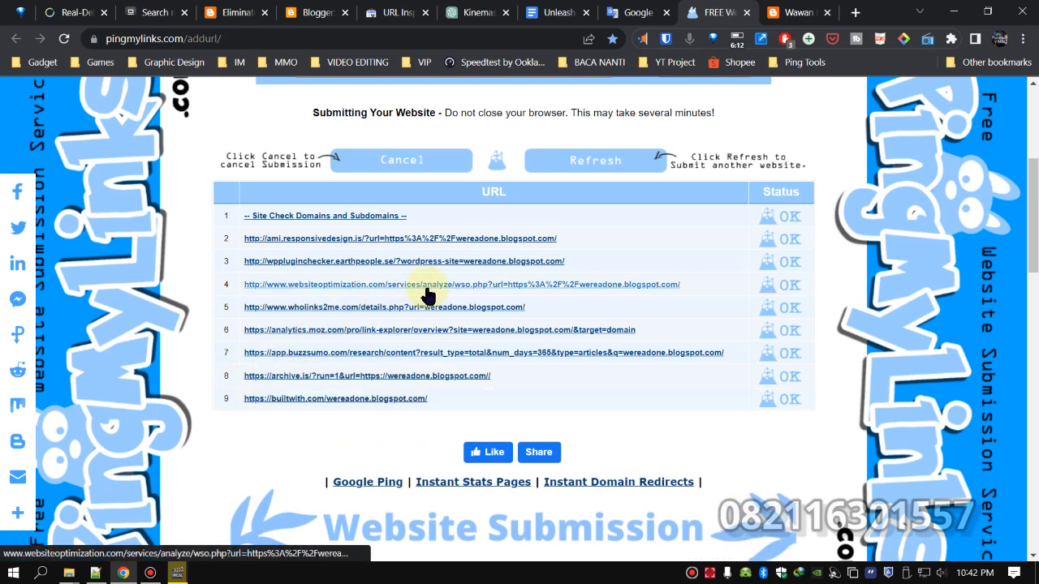
{"action": "scroll", "coordinate": [428, 294], "scroll_direction": "down", "scroll_amount": 3}
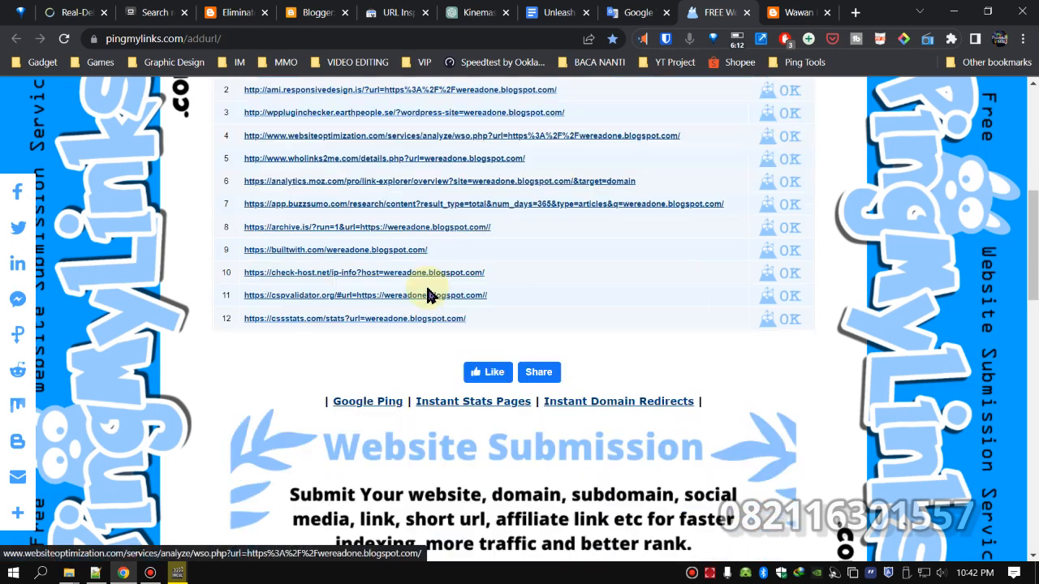
{"action": "scroll", "coordinate": [429, 295], "scroll_direction": "up", "scroll_amount": 3}
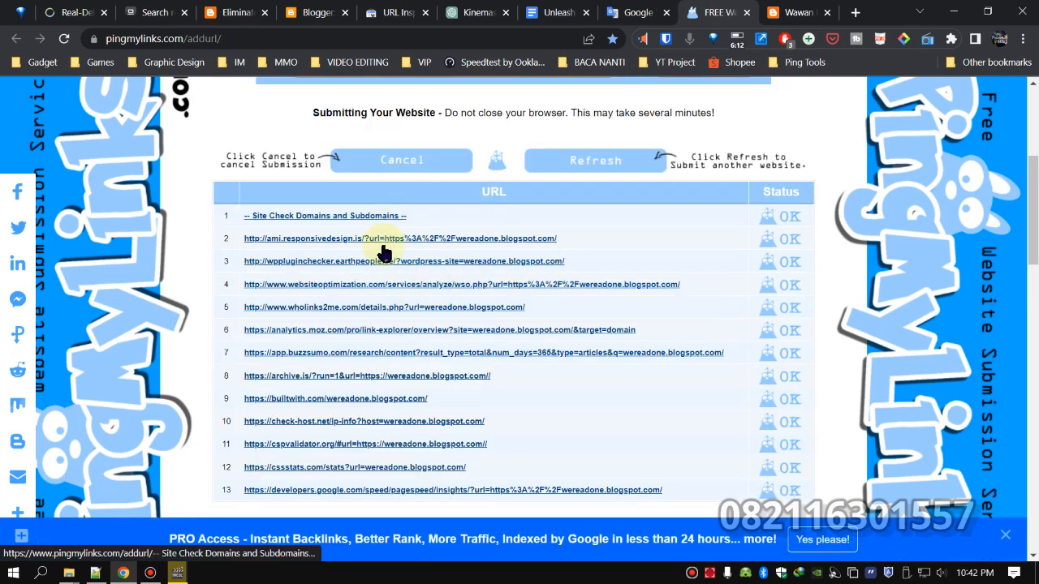
{"action": "left_click", "coordinate": [1005, 540]}
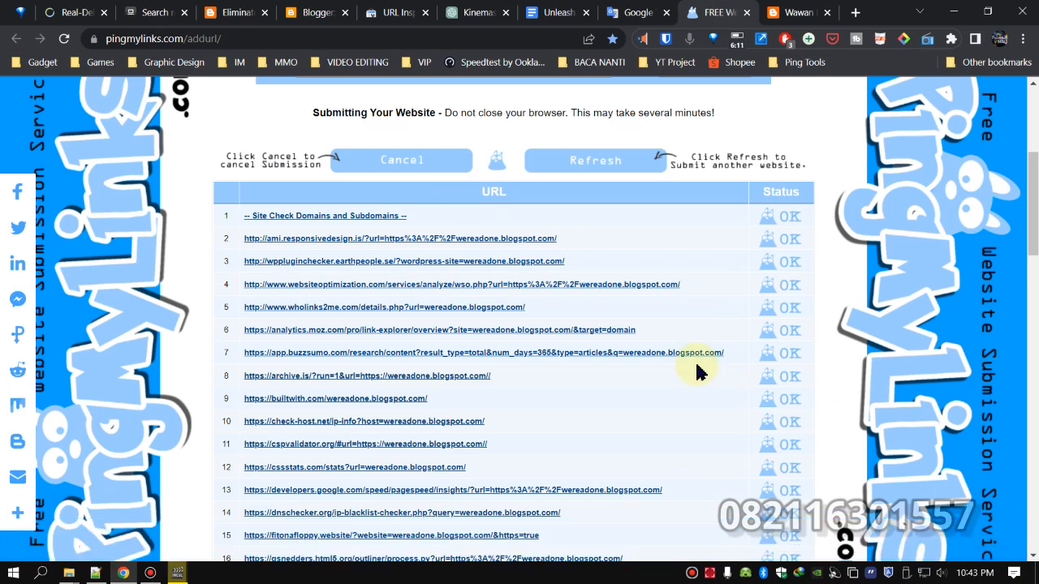
{"action": "scroll", "coordinate": [696, 372], "scroll_direction": "down", "scroll_amount": 6}
{"action": "scroll", "coordinate": [695, 371], "scroll_direction": "up", "scroll_amount": 4}
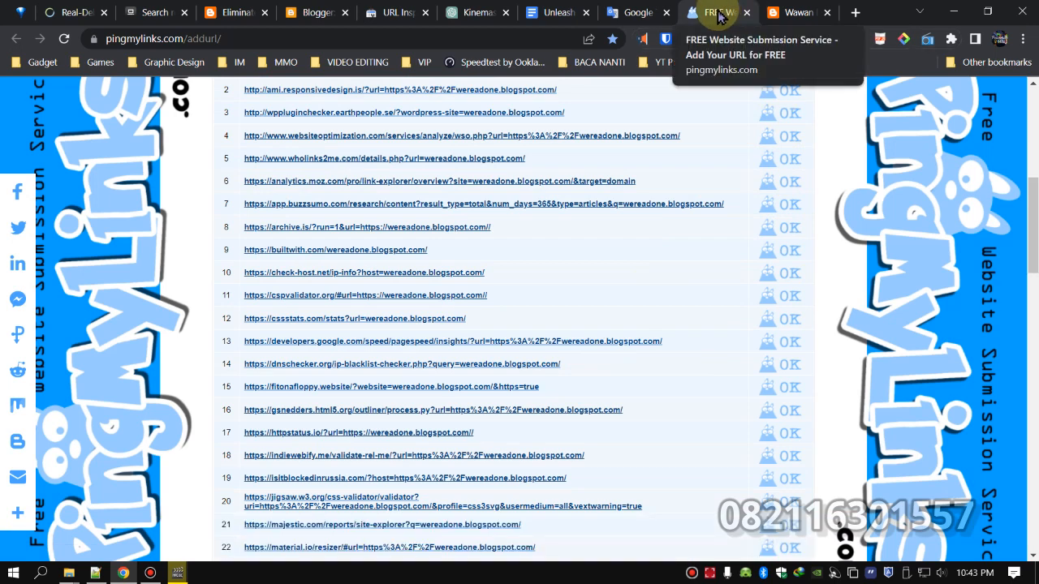
Glance at the Ping Tools bookmarks and close the PingMyLinks and wereadone.blogspot.com tabs.
{"action": "left_click", "coordinate": [791, 62]}
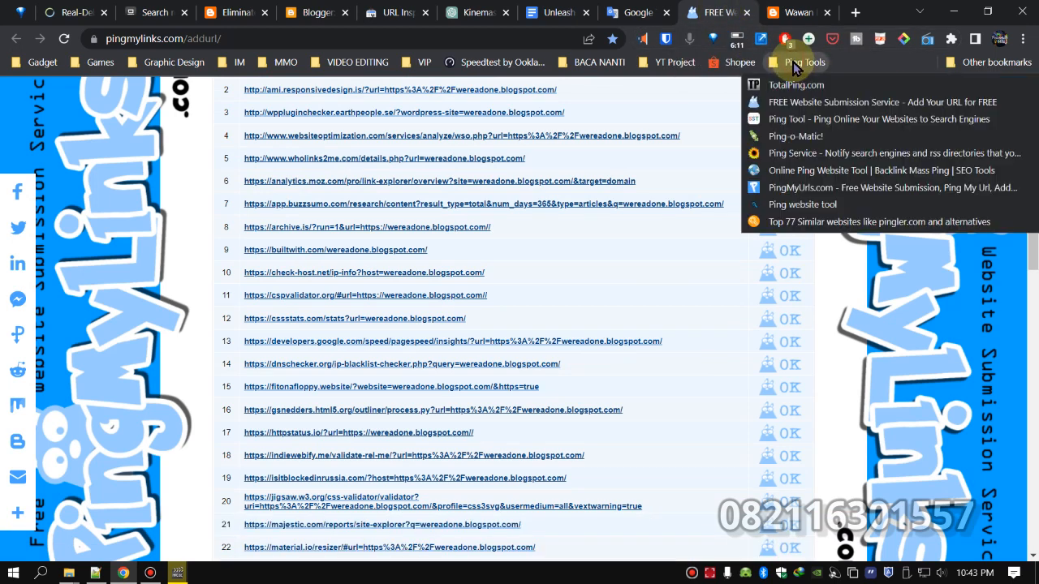
{"action": "left_click", "coordinate": [746, 16]}
{"action": "left_click", "coordinate": [747, 16]}
{"action": "left_click", "coordinate": [746, 16]}
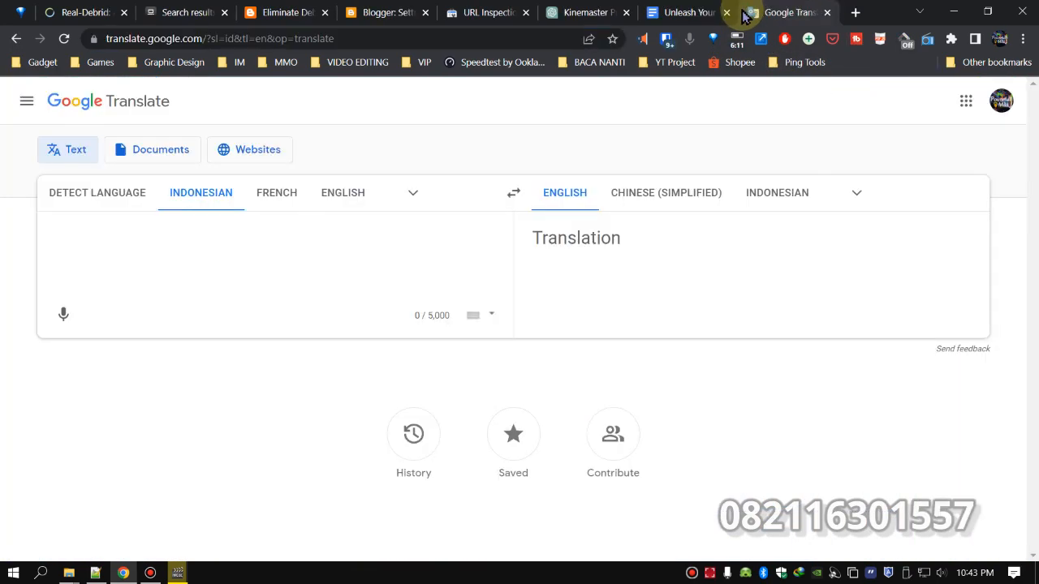
Switch to the "Eliminate Debt, Enhance Success" post and go to the blog's home page.
{"action": "left_click", "coordinate": [278, 12]}
{"action": "scroll", "coordinate": [373, 375], "scroll_direction": "up", "scroll_amount": 2}
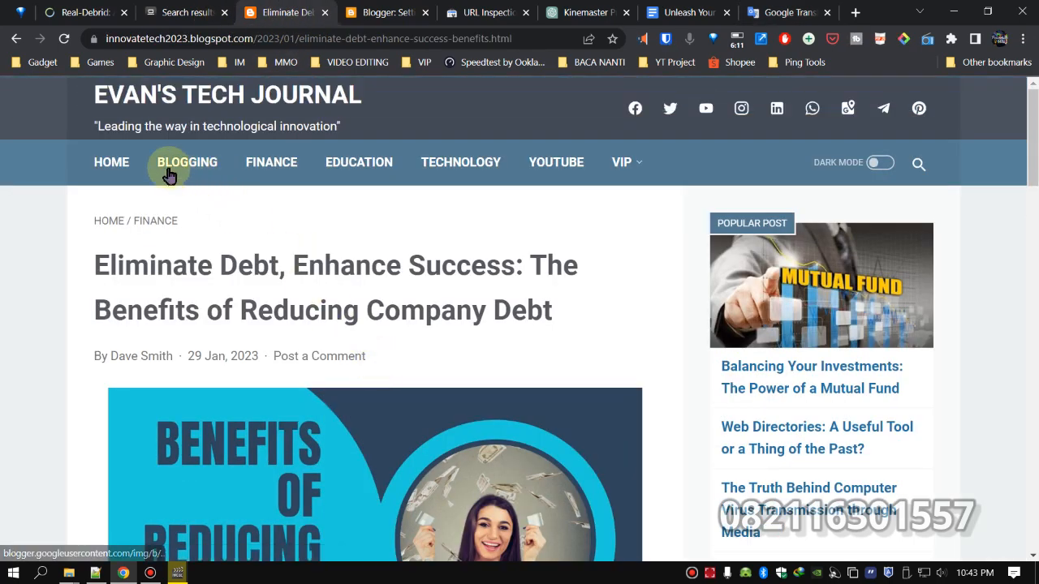
{"action": "left_click", "coordinate": [101, 161]}
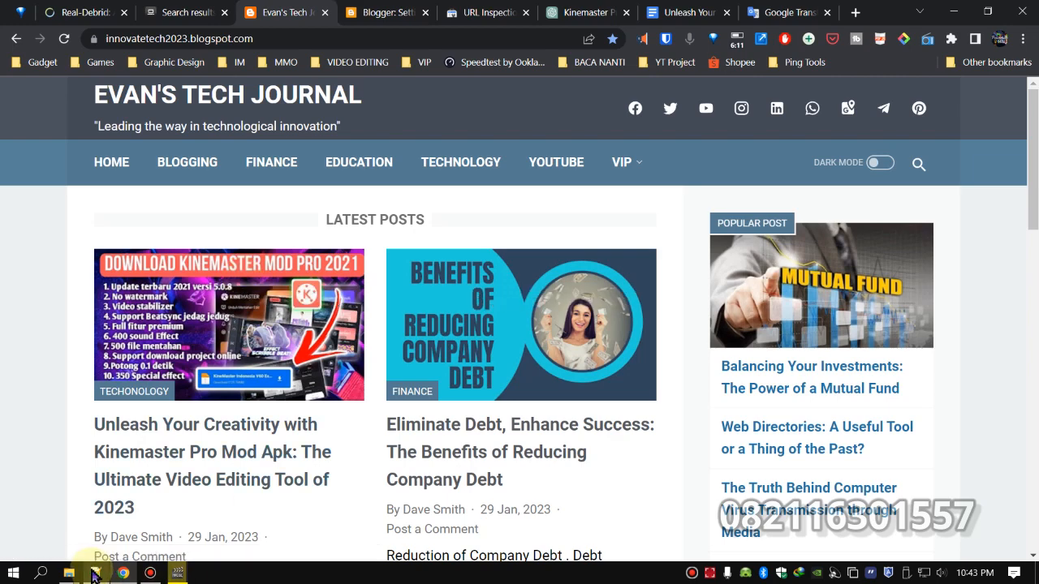
Switch to Notepad++, review the sitemap codes and the robots.txt rules in the "new 21" notes, and minimize the window.
{"action": "left_click", "coordinate": [96, 573]}
{"action": "left_click", "coordinate": [725, 360]}
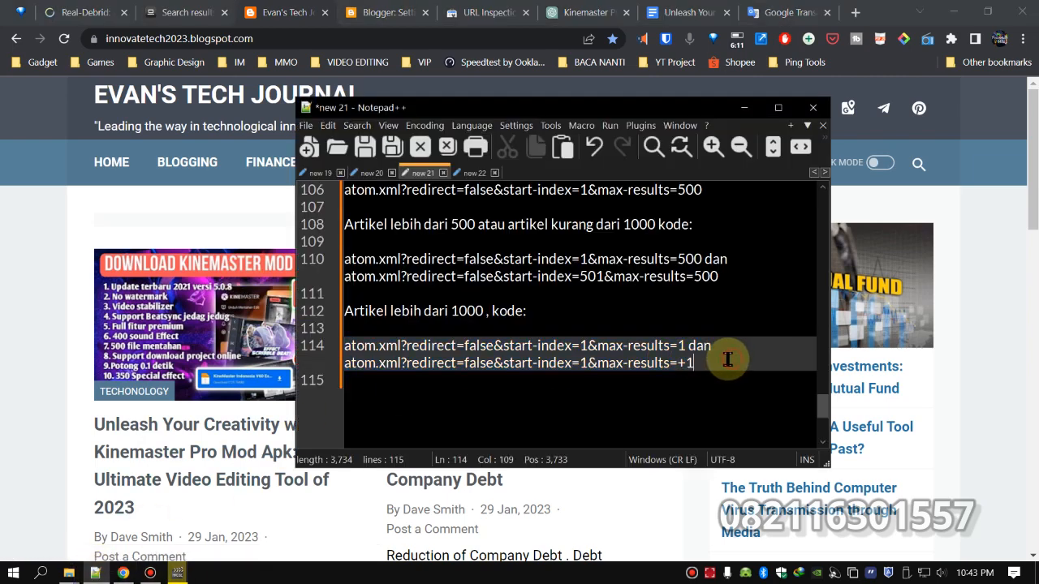
{"action": "scroll", "coordinate": [729, 359], "scroll_direction": "up", "scroll_amount": 4}
{"action": "scroll", "coordinate": [729, 359], "scroll_direction": "up", "scroll_amount": 4}
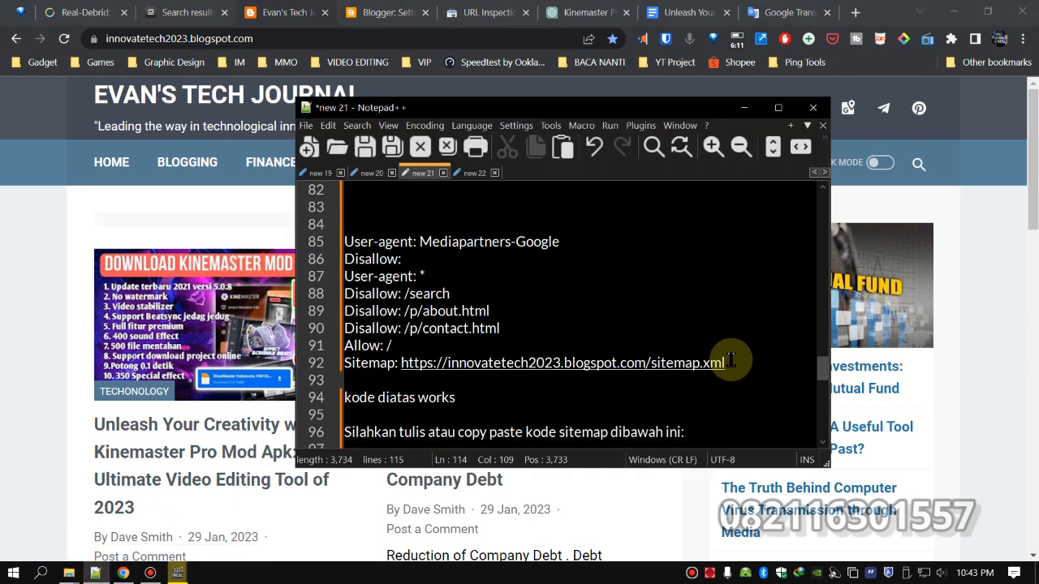
{"action": "left_click", "coordinate": [355, 224]}
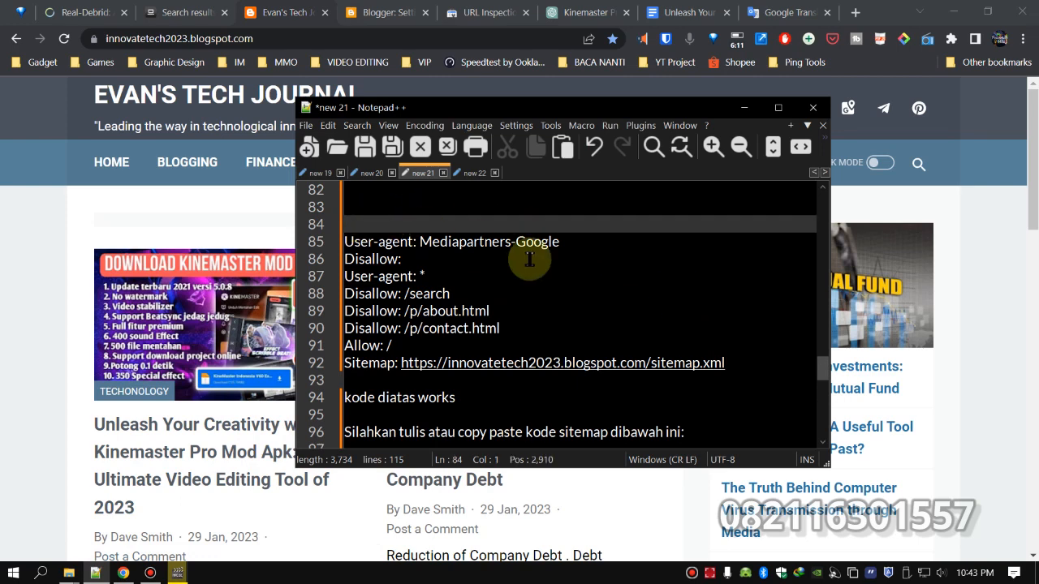
{"action": "left_click", "coordinate": [745, 110]}
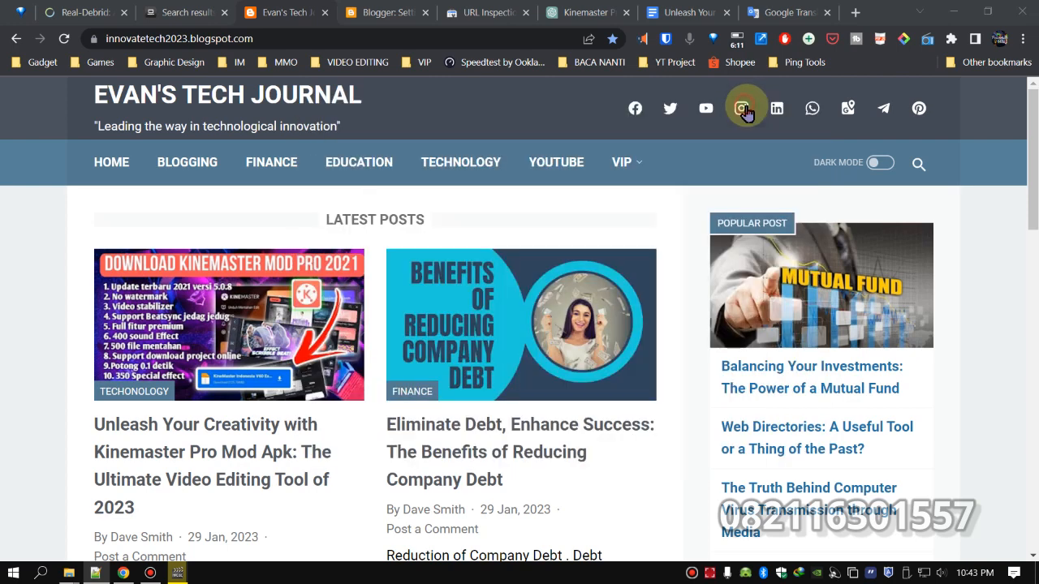